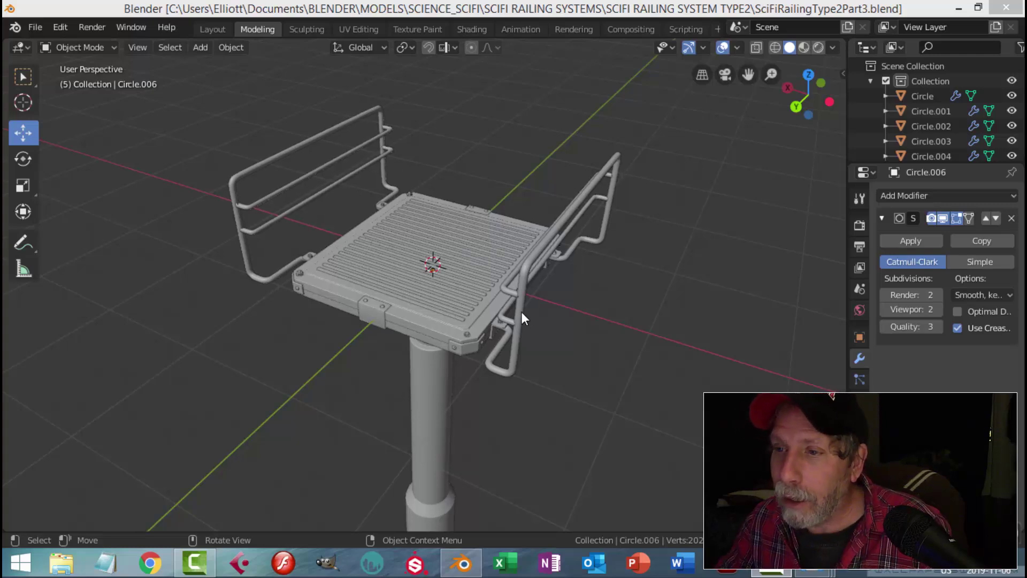
Step: Examine the platform, its railings, the support post and the bolted base flange from several angles
{"action": "middle_click_drag", "start_coordinate": [544, 341], "coordinate": [579, 327]}
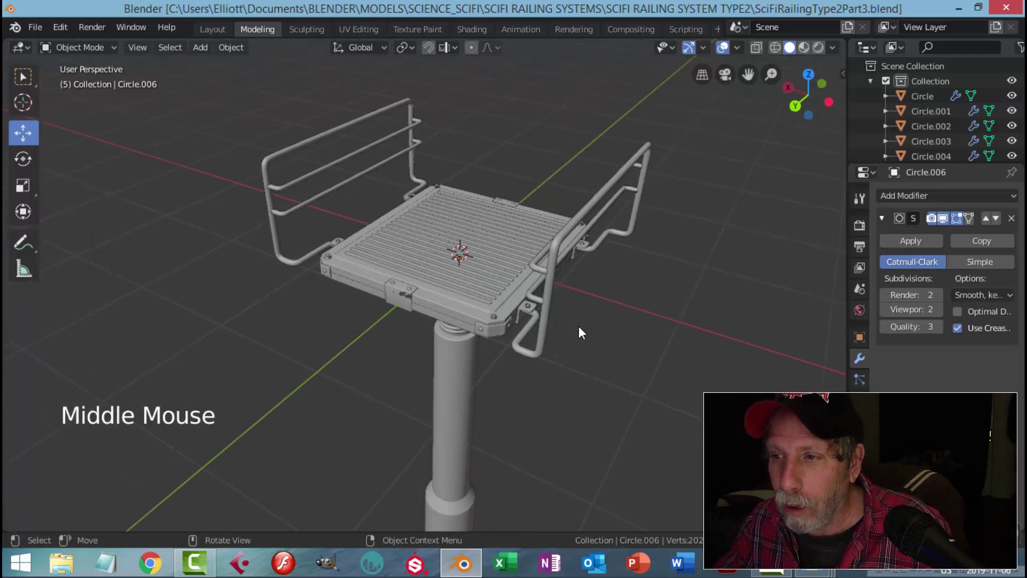
{"action": "scroll", "coordinate": [577, 325], "scroll_direction": "down", "scroll_amount": 1}
{"action": "middle_click_drag", "start_coordinate": [595, 341], "coordinate": [571, 282]}
{"action": "scroll", "coordinate": [580, 339], "scroll_direction": "down", "scroll_amount": 2}
{"action": "scroll", "coordinate": [585, 318], "scroll_direction": "up", "scroll_amount": 2}
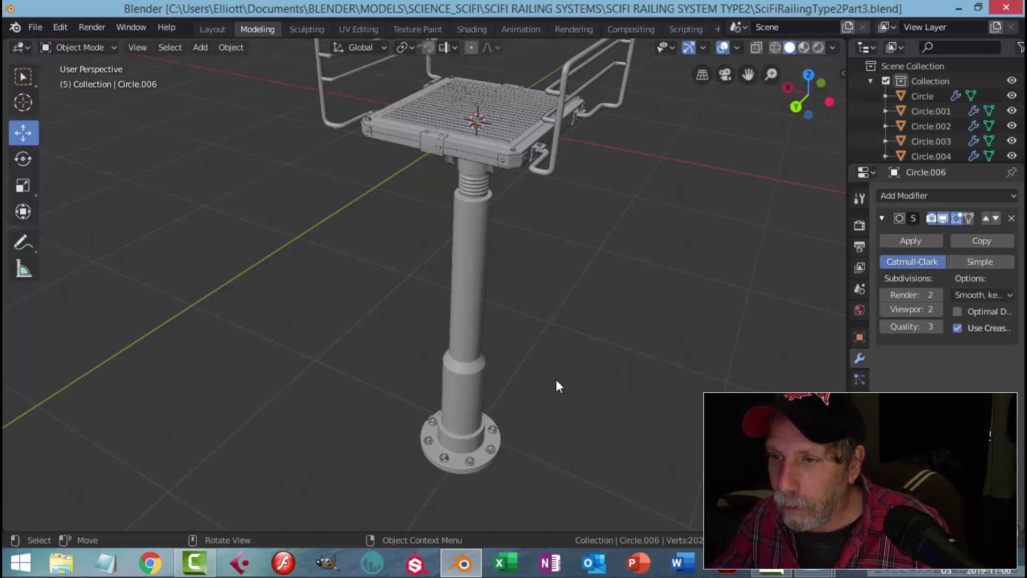
{"action": "middle_click_drag", "start_coordinate": [547, 369], "coordinate": [541, 312]}
{"action": "scroll", "coordinate": [560, 361], "scroll_direction": "up", "scroll_amount": 1}
{"action": "scroll", "coordinate": [560, 368], "scroll_direction": "up", "scroll_amount": 1}
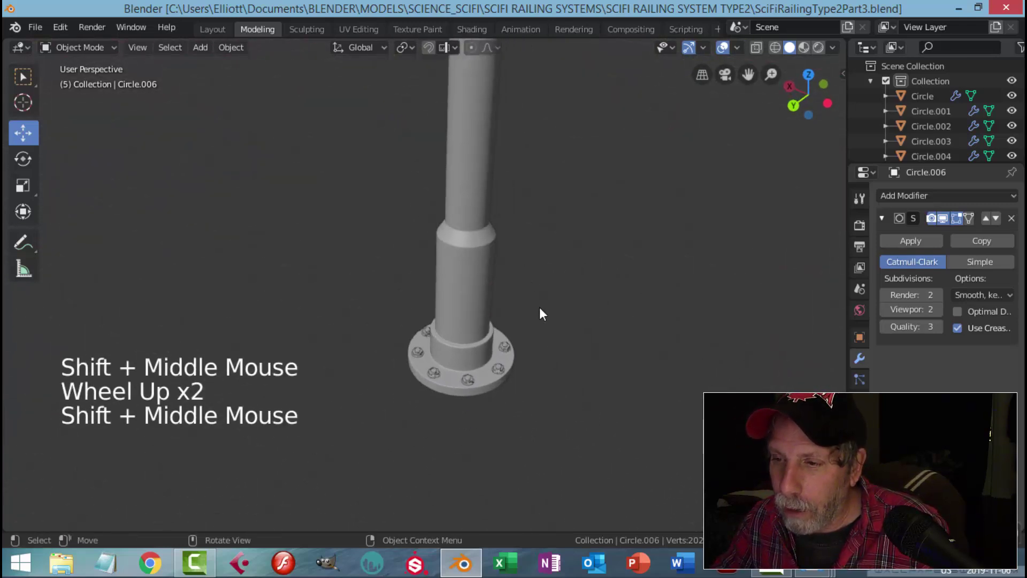
{"action": "scroll", "coordinate": [539, 403], "scroll_direction": "up", "scroll_amount": 2}
Step: Inspect the nuts and bolts on the base flange up close, checking their subdivision modifier settings
{"action": "left_click", "coordinate": [527, 399]}
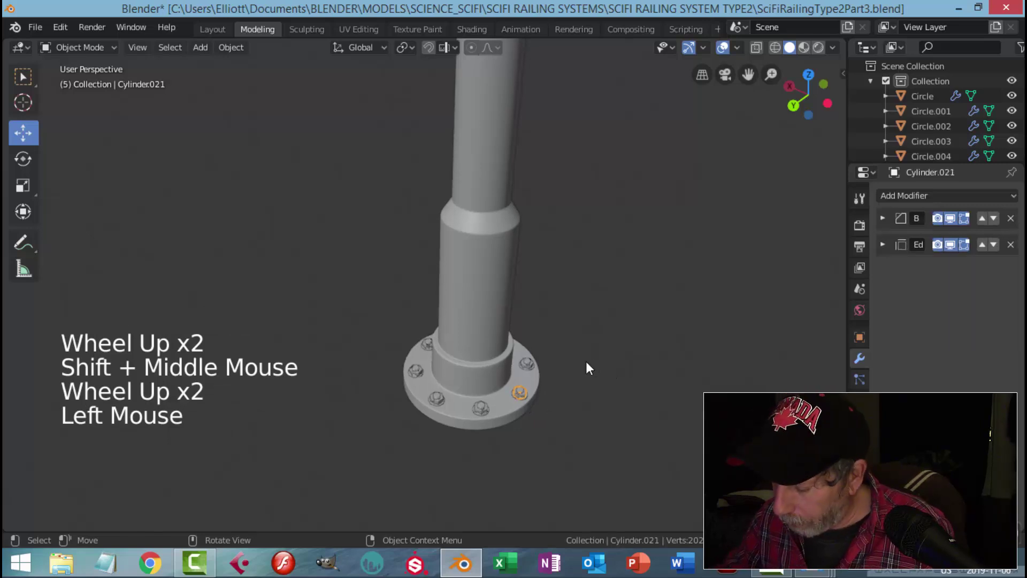
{"action": "key", "text": "KP_Decimal"}
{"action": "scroll", "coordinate": [561, 352], "scroll_direction": "down", "scroll_amount": 6}
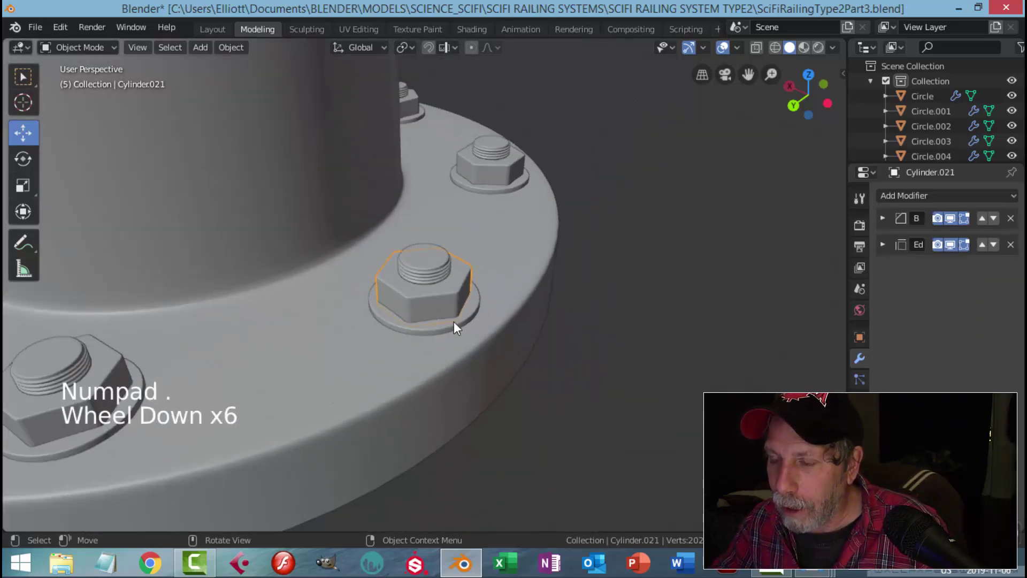
{"action": "left_click", "coordinate": [431, 261]}
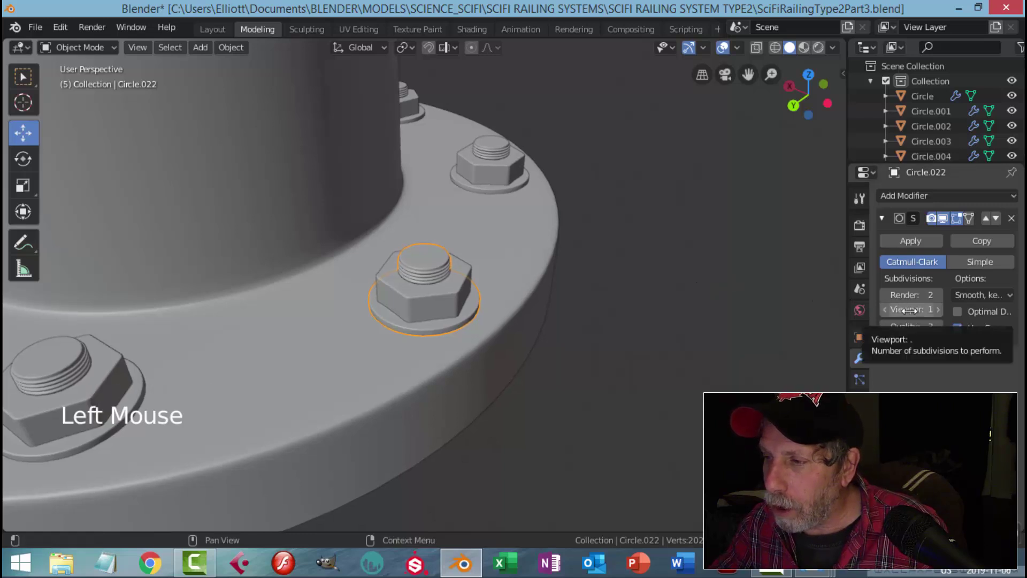
{"action": "left_click", "coordinate": [496, 148]}
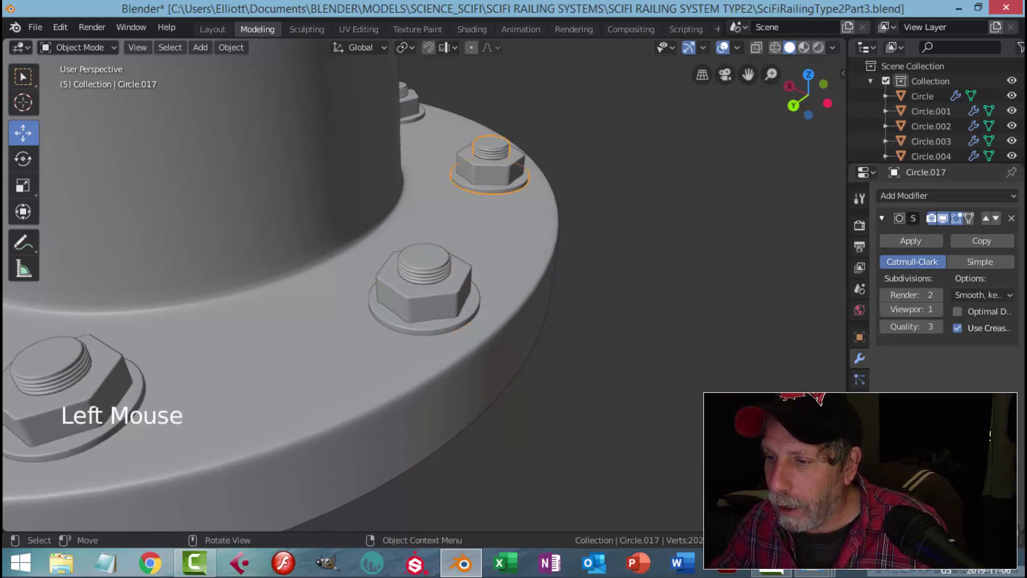
{"action": "key", "text": "alt+a"}
{"action": "scroll", "coordinate": [622, 289], "scroll_direction": "down", "scroll_amount": 13}
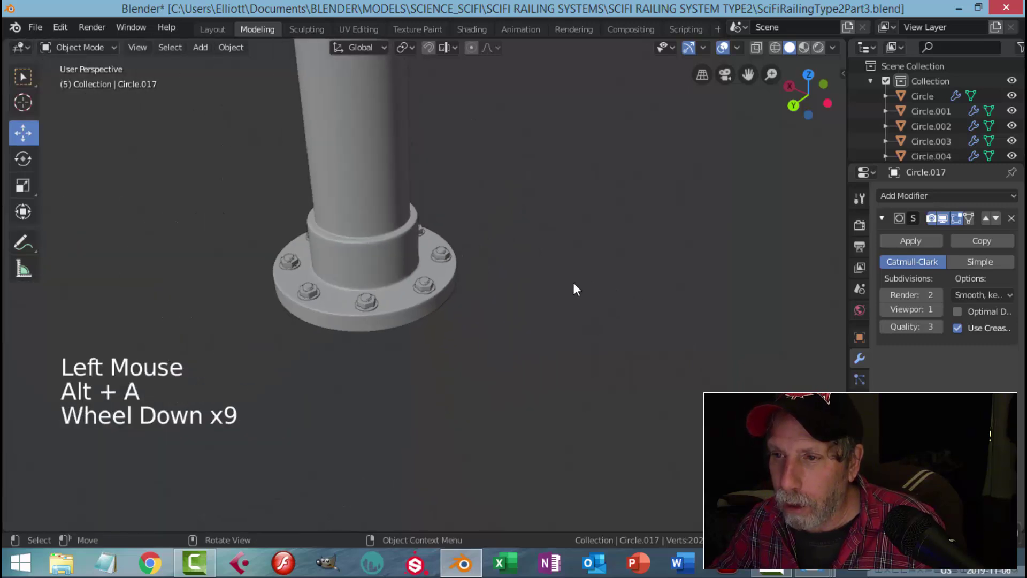
Step: Move the entire model up 5.3 m along Z so the base flange sits at the grid origin, and deselect everything
{"action": "scroll", "coordinate": [482, 238], "scroll_direction": "down", "scroll_amount": 5}
{"action": "middle_click_drag", "start_coordinate": [478, 230], "coordinate": [522, 250], "text": "shift"}
{"action": "scroll", "coordinate": [523, 266], "scroll_direction": "up", "scroll_amount": 3}
{"action": "scroll", "coordinate": [528, 266], "scroll_direction": "down", "scroll_amount": 2}
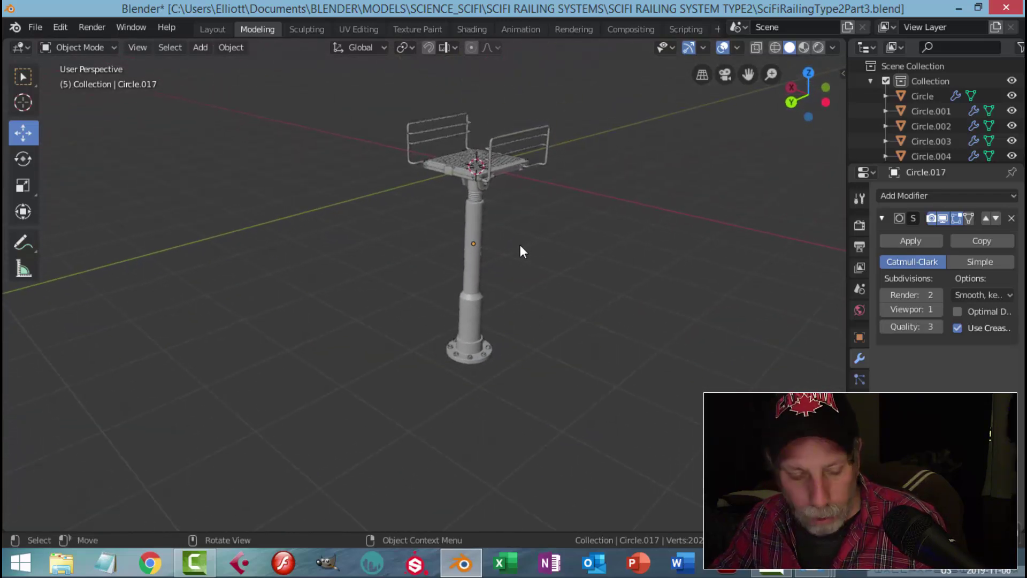
{"action": "key", "text": "a"}
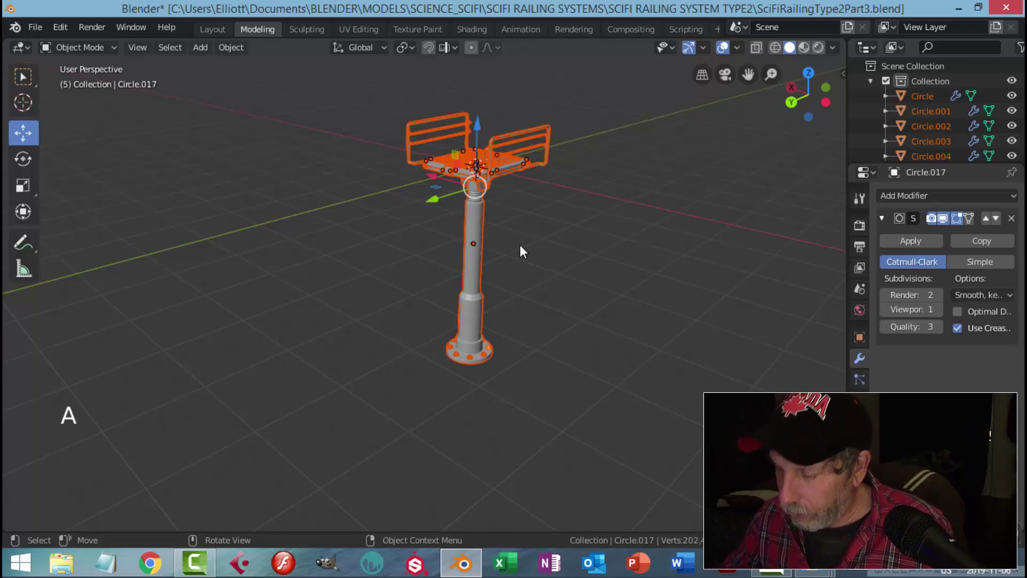
{"action": "key", "text": "KP_1"}
{"action": "scroll", "coordinate": [522, 251], "scroll_direction": "down", "scroll_amount": 3}
{"action": "middle_click_drag", "start_coordinate": [504, 248], "coordinate": [567, 322], "text": "shift"}
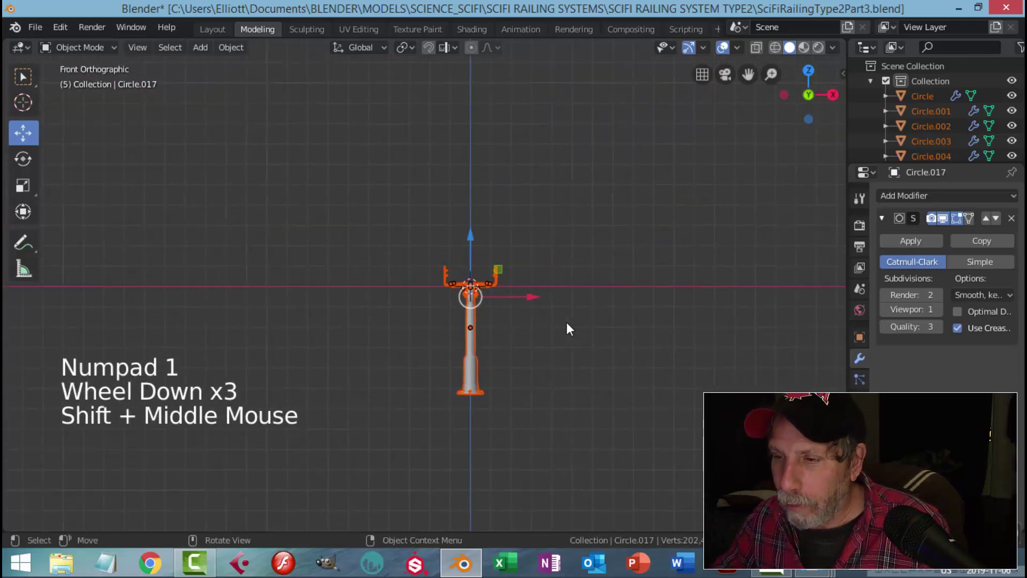
{"action": "scroll", "coordinate": [496, 251], "scroll_direction": "up", "scroll_amount": 1}
{"action": "left_click_drag", "start_coordinate": [483, 246], "coordinate": [496, 115]}
{"action": "middle_click_drag", "start_coordinate": [555, 202], "coordinate": [535, 320]}
{"action": "scroll", "coordinate": [494, 269], "scroll_direction": "up", "scroll_amount": 3}
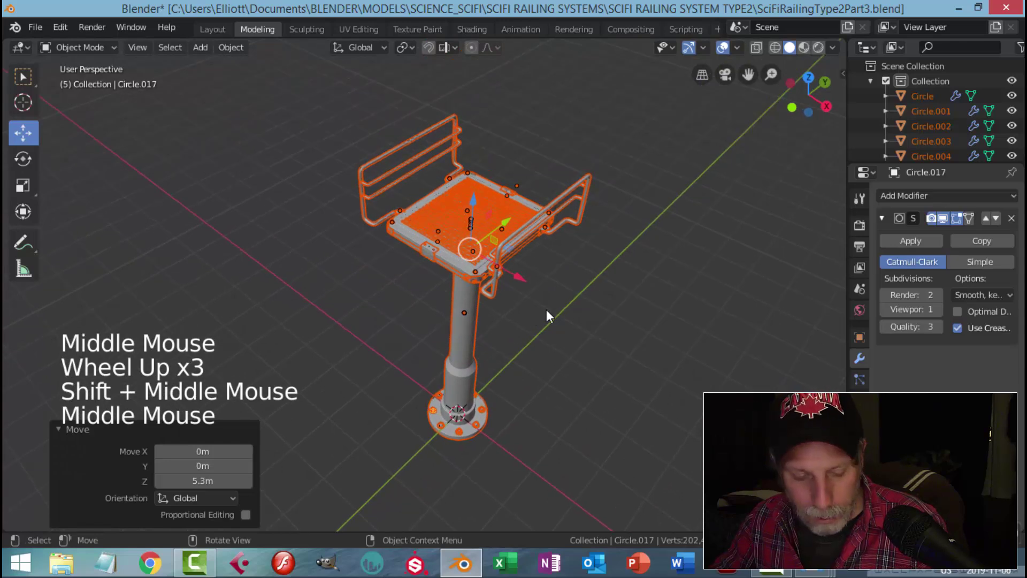
{"action": "scroll", "coordinate": [547, 309], "scroll_direction": "up", "scroll_amount": 1}
{"action": "key", "text": "alt+a"}
Step: Look over the raised platform and its base at the world origin
{"action": "scroll", "coordinate": [547, 309], "scroll_direction": "up", "scroll_amount": 2}
{"action": "scroll", "coordinate": [546, 310], "scroll_direction": "down", "scroll_amount": 1}
{"action": "middle_click_drag", "start_coordinate": [551, 306], "coordinate": [694, 218], "text": "shift"}
{"action": "scroll", "coordinate": [560, 298], "scroll_direction": "down", "scroll_amount": 1}
{"action": "scroll", "coordinate": [563, 294], "scroll_direction": "down", "scroll_amount": 1}
{"action": "scroll", "coordinate": [566, 298], "scroll_direction": "up", "scroll_amount": 1}
{"action": "scroll", "coordinate": [567, 320], "scroll_direction": "down", "scroll_amount": 2}
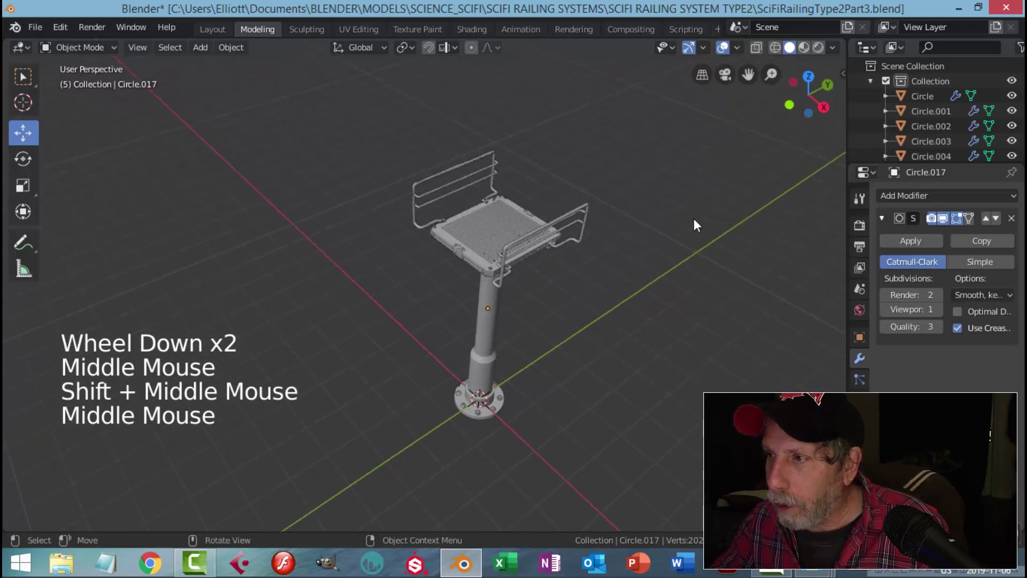
Step: Set the Eevee render samples to 150 and enable Ambient Occlusion, Bloom and Screen Space Reflections
{"action": "left_click", "coordinate": [858, 226]}
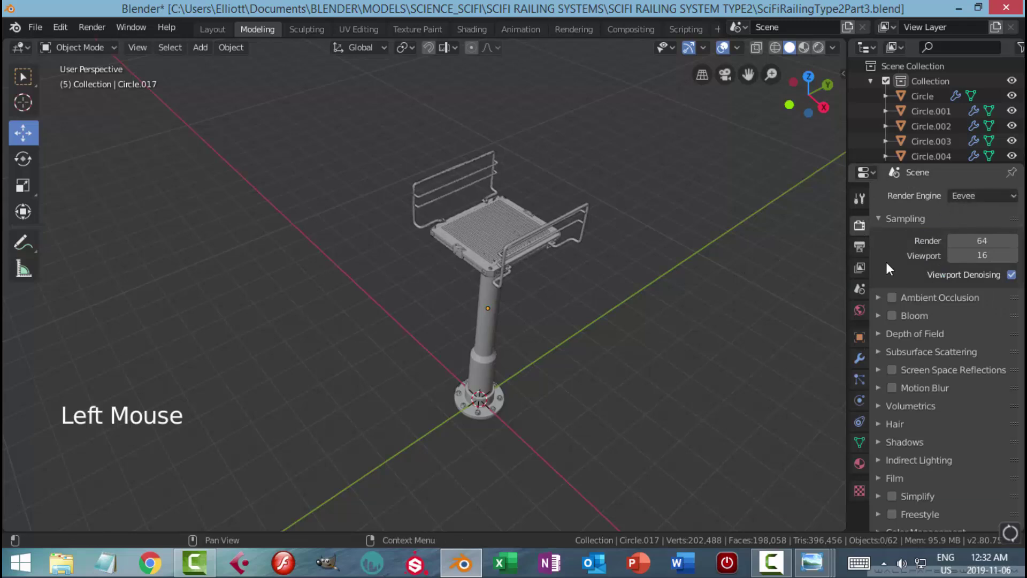
{"action": "left_click", "coordinate": [982, 240]}
{"action": "key", "text": "Return"}
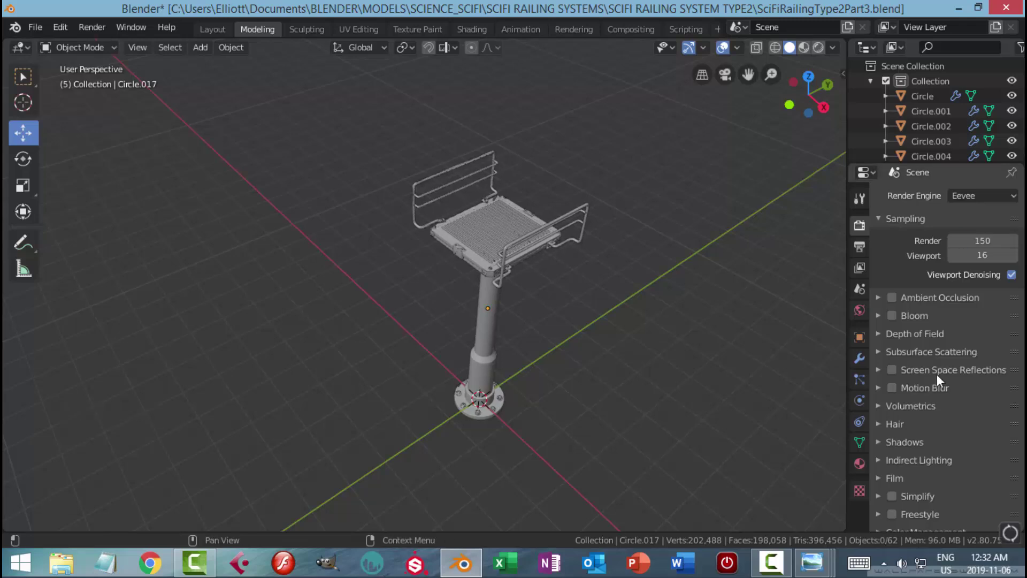
{"action": "left_click", "coordinate": [892, 297]}
{"action": "left_click", "coordinate": [899, 316]}
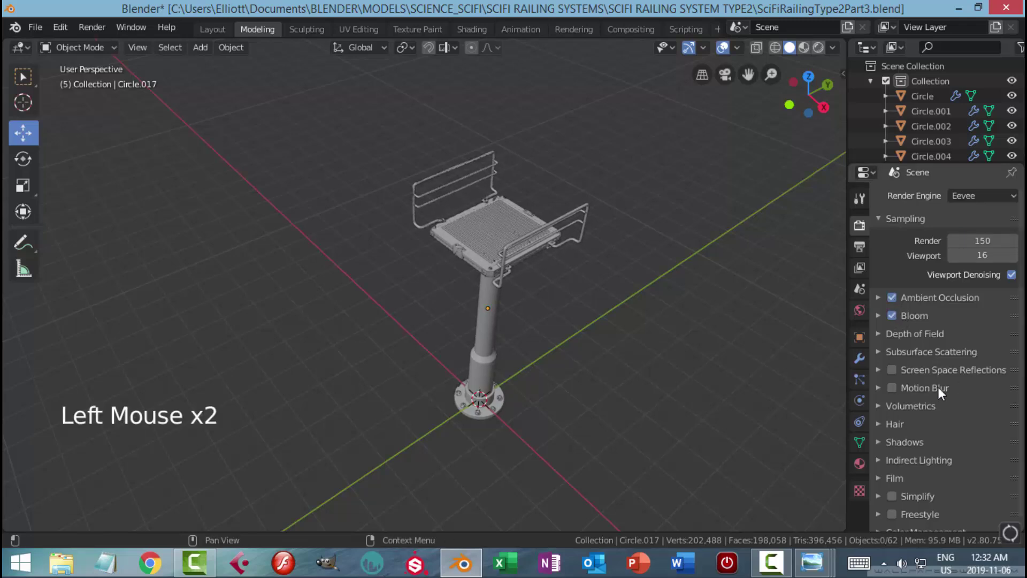
{"action": "left_click", "coordinate": [890, 370]}
Step: Enable Soft Shadows in the Eevee shadow settings
{"action": "left_click", "coordinate": [881, 442]}
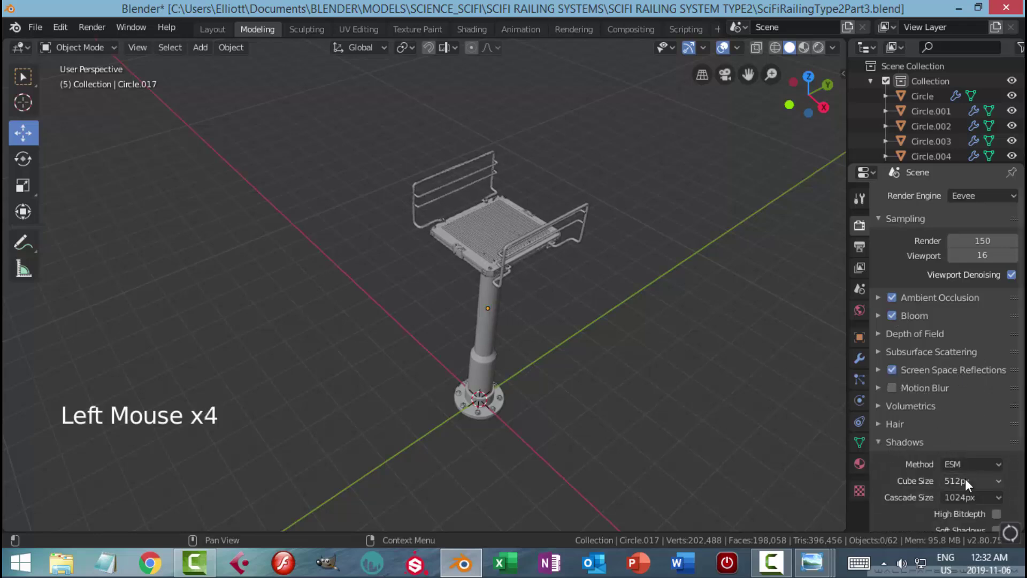
{"action": "scroll", "coordinate": [967, 479], "scroll_direction": "down", "scroll_amount": 3}
{"action": "left_click", "coordinate": [997, 440]}
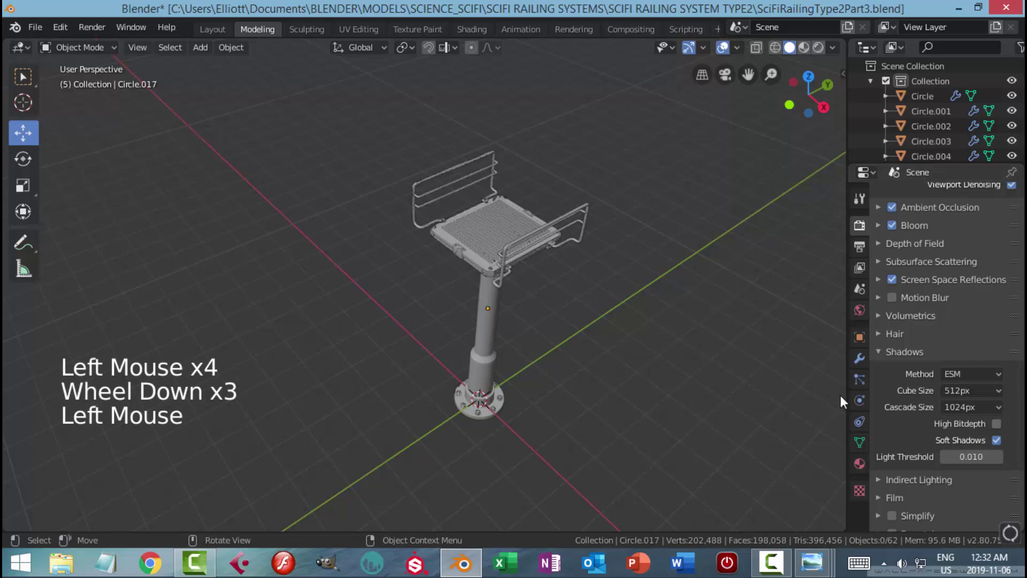
{"action": "left_click", "coordinate": [881, 352]}
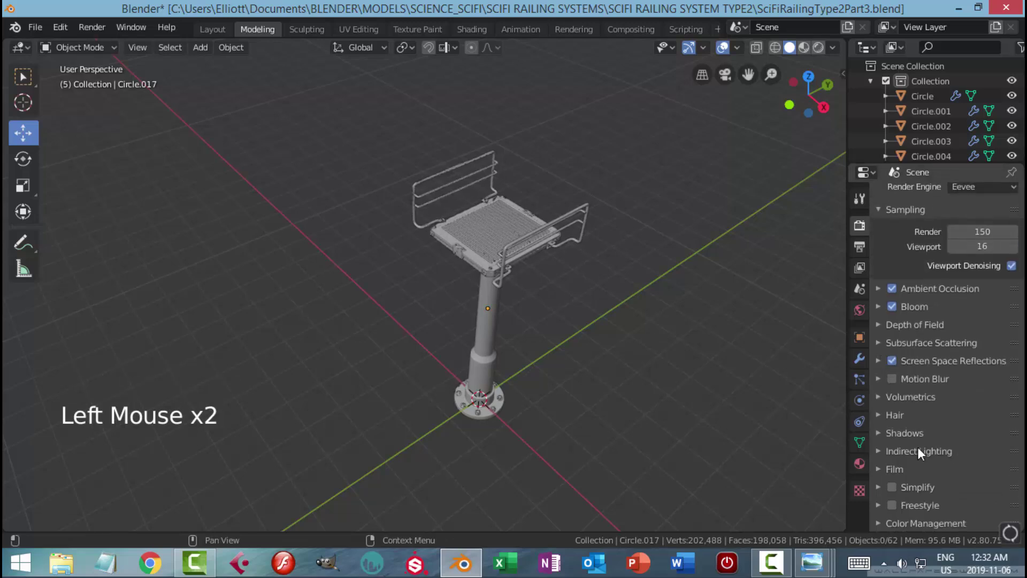
Step: Set the film filter size to 1.75 px and save the file
{"action": "left_click", "coordinate": [881, 470]}
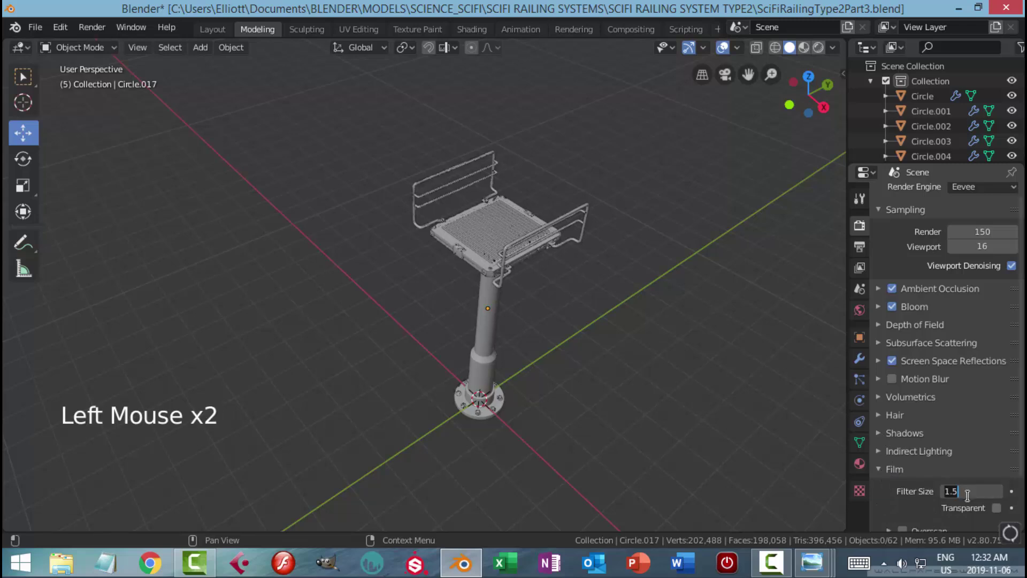
{"action": "type", "text": "1.7"}
{"action": "key", "text": "Return"}
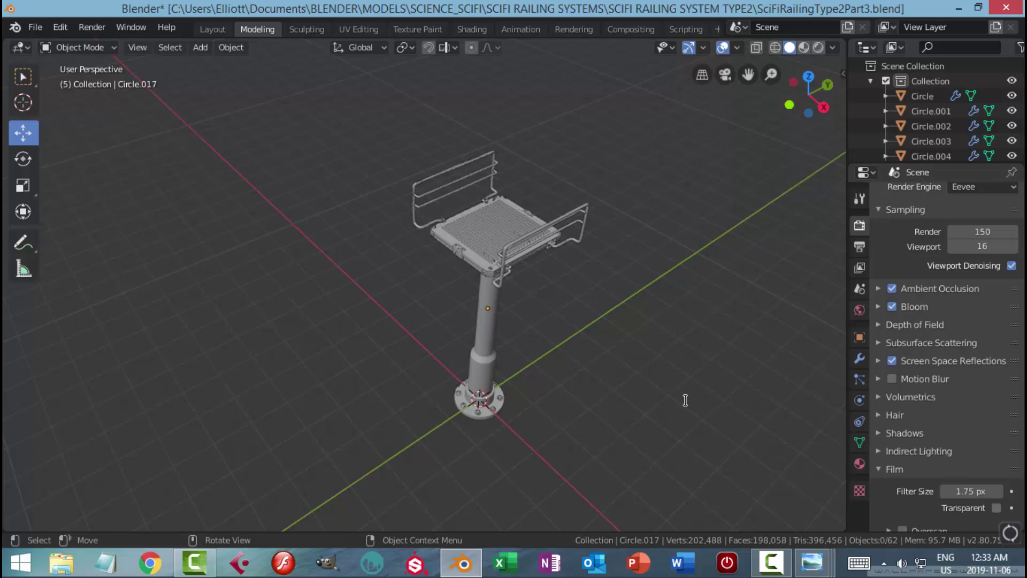
{"action": "left_click", "coordinate": [878, 469]}
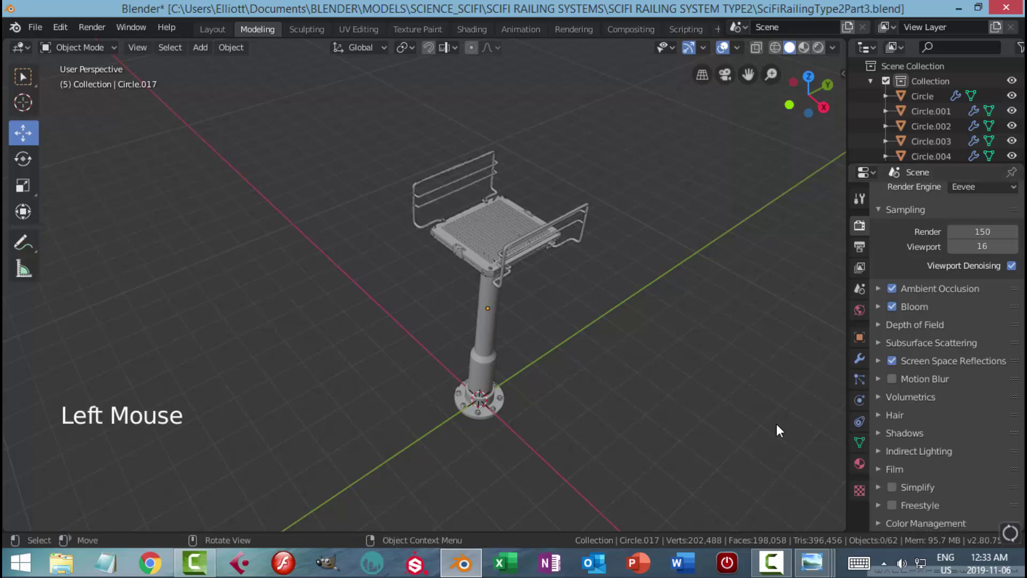
{"action": "key", "text": "ctrl+s"}
Step: Show the whole platform in the viewport with rendered shading
{"action": "scroll", "coordinate": [676, 384], "scroll_direction": "up", "scroll_amount": 4}
{"action": "middle_click_drag", "start_coordinate": [676, 384], "coordinate": [635, 360], "text": "shift"}
{"action": "scroll", "coordinate": [625, 367], "scroll_direction": "down", "scroll_amount": 1}
{"action": "scroll", "coordinate": [686, 397], "scroll_direction": "down", "scroll_amount": 1}
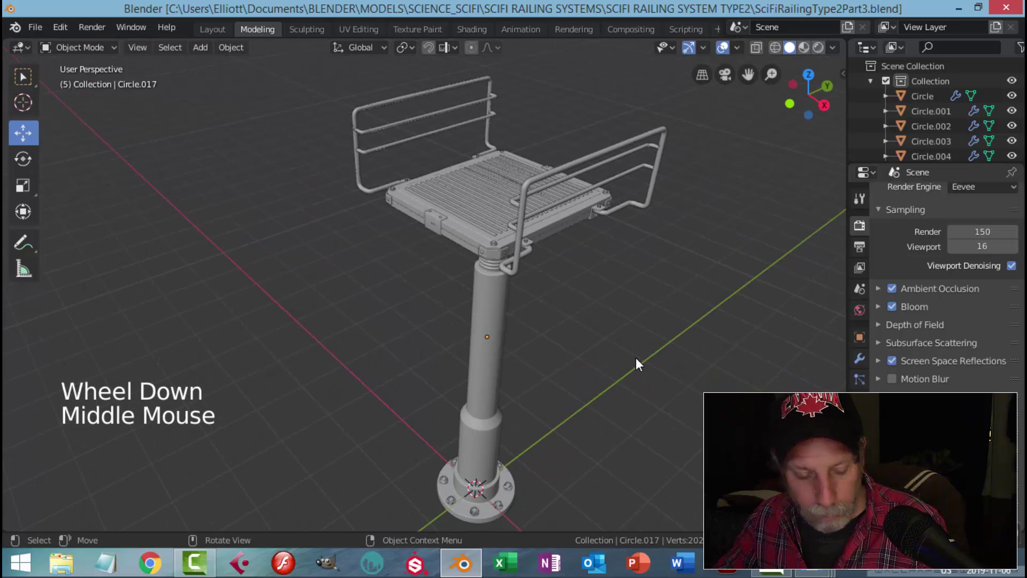
{"action": "scroll", "coordinate": [614, 321], "scroll_direction": "down", "scroll_amount": 2}
{"action": "middle_click_drag", "start_coordinate": [615, 324], "coordinate": [586, 329]}
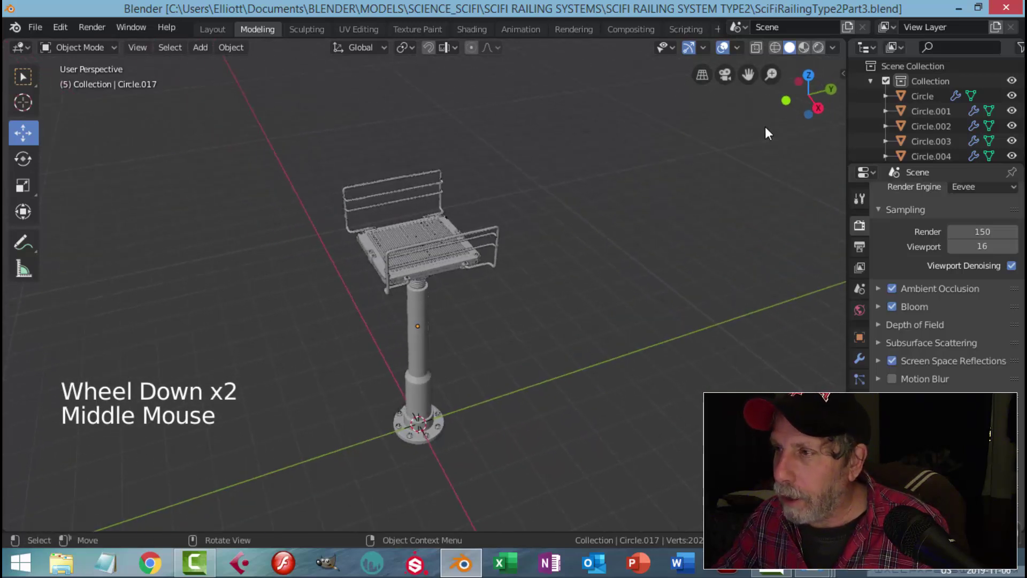
{"action": "left_click", "coordinate": [818, 47]}
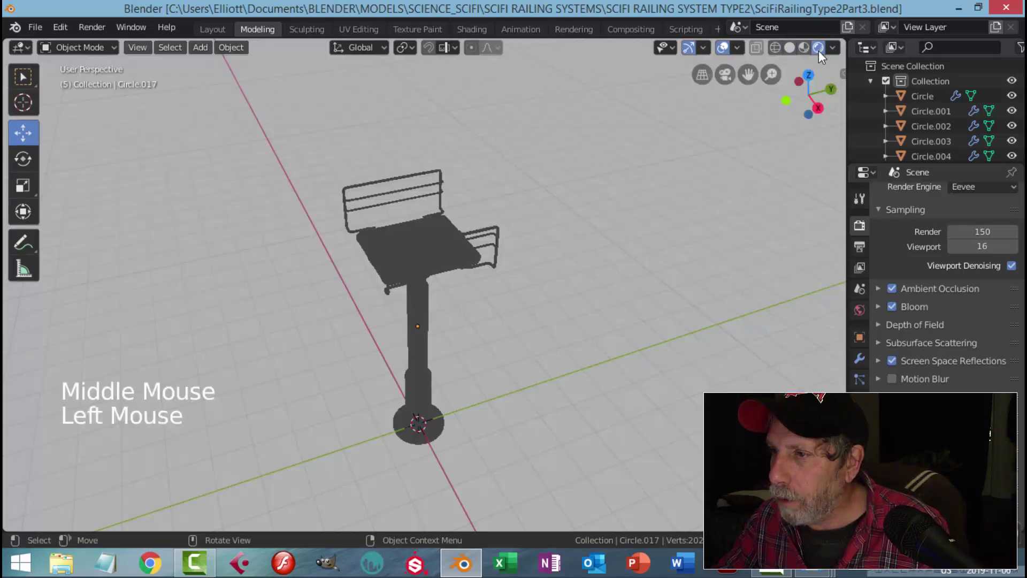
Step: Use nodes for the world surface and darken its background color to black
{"action": "left_click", "coordinate": [859, 310]}
{"action": "left_click", "coordinate": [987, 293]}
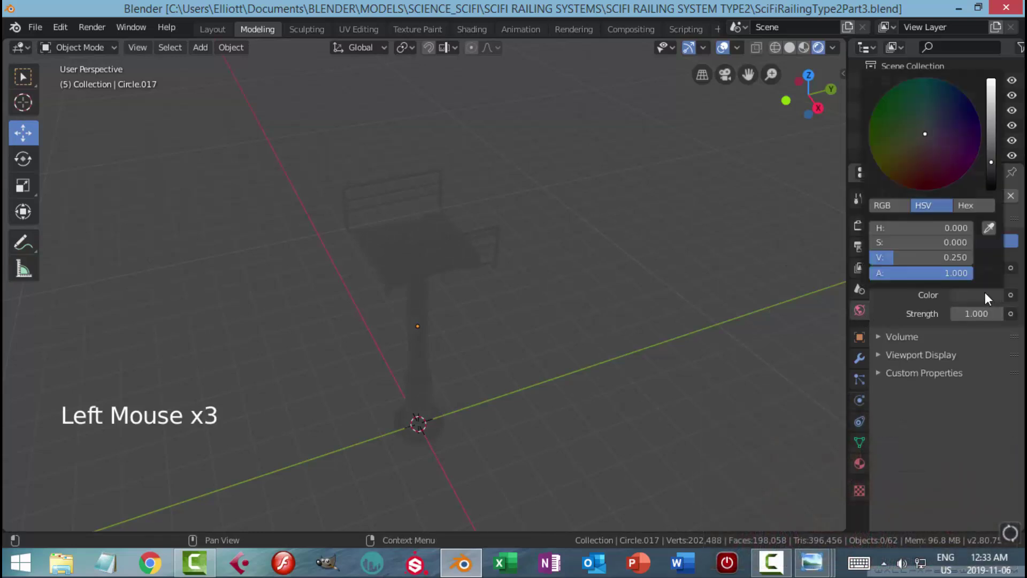
{"action": "left_click_drag", "start_coordinate": [991, 161], "coordinate": [991, 188]}
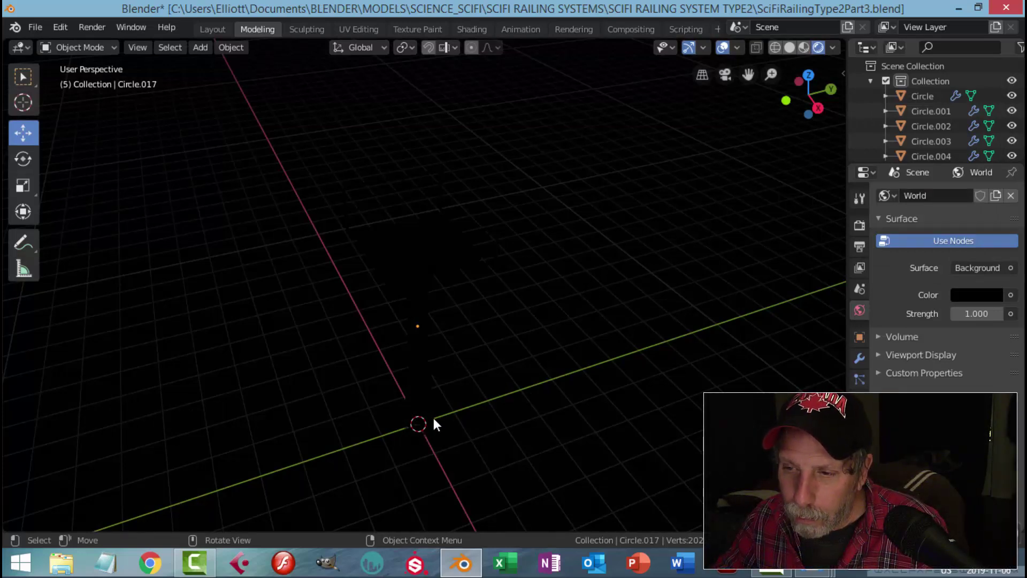
Step: Place the 3D cursor away from the model and reset it to the world origin
{"action": "right_click", "coordinate": [558, 232]}
{"action": "left_click", "coordinate": [637, 258]}
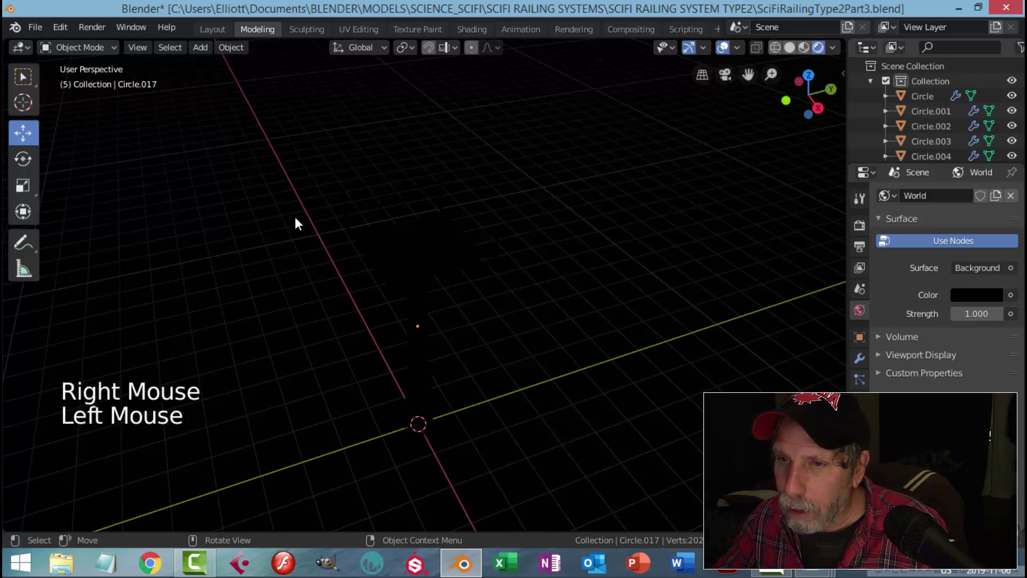
{"action": "left_click", "coordinate": [23, 78]}
{"action": "left_click", "coordinate": [614, 240]}
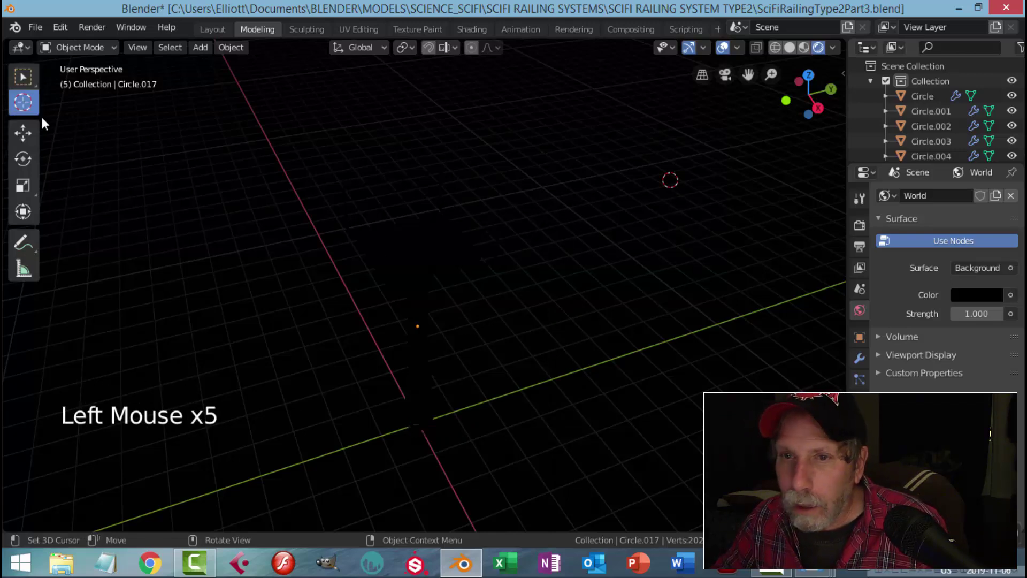
{"action": "left_click", "coordinate": [23, 132]}
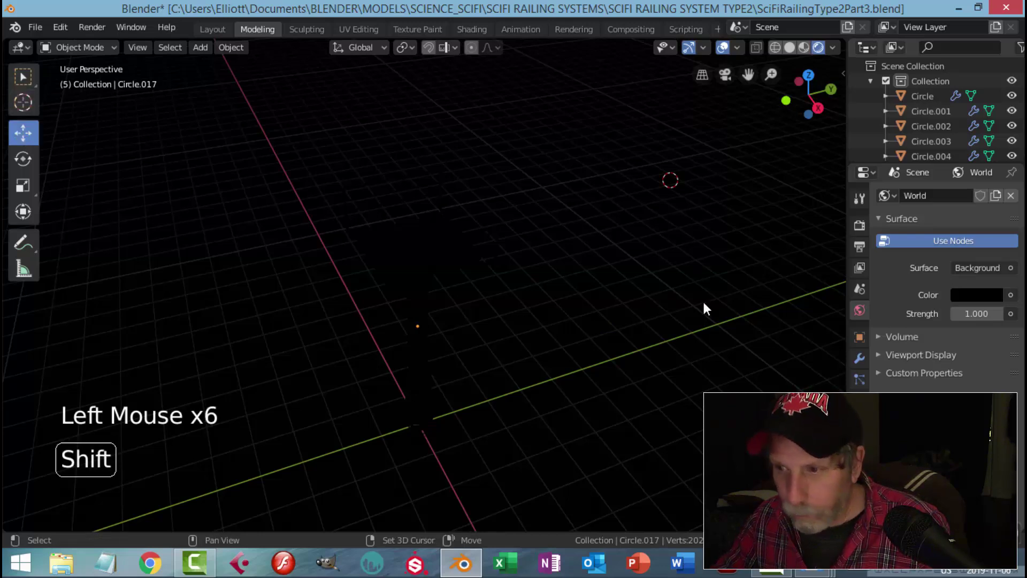
{"action": "key", "text": "shift+c"}
Step: Add a point light at the world origin and raise it about 7.72 m along Z, above the platform
{"action": "scroll", "coordinate": [704, 305], "scroll_direction": "up", "scroll_amount": 3}
{"action": "middle_click_drag", "start_coordinate": [603, 357], "coordinate": [642, 292], "text": "shift"}
{"action": "scroll", "coordinate": [669, 310], "scroll_direction": "down", "scroll_amount": 6}
{"action": "key", "text": "shift+a"}
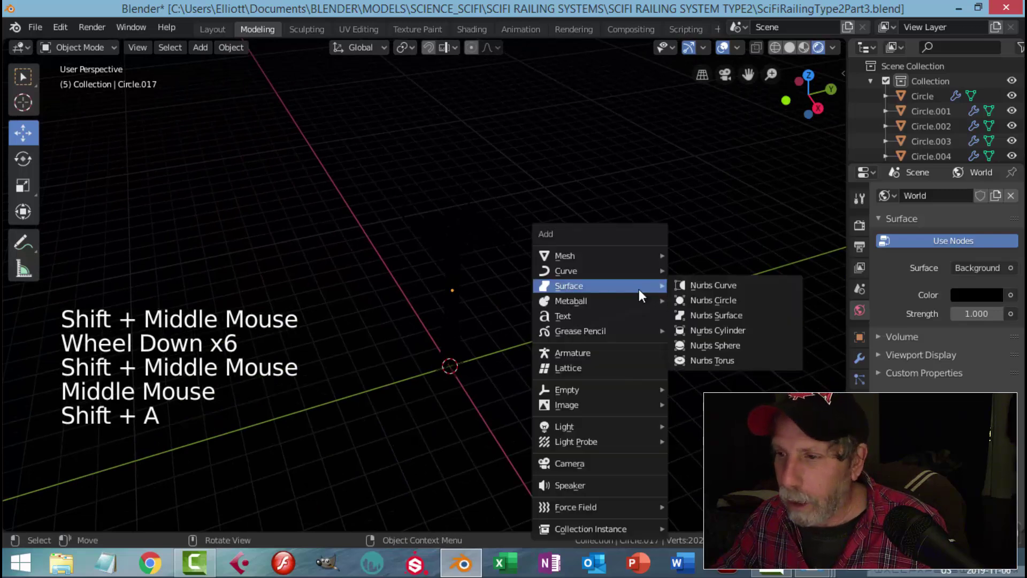
{"action": "mouse_move", "coordinate": [601, 426]}
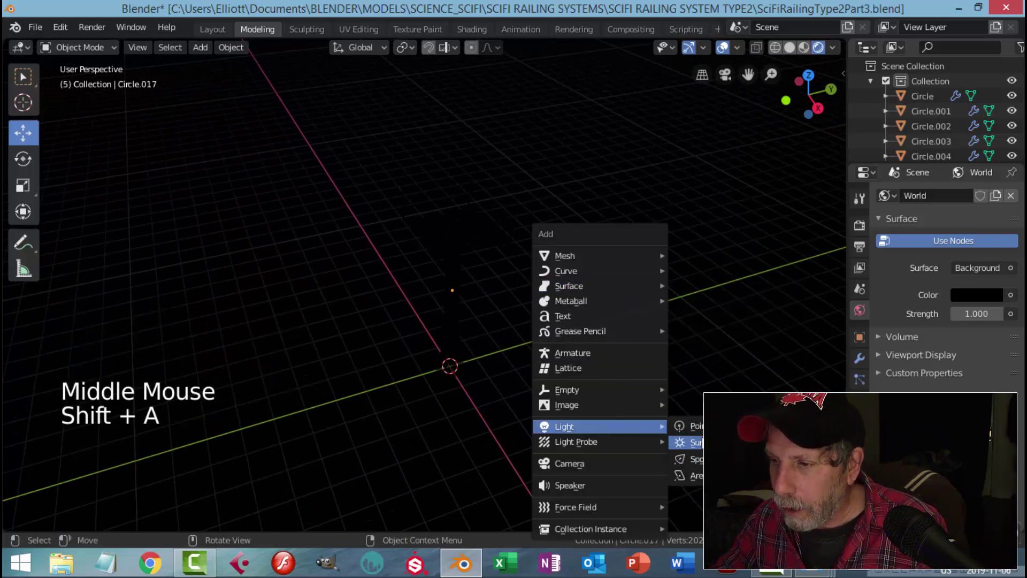
{"action": "left_click", "coordinate": [697, 427]}
{"action": "scroll", "coordinate": [605, 364], "scroll_direction": "down", "scroll_amount": 2}
{"action": "middle_click_drag", "start_coordinate": [605, 363], "coordinate": [429, 304]}
{"action": "left_click_drag", "start_coordinate": [429, 304], "coordinate": [449, 143]}
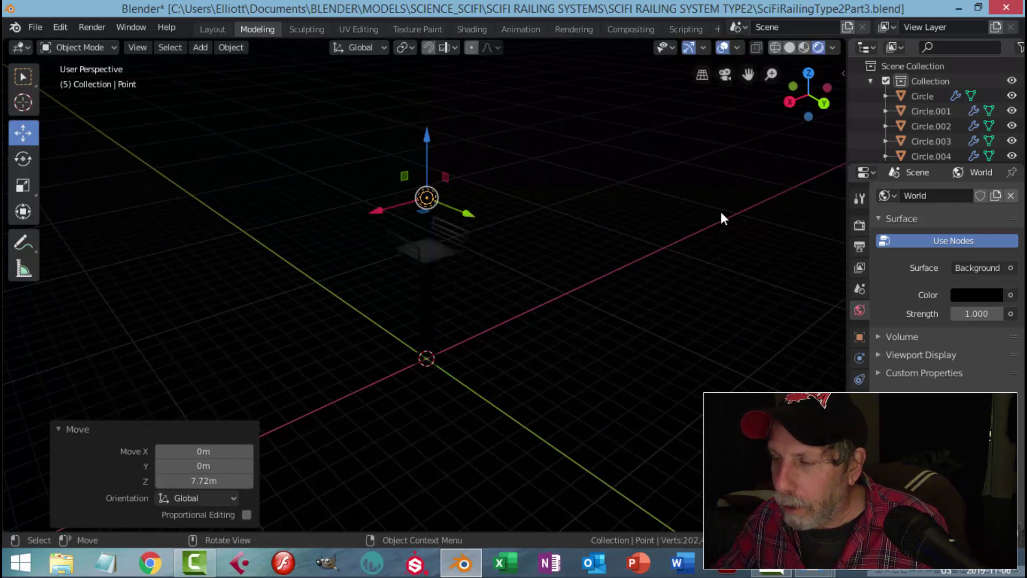
Step: Move the point light in the top view about 1.14 m along X and -1.74 m along Y, beside the platform
{"action": "key", "text": "KP_7"}
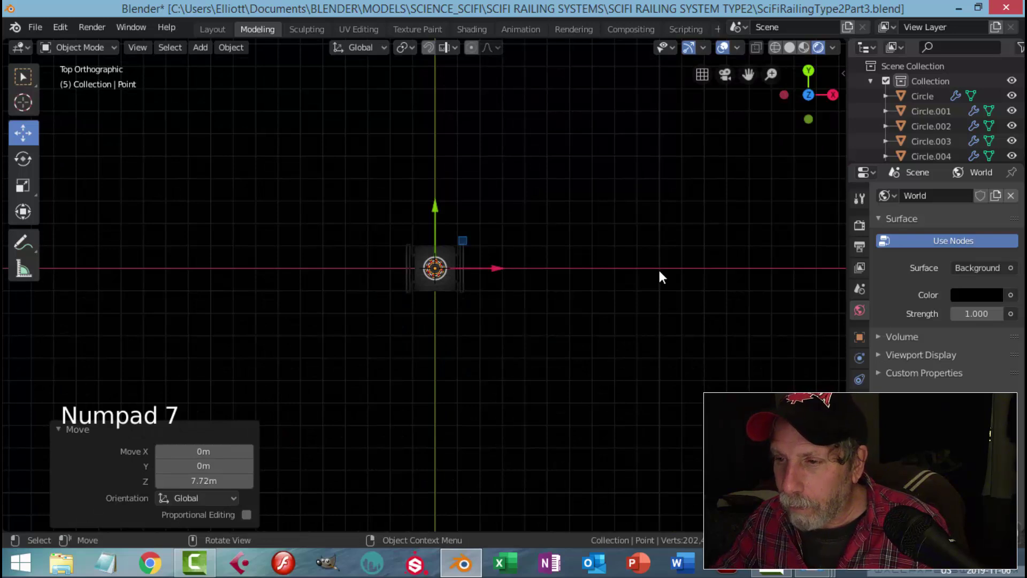
{"action": "key", "text": "g"}
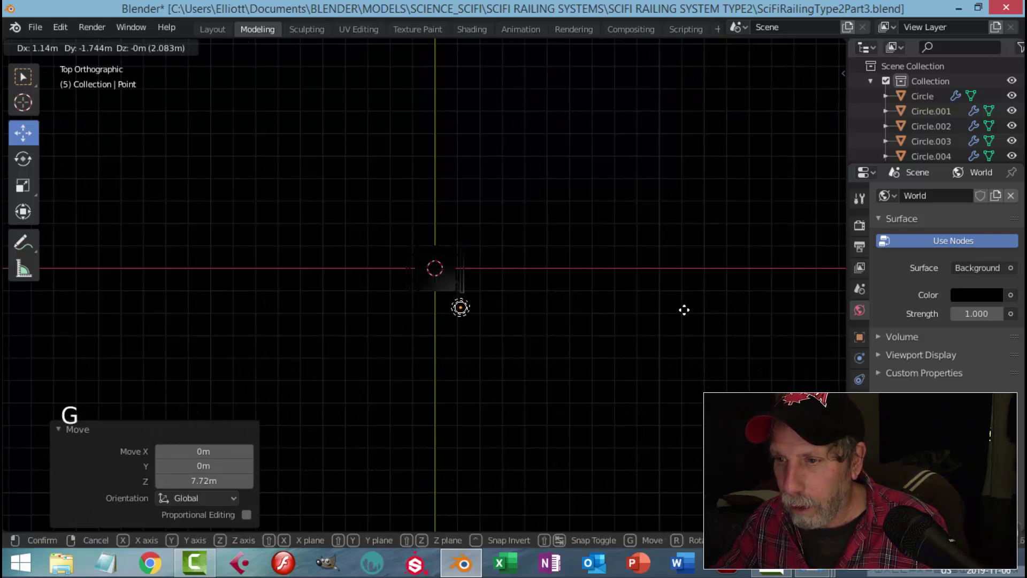
{"action": "left_click", "coordinate": [685, 308]}
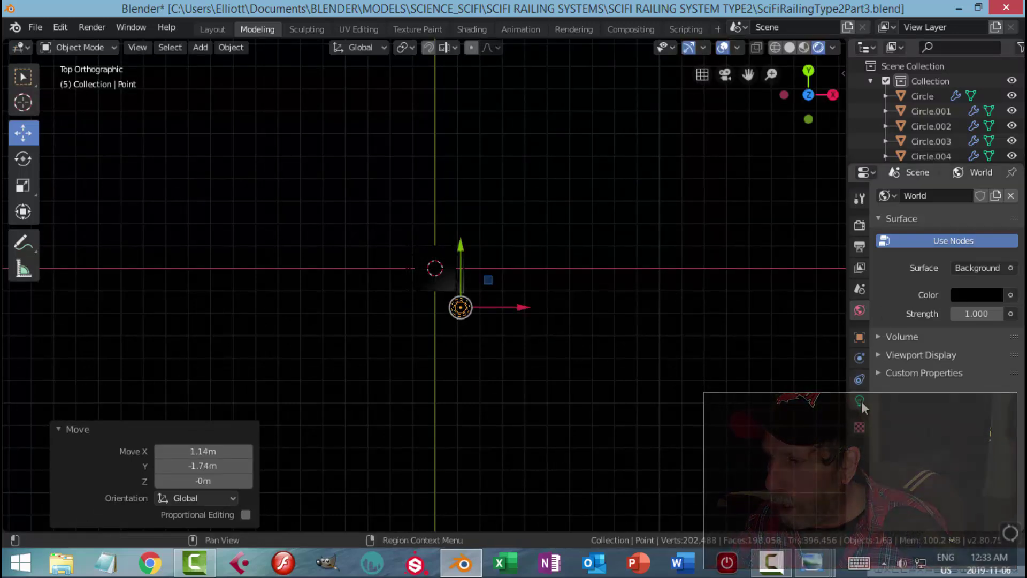
Step: Change the point light's color to a saturated orange with hue 0.086
{"action": "left_click", "coordinate": [860, 400]}
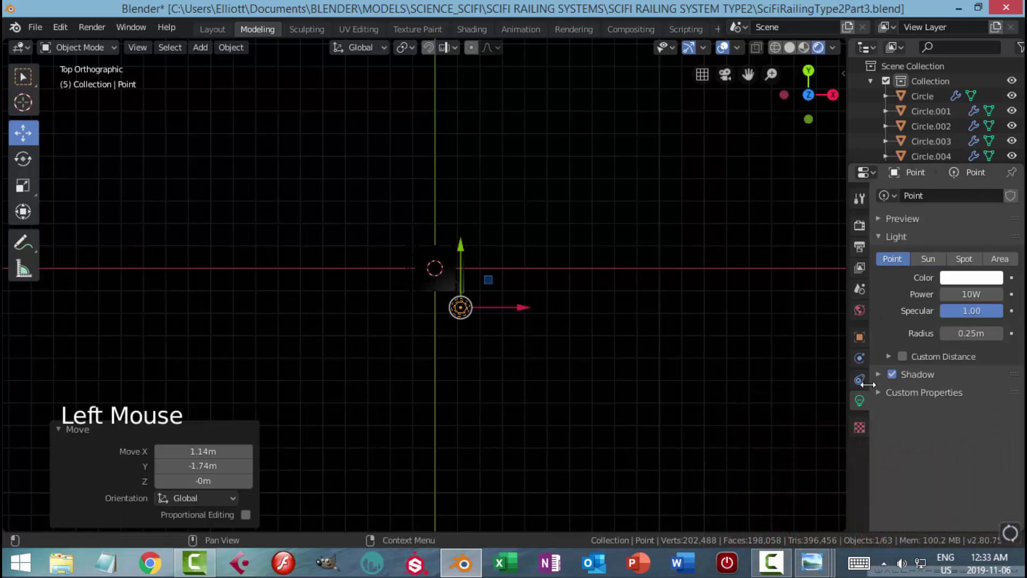
{"action": "left_click", "coordinate": [965, 279]}
{"action": "left_click", "coordinate": [915, 148]}
{"action": "left_click_drag", "start_coordinate": [915, 149], "coordinate": [896, 179]}
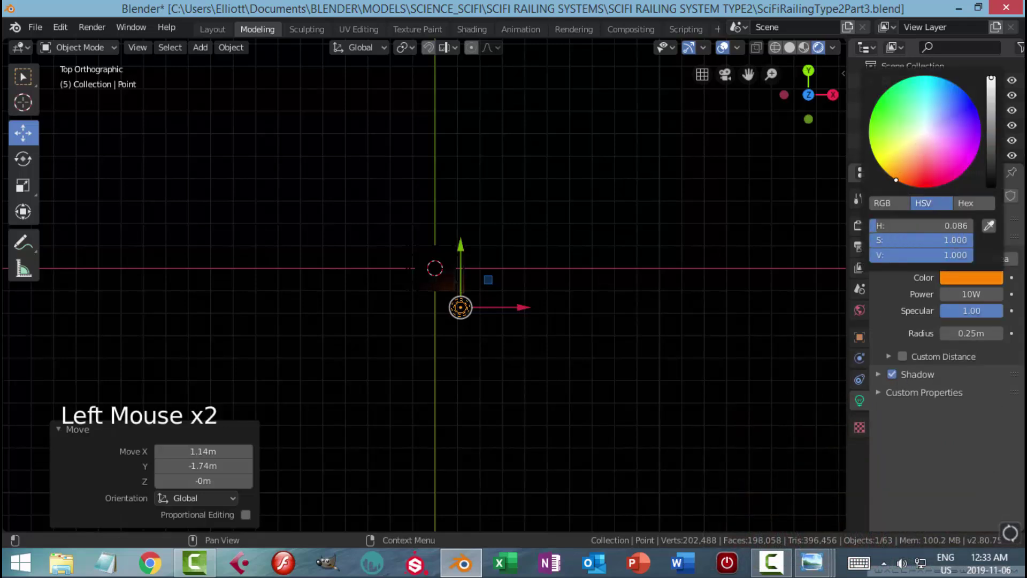
Step: Set the orange point light's power to 500 W
{"action": "left_click", "coordinate": [1000, 293]}
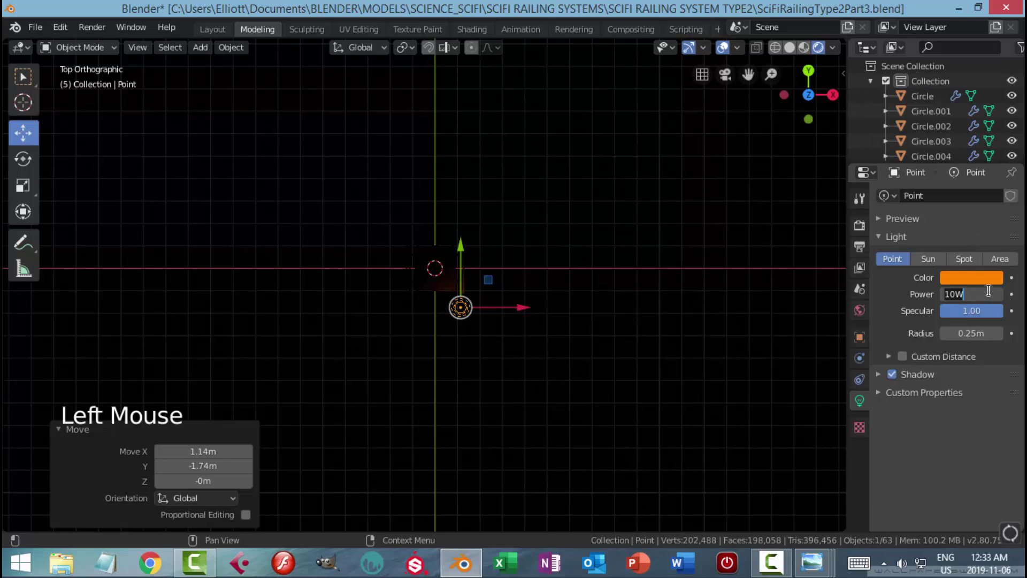
{"action": "type", "text": "500"}
{"action": "left_click", "coordinate": [976, 286]}
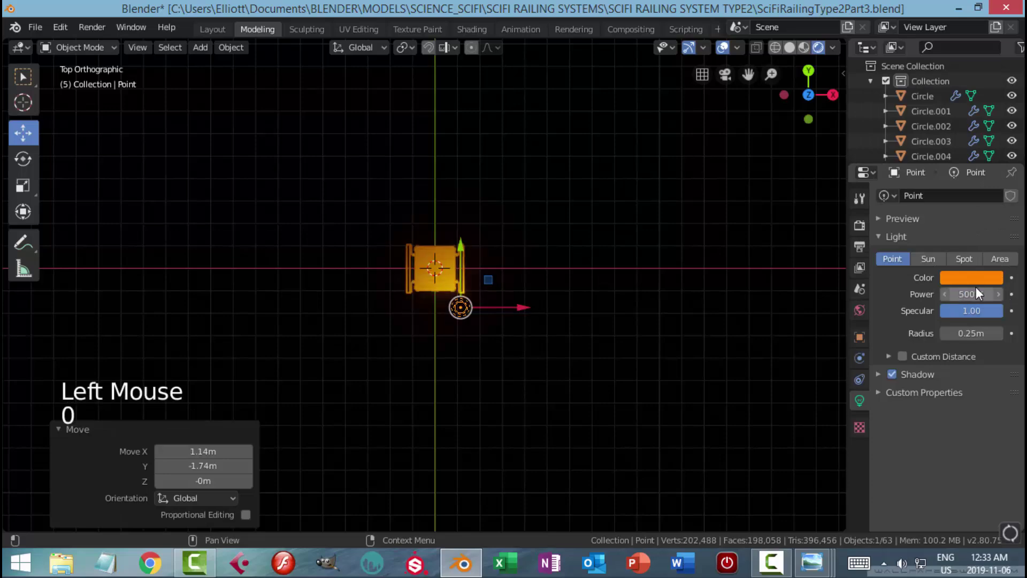
Step: Set the orange point light's power to 400 W
{"action": "middle_click_drag", "start_coordinate": [601, 297], "coordinate": [425, 231]}
{"action": "scroll", "coordinate": [544, 274], "scroll_direction": "up", "scroll_amount": 3}
{"action": "middle_click_drag", "start_coordinate": [545, 274], "coordinate": [386, 146]}
{"action": "left_click", "coordinate": [944, 296]}
{"action": "type", "text": "40"}
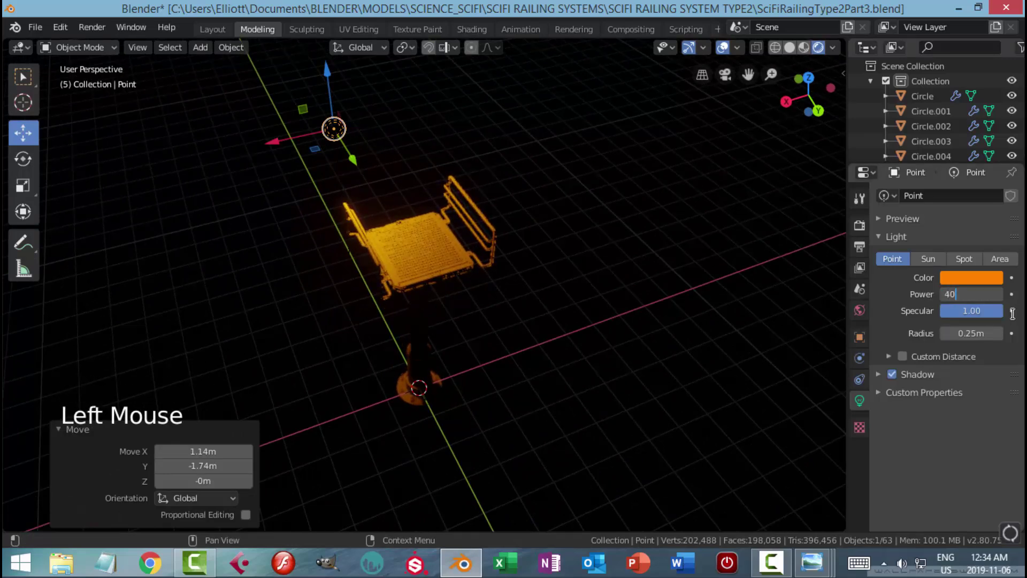
{"action": "type", "text": "0"}
{"action": "key", "text": "Return"}
{"action": "middle_click_drag", "start_coordinate": [688, 312], "coordinate": [656, 282]}
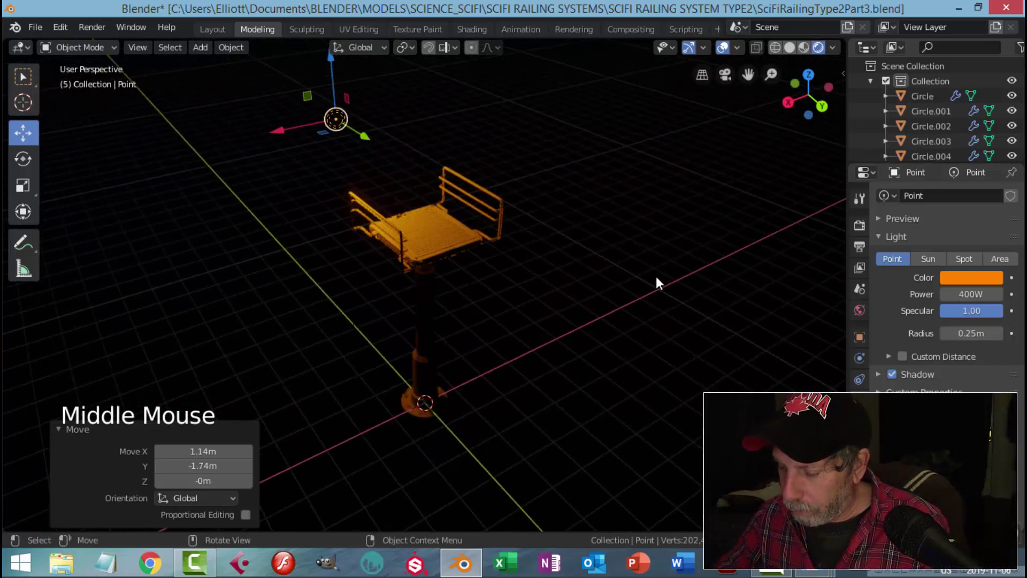
Step: Duplicate the orange light in the top view and move the copy about -2.06 m along X and 3.61 m along Y
{"action": "key", "text": "KP_7"}
{"action": "key", "text": "shift+d"}
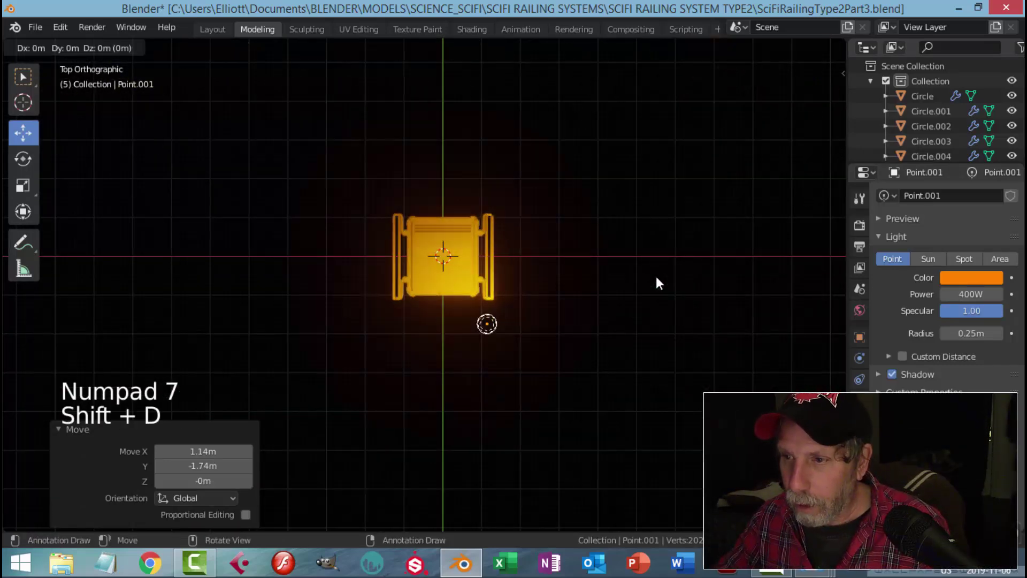
{"action": "key", "text": "shift+d"}
{"action": "key", "text": "g"}
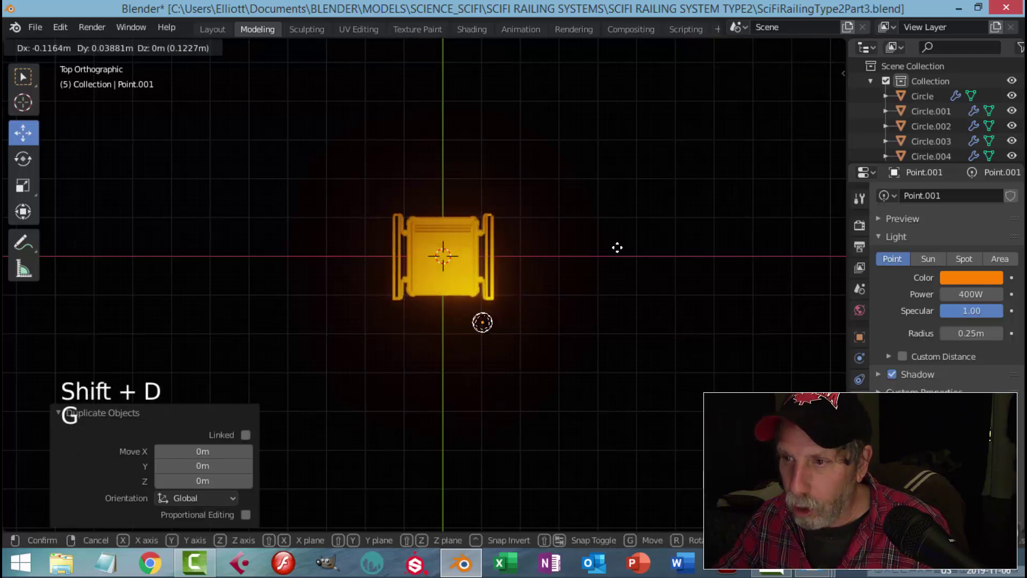
{"action": "left_click", "coordinate": [580, 142]}
Step: Change the duplicated point light's color to light blue with hue 0.561 and saturation 0.820
{"action": "middle_click_drag", "start_coordinate": [601, 160], "coordinate": [795, 223]}
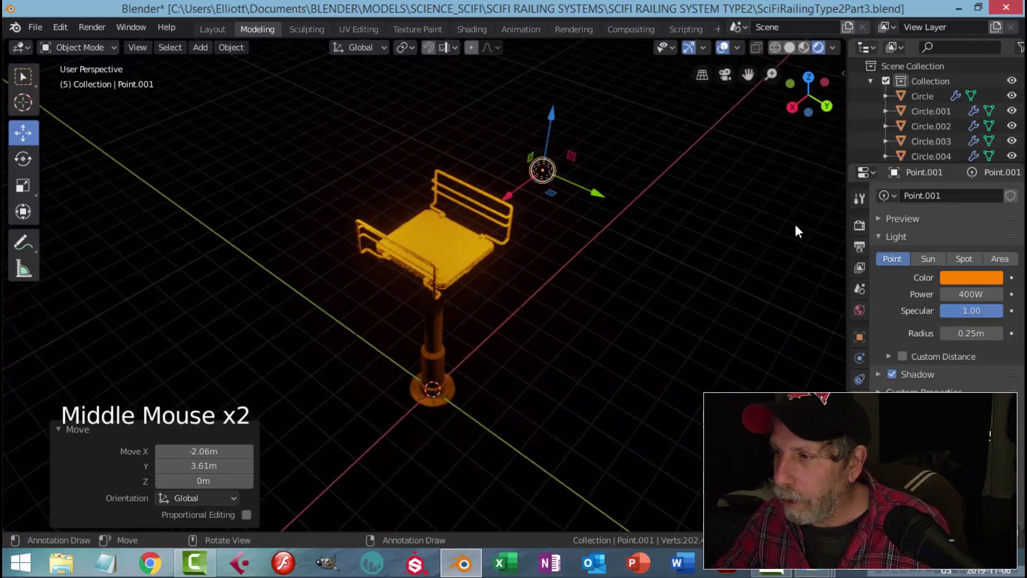
{"action": "left_click", "coordinate": [963, 277]}
{"action": "left_click", "coordinate": [934, 116]}
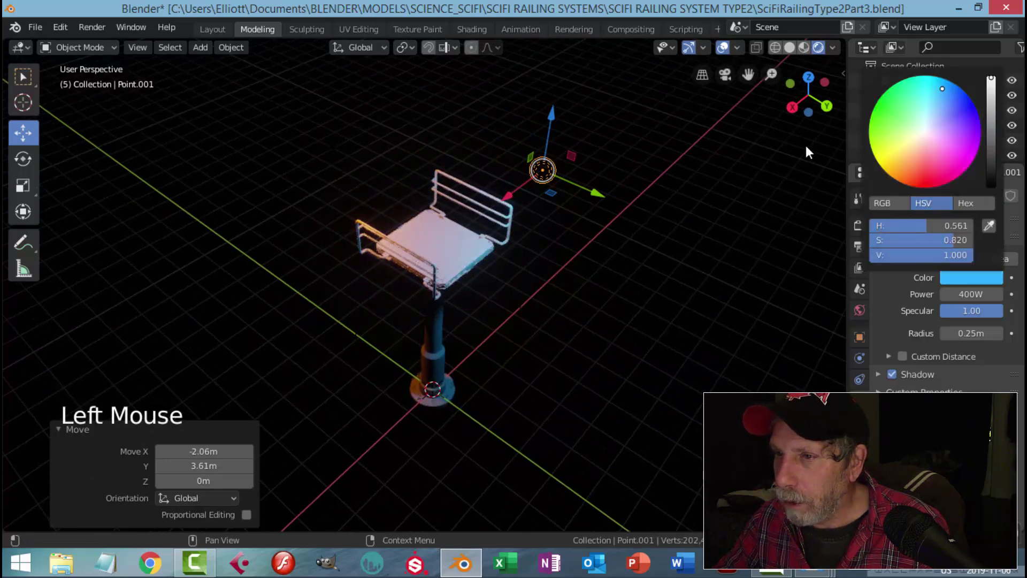
Step: Add an area light at the world origin and raise it about 8.01 m along Z, above the platform
{"action": "scroll", "coordinate": [666, 242], "scroll_direction": "up", "scroll_amount": 1}
{"action": "middle_click_drag", "start_coordinate": [666, 241], "coordinate": [705, 317]}
{"action": "scroll", "coordinate": [616, 252], "scroll_direction": "up", "scroll_amount": 2}
{"action": "scroll", "coordinate": [704, 310], "scroll_direction": "down", "scroll_amount": 2}
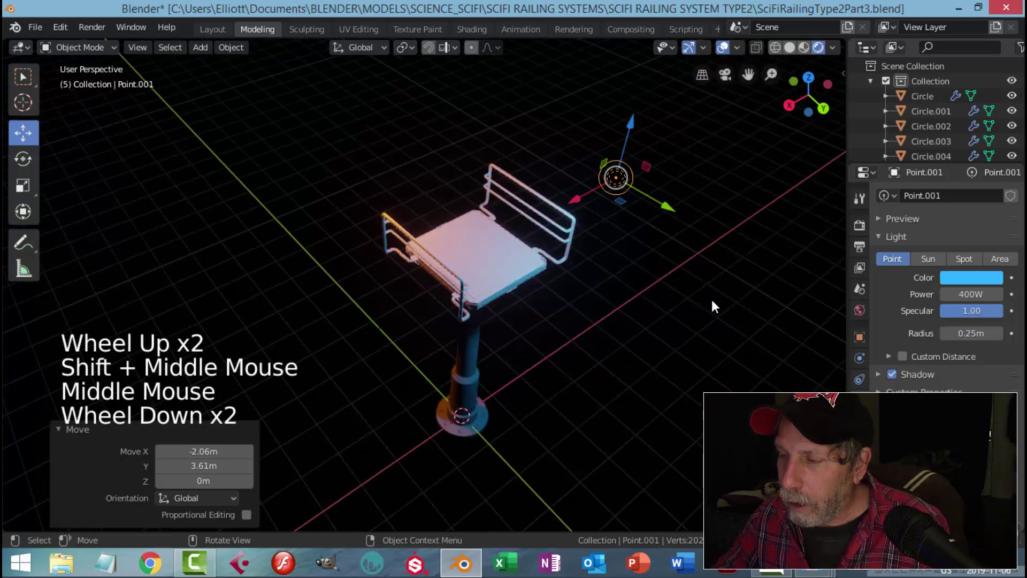
{"action": "middle_click_drag", "start_coordinate": [664, 327], "coordinate": [669, 286]}
{"action": "key", "text": "shift+a"}
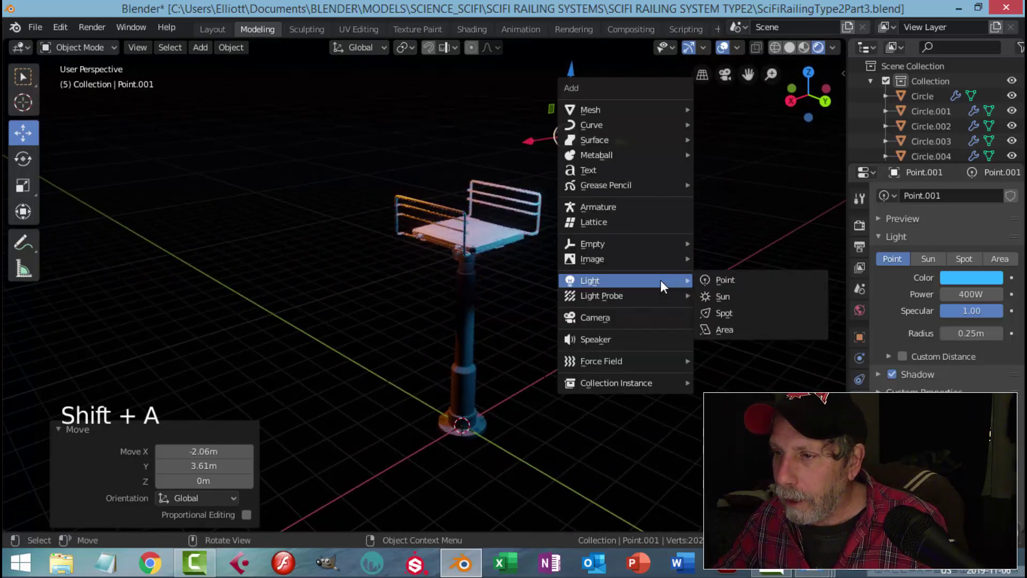
{"action": "mouse_move", "coordinate": [663, 279]}
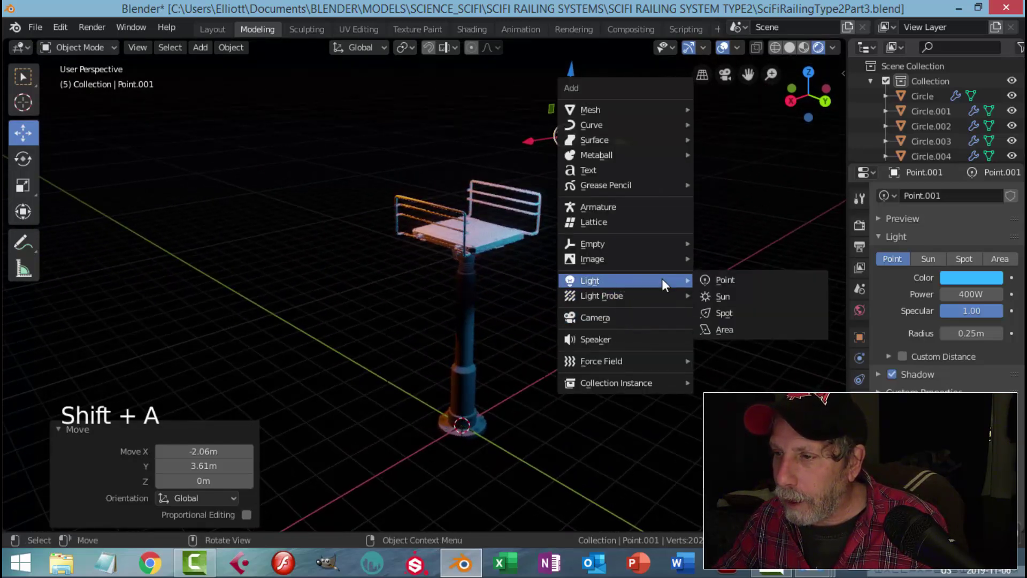
{"action": "left_click", "coordinate": [716, 327]}
{"action": "left_click_drag", "start_coordinate": [467, 371], "coordinate": [520, 63]}
Step: Set the area light's power to 150 W
{"action": "scroll", "coordinate": [589, 115], "scroll_direction": "up", "scroll_amount": 2}
{"action": "middle_click_drag", "start_coordinate": [589, 114], "coordinate": [589, 159]}
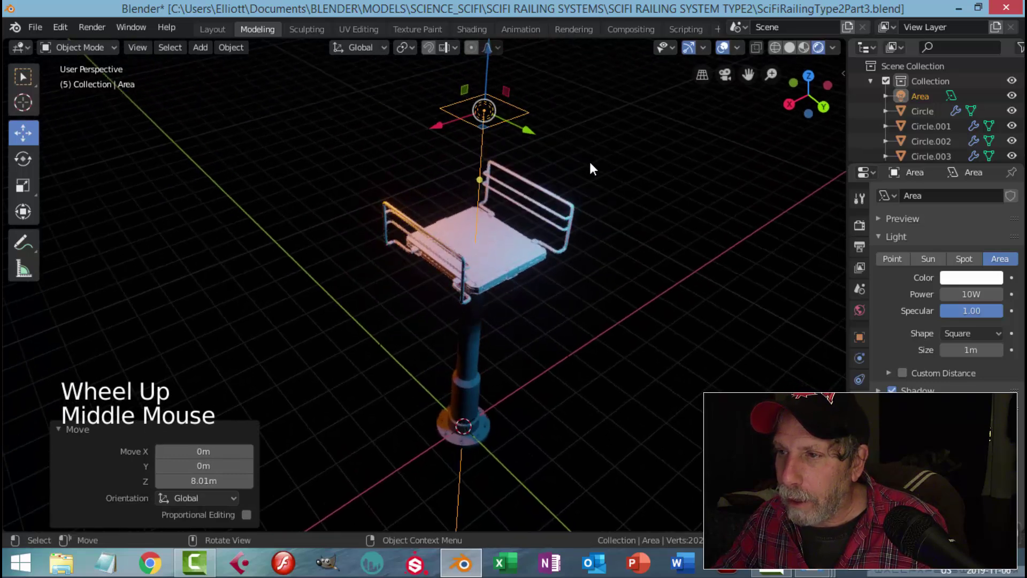
{"action": "left_click", "coordinate": [974, 294]}
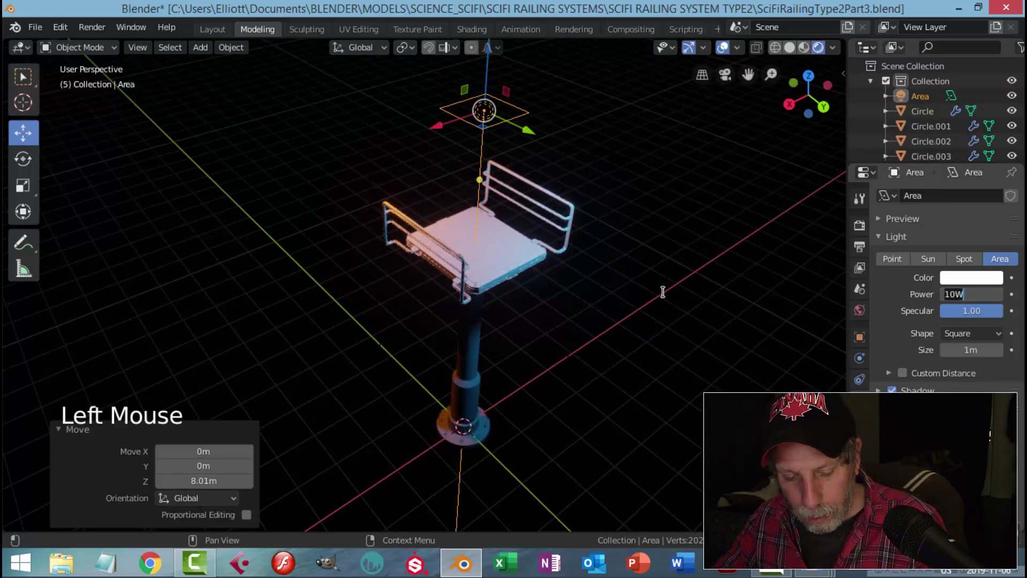
{"action": "type", "text": "15"}
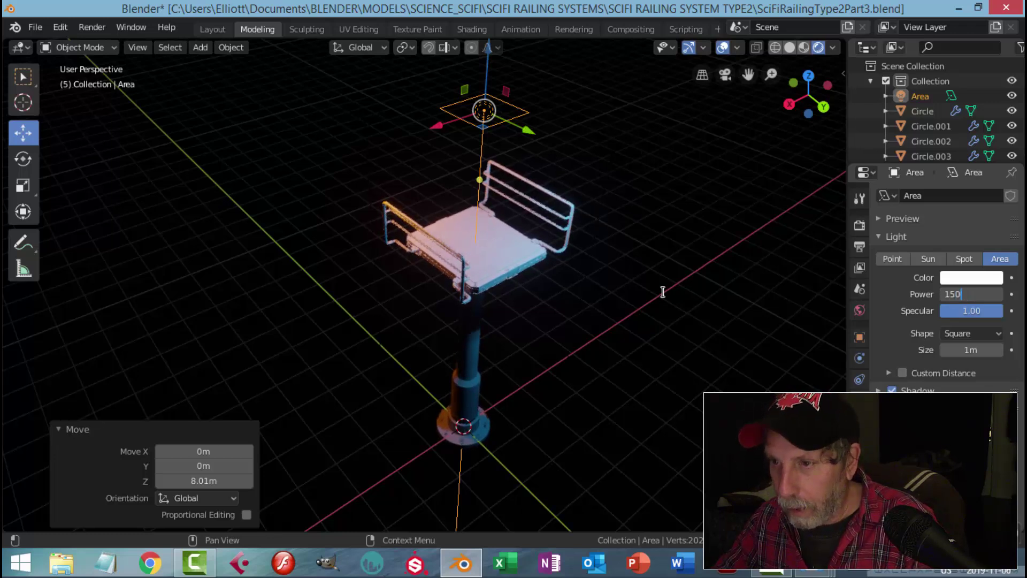
{"action": "key", "text": "Return"}
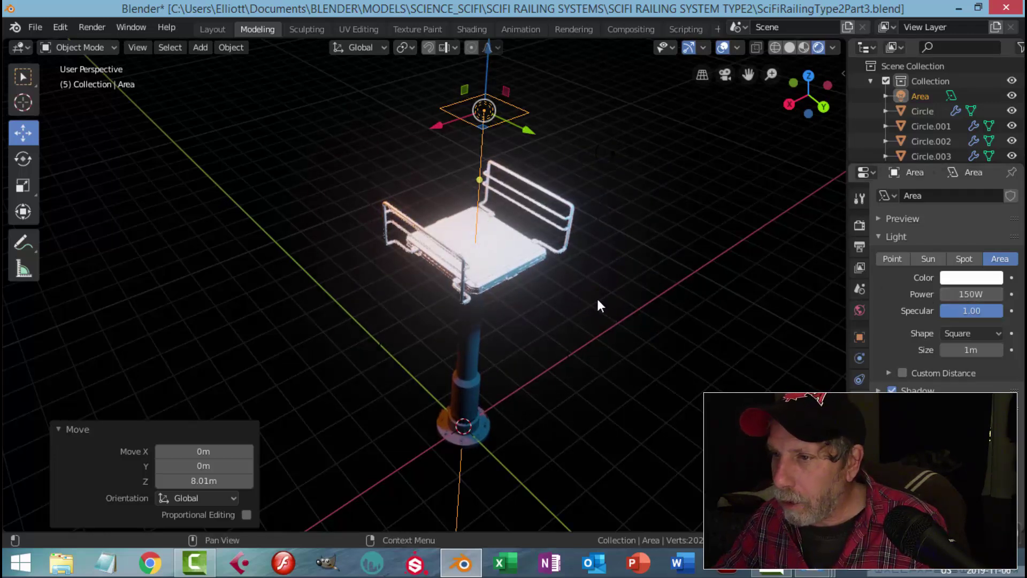
Step: Set the area light's power to 25 W
{"action": "left_click", "coordinate": [979, 294]}
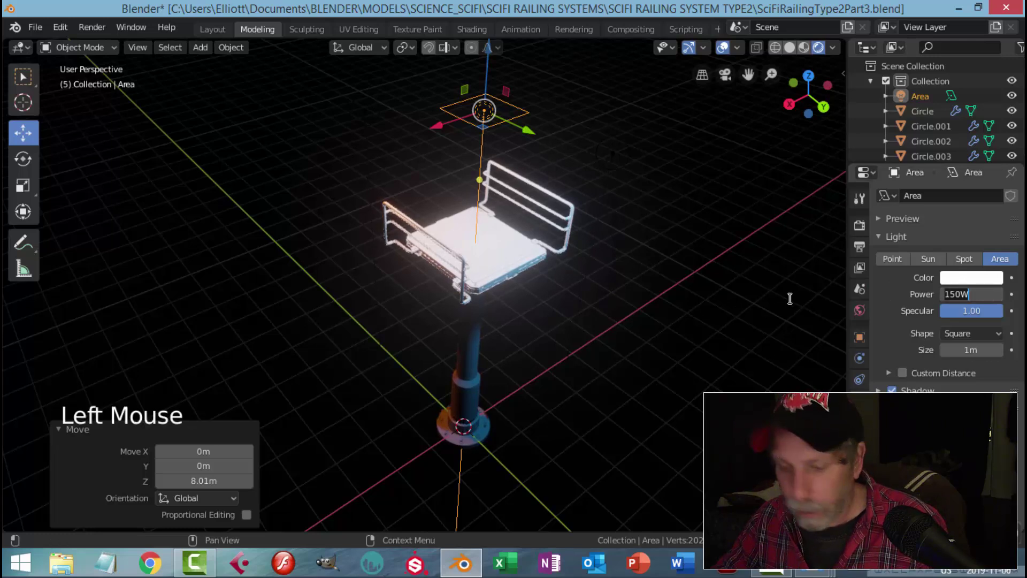
{"action": "type", "text": "2"}
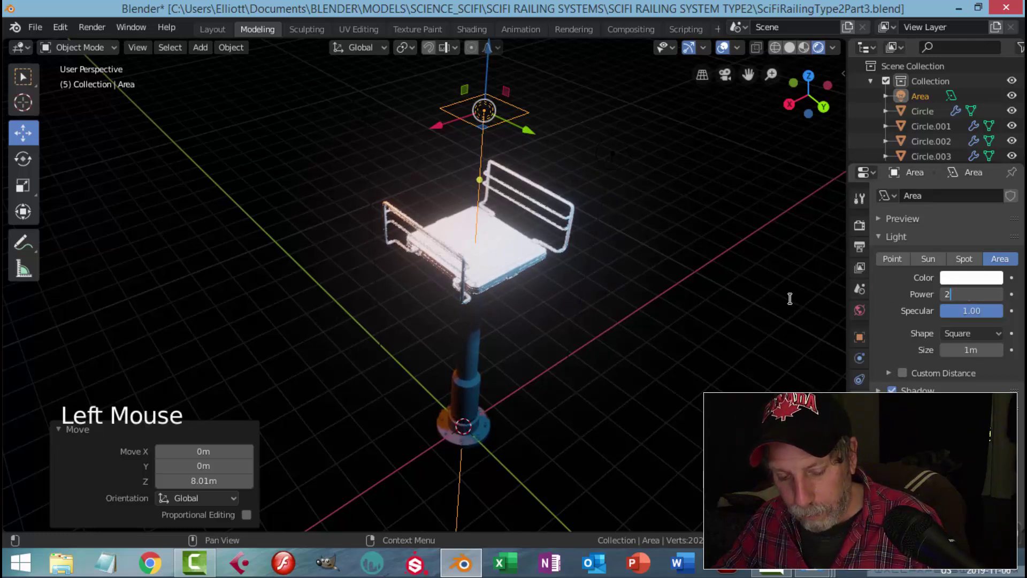
{"action": "type", "text": "5"}
{"action": "key", "text": "Return"}
Step: Move the area light along negative X away from the platform's center and rotate it -36° about the Y axis
{"action": "scroll", "coordinate": [588, 300], "scroll_direction": "down", "scroll_amount": 2}
{"action": "middle_click_drag", "start_coordinate": [588, 300], "coordinate": [387, 173]}
{"action": "left_click_drag", "start_coordinate": [388, 172], "coordinate": [509, 183]}
{"action": "middle_click_drag", "start_coordinate": [623, 205], "coordinate": [532, 262]}
{"action": "key", "text": "r"}
{"action": "scroll", "coordinate": [663, 238], "scroll_direction": "up", "scroll_amount": 3}
{"action": "scroll", "coordinate": [562, 243], "scroll_direction": "up", "scroll_amount": 2}
{"action": "scroll", "coordinate": [562, 244], "scroll_direction": "down", "scroll_amount": 1}
{"action": "scroll", "coordinate": [561, 244], "scroll_direction": "down", "scroll_amount": 1}
{"action": "scroll", "coordinate": [556, 260], "scroll_direction": "down", "scroll_amount": 3}
{"action": "middle_click_drag", "start_coordinate": [532, 262], "coordinate": [525, 261]}
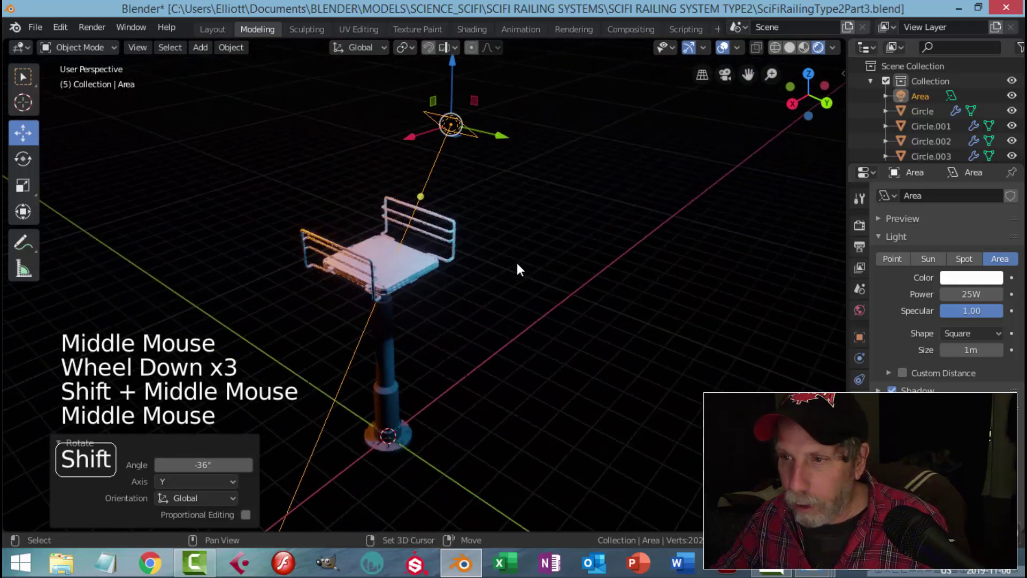
Step: Duplicate the area light and lower the copy about 4.26 m along Z, below the platform deck
{"action": "key", "text": "shift+d"}
{"action": "left_click_drag", "start_coordinate": [453, 65], "coordinate": [482, 228]}
{"action": "middle_click_drag", "start_coordinate": [493, 309], "coordinate": [513, 291]}
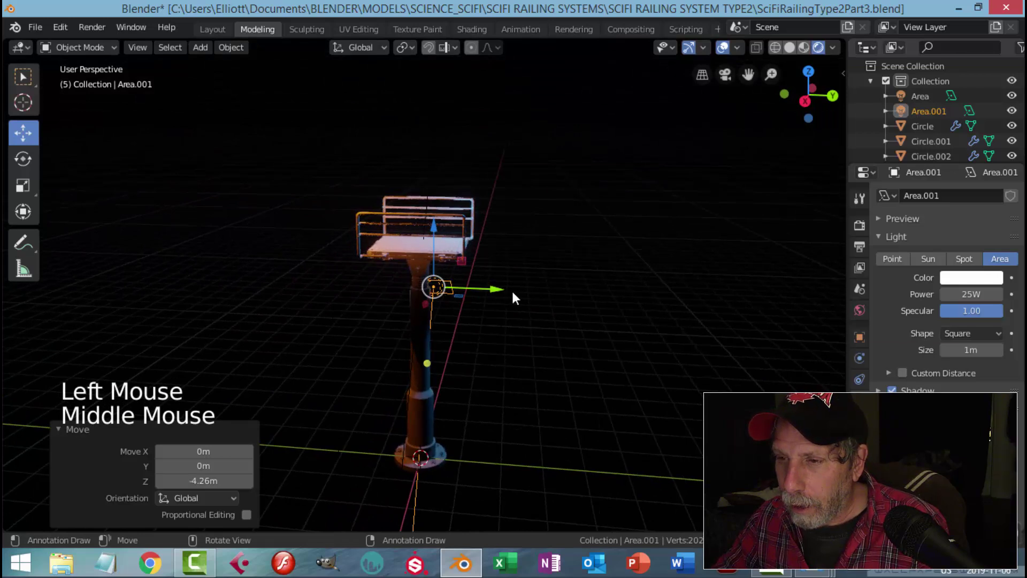
Step: Try moving the lower area light 2 m along Y and rotating it -59° about Z, and undo both changes
{"action": "scroll", "coordinate": [508, 294], "scroll_direction": "up", "scroll_amount": 2}
{"action": "left_click_drag", "start_coordinate": [509, 291], "coordinate": [630, 294]}
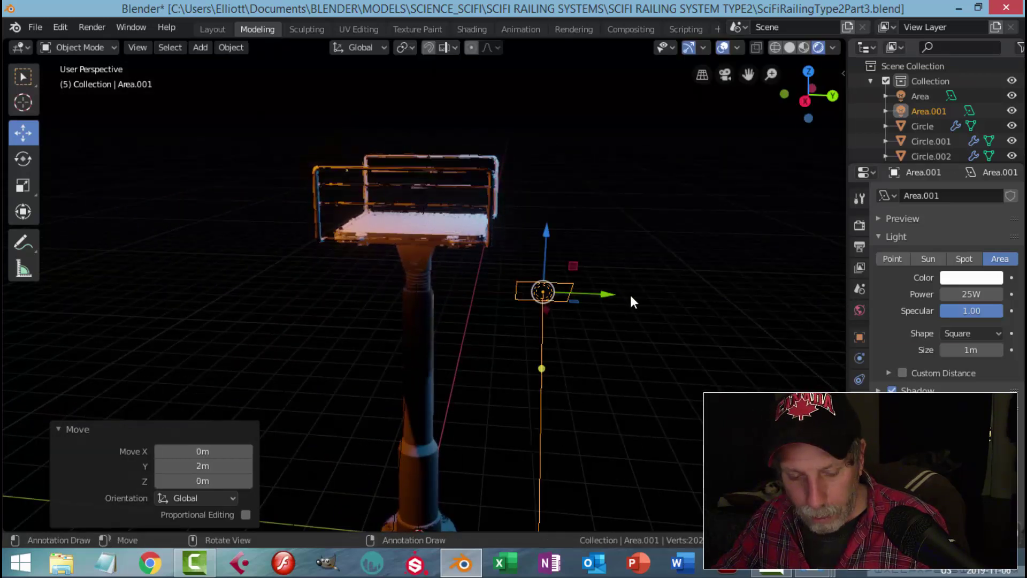
{"action": "key", "text": "r"}
{"action": "key", "text": "z"}
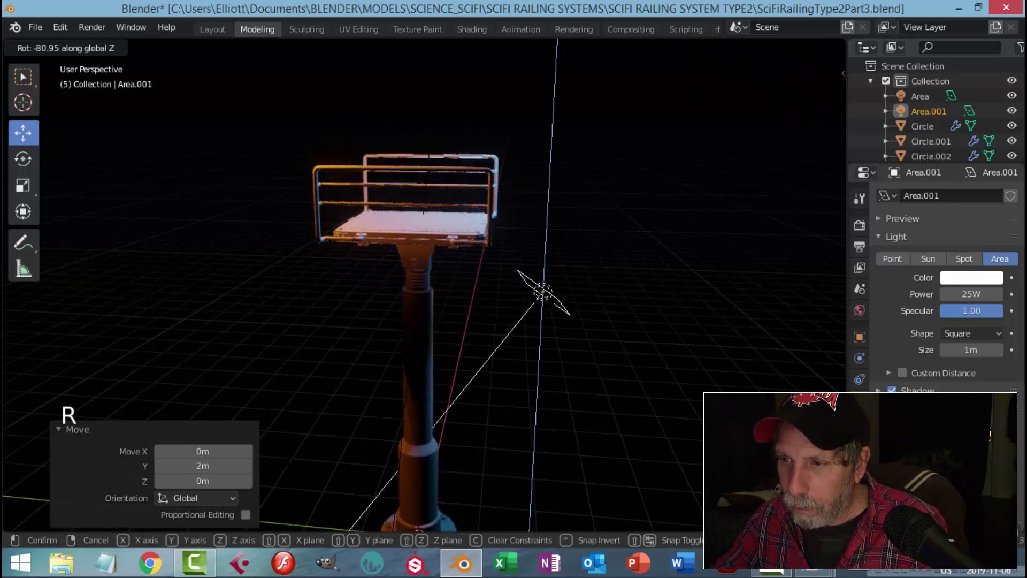
{"action": "left_click", "coordinate": [559, 318]}
{"action": "middle_click_drag", "start_coordinate": [559, 318], "coordinate": [501, 259]}
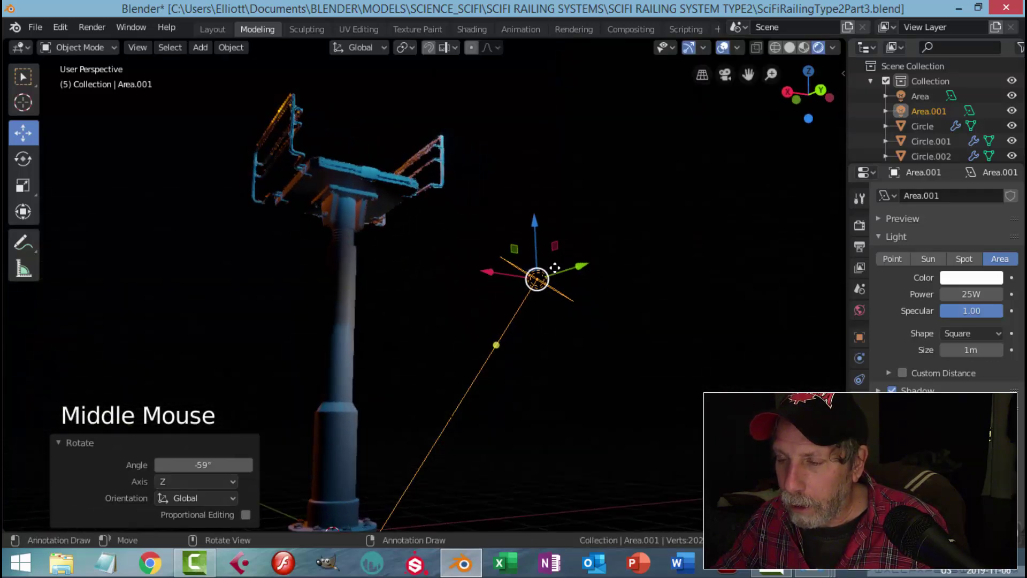
{"action": "key", "text": "KP_3"}
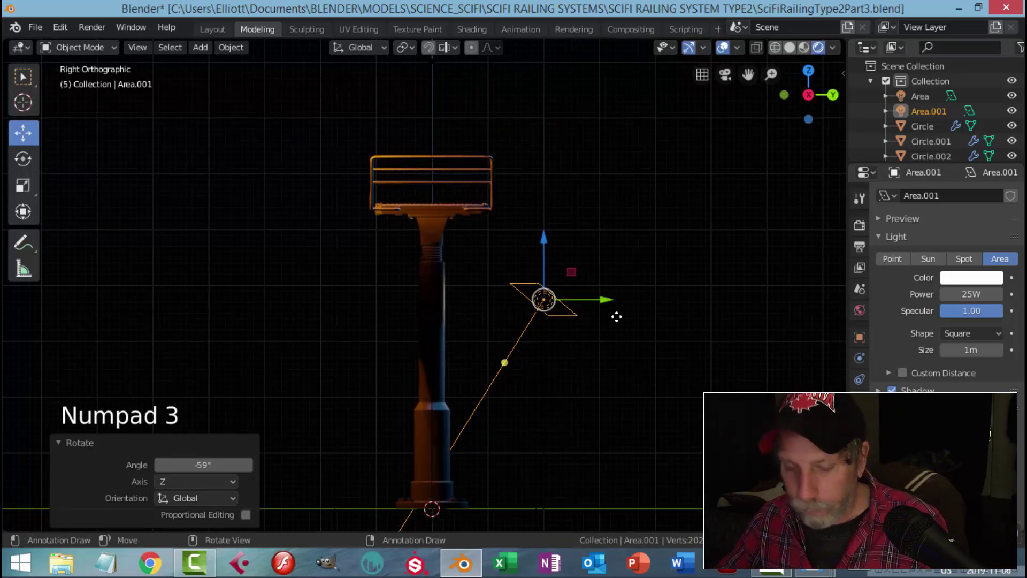
{"action": "key", "text": "ctrl+z"}
{"action": "key", "text": "ctrl+z"}
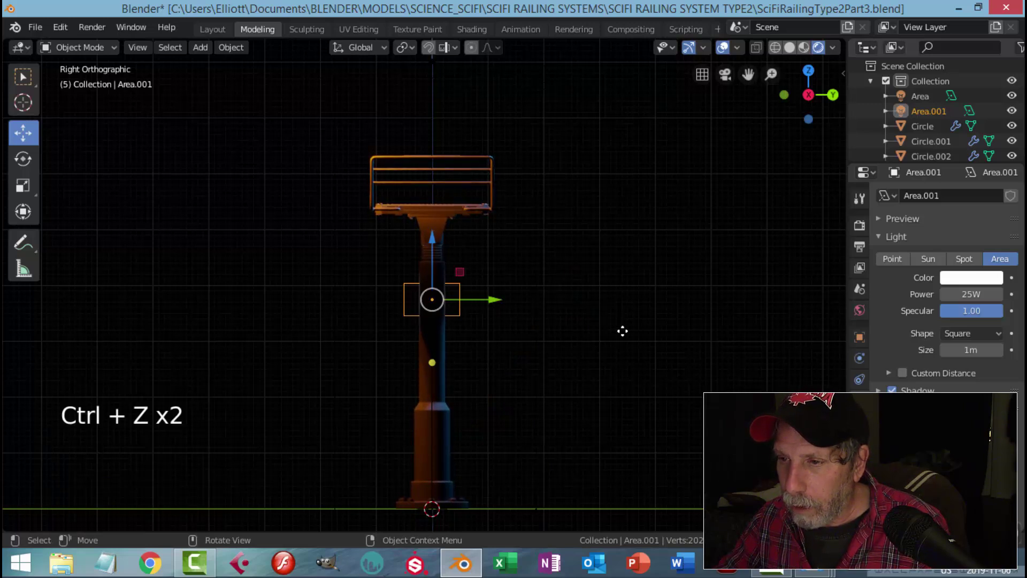
Step: Rotate the lower area light in the front view to aim up at the platform, and lower it slightly along Z
{"action": "key", "text": "KP_1"}
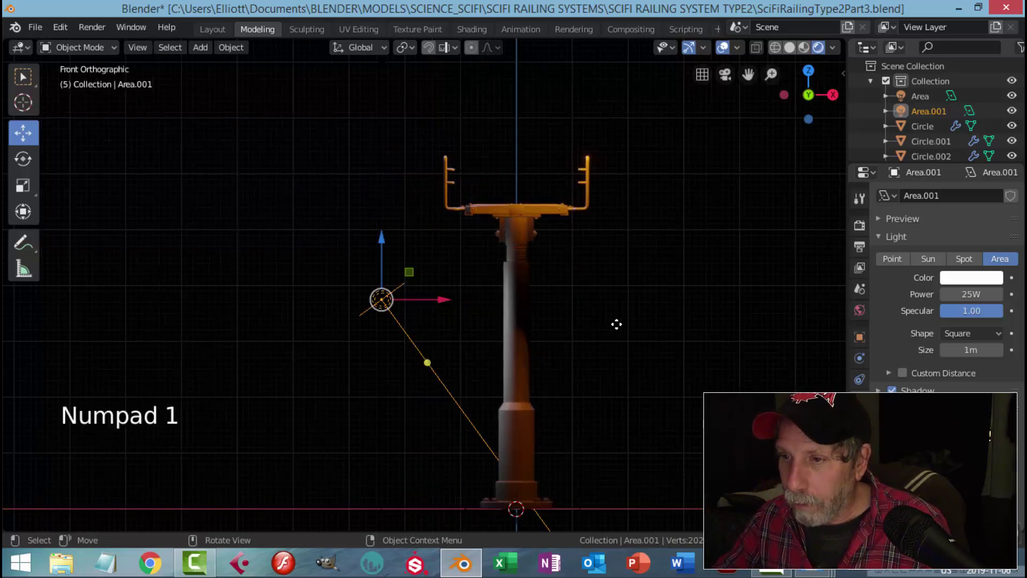
{"action": "key", "text": "r"}
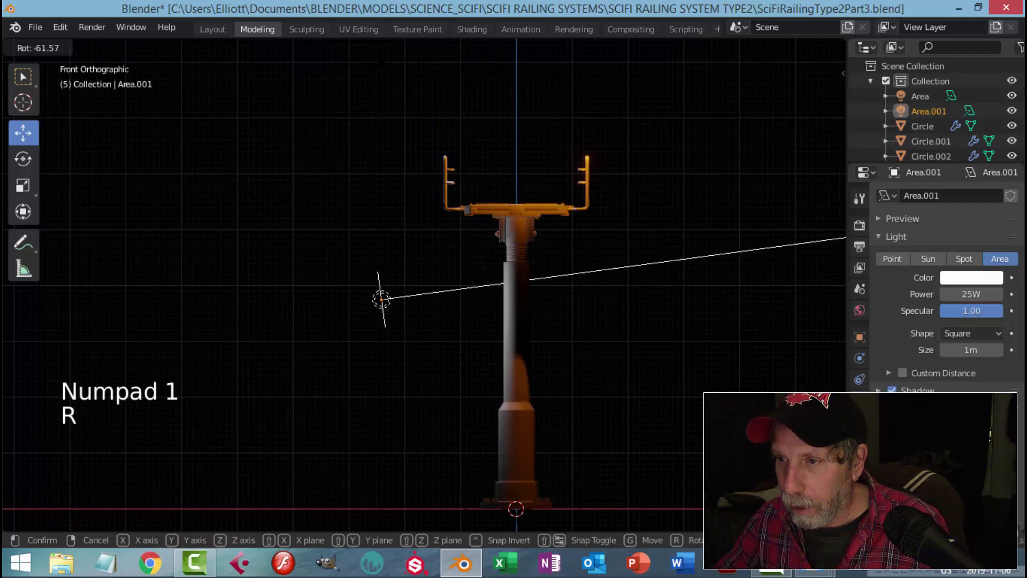
{"action": "left_click", "coordinate": [470, 196]}
{"action": "middle_click_drag", "start_coordinate": [498, 301], "coordinate": [435, 311]}
{"action": "left_click_drag", "start_coordinate": [378, 247], "coordinate": [379, 296]}
Step: Duplicate the lower area light and move the copy 5 m along X to the opposite side of the column
{"action": "middle_click_drag", "start_coordinate": [379, 296], "coordinate": [498, 319]}
{"action": "key", "text": "shift+d"}
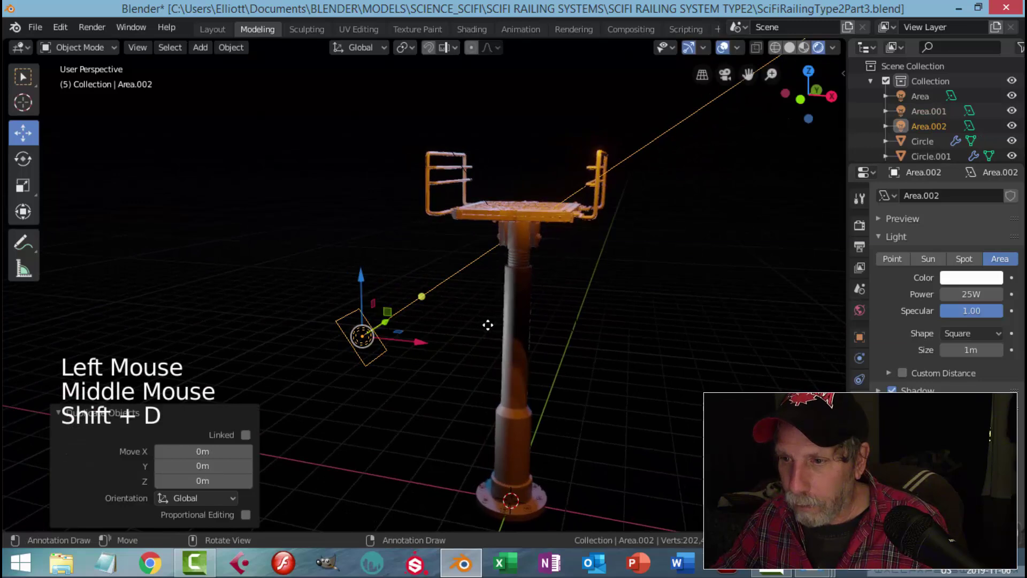
{"action": "left_click_drag", "start_coordinate": [411, 341], "coordinate": [686, 378]}
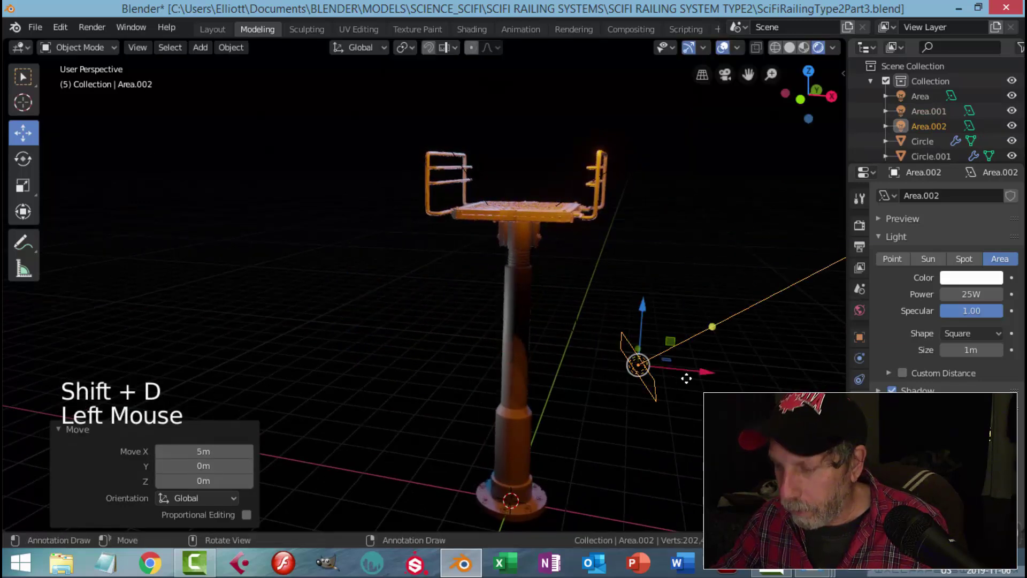
Step: Rotate the new area light in the front view so it faces back toward the platform and column
{"action": "key", "text": "KP_1"}
{"action": "key", "text": "r"}
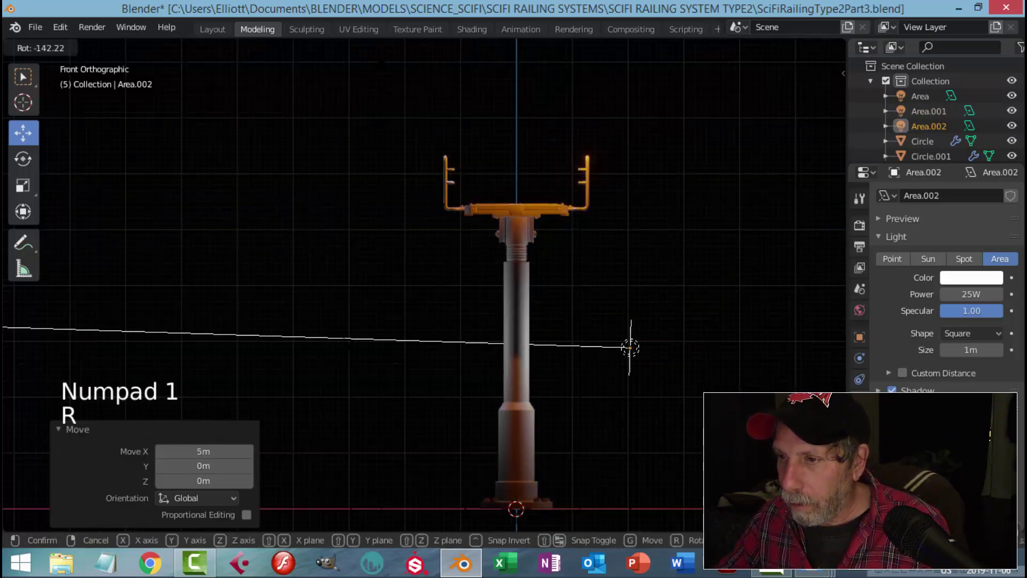
{"action": "left_click", "coordinate": [351, 347]}
Step: Deselect everything and examine the lit platform deck and railings up close
{"action": "key", "text": "alt+a"}
{"action": "scroll", "coordinate": [642, 321], "scroll_direction": "up", "scroll_amount": 5}
{"action": "middle_click_drag", "start_coordinate": [663, 321], "coordinate": [588, 321]}
{"action": "middle_click_drag", "start_coordinate": [589, 321], "coordinate": [562, 321]}
{"action": "scroll", "coordinate": [484, 335], "scroll_direction": "down", "scroll_amount": 1}
{"action": "scroll", "coordinate": [563, 326], "scroll_direction": "up", "scroll_amount": 2}
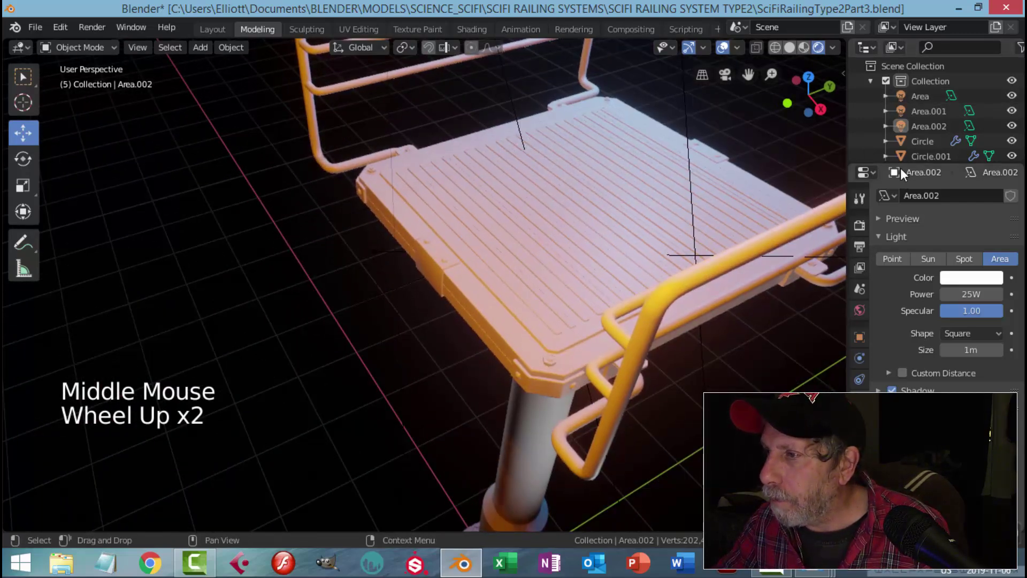
Step: Enlarge the scene outliner, collapse the existing collection, and create a new collection directly under the Scene Collection
{"action": "left_click", "coordinate": [871, 81]}
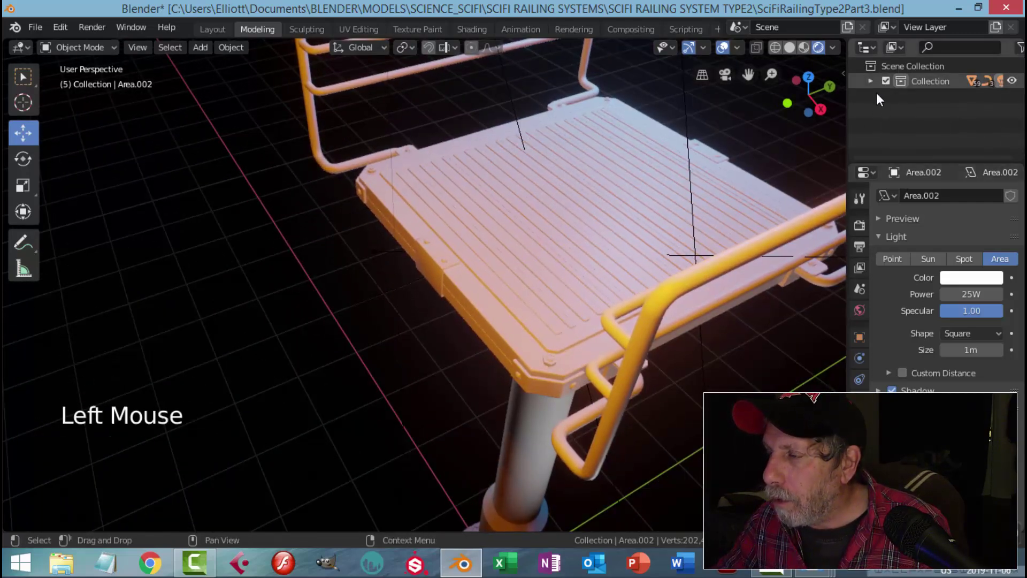
{"action": "left_click", "coordinate": [870, 80]}
{"action": "left_click_drag", "start_coordinate": [937, 169], "coordinate": [935, 322]}
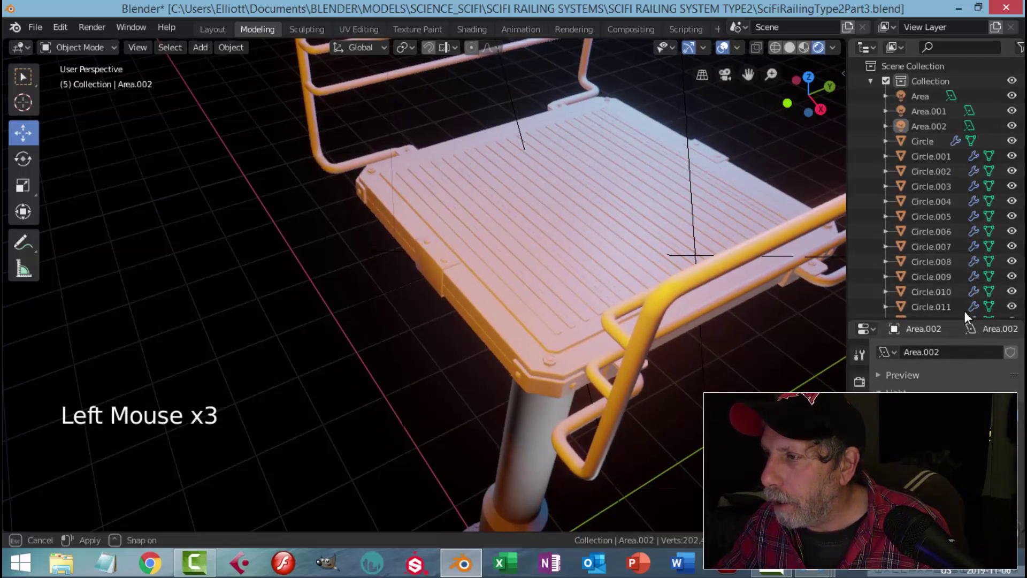
{"action": "left_click", "coordinate": [871, 81]}
{"action": "left_click", "coordinate": [922, 65]}
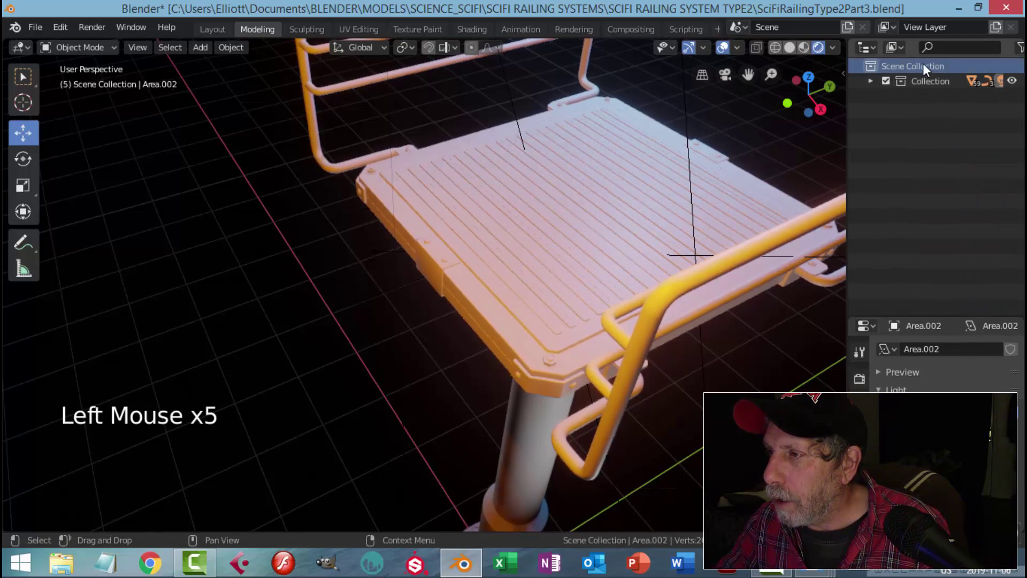
{"action": "right_click", "coordinate": [923, 63]}
{"action": "left_click", "coordinate": [869, 65]}
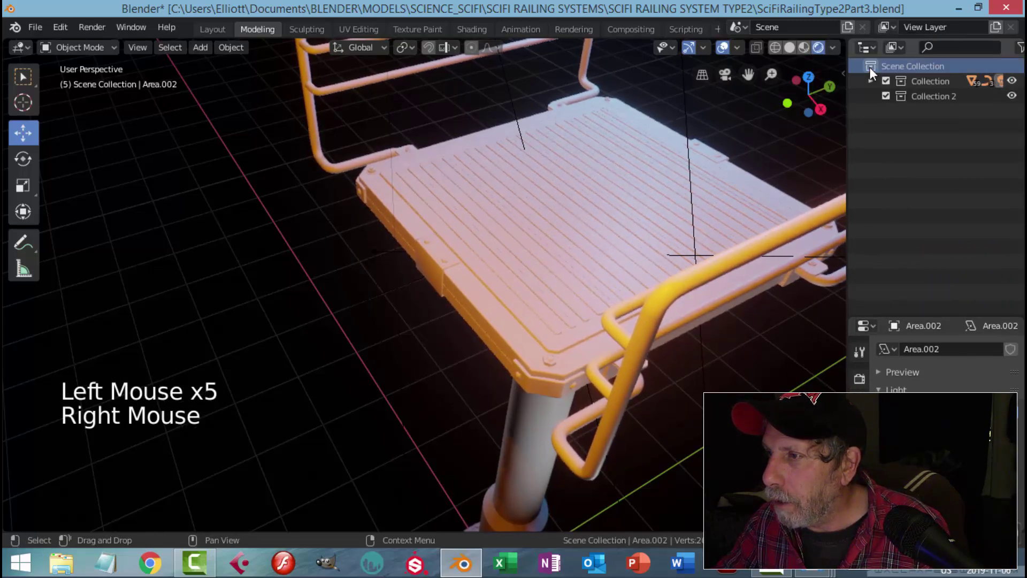
Step: Rename the new collection as Camera Etc
{"action": "double_click", "coordinate": [937, 95]}
{"action": "type", "text": "Camera E"}
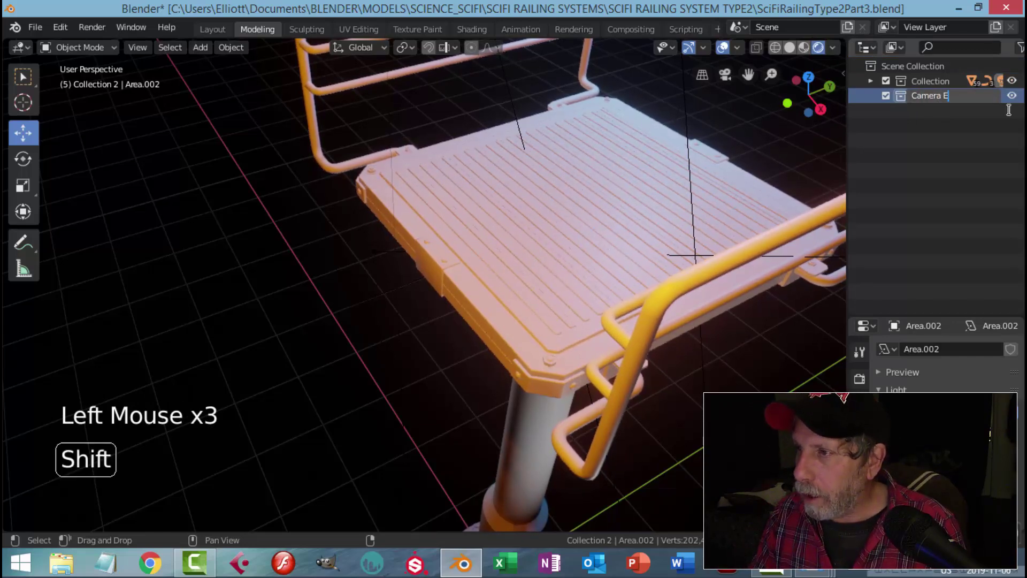
{"action": "type", "text": "tc"}
{"action": "key", "text": "Return"}
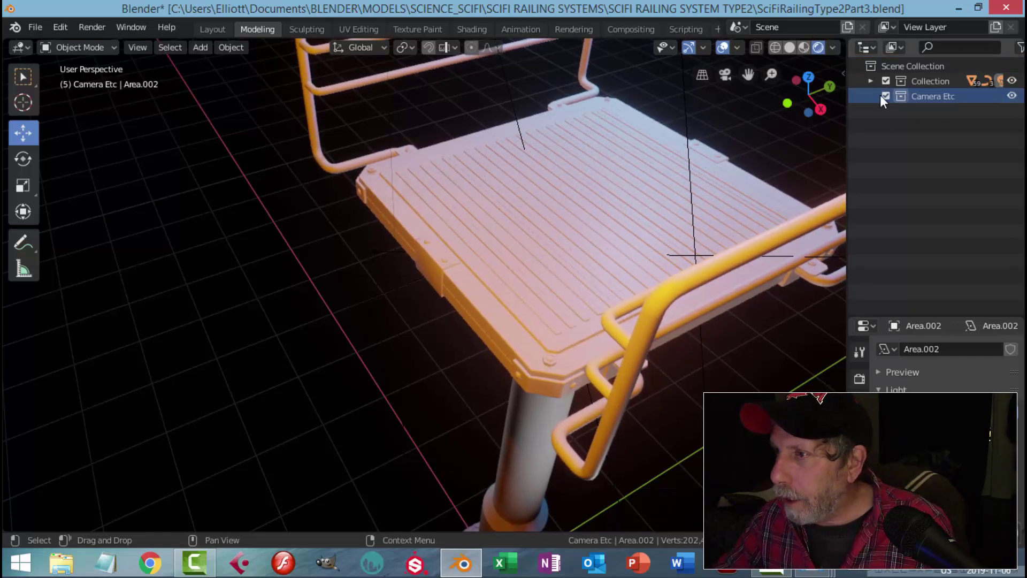
Step: Move both point lights, Point and Point.001, from the main collection into the Camera Etc collection
{"action": "left_click", "coordinate": [871, 81]}
{"action": "scroll", "coordinate": [995, 161], "scroll_direction": "down", "scroll_amount": 6}
{"action": "scroll", "coordinate": [987, 142], "scroll_direction": "up", "scroll_amount": 4}
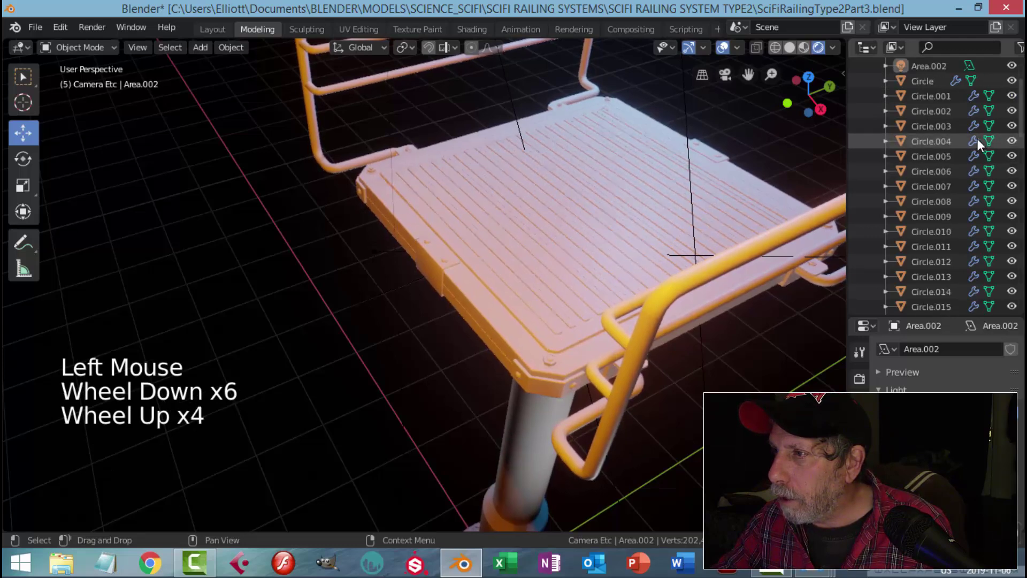
{"action": "scroll", "coordinate": [977, 139], "scroll_direction": "up", "scroll_amount": 3}
{"action": "left_click_drag", "start_coordinate": [1022, 101], "coordinate": [1019, 300]}
{"action": "left_click", "coordinate": [948, 301]}
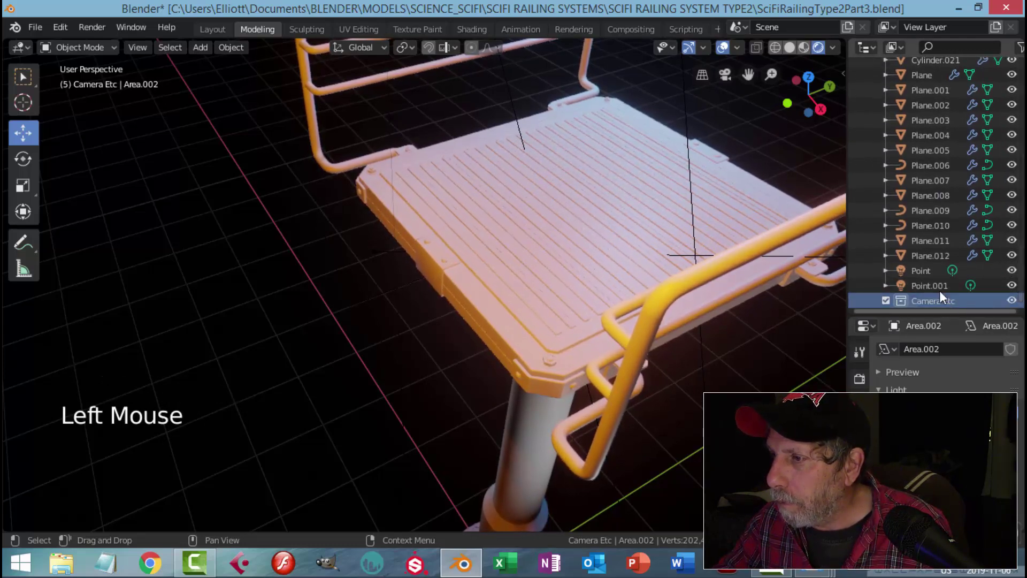
{"action": "left_click", "coordinate": [927, 271]}
{"action": "left_click", "coordinate": [929, 284], "text": "ctrl"}
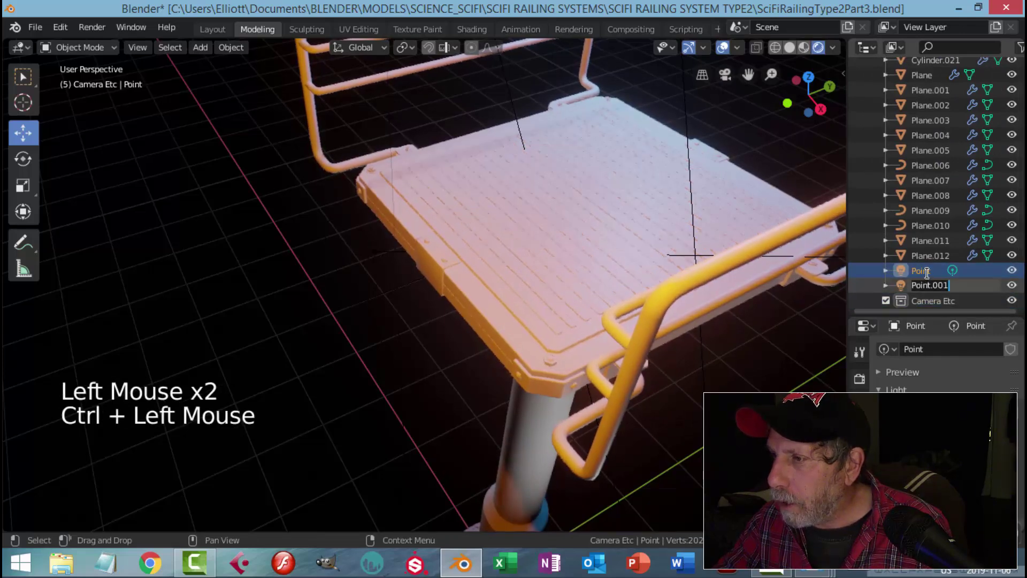
{"action": "left_click", "coordinate": [920, 268]}
{"action": "left_click_drag", "start_coordinate": [926, 275], "coordinate": [930, 302]}
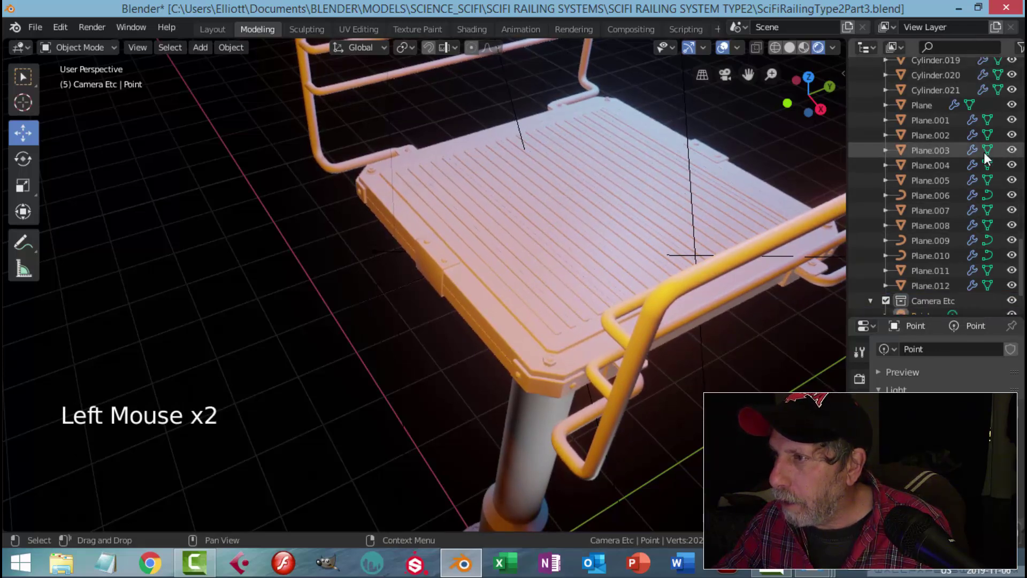
{"action": "left_click_drag", "start_coordinate": [1022, 267], "coordinate": [1023, 94]}
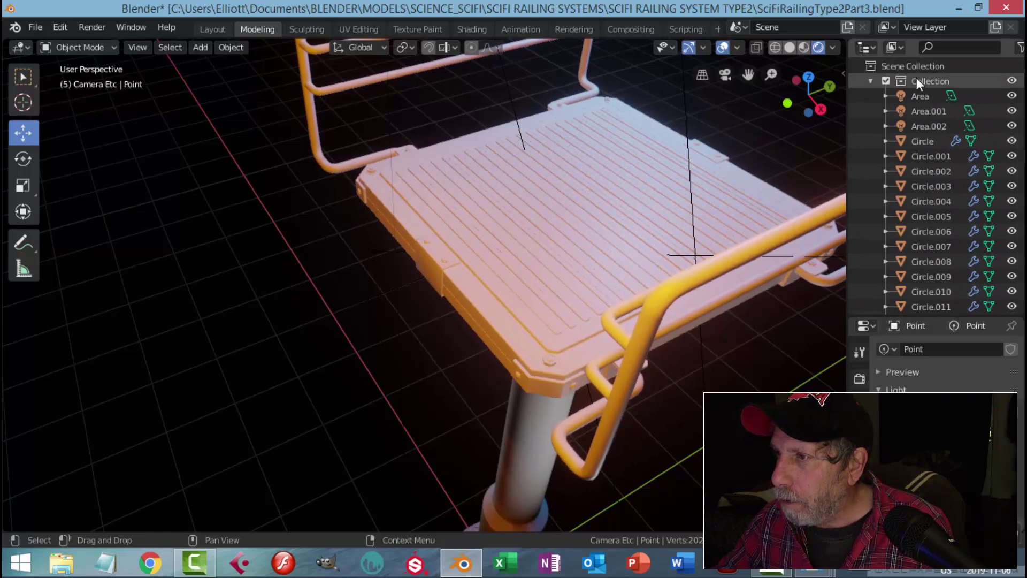
{"action": "left_click", "coordinate": [870, 82]}
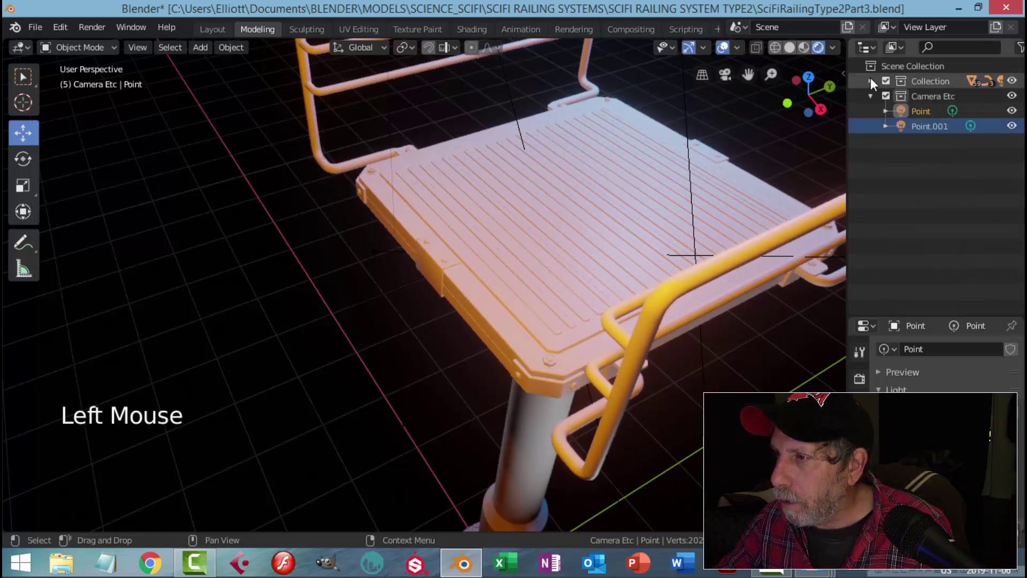
Step: Add a camera to the Camera Etc collection and move it -2.59 m along Y
{"action": "left_click", "coordinate": [921, 102]}
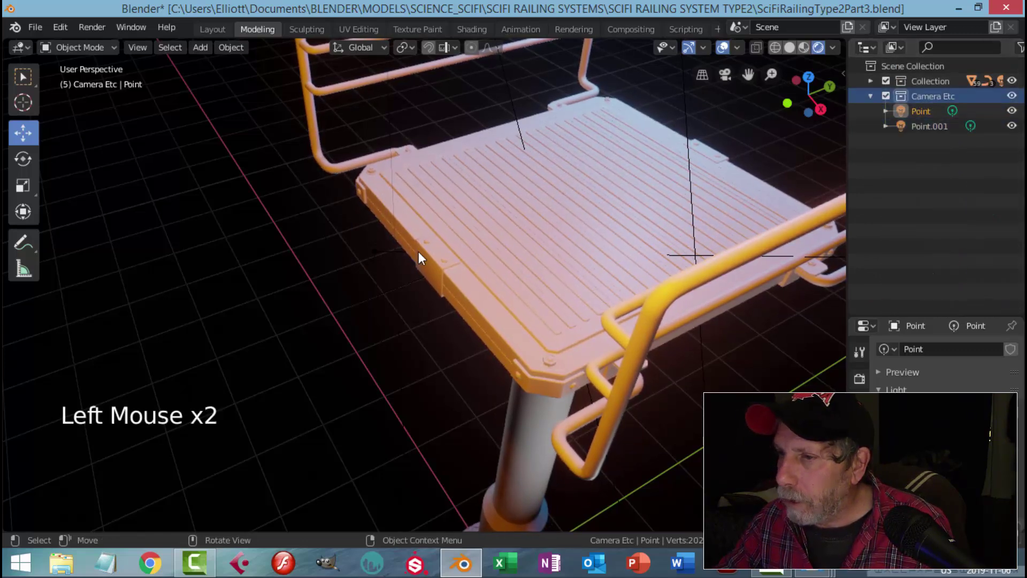
{"action": "key", "text": "shift+a"}
{"action": "mouse_move", "coordinate": [394, 251]}
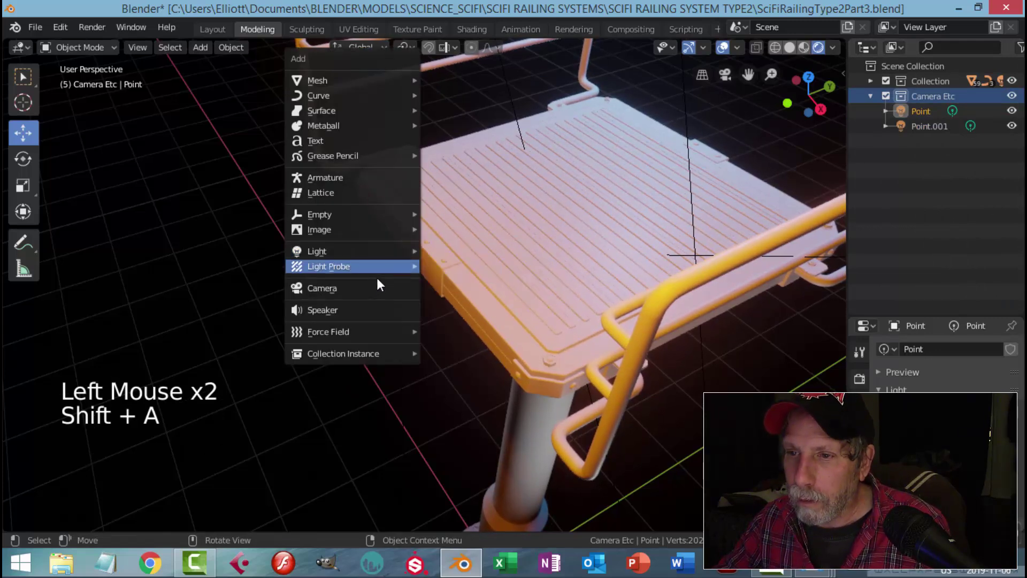
{"action": "left_click", "coordinate": [372, 287]}
{"action": "scroll", "coordinate": [535, 281], "scroll_direction": "down", "scroll_amount": 5}
{"action": "middle_click_drag", "start_coordinate": [526, 278], "coordinate": [517, 250]}
{"action": "left_click_drag", "start_coordinate": [506, 441], "coordinate": [391, 472]}
Step: Frame the platform and railings in an angled perspective view and align the camera to that view
{"action": "middle_click_drag", "start_coordinate": [518, 381], "coordinate": [546, 382]}
{"action": "key", "text": "KP_1"}
{"action": "scroll", "coordinate": [548, 362], "scroll_direction": "down", "scroll_amount": 2}
{"action": "scroll", "coordinate": [538, 377], "scroll_direction": "up", "scroll_amount": 3}
{"action": "middle_click_drag", "start_coordinate": [546, 382], "coordinate": [539, 437]}
{"action": "scroll", "coordinate": [532, 397], "scroll_direction": "up", "scroll_amount": 3}
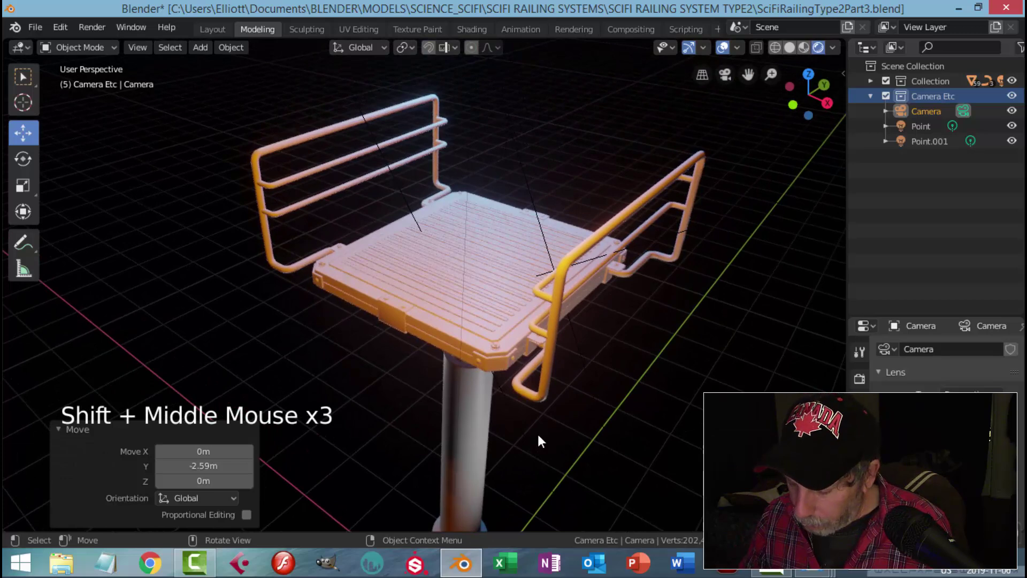
{"action": "key", "text": "ctrl+alt+KP_0"}
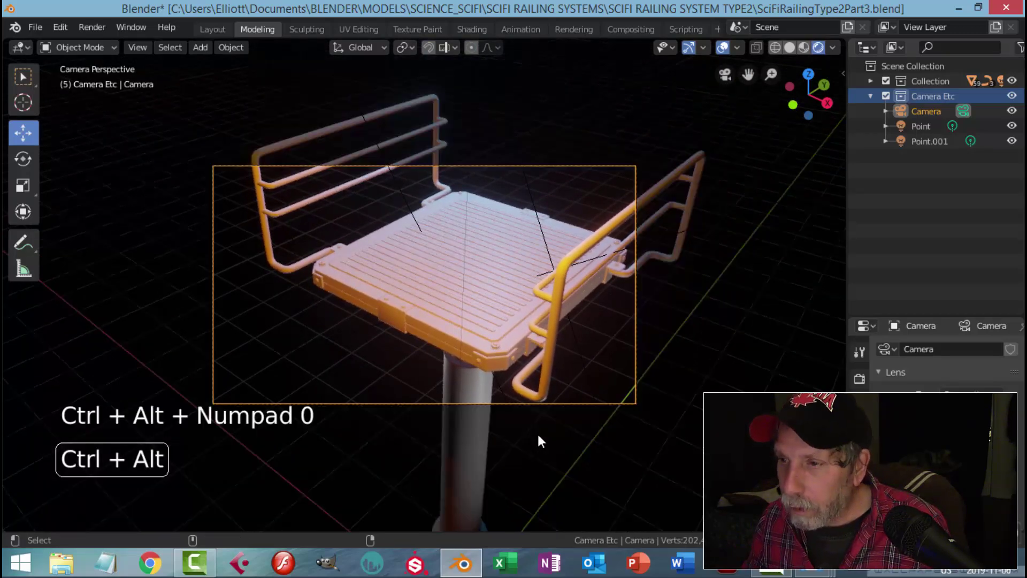
Step: Turn on Lock Camera to View and fit the camera frame to the viewport
{"action": "key", "text": "n"}
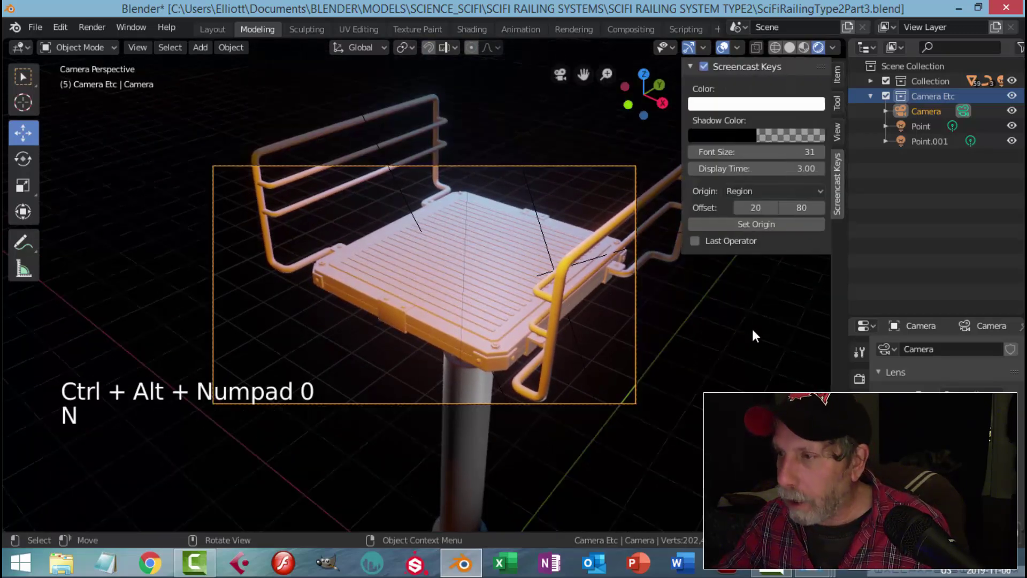
{"action": "left_click", "coordinate": [836, 130]}
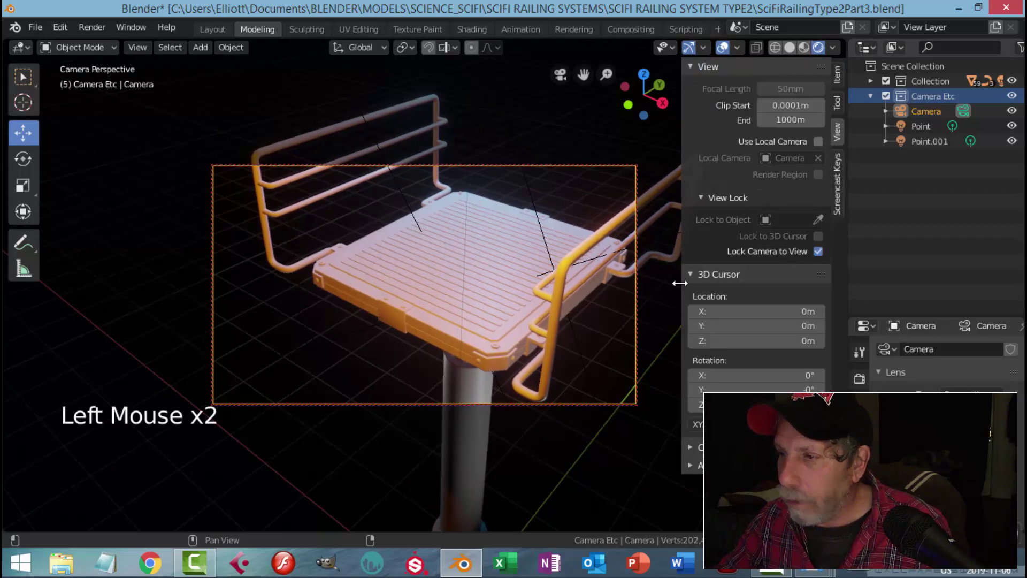
{"action": "key", "text": "n"}
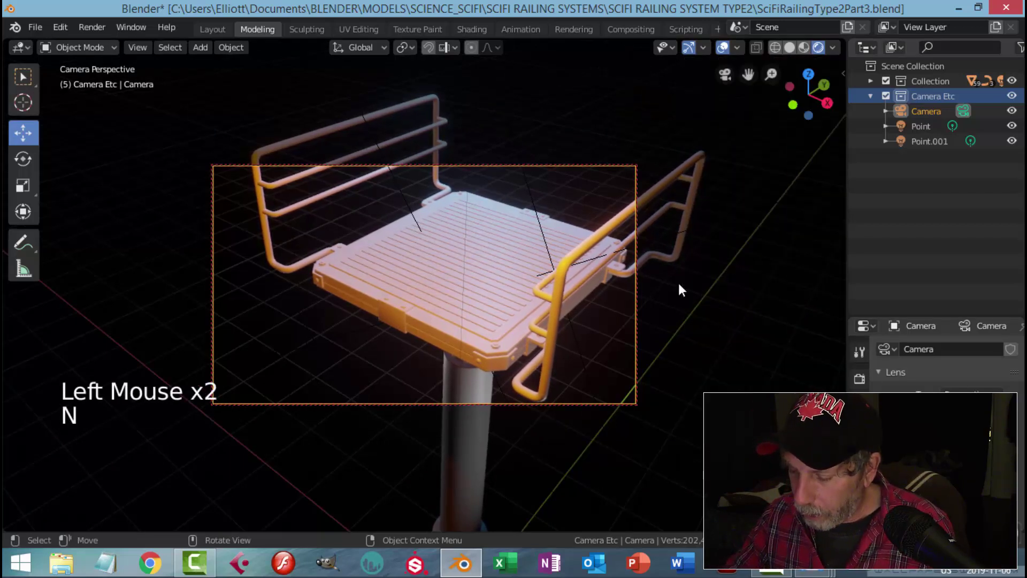
{"action": "key", "text": "Home"}
{"action": "scroll", "coordinate": [679, 284], "scroll_direction": "down", "scroll_amount": 1}
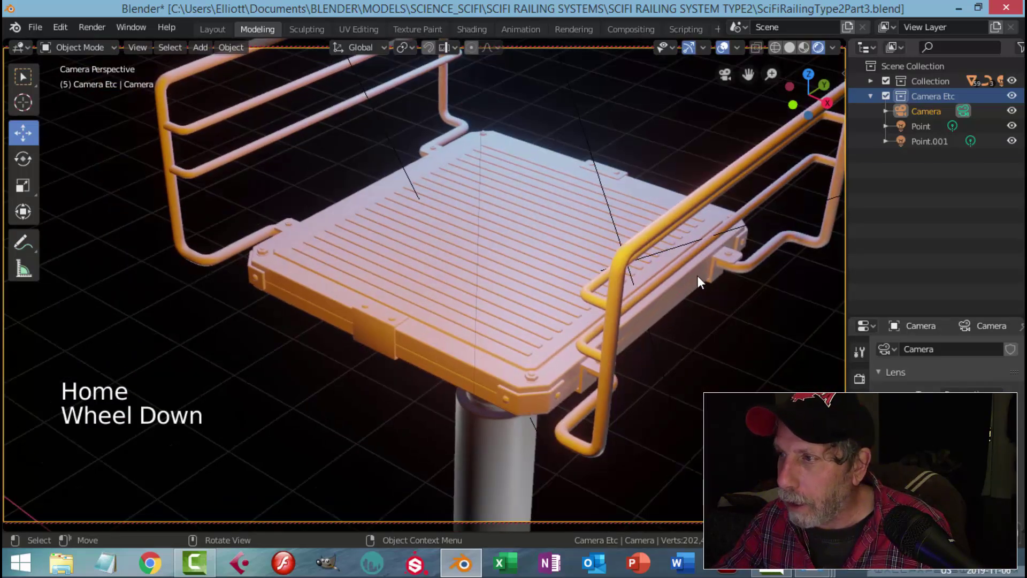
Step: Leave the camera view and exclude the Camera Etc collection to isolate the objects still outside it
{"action": "left_click", "coordinate": [872, 96]}
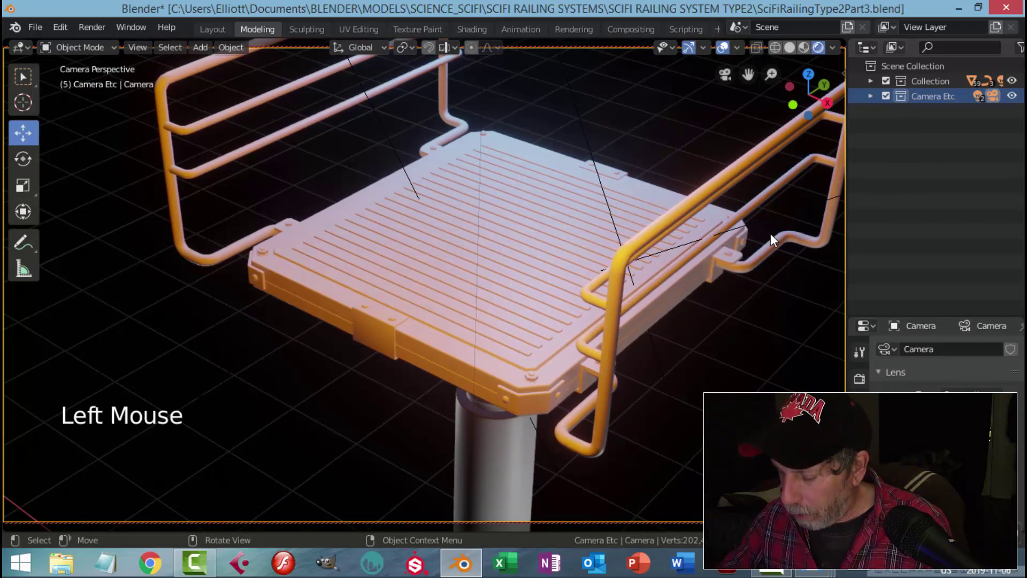
{"action": "key", "text": "KP_0"}
{"action": "middle_click_drag", "start_coordinate": [701, 233], "coordinate": [675, 247]}
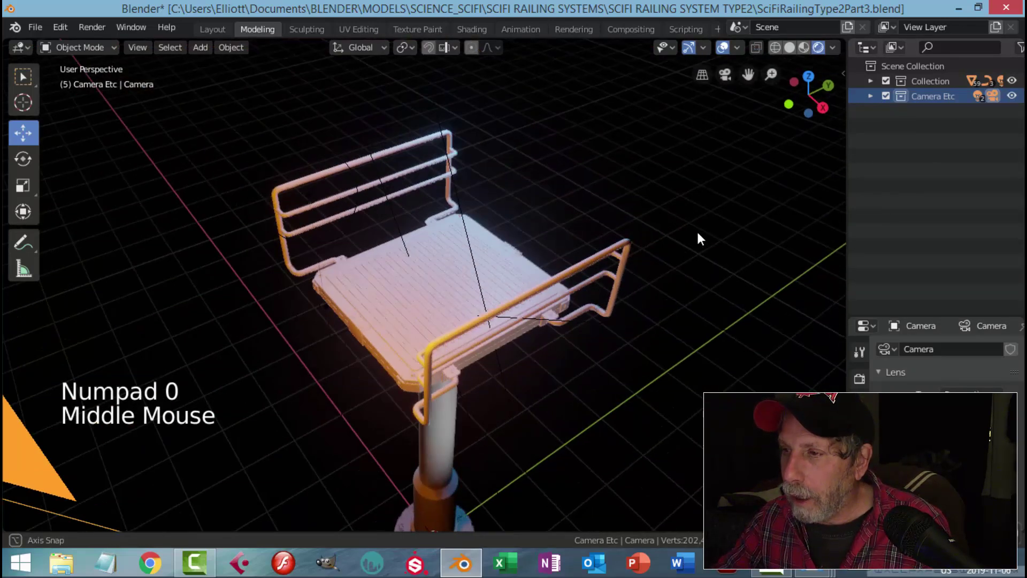
{"action": "left_click", "coordinate": [886, 96]}
{"action": "scroll", "coordinate": [706, 258], "scroll_direction": "up", "scroll_amount": 2}
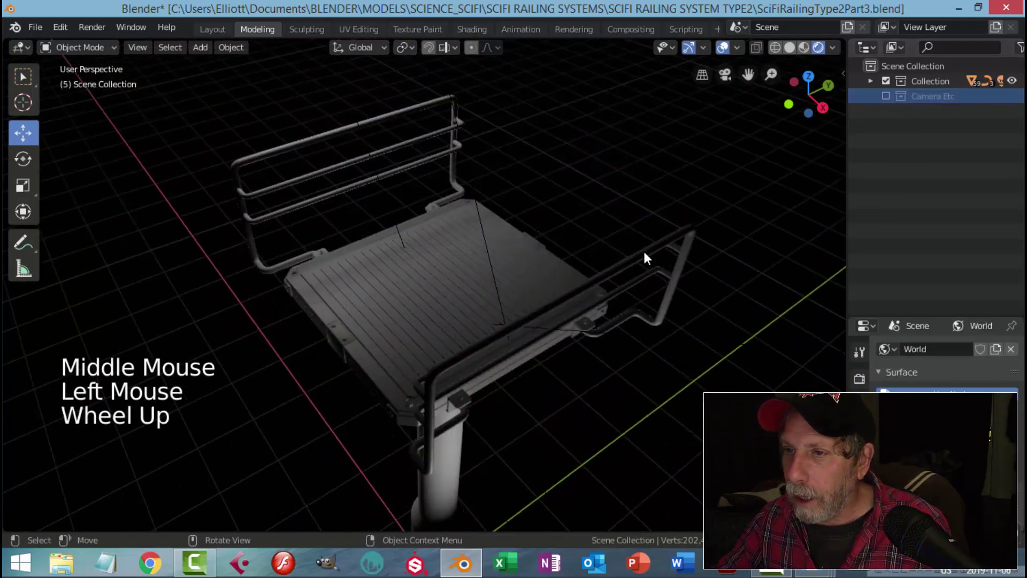
Step: Move the lower area light, Area.002, near the column base into the Camera Etc collection
{"action": "left_click", "coordinate": [480, 232]}
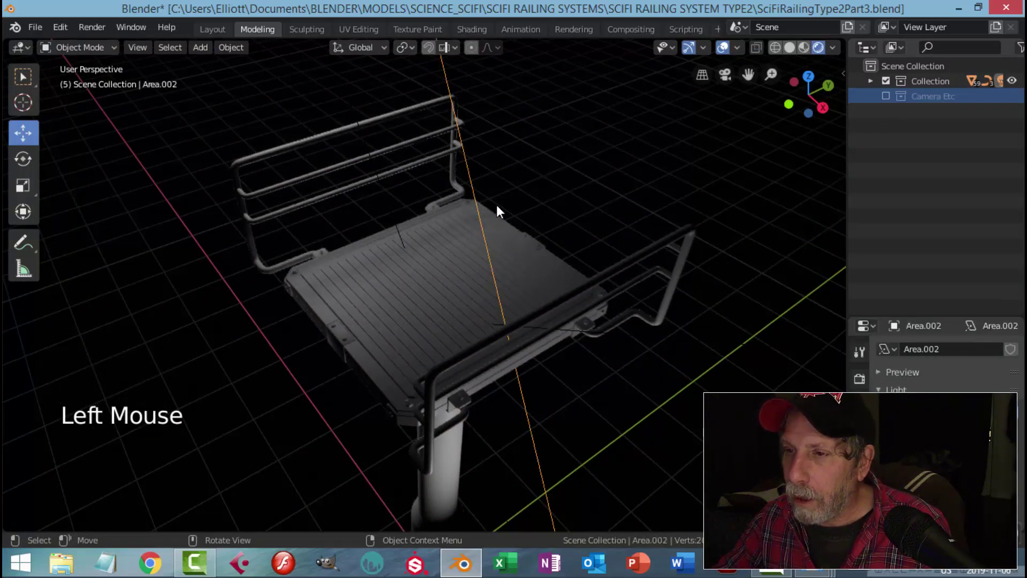
{"action": "scroll", "coordinate": [437, 122], "scroll_direction": "down", "scroll_amount": 1}
{"action": "scroll", "coordinate": [579, 343], "scroll_direction": "down", "scroll_amount": 2}
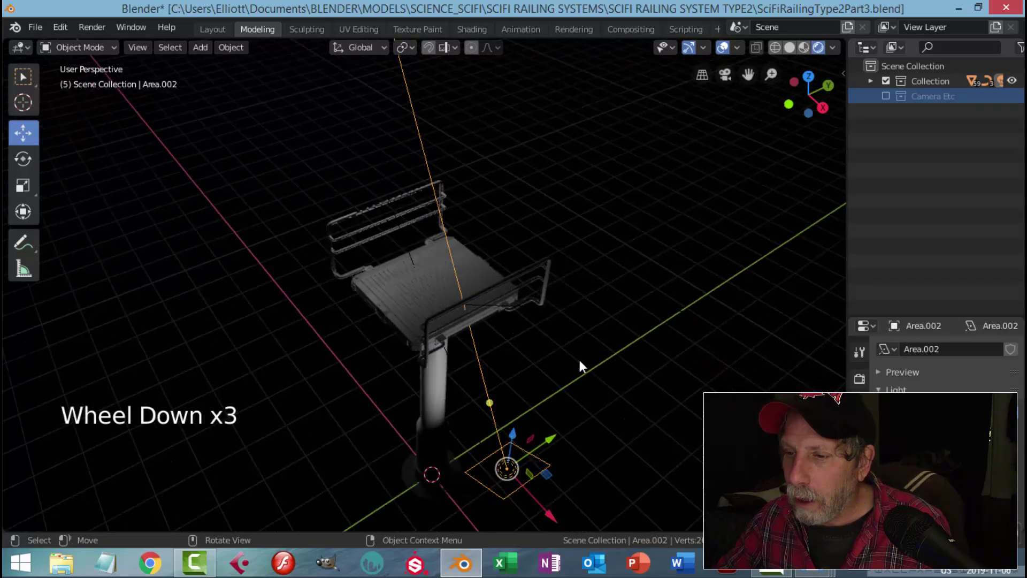
{"action": "middle_click_drag", "start_coordinate": [580, 348], "coordinate": [583, 308], "text": "shift"}
{"action": "right_click", "coordinate": [527, 371]}
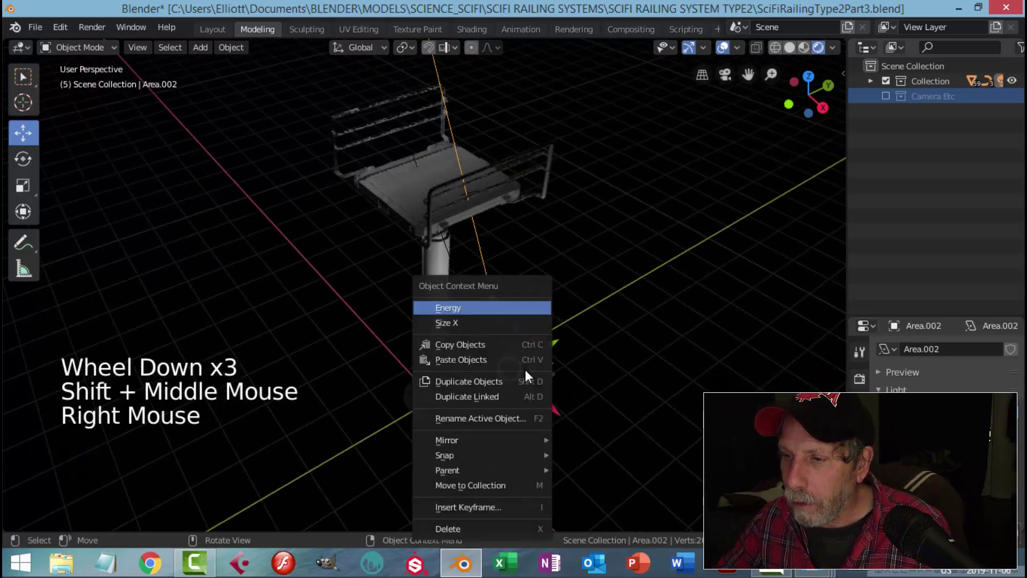
{"action": "left_click", "coordinate": [474, 485]}
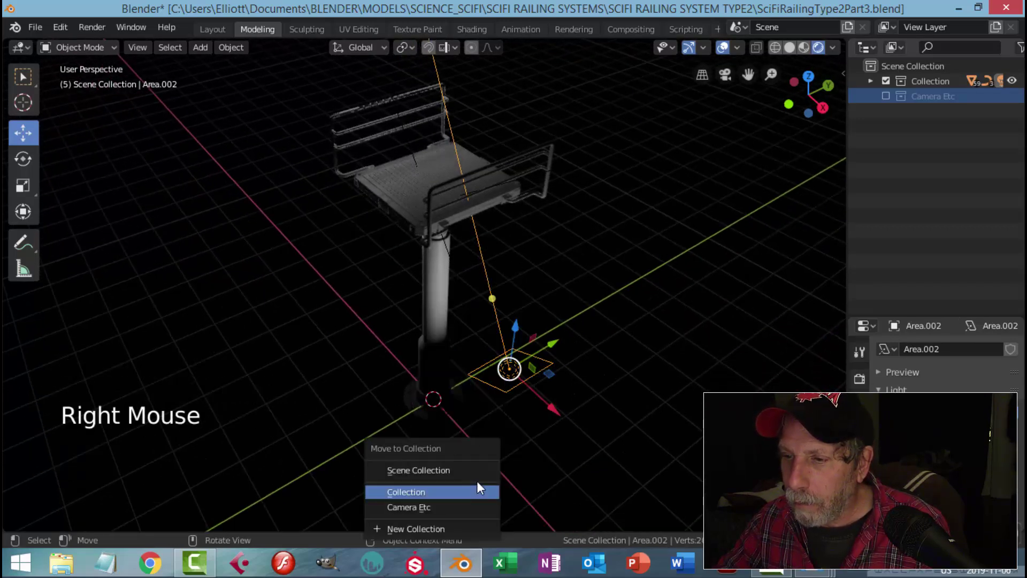
{"action": "left_click", "coordinate": [442, 506]}
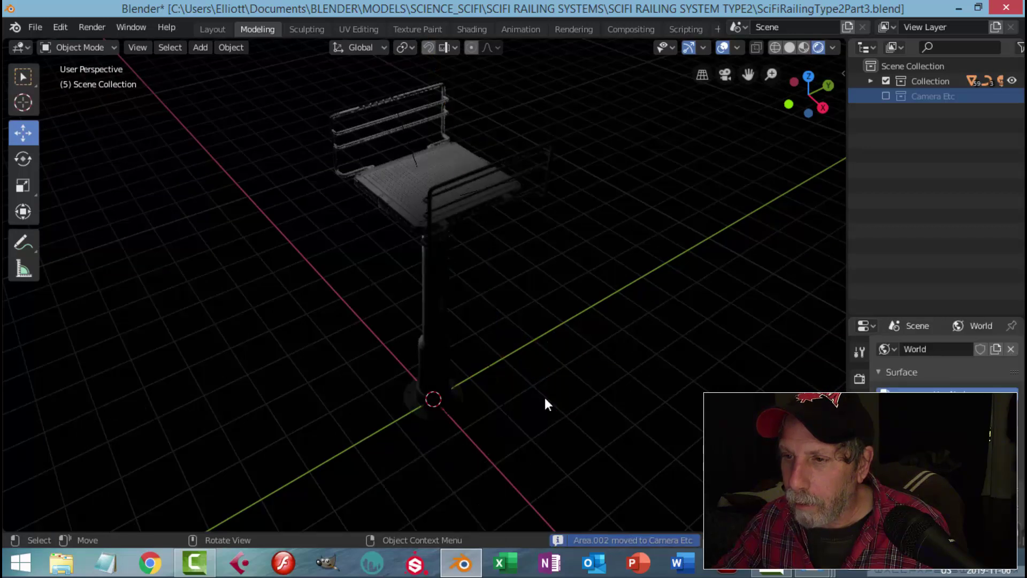
Step: Select the area light named Area and move it into the Camera Etc collection
{"action": "left_click", "coordinate": [410, 148]}
{"action": "right_click", "coordinate": [407, 149]}
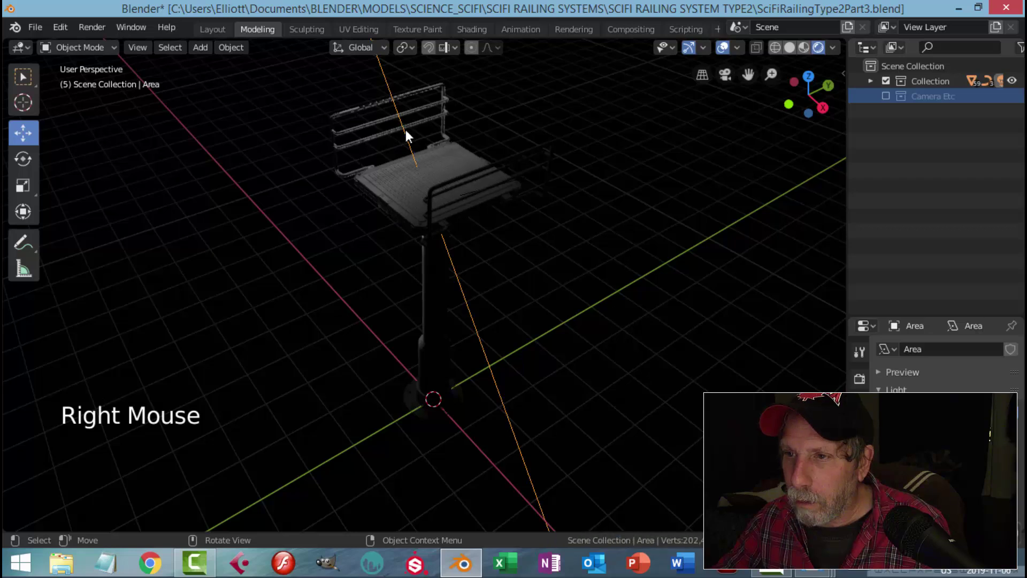
{"action": "right_click", "coordinate": [407, 138]}
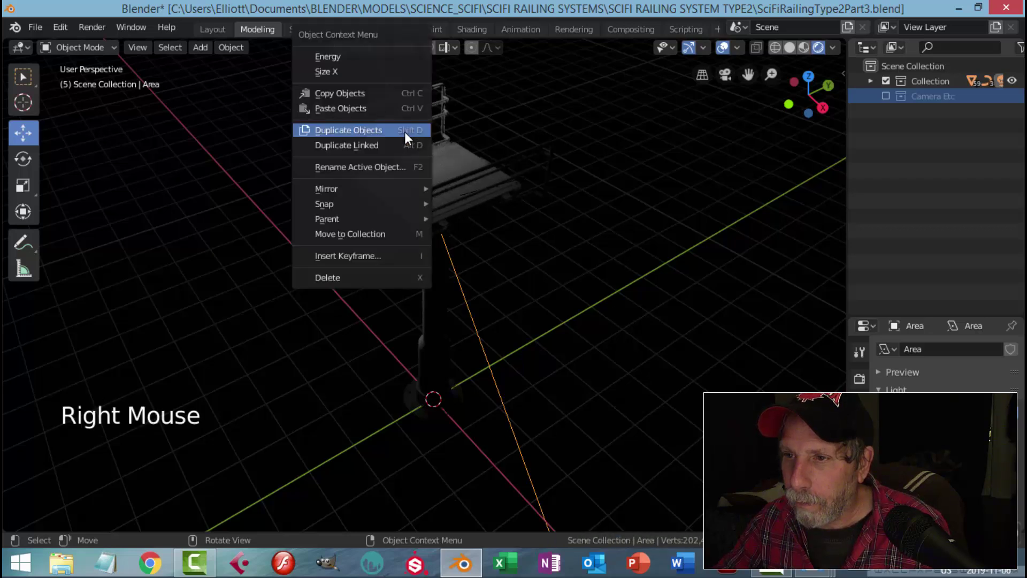
{"action": "left_click", "coordinate": [378, 233]}
{"action": "left_click", "coordinate": [351, 233]}
Step: Check the scene with the Camera Etc collection enabled, then exclude it again and switch the viewport to solid shading
{"action": "middle_click_drag", "start_coordinate": [498, 252], "coordinate": [802, 120]}
{"action": "left_click", "coordinate": [886, 95]}
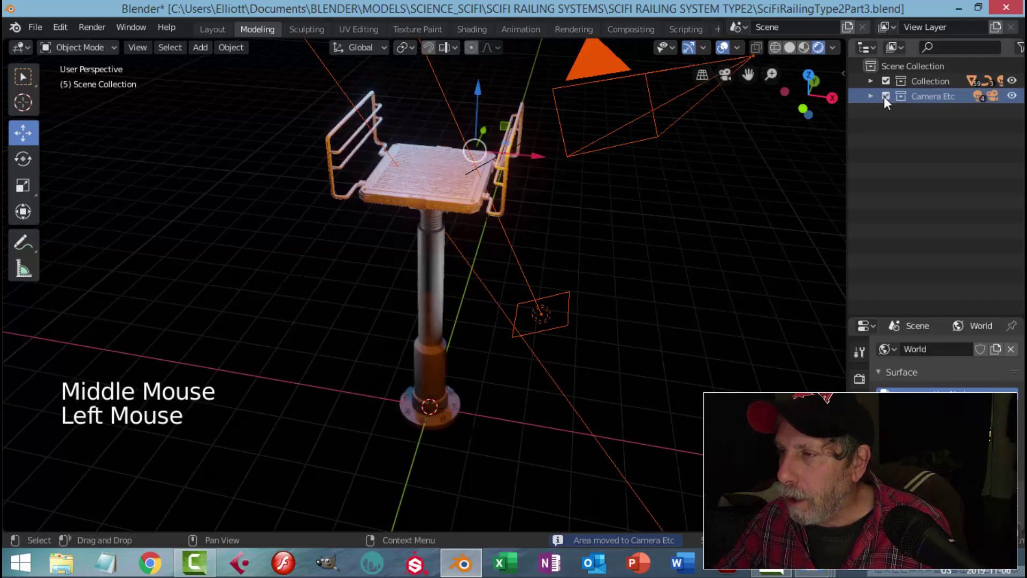
{"action": "middle_click_drag", "start_coordinate": [695, 221], "coordinate": [638, 234]}
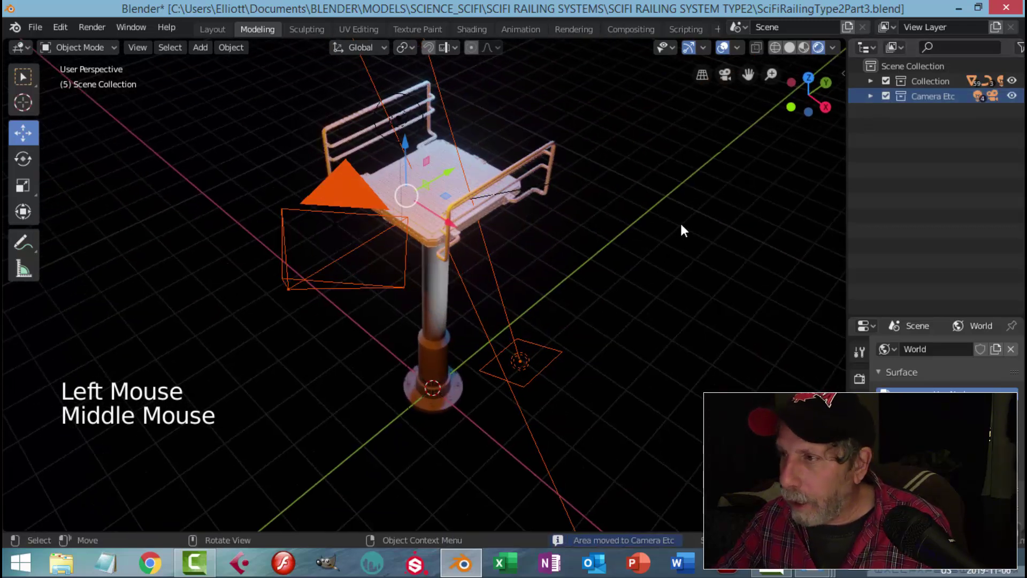
{"action": "left_click", "coordinate": [804, 47]}
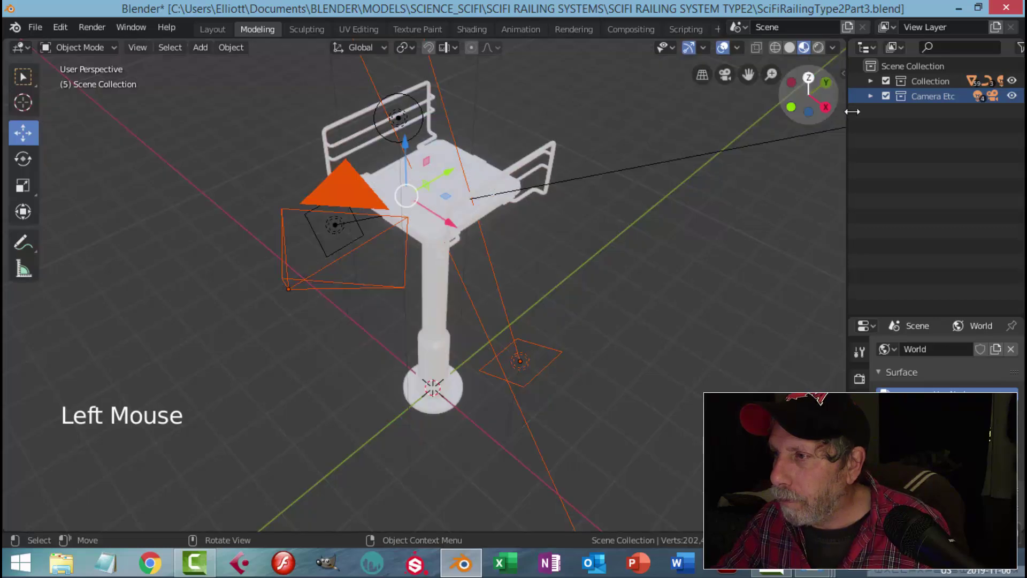
{"action": "left_click", "coordinate": [886, 97]}
{"action": "mouse_move", "coordinate": [666, 241]}
{"action": "middle_mouse_down"}
{"action": "mouse_move", "coordinate": [663, 219]}
{"action": "mouse_move", "coordinate": [631, 252]}
{"action": "middle_mouse_up"}
{"action": "left_click", "coordinate": [790, 47]}
{"action": "scroll", "coordinate": [631, 252], "scroll_direction": "up", "scroll_amount": 2}
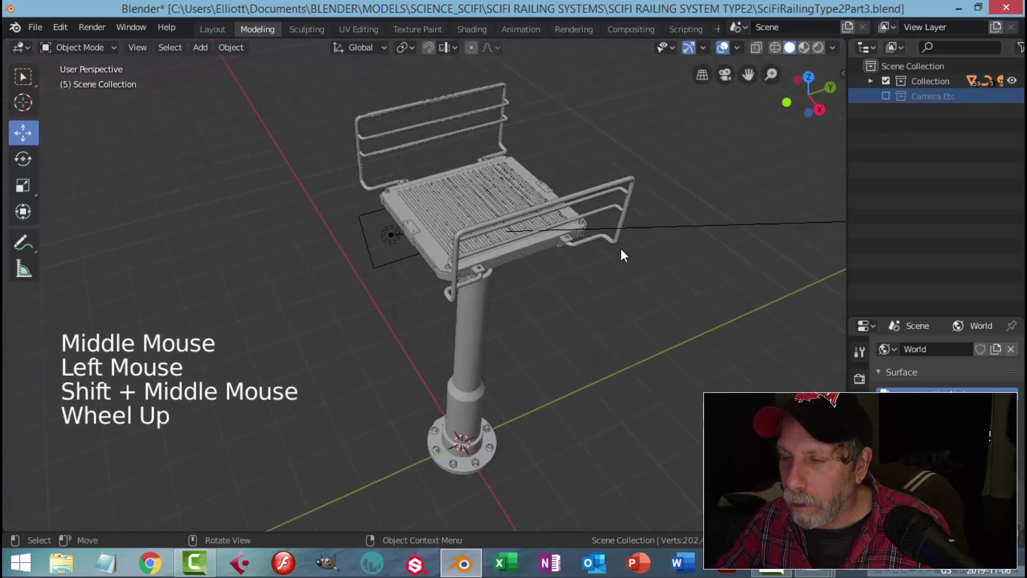
Step: Move the area light Area.001 beside the platform into the Camera Etc collection and save the file
{"action": "left_click", "coordinate": [386, 229]}
{"action": "right_click", "coordinate": [387, 229]}
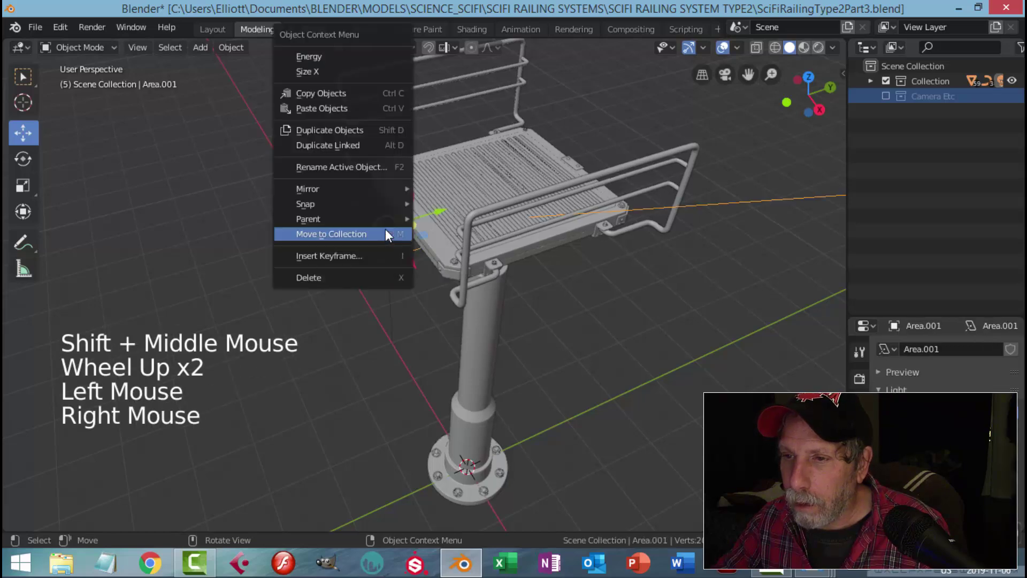
{"action": "left_click", "coordinate": [385, 229]}
{"action": "left_click", "coordinate": [383, 231]}
{"action": "middle_click_drag", "start_coordinate": [500, 263], "coordinate": [565, 261]}
{"action": "key", "text": "ctrl+s"}
{"action": "middle_click_drag", "start_coordinate": [682, 262], "coordinate": [652, 260]}
{"action": "middle_click_drag", "start_coordinate": [653, 259], "coordinate": [805, 219]}
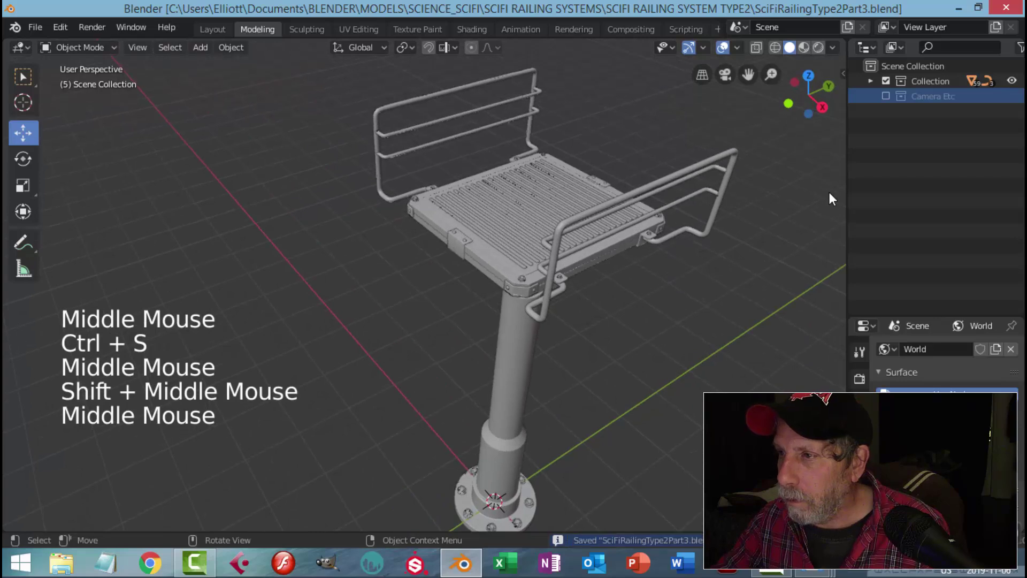
Step: Set the viewport to LookDev material preview shading and switch to the Shading workspace
{"action": "left_click", "coordinate": [804, 48]}
{"action": "scroll", "coordinate": [637, 236], "scroll_direction": "up", "scroll_amount": 2}
{"action": "mouse_move", "coordinate": [637, 235]}
{"action": "middle_mouse_down", "text": "shift"}
{"action": "mouse_move", "coordinate": [574, 245]}
{"action": "mouse_move", "coordinate": [624, 286]}
{"action": "mouse_move", "coordinate": [625, 264]}
{"action": "mouse_move", "coordinate": [618, 287]}
{"action": "middle_mouse_up", "text": "shift"}
{"action": "scroll", "coordinate": [583, 256], "scroll_direction": "down", "scroll_amount": 2}
{"action": "left_click", "coordinate": [471, 29]}
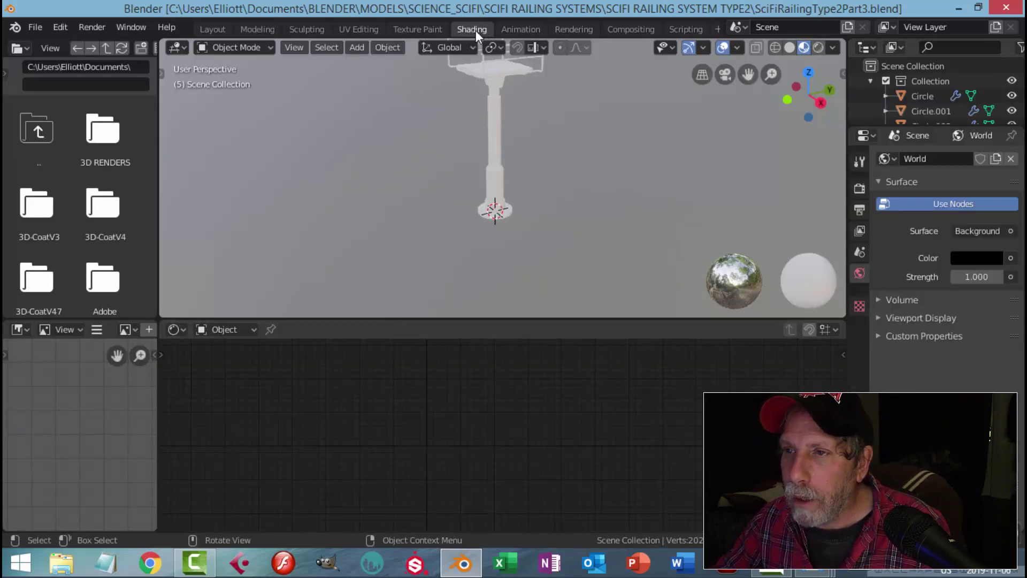
Step: Join away the file browser and image editor areas so the 3D viewport and shader editor span the full width
{"action": "right_click", "coordinate": [158, 172]}
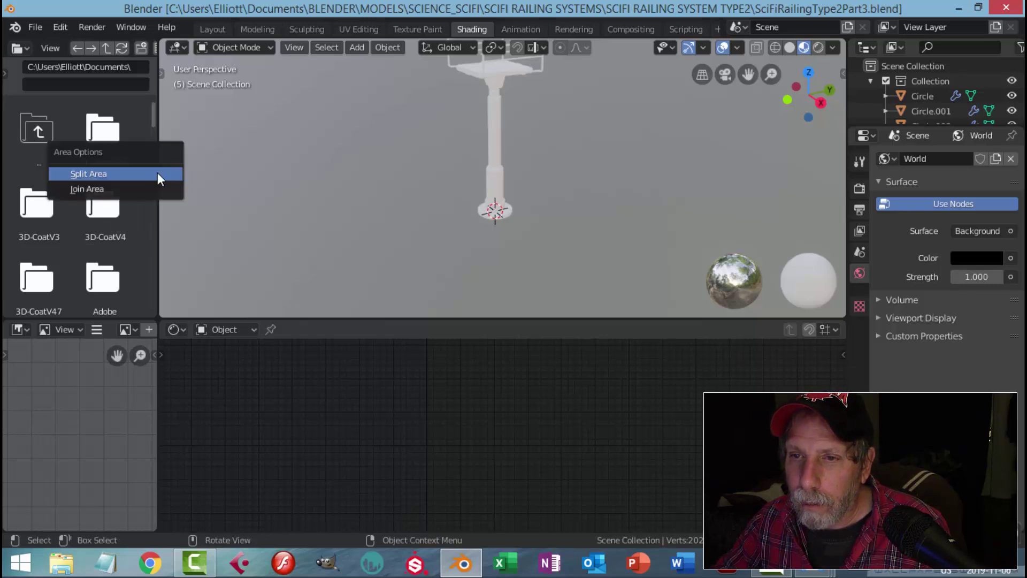
{"action": "left_click", "coordinate": [151, 177]}
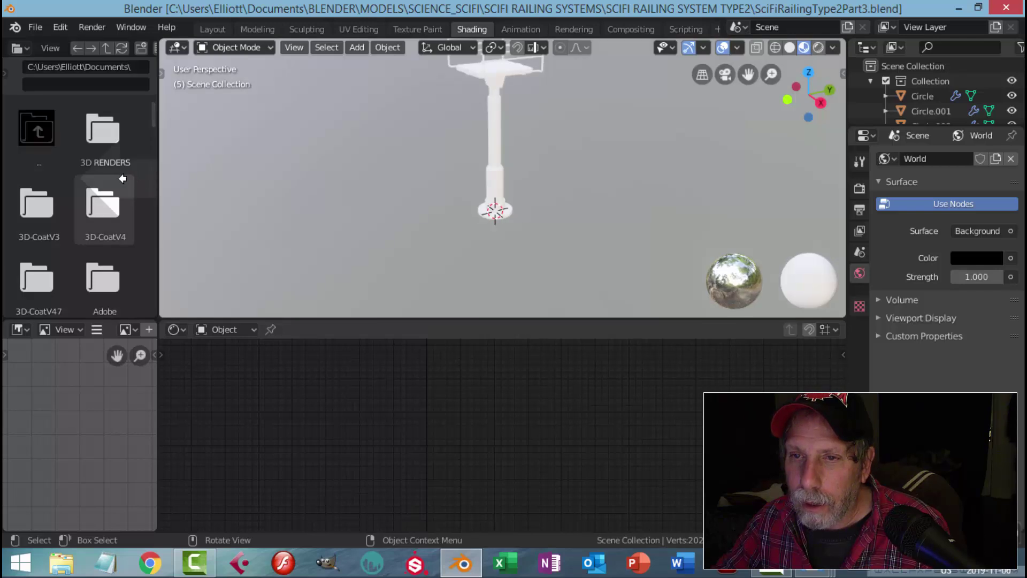
{"action": "left_click", "coordinate": [125, 175]}
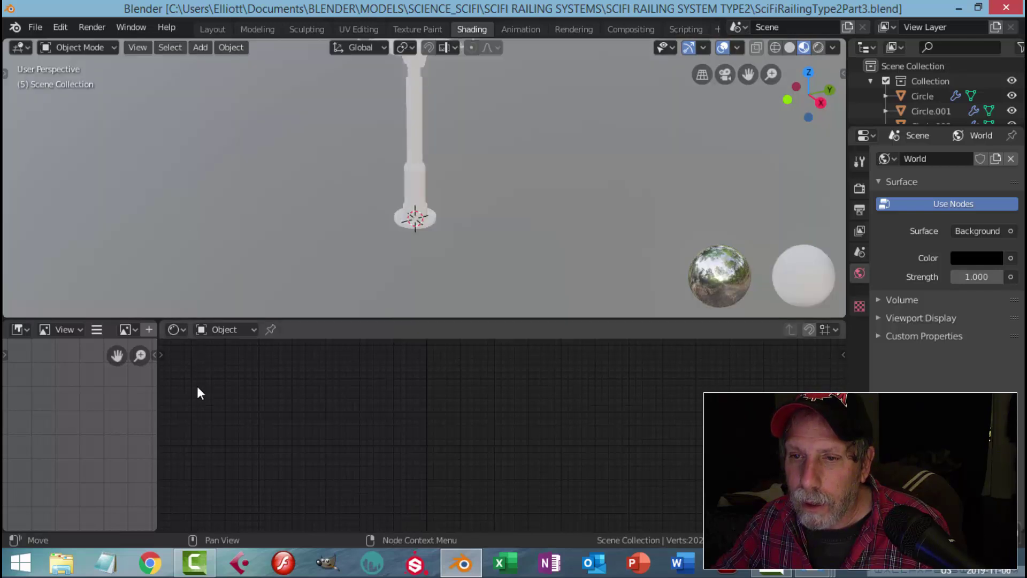
{"action": "right_click", "coordinate": [159, 406]}
{"action": "left_click", "coordinate": [159, 408]}
{"action": "left_click", "coordinate": [119, 413]}
Step: Select the platform's base plate, Plane.001, and create a new material for it
{"action": "middle_click_drag", "start_coordinate": [528, 191], "coordinate": [409, 103]}
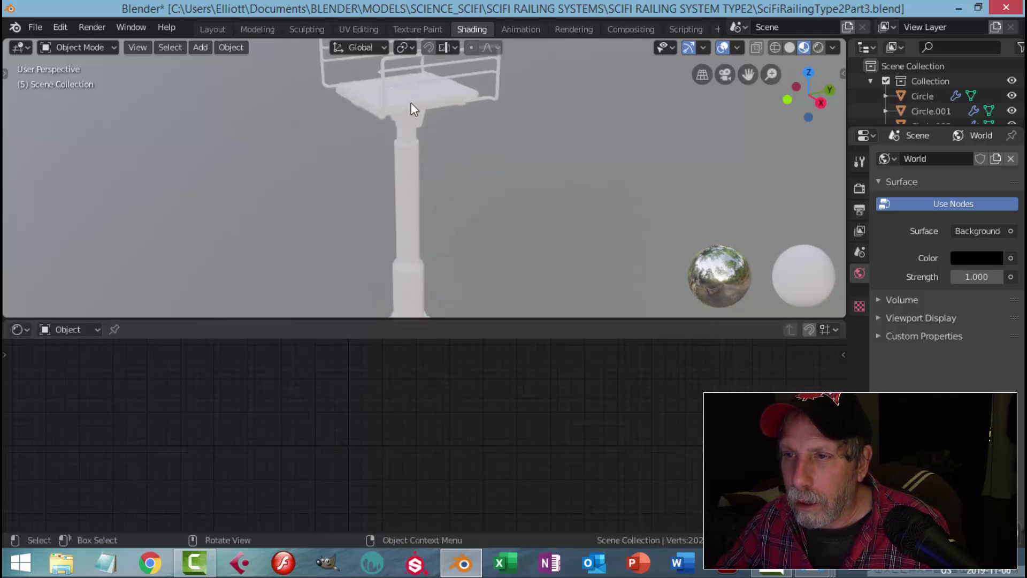
{"action": "left_click", "coordinate": [408, 103]}
{"action": "key", "text": "KP_Decimal"}
{"action": "middle_click_drag", "start_coordinate": [499, 128], "coordinate": [580, 187]}
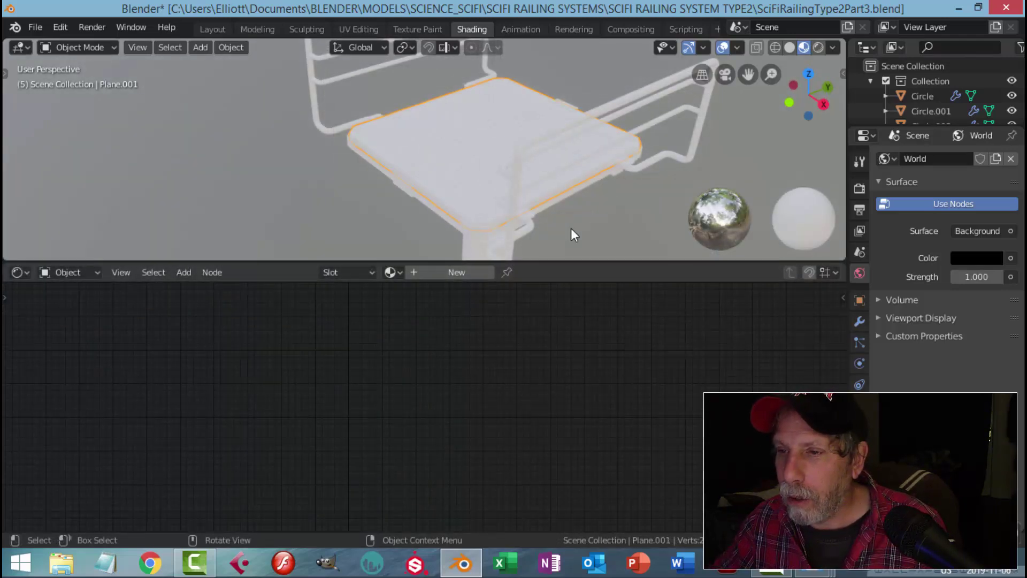
{"action": "left_click", "coordinate": [464, 276]}
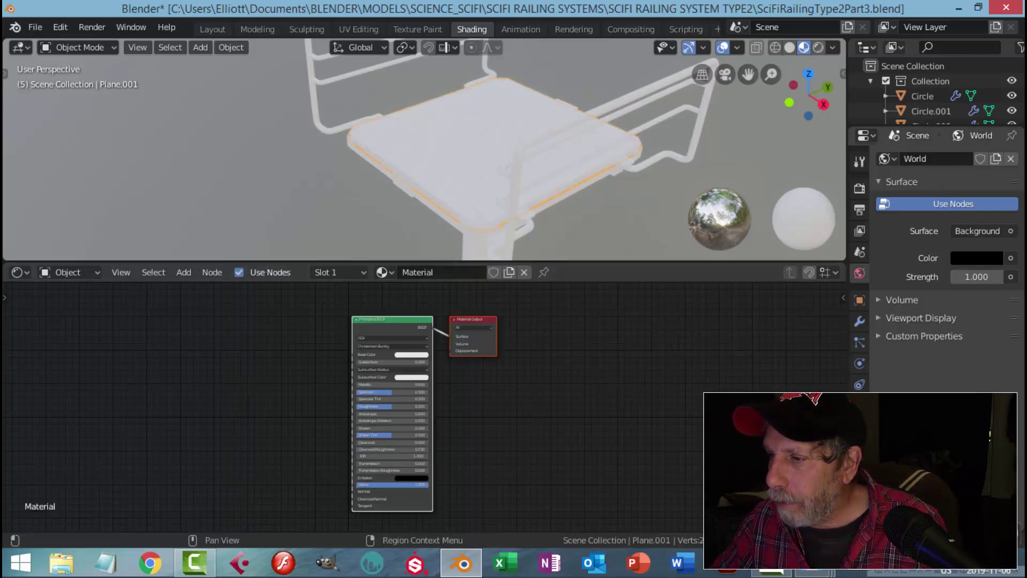
Step: Rename the base plate's material as MainMaterial in its material properties
{"action": "left_click", "coordinate": [860, 427]}
{"action": "double_click", "coordinate": [946, 163]}
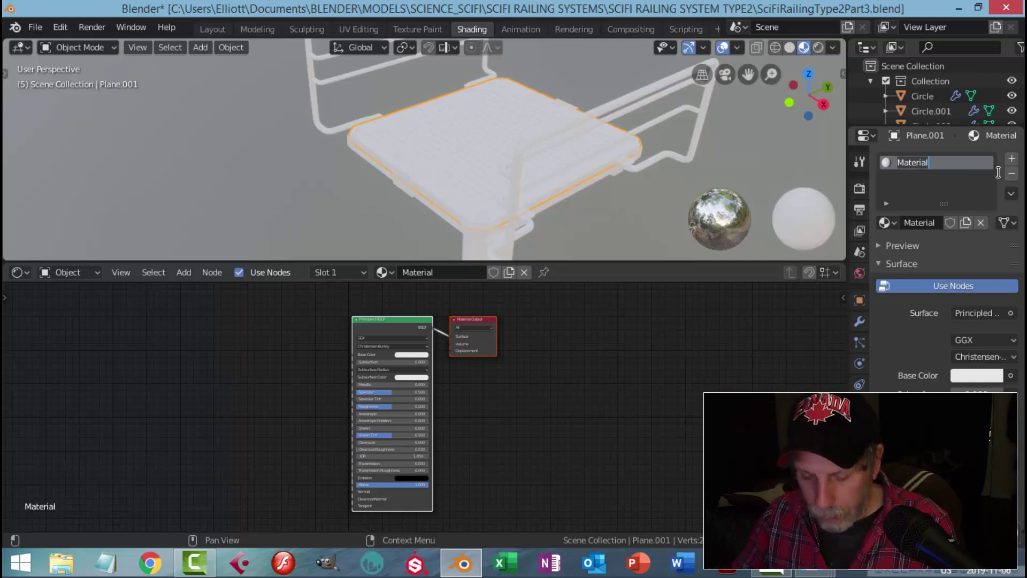
{"action": "type", "text": "MainMateria"}
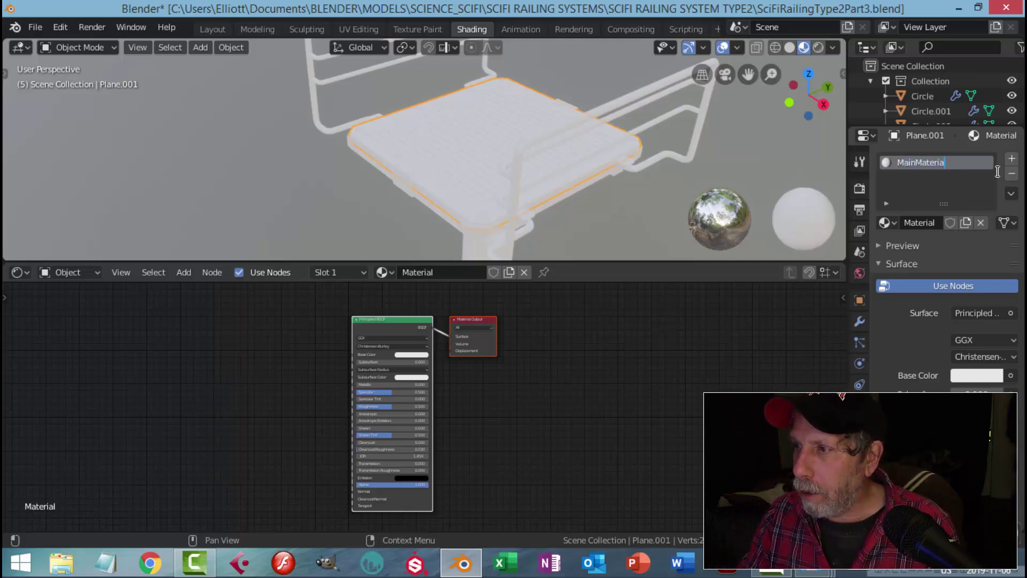
{"action": "type", "text": "l"}
{"action": "key", "text": "Return"}
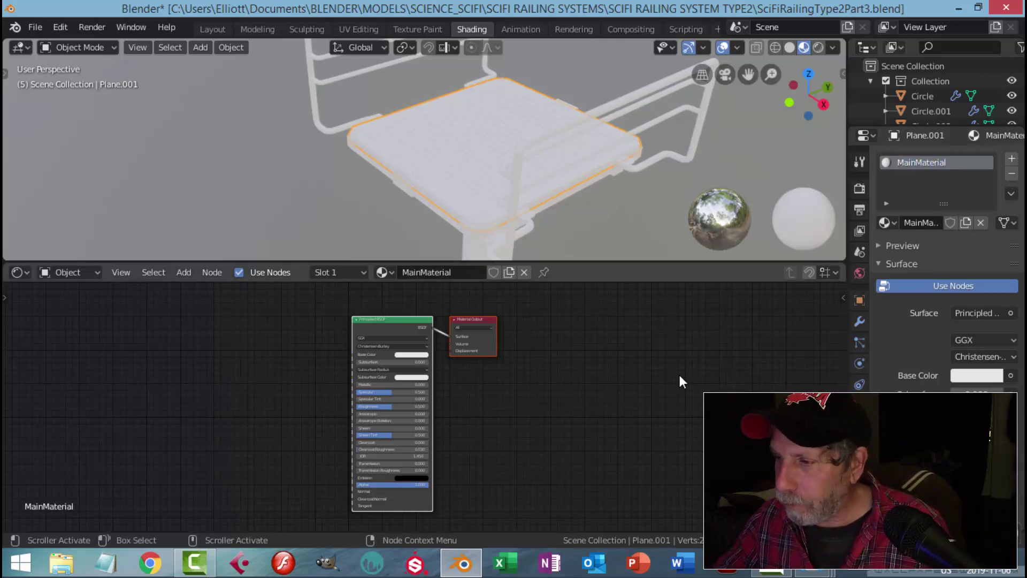
Step: Set Metallic to 1.000 on the Principled BSDF node of MainMaterial
{"action": "scroll", "coordinate": [412, 348], "scroll_direction": "up", "scroll_amount": 2}
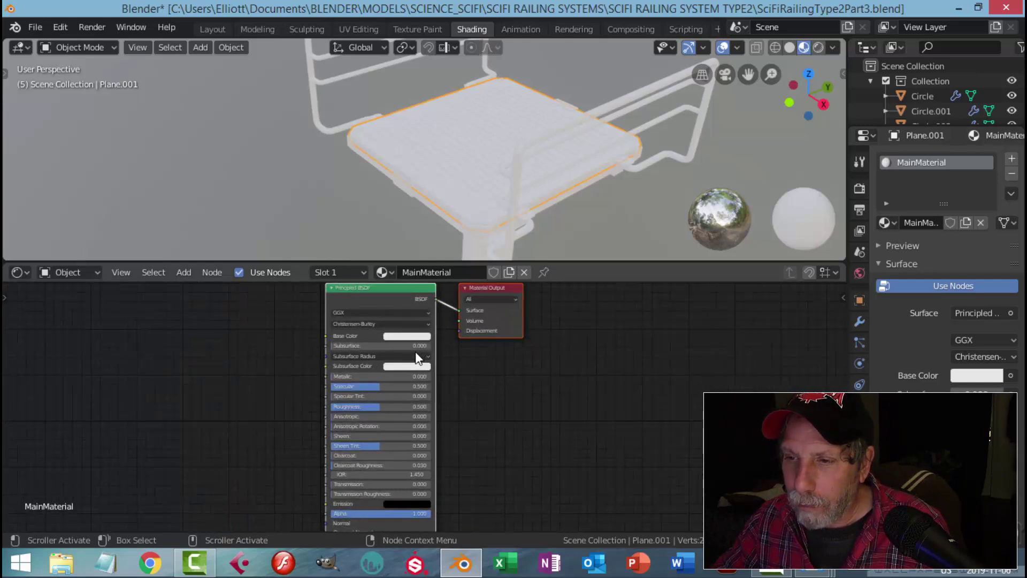
{"action": "scroll", "coordinate": [496, 353], "scroll_direction": "up", "scroll_amount": 3}
{"action": "scroll", "coordinate": [563, 362], "scroll_direction": "up", "scroll_amount": 1}
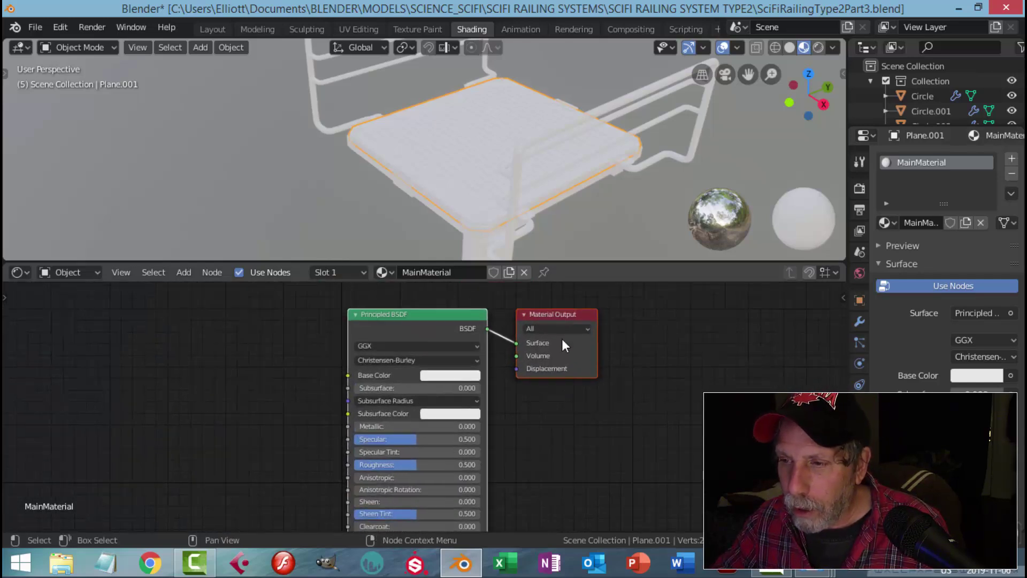
{"action": "scroll", "coordinate": [552, 370], "scroll_direction": "down", "scroll_amount": 1}
{"action": "middle_click_drag", "start_coordinate": [536, 406], "coordinate": [548, 396]}
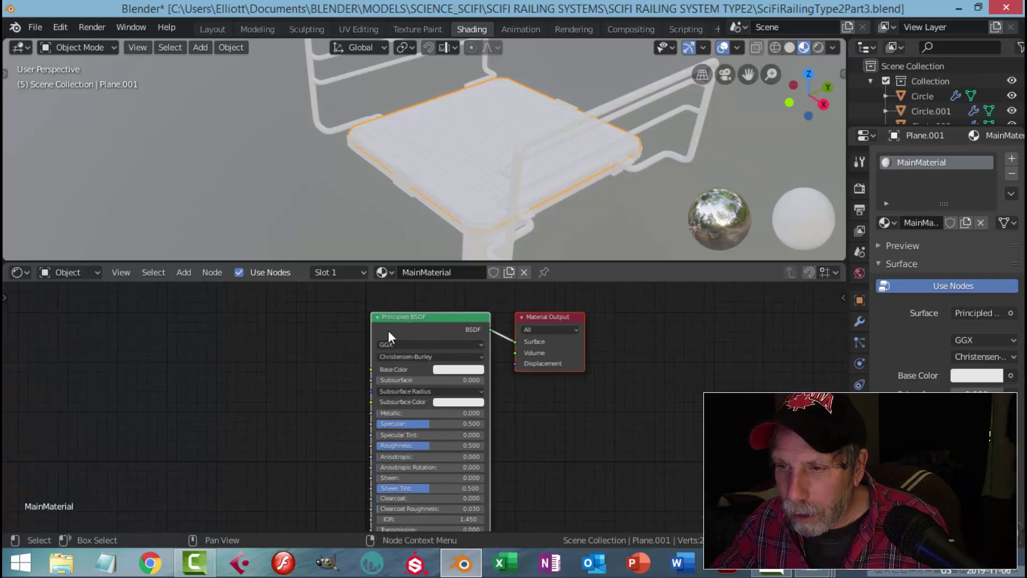
{"action": "scroll", "coordinate": [412, 325], "scroll_direction": "up", "scroll_amount": 1}
{"action": "scroll", "coordinate": [521, 452], "scroll_direction": "up", "scroll_amount": 1}
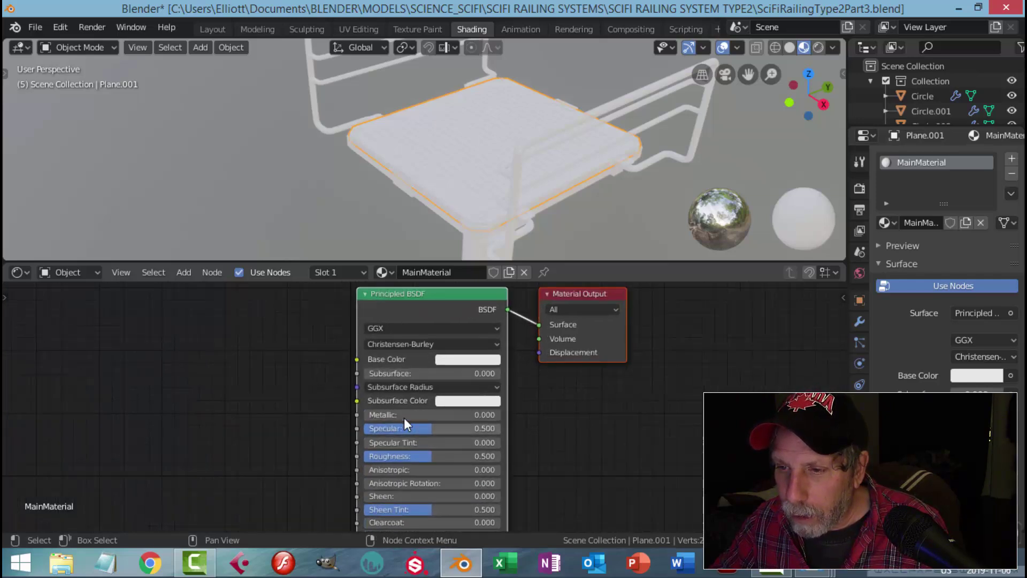
{"action": "left_click_drag", "start_coordinate": [409, 416], "coordinate": [501, 416]}
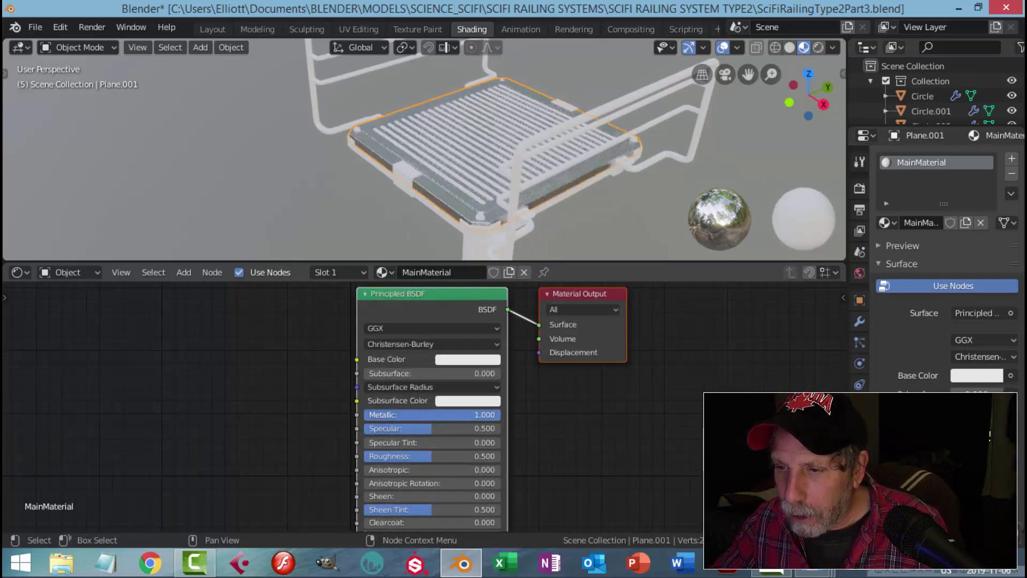
Step: Darken the Base Color of MainMaterial's Principled BSDF node to near black
{"action": "scroll", "coordinate": [557, 455], "scroll_direction": "down", "scroll_amount": 1}
{"action": "middle_click_drag", "start_coordinate": [550, 465], "coordinate": [546, 438]}
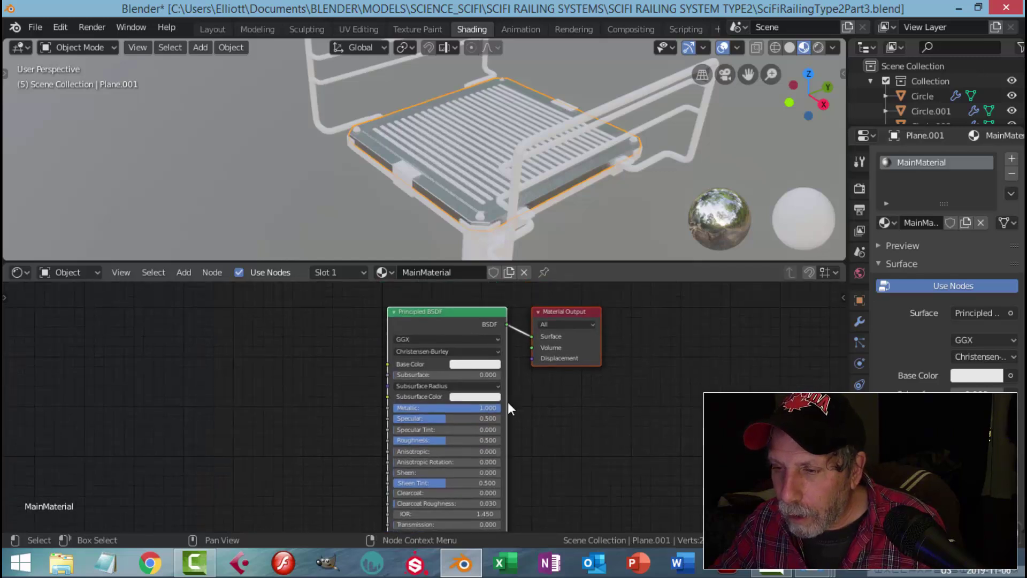
{"action": "left_click", "coordinate": [471, 365]}
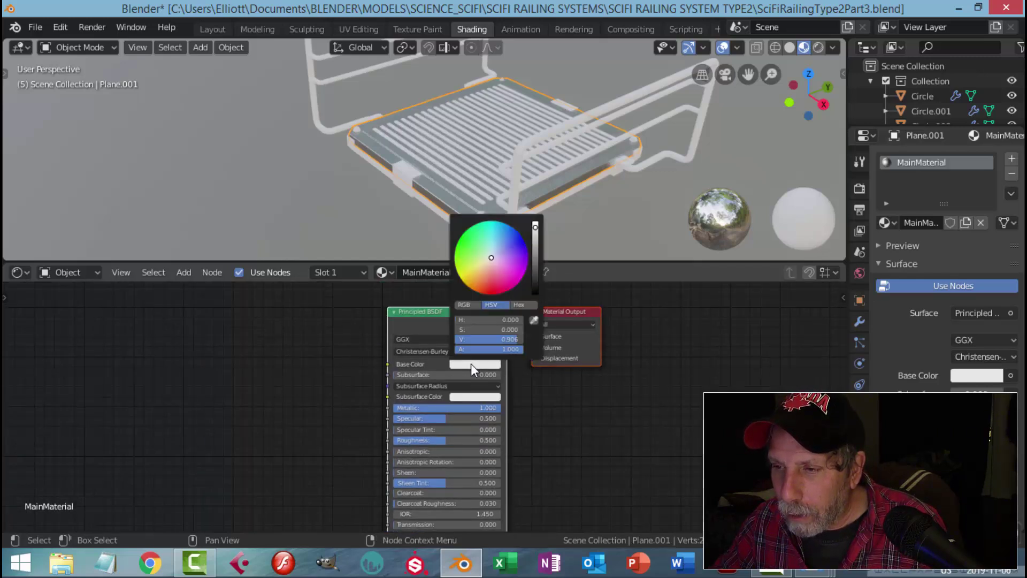
{"action": "left_click_drag", "start_coordinate": [535, 276], "coordinate": [535, 281]}
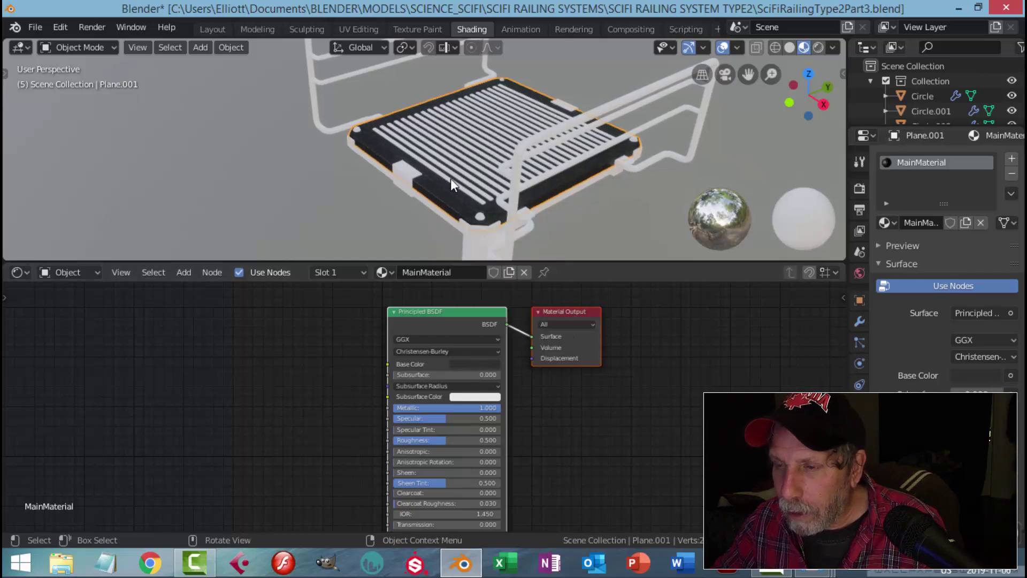
Step: Inspect the darkened base plate up close and select every object of the railing platform
{"action": "scroll", "coordinate": [409, 209], "scroll_direction": "up", "scroll_amount": 5}
{"action": "scroll", "coordinate": [474, 159], "scroll_direction": "up", "scroll_amount": 4}
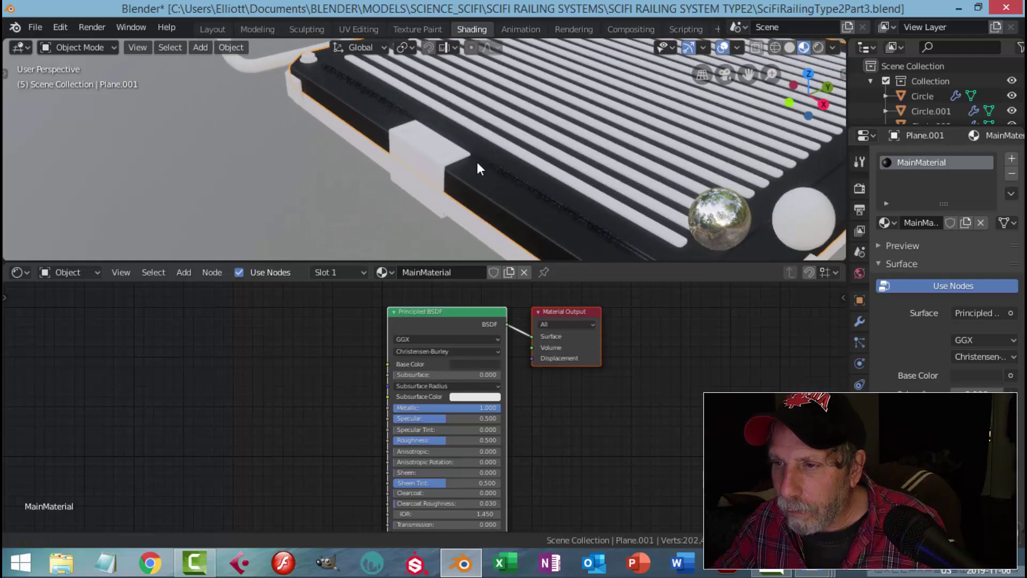
{"action": "middle_click_drag", "start_coordinate": [529, 193], "coordinate": [567, 210]}
{"action": "scroll", "coordinate": [542, 201], "scroll_direction": "down", "scroll_amount": 5}
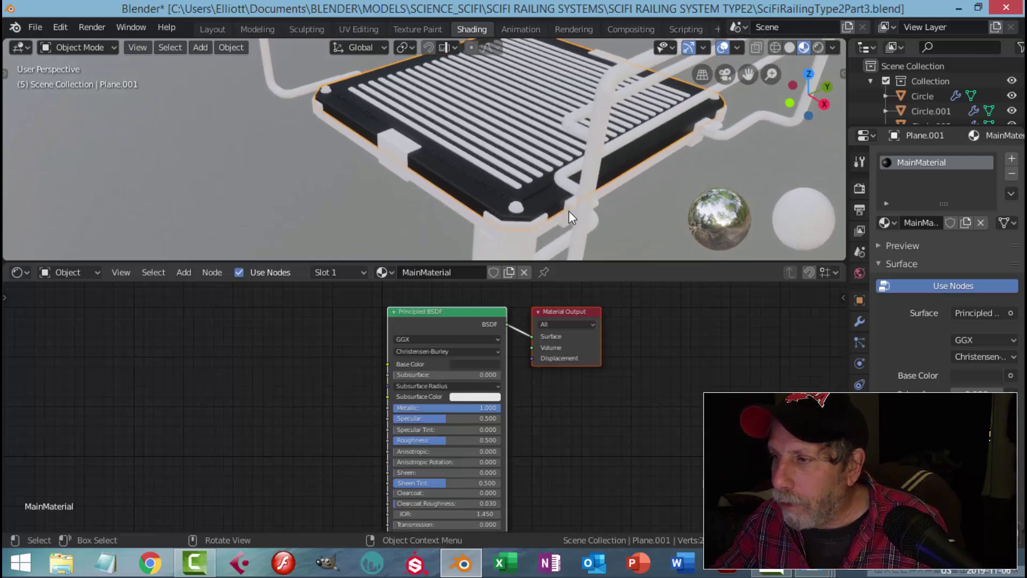
{"action": "scroll", "coordinate": [569, 212], "scroll_direction": "down", "scroll_amount": 1}
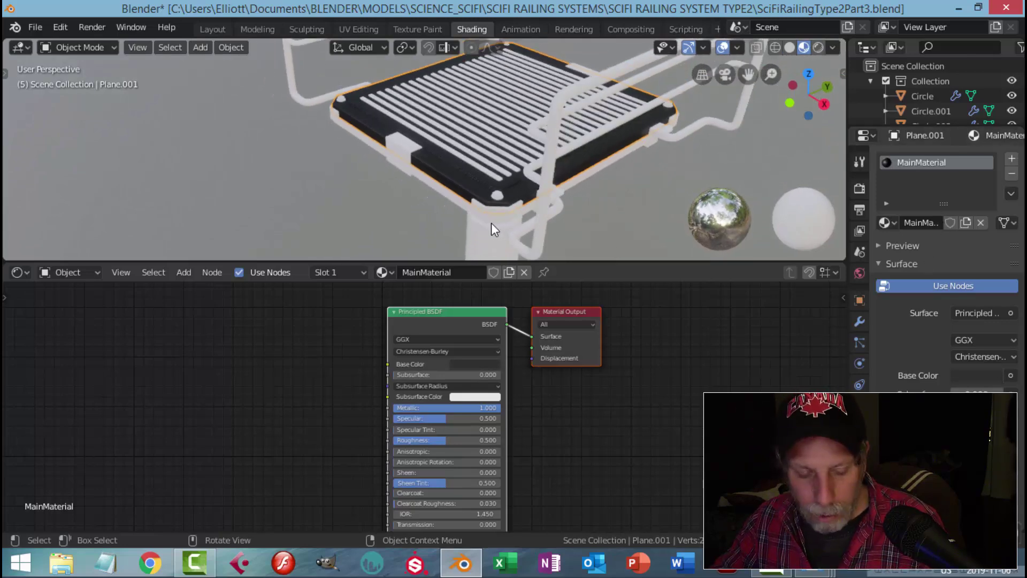
{"action": "key", "text": "a"}
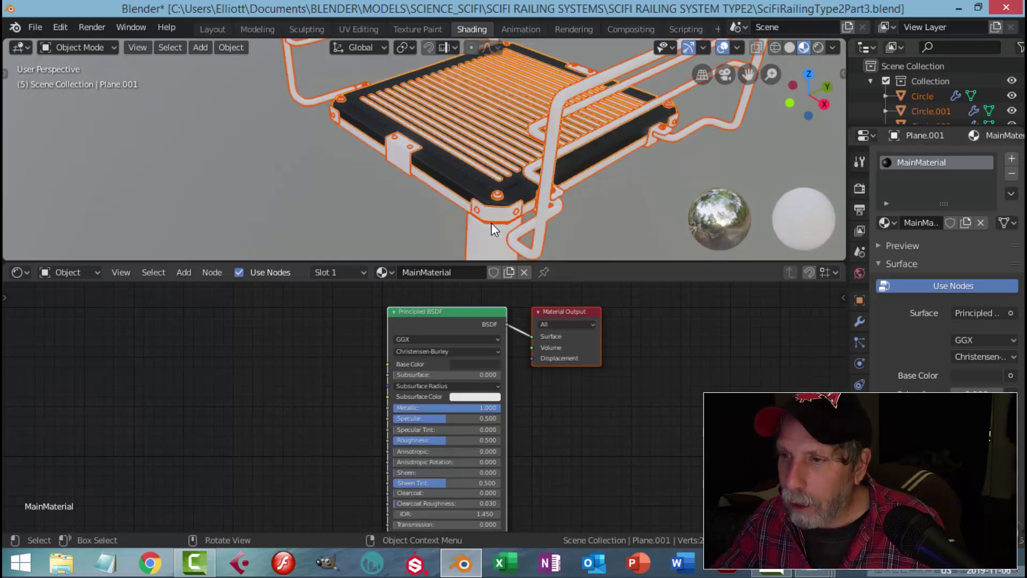
Step: Try to link materials to all selected objects with the slatted grating, Plane, as the active object
{"action": "left_click", "coordinate": [453, 174], "text": "shift"}
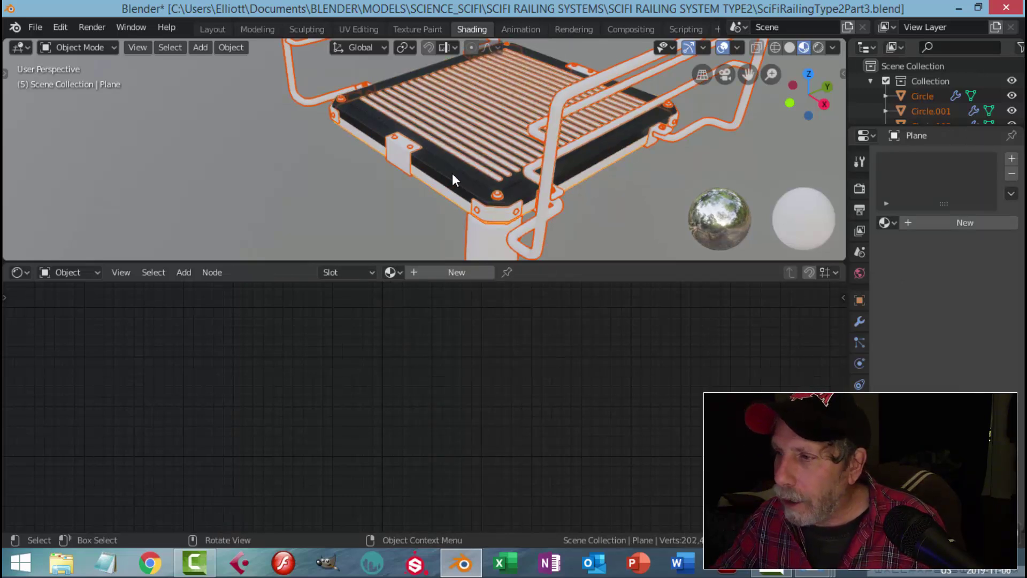
{"action": "key", "text": "ctrl+l"}
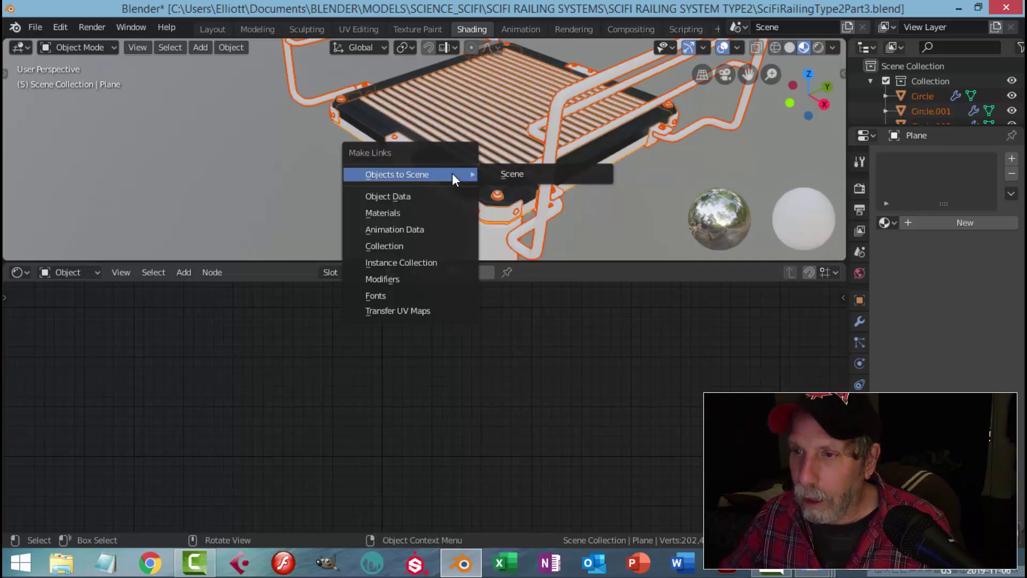
{"action": "left_click", "coordinate": [421, 218]}
Step: Make the dark base plate, Plane.001, active, link its MainMaterial to all selected objects, and clear the selection
{"action": "middle_click_drag", "start_coordinate": [550, 200], "coordinate": [521, 192]}
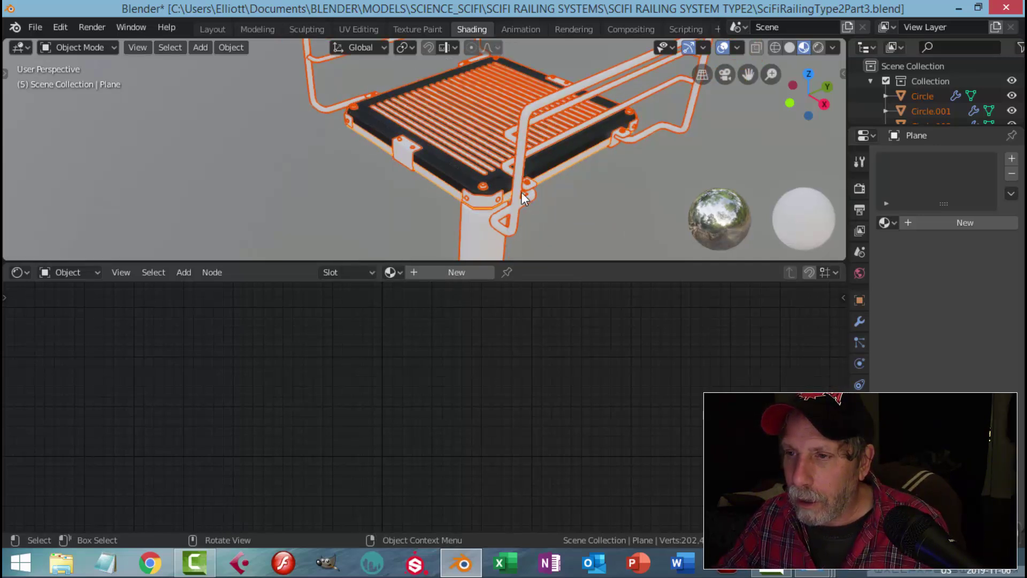
{"action": "left_click", "coordinate": [452, 175], "text": "shift"}
{"action": "key", "text": "ctrl+l"}
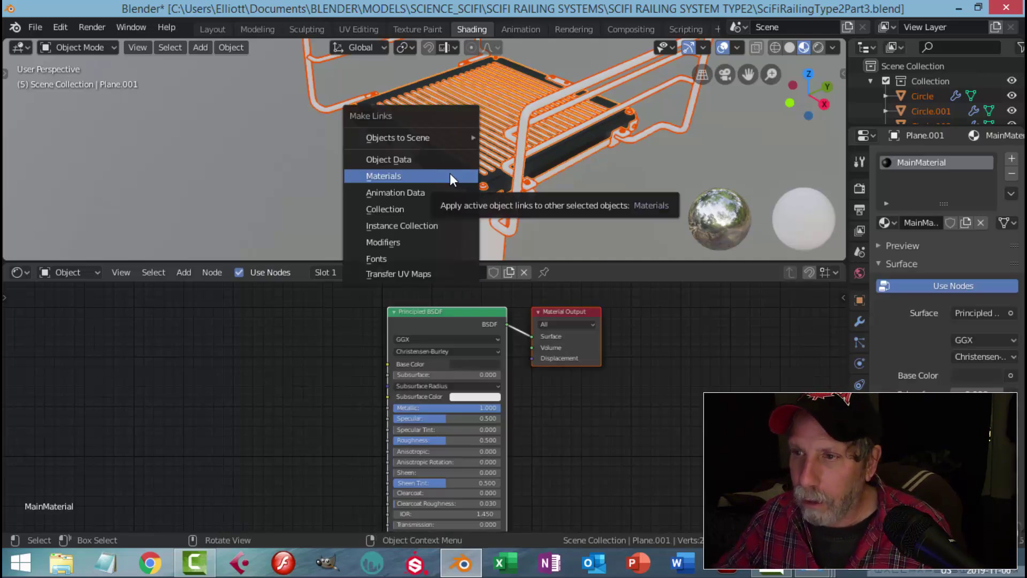
{"action": "left_click", "coordinate": [451, 173]}
{"action": "left_click", "coordinate": [562, 170]}
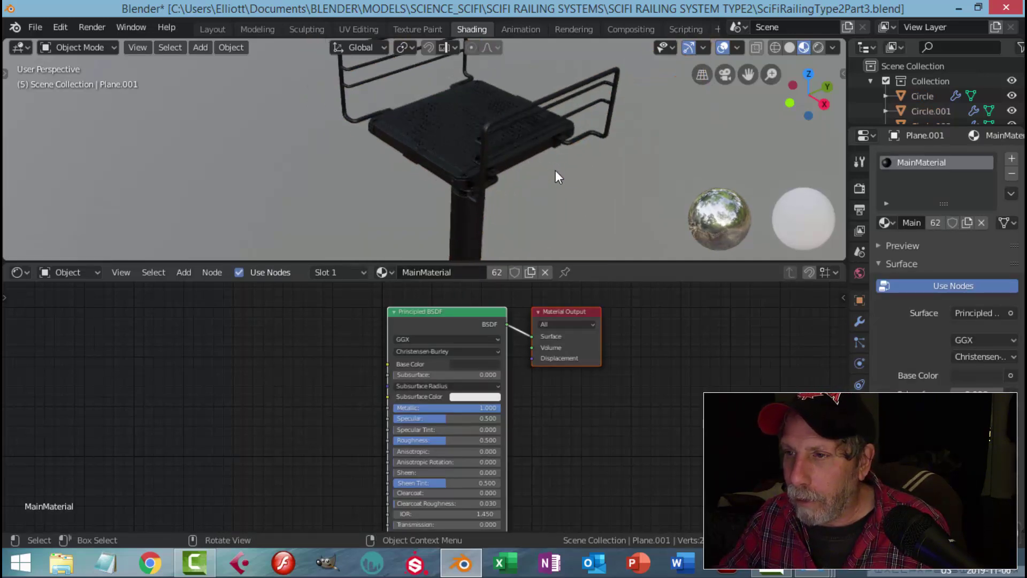
Step: Examine the scratches node setup in MaterialScratches.jpg in Windows Photo Viewer and return to the MainMaterial node graph in Blender
{"action": "mouse_move", "coordinate": [552, 188]}
{"action": "middle_mouse_down"}
{"action": "mouse_move", "coordinate": [526, 159]}
{"action": "mouse_move", "coordinate": [573, 163]}
{"action": "mouse_move", "coordinate": [555, 195]}
{"action": "middle_mouse_up"}
{"action": "scroll", "coordinate": [548, 177], "scroll_direction": "down", "scroll_amount": 2}
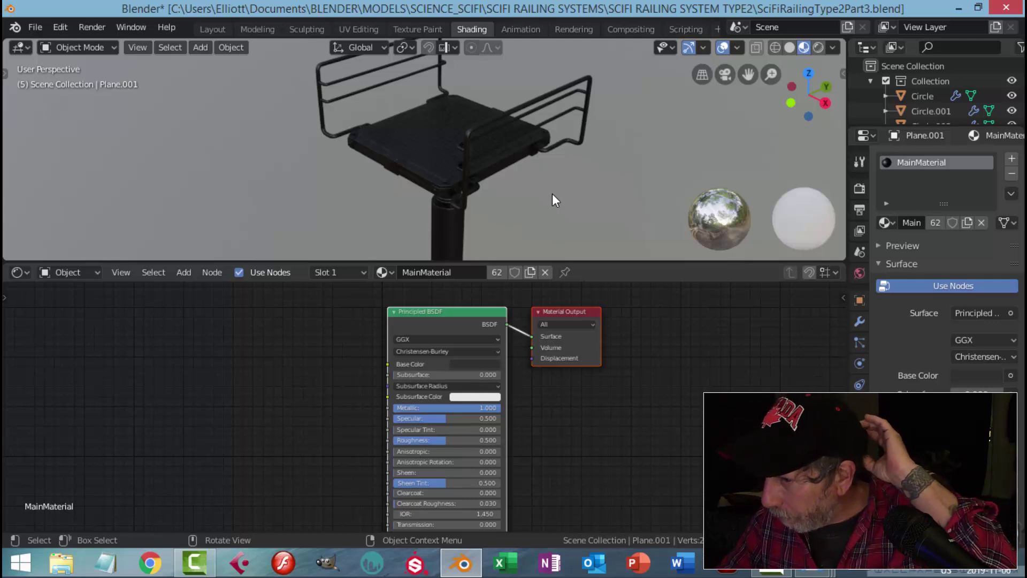
{"action": "scroll", "coordinate": [484, 192], "scroll_direction": "up", "scroll_amount": 5}
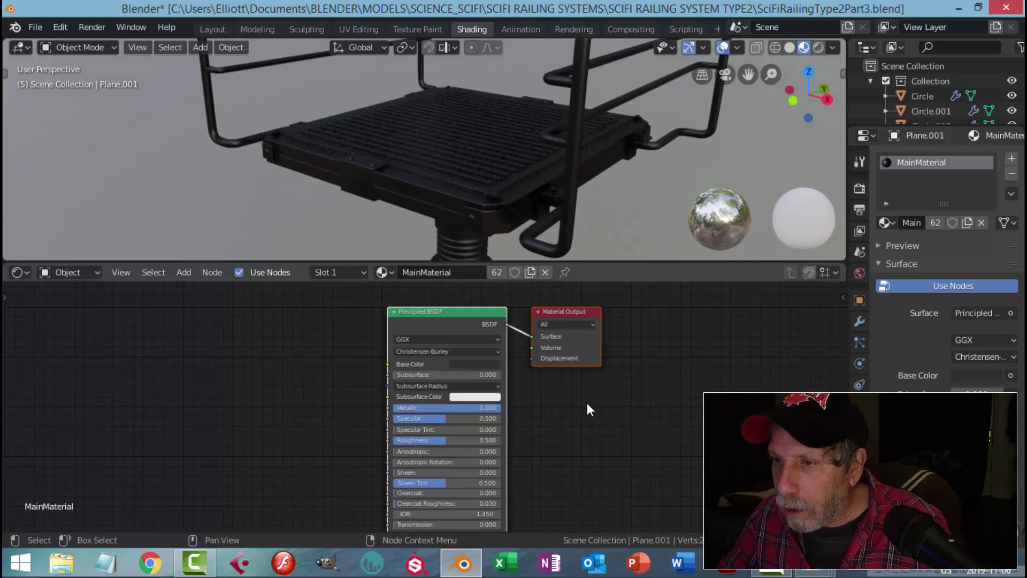
{"action": "scroll", "coordinate": [615, 428], "scroll_direction": "down", "scroll_amount": 1}
{"action": "mouse_move", "coordinate": [811, 573]}
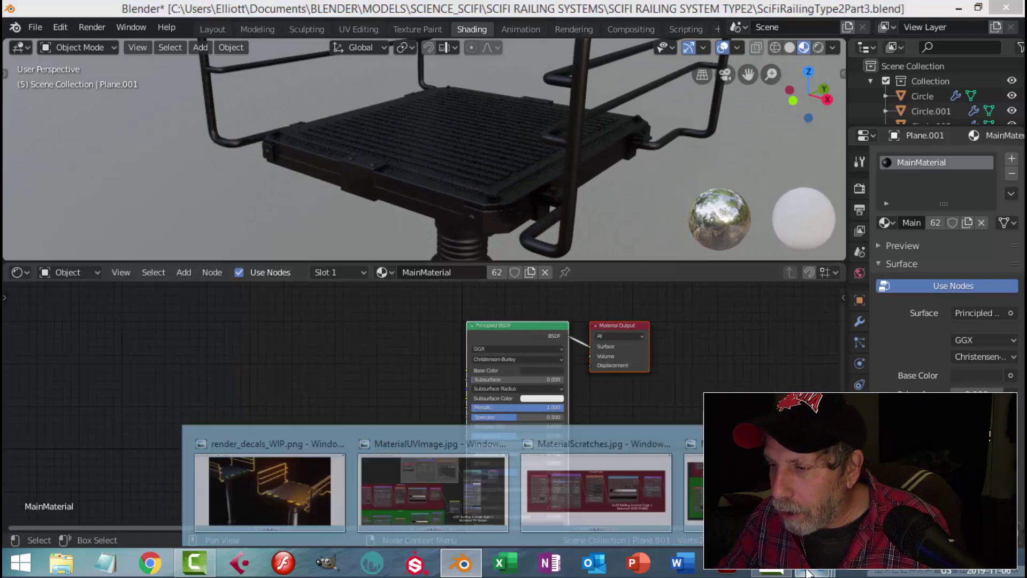
{"action": "left_click", "coordinate": [612, 498]}
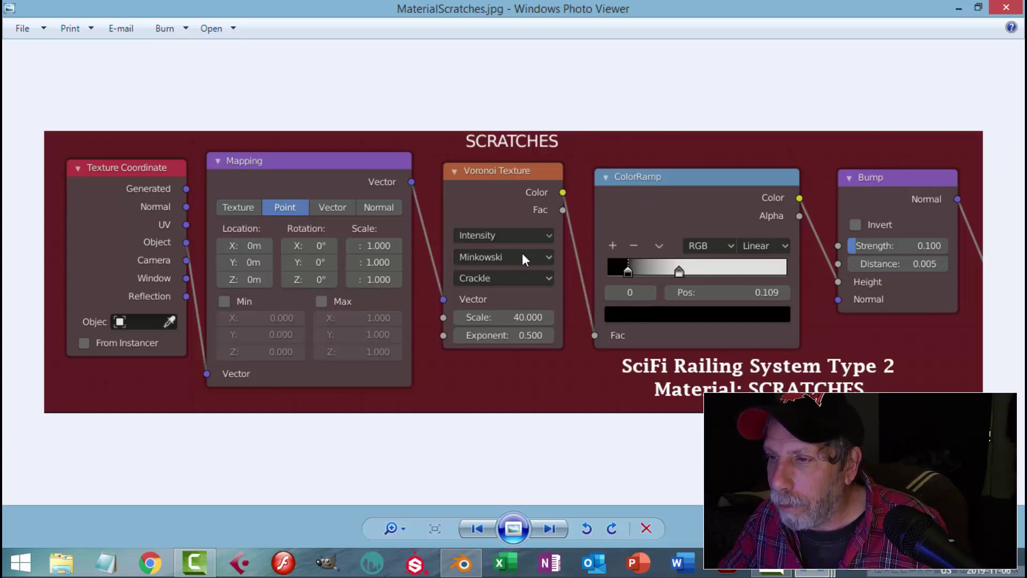
{"action": "left_click", "coordinate": [481, 561]}
{"action": "scroll", "coordinate": [417, 406], "scroll_direction": "down", "scroll_amount": 2}
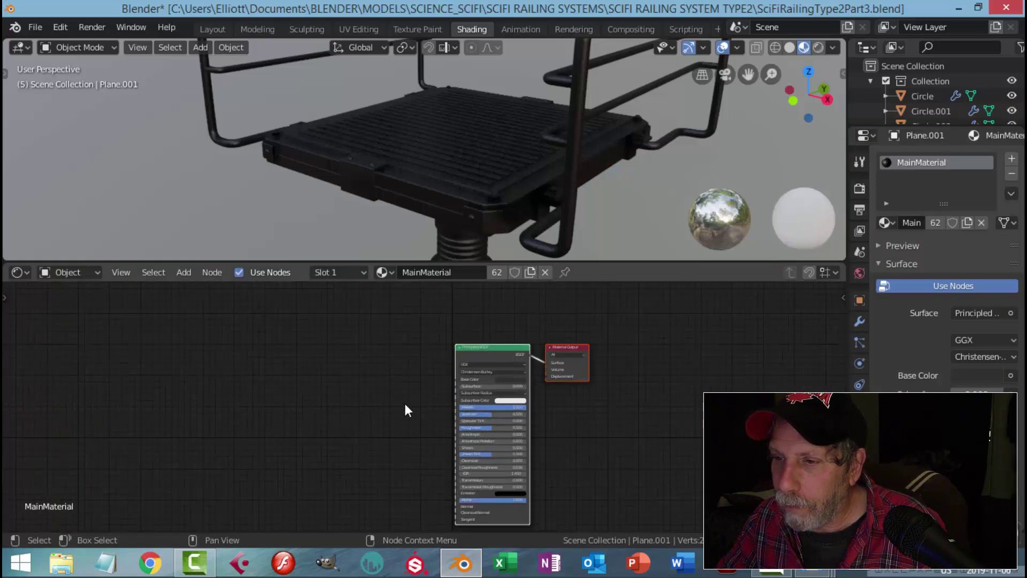
{"action": "middle_click_drag", "start_coordinate": [413, 409], "coordinate": [533, 367]}
{"action": "scroll", "coordinate": [522, 374], "scroll_direction": "up", "scroll_amount": 2}
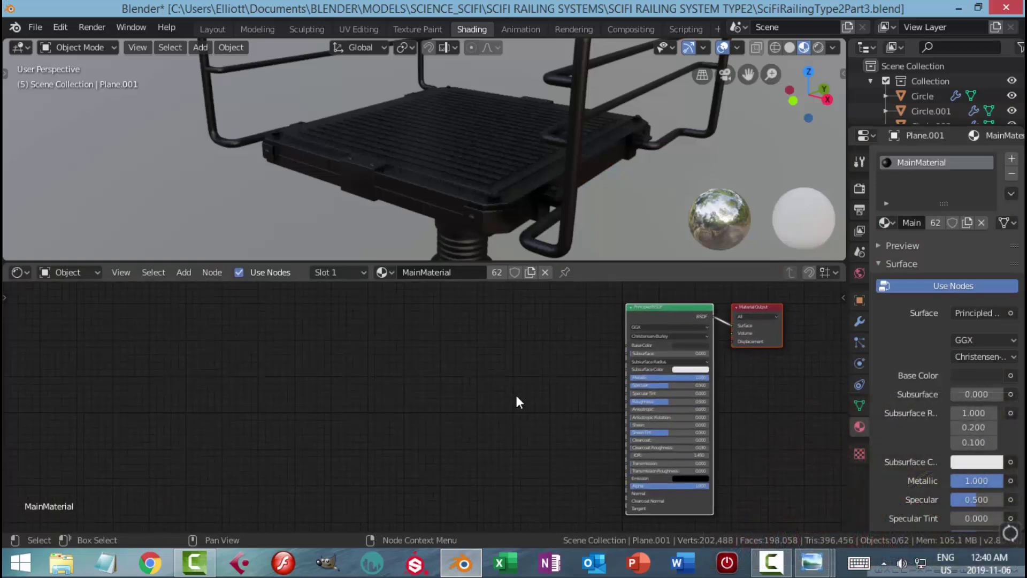
Step: Add a Bump node beside the Principled BSDF and connect its Normal output to the shader's Normal input
{"action": "key", "text": "shift+a"}
{"action": "mouse_move", "coordinate": [516, 395]}
{"action": "mouse_move", "coordinate": [478, 465]}
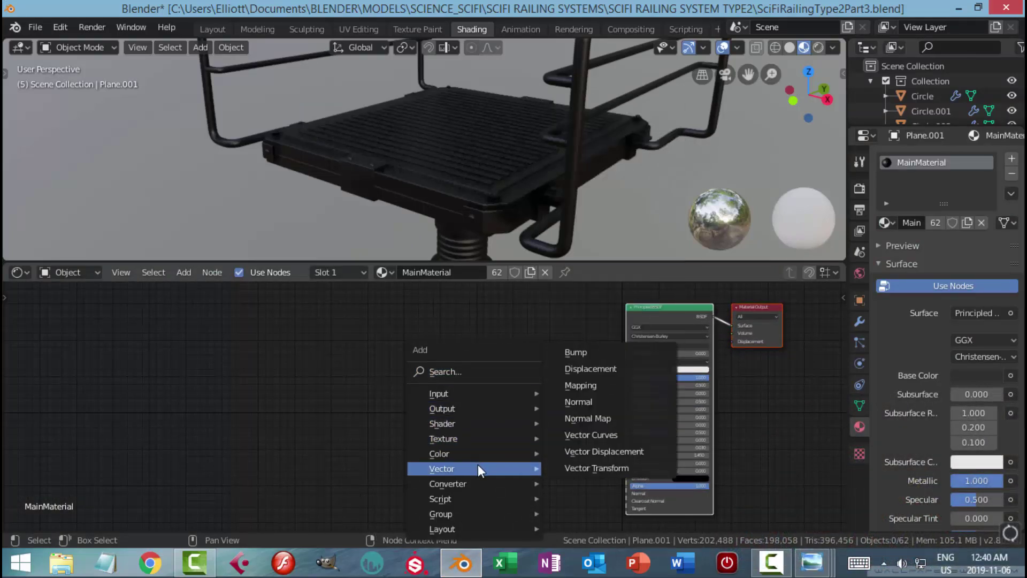
{"action": "left_click", "coordinate": [595, 351]}
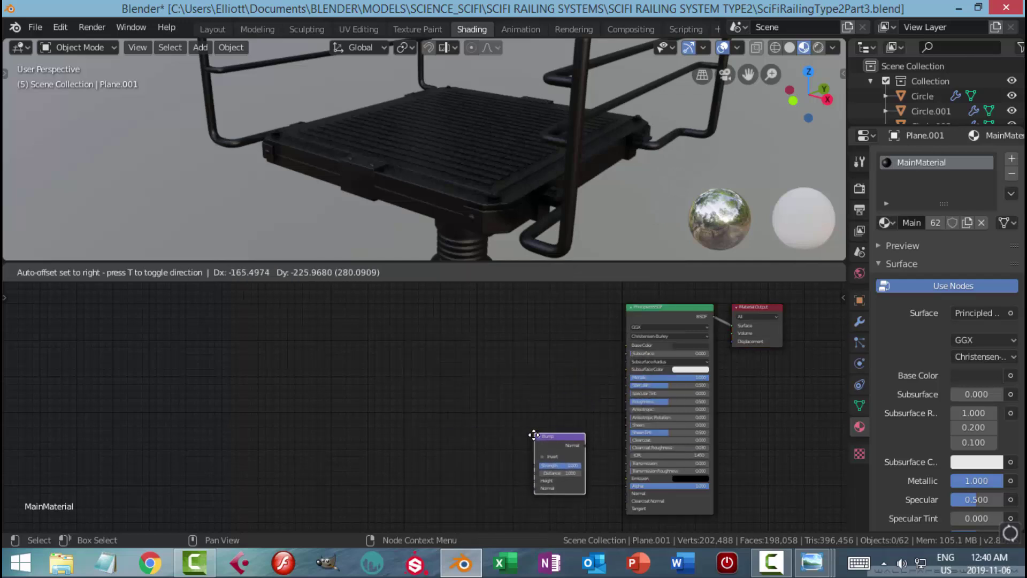
{"action": "left_click", "coordinate": [582, 432]}
{"action": "scroll", "coordinate": [582, 436], "scroll_direction": "up", "scroll_amount": 4}
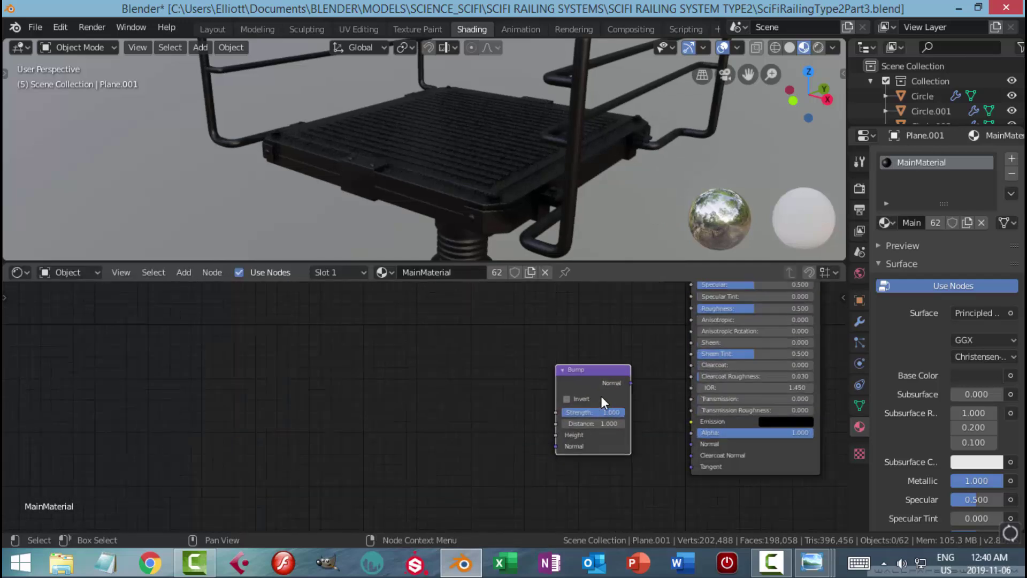
{"action": "middle_click_drag", "start_coordinate": [534, 378], "coordinate": [512, 372], "text": "shift"}
{"action": "scroll", "coordinate": [610, 384], "scroll_direction": "up", "scroll_amount": 1}
{"action": "left_click_drag", "start_coordinate": [597, 358], "coordinate": [680, 441]}
{"action": "left_click_drag", "start_coordinate": [550, 339], "coordinate": [561, 367]}
{"action": "scroll", "coordinate": [465, 200], "scroll_direction": "up", "scroll_amount": 3}
{"action": "scroll", "coordinate": [467, 201], "scroll_direction": "down", "scroll_amount": 2}
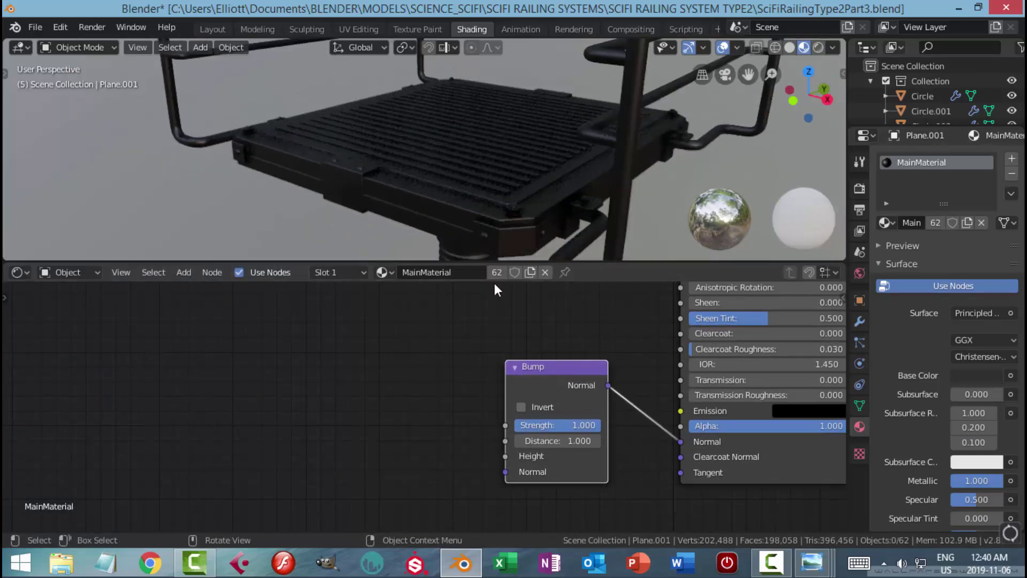
Step: Add a ColorRamp node before the Bump node and feed its Color output into the Bump's Height input
{"action": "middle_click_drag", "start_coordinate": [486, 386], "coordinate": [566, 353]}
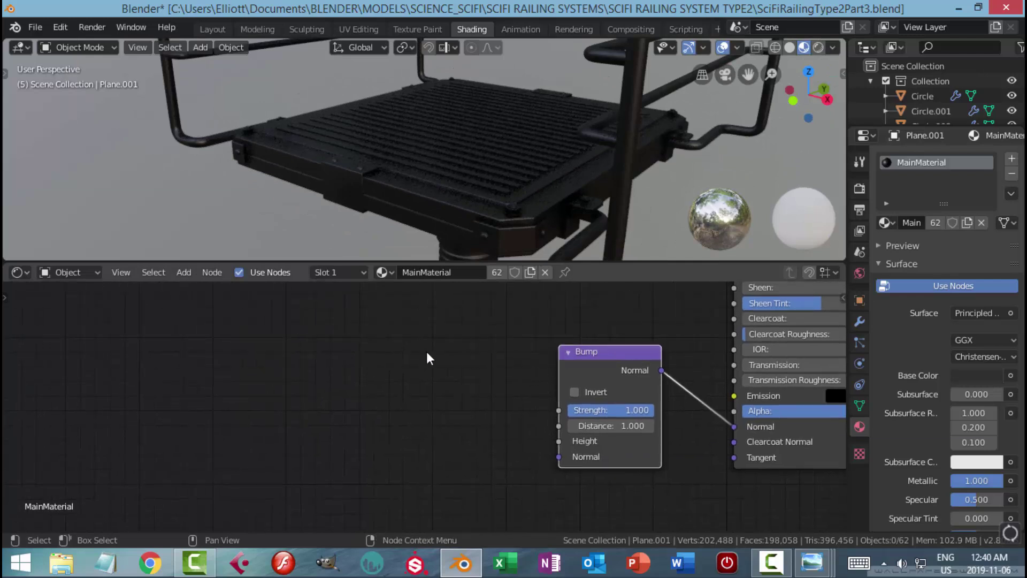
{"action": "key", "text": "shift+a"}
{"action": "mouse_move", "coordinate": [350, 371]}
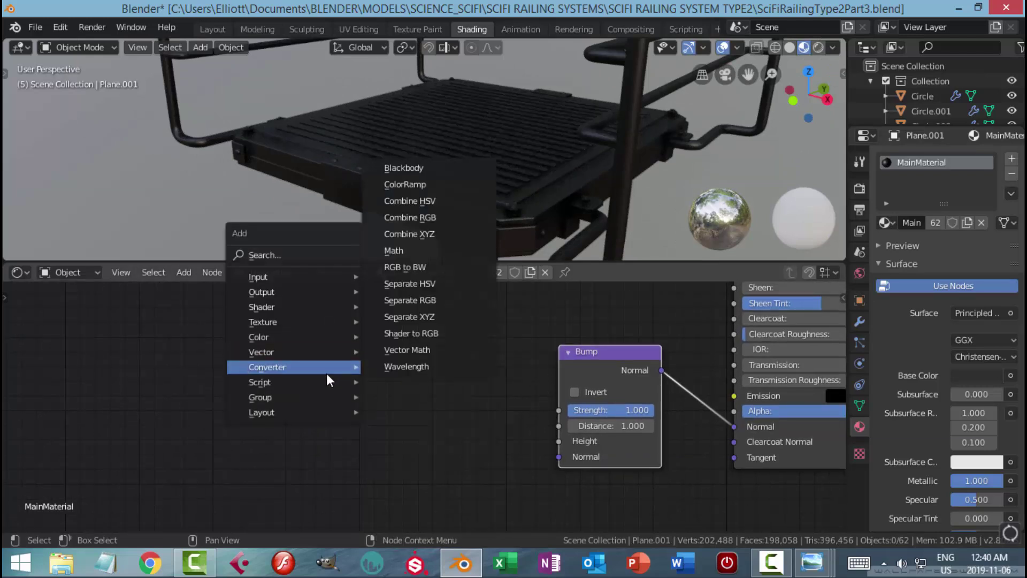
{"action": "left_click", "coordinate": [446, 185]}
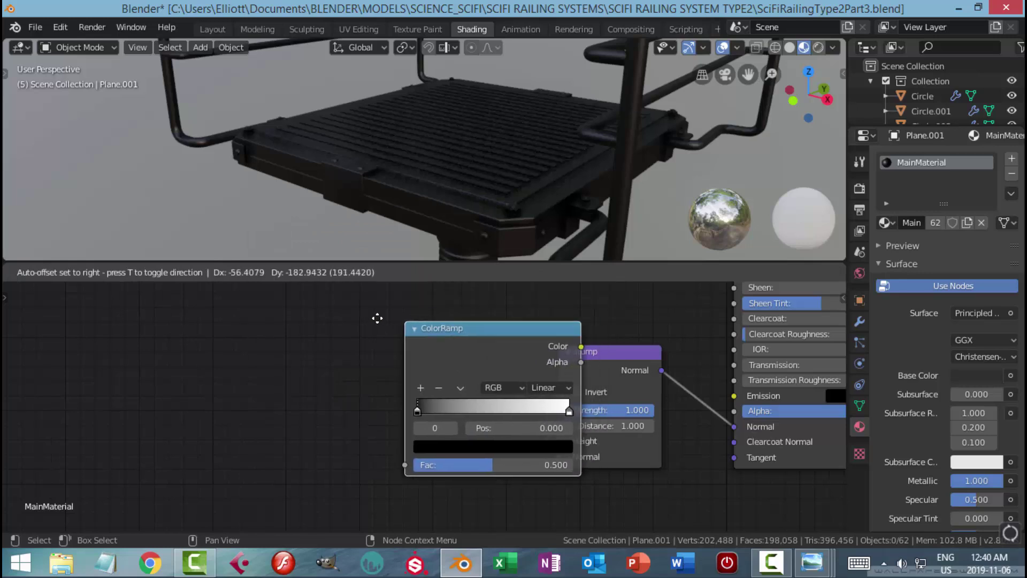
{"action": "left_click", "coordinate": [280, 316]}
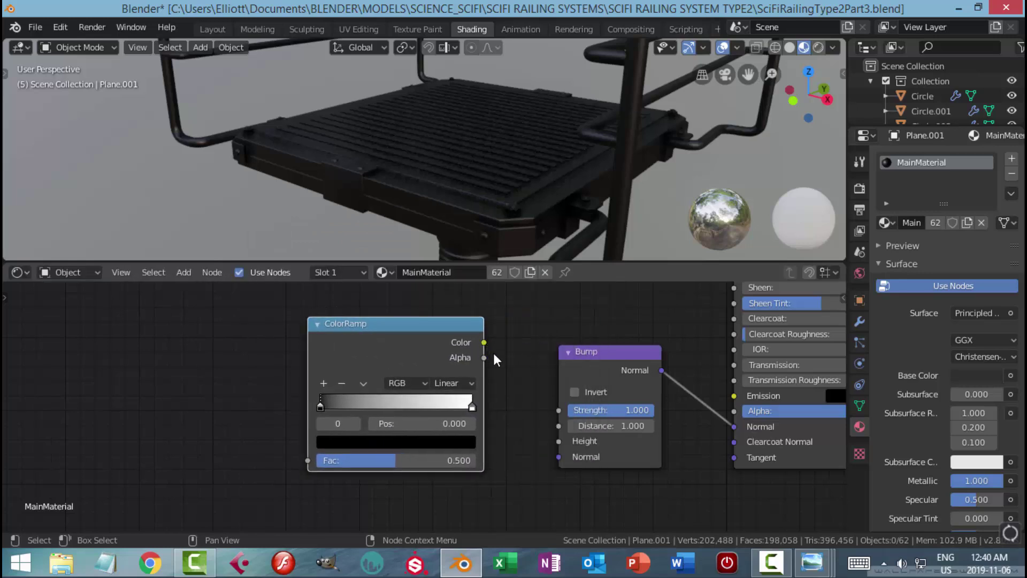
{"action": "left_click_drag", "start_coordinate": [483, 342], "coordinate": [567, 439]}
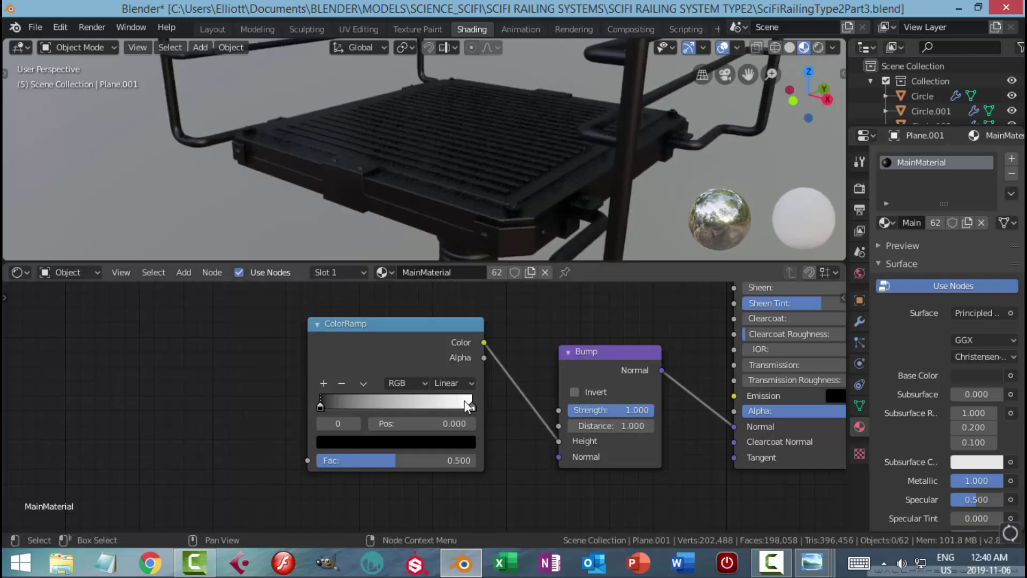
Step: Add a Voronoi Texture node before the ColorRamp and connect its Color output to the ColorRamp's Fac input
{"action": "scroll", "coordinate": [465, 397], "scroll_direction": "down", "scroll_amount": 2}
{"action": "middle_click_drag", "start_coordinate": [382, 339], "coordinate": [428, 347]}
{"action": "key", "text": "shift+a"}
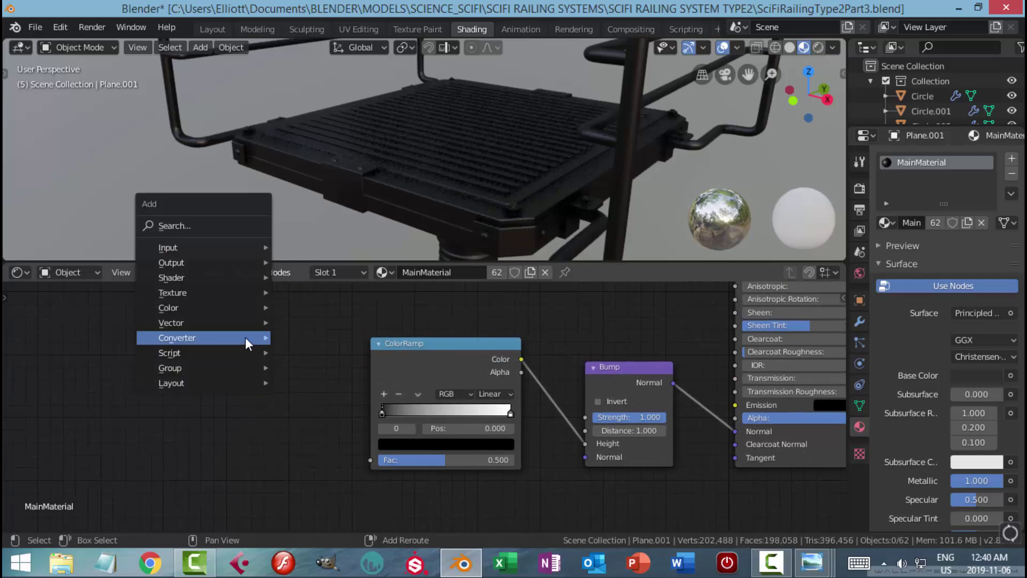
{"action": "mouse_move", "coordinate": [234, 286]}
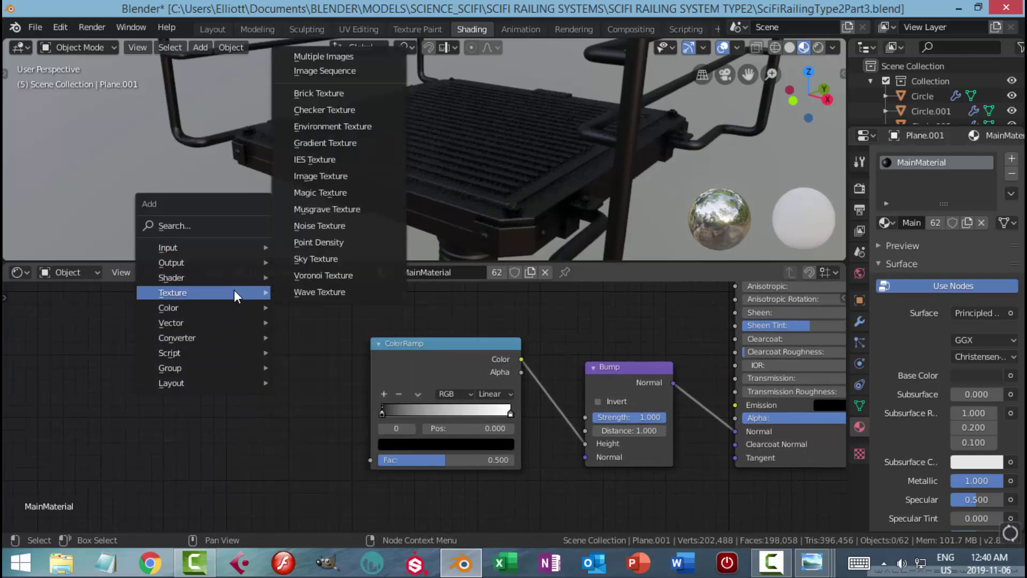
{"action": "left_click", "coordinate": [321, 269]}
{"action": "left_click", "coordinate": [196, 351]}
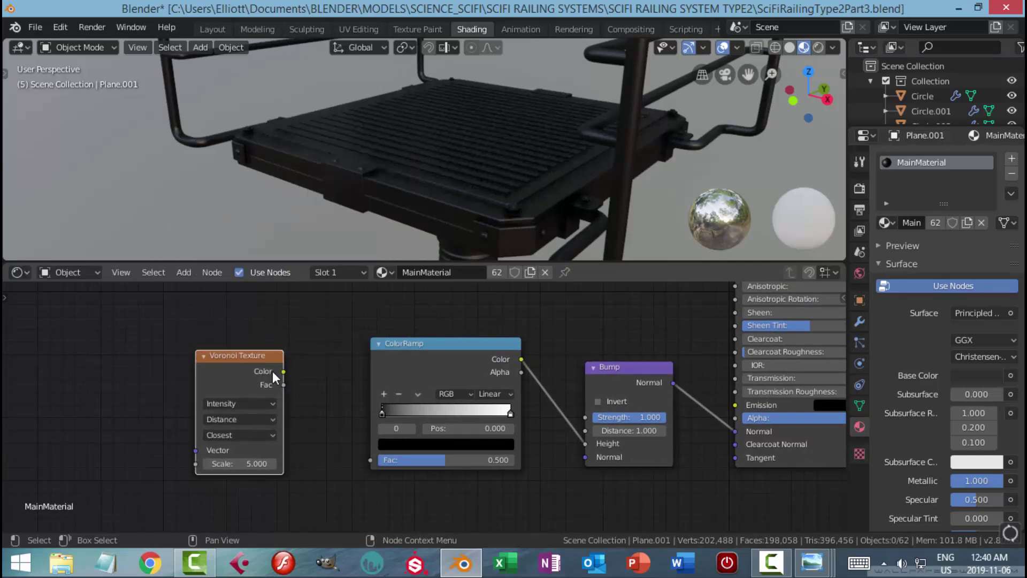
{"action": "middle_click_drag", "start_coordinate": [295, 377], "coordinate": [387, 378]}
{"action": "left_click_drag", "start_coordinate": [379, 372], "coordinate": [466, 461]}
{"action": "middle_click_drag", "start_coordinate": [498, 246], "coordinate": [476, 248]}
{"action": "middle_click_drag", "start_coordinate": [419, 416], "coordinate": [460, 401]}
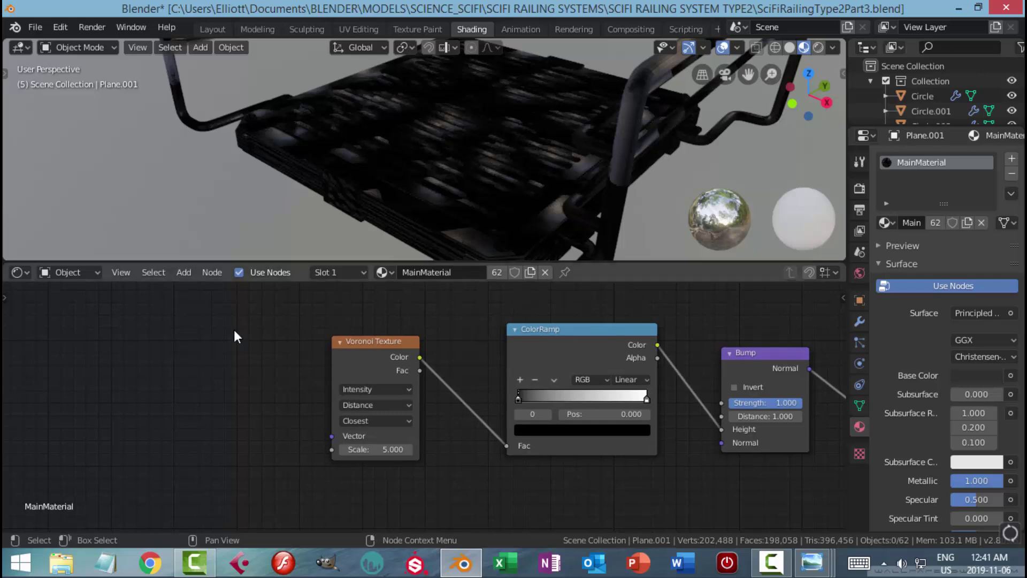
Step: Add Mapping and Texture Coordinate nodes to the Voronoi Texture and feed the Mapping from the Object coordinates
{"action": "scroll", "coordinate": [287, 298], "scroll_direction": "down", "scroll_amount": 1}
{"action": "middle_click_drag", "start_coordinate": [275, 350], "coordinate": [291, 342]}
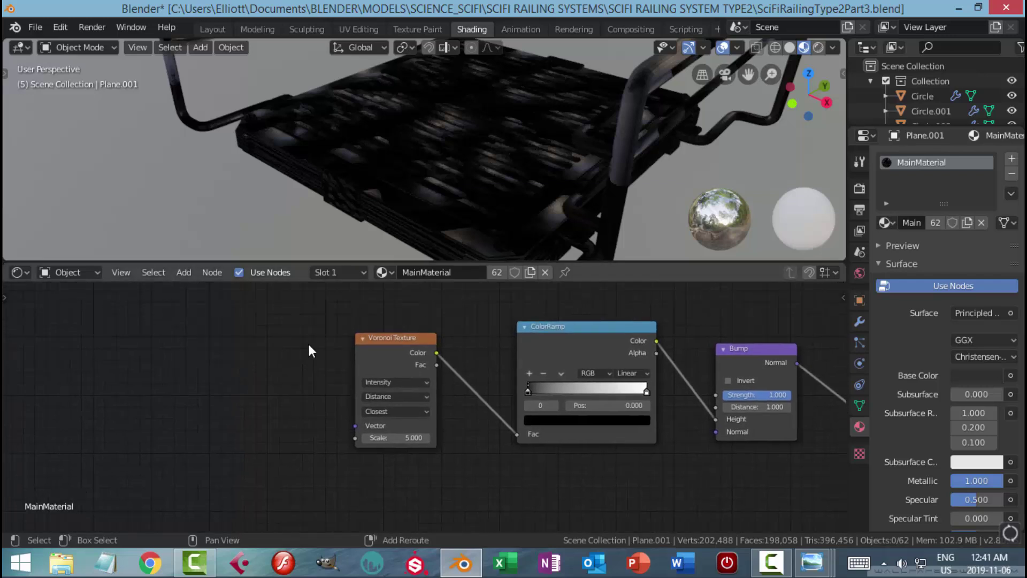
{"action": "left_click", "coordinate": [397, 352]}
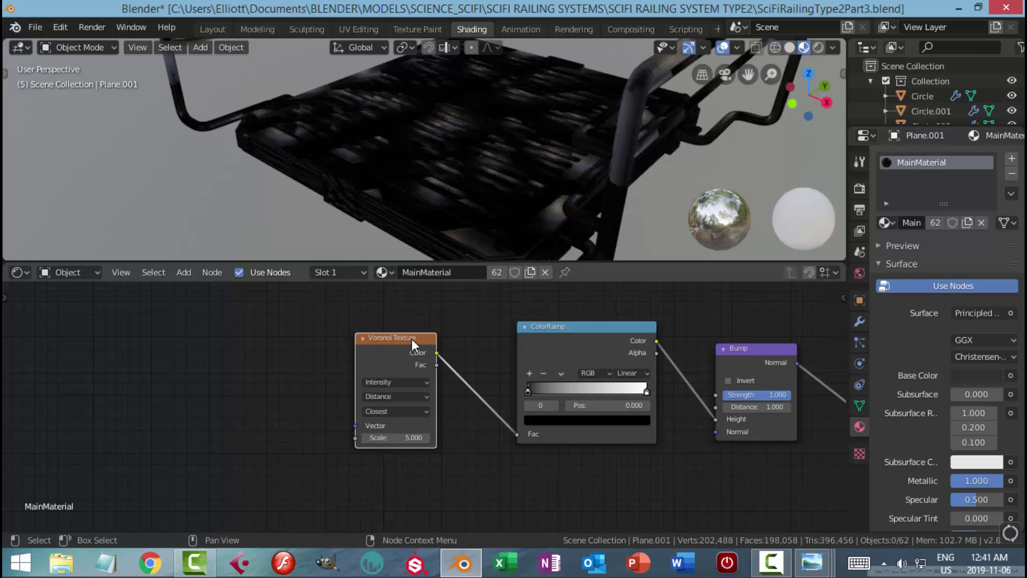
{"action": "key", "text": "ctrl+t"}
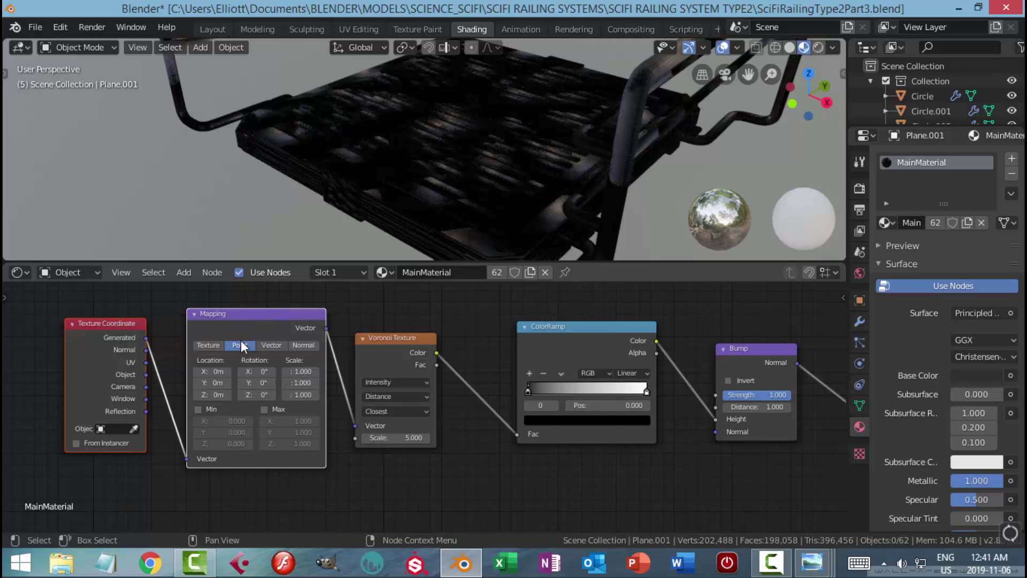
{"action": "left_click_drag", "start_coordinate": [146, 375], "coordinate": [187, 459]}
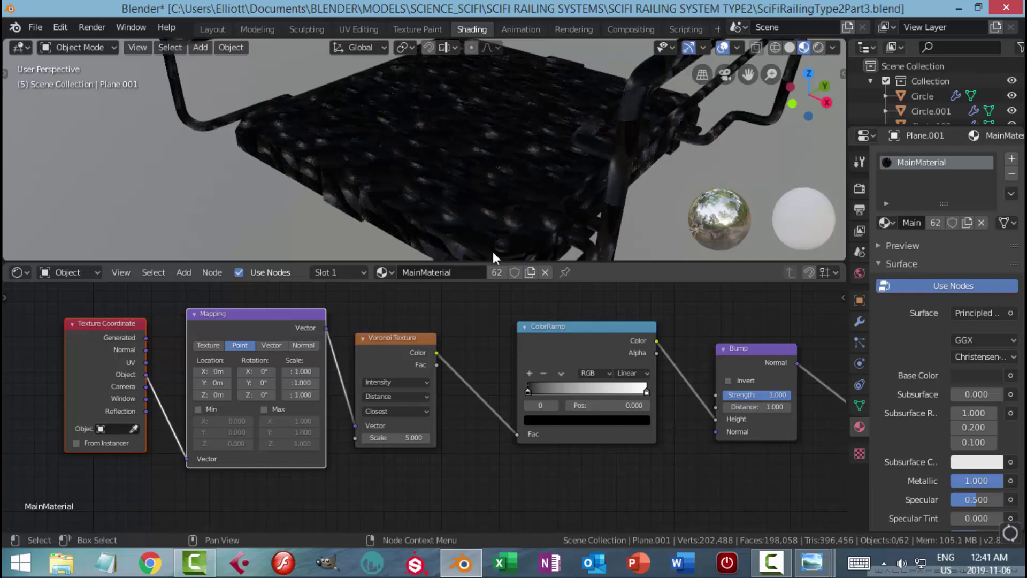
{"action": "scroll", "coordinate": [489, 215], "scroll_direction": "up", "scroll_amount": 5}
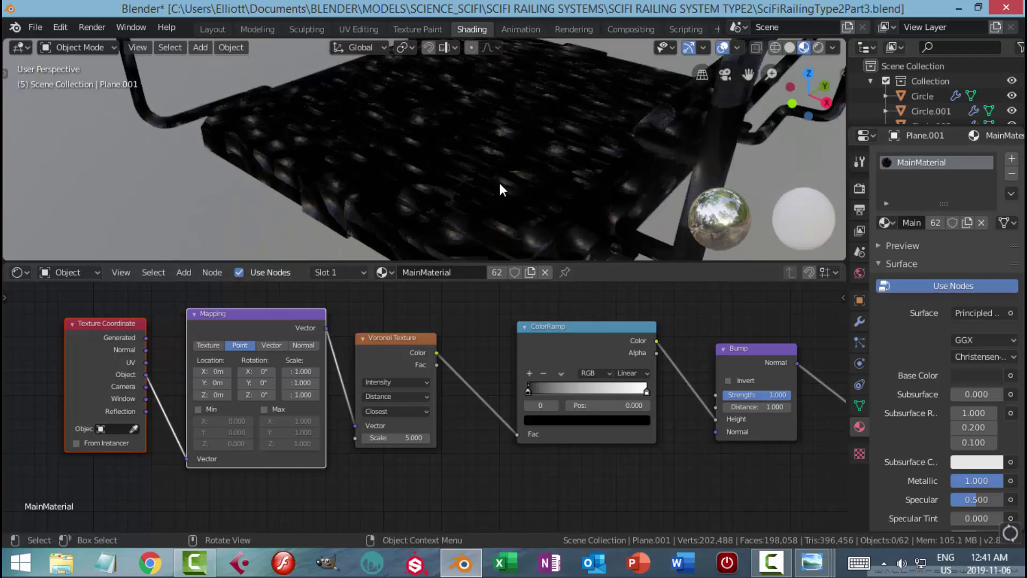
{"action": "middle_click_drag", "start_coordinate": [496, 197], "coordinate": [535, 208]}
Step: Show the Camera Etc collection and enable Scene Lights in the material preview of an enlarged 3D viewport
{"action": "left_click", "coordinate": [871, 80]}
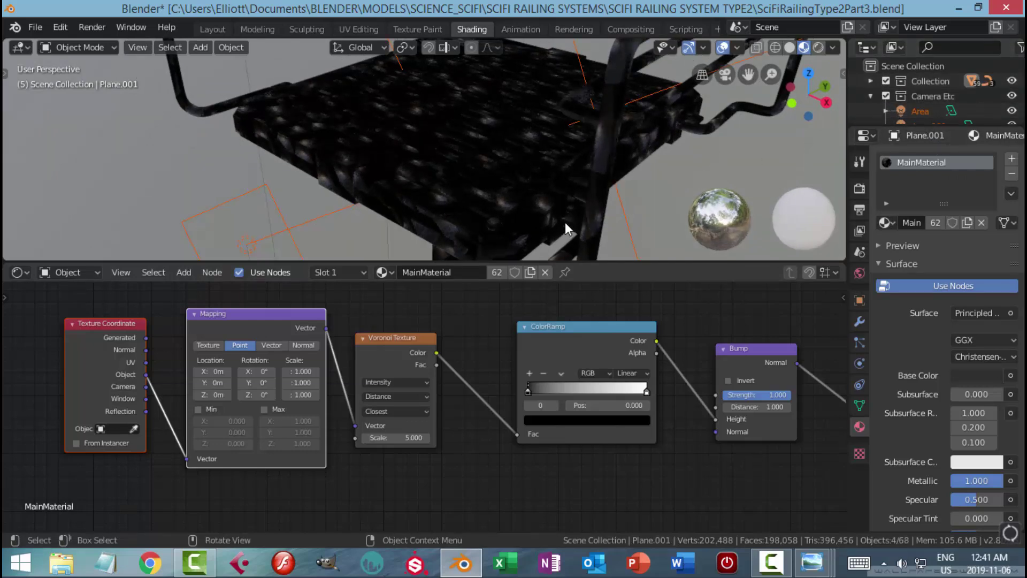
{"action": "left_click_drag", "start_coordinate": [563, 261], "coordinate": [562, 312]}
{"action": "mouse_move", "coordinate": [556, 274]}
{"action": "middle_mouse_down"}
{"action": "mouse_move", "coordinate": [534, 223]}
{"action": "mouse_move", "coordinate": [569, 249]}
{"action": "middle_mouse_up"}
{"action": "left_click", "coordinate": [833, 48]}
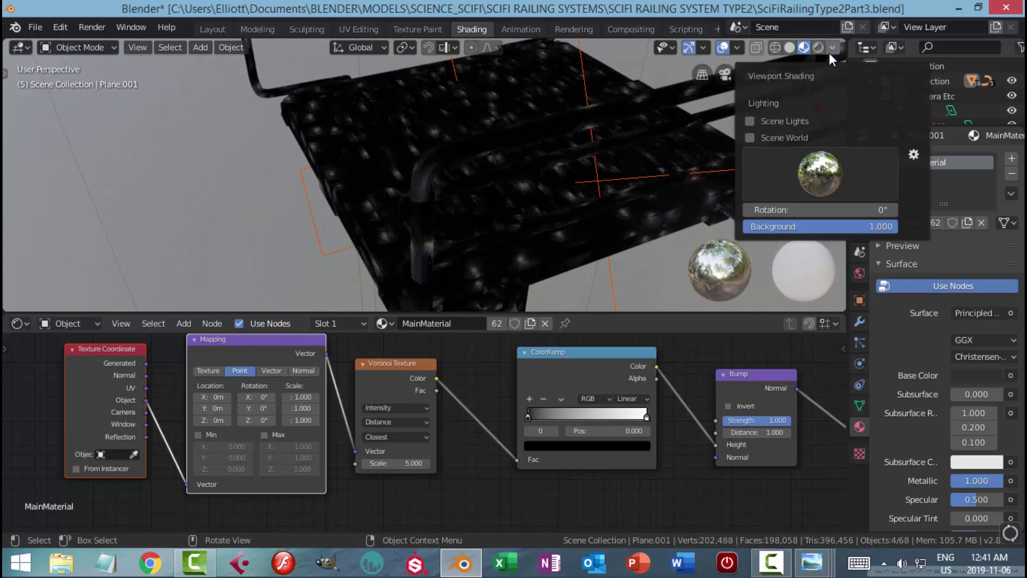
{"action": "left_click", "coordinate": [752, 121]}
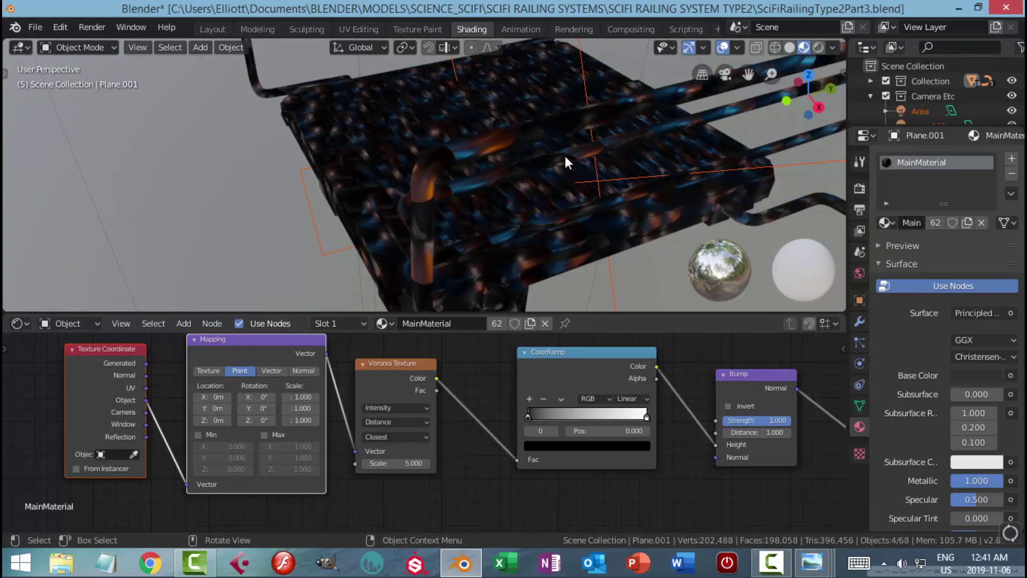
{"action": "middle_click_drag", "start_coordinate": [541, 169], "coordinate": [559, 152]}
{"action": "scroll", "coordinate": [568, 196], "scroll_direction": "up", "scroll_amount": 3}
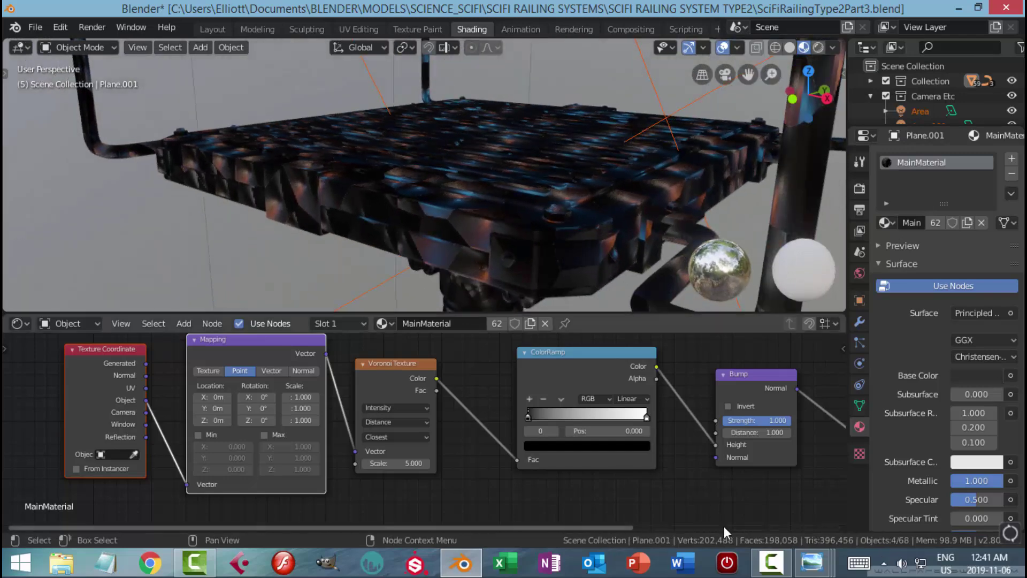
Step: Check the Voronoi Texture settings in MaterialScratches.jpg in Windows Photo Viewer and return to Blender
{"action": "mouse_move", "coordinate": [812, 563]}
{"action": "left_click", "coordinate": [593, 487]}
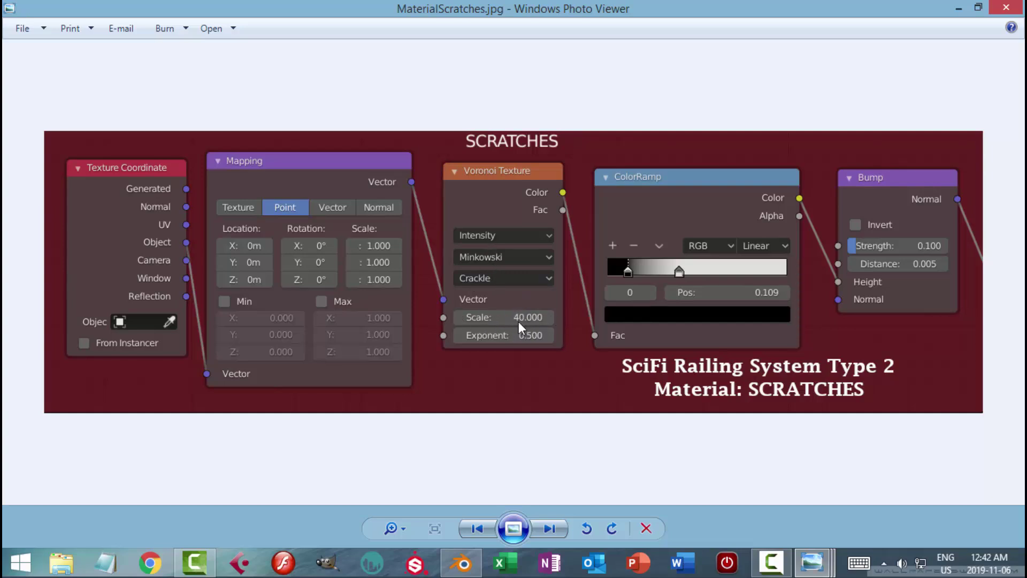
{"action": "left_click", "coordinate": [462, 562]}
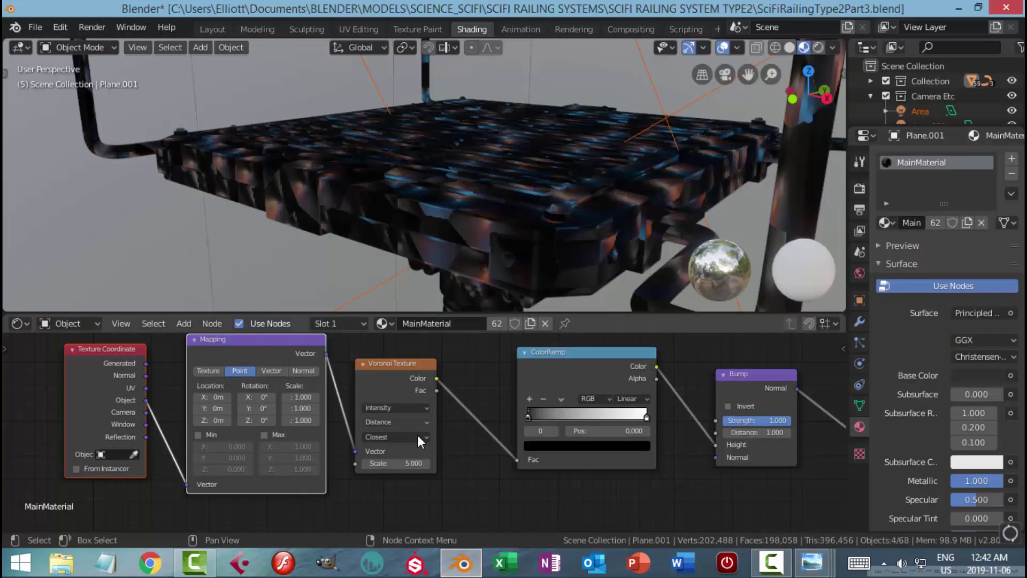
Step: Configure the Voronoi Texture with the Minkowski distance metric, Crackle feature output and a scale of 40
{"action": "scroll", "coordinate": [425, 435], "scroll_direction": "up", "scroll_amount": 3}
{"action": "scroll", "coordinate": [484, 432], "scroll_direction": "up", "scroll_amount": 1}
{"action": "left_click", "coordinate": [433, 386]}
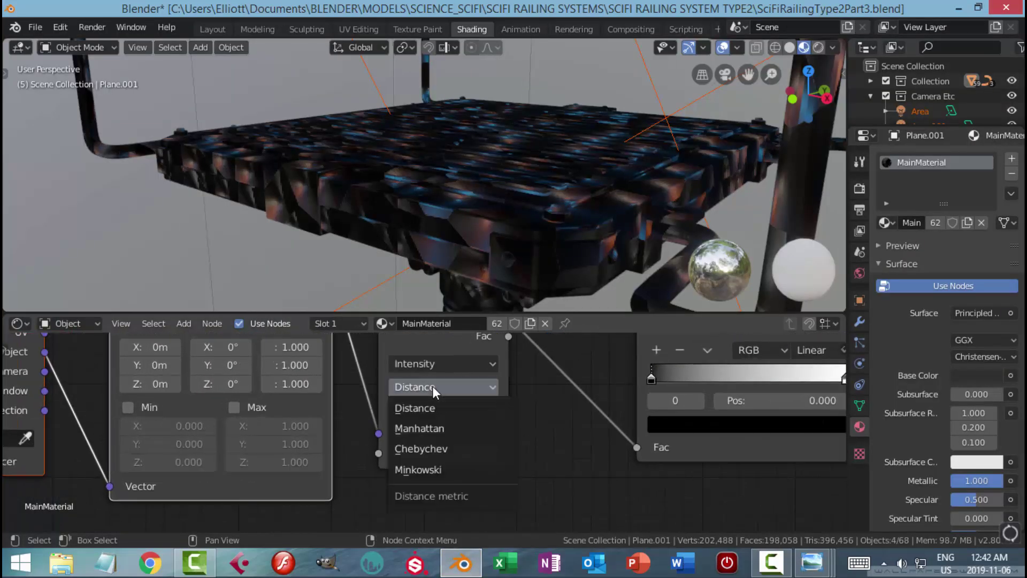
{"action": "left_click", "coordinate": [428, 470]}
{"action": "mouse_move", "coordinate": [528, 237]}
{"action": "middle_mouse_down"}
{"action": "mouse_move", "coordinate": [523, 228]}
{"action": "mouse_move", "coordinate": [516, 251]}
{"action": "middle_mouse_up"}
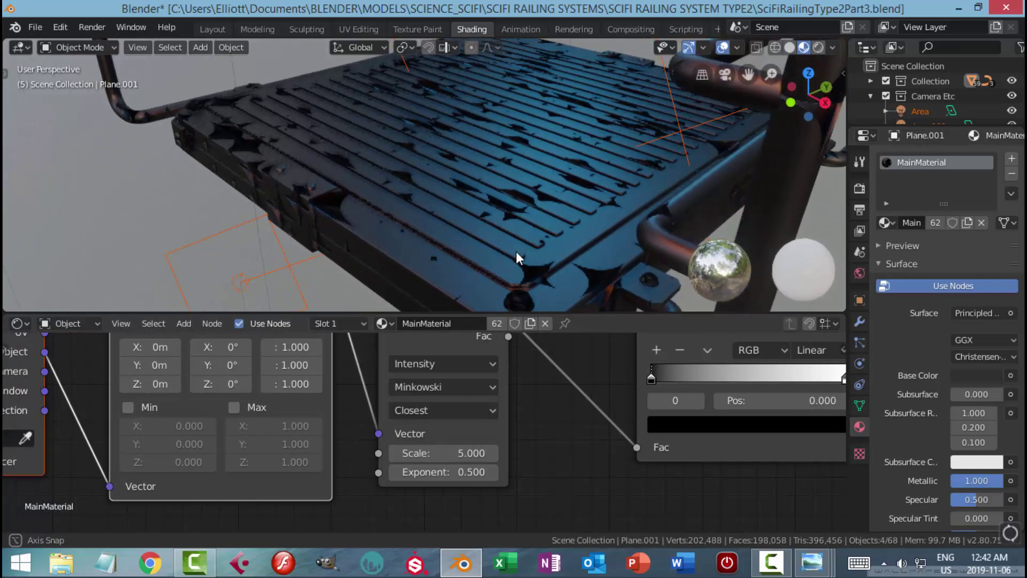
{"action": "left_click", "coordinate": [433, 411]}
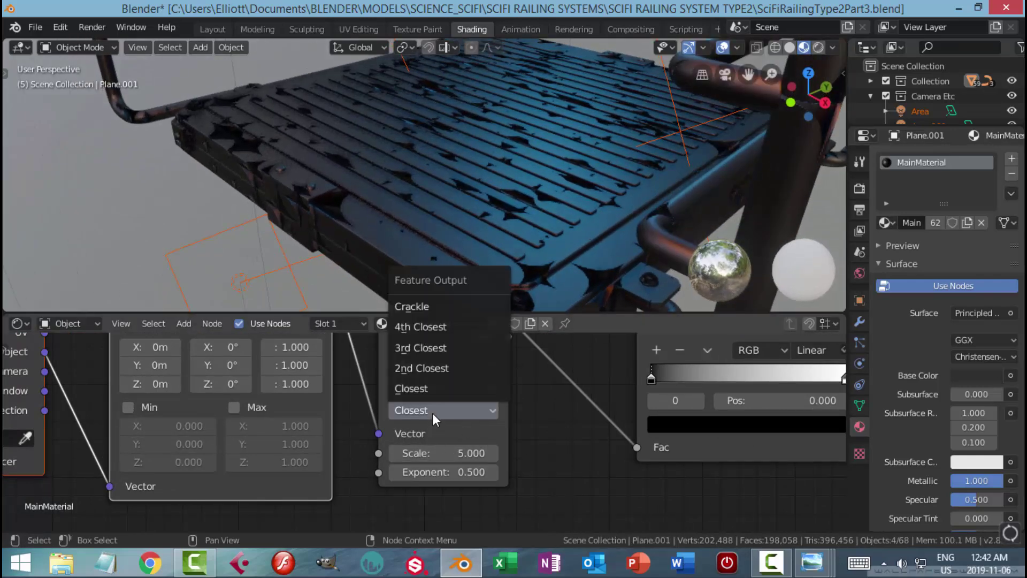
{"action": "left_click", "coordinate": [434, 308]}
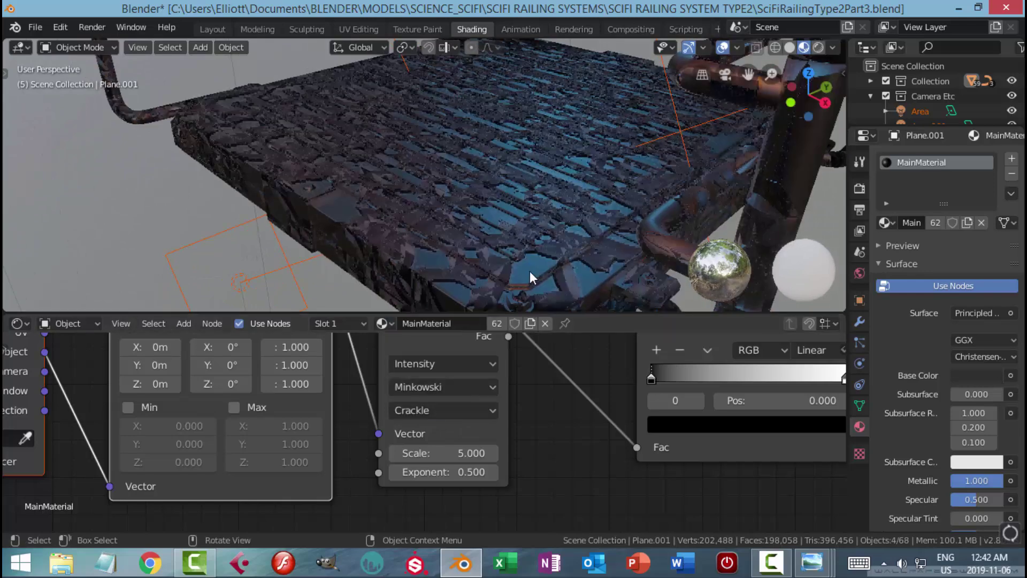
{"action": "double_click", "coordinate": [455, 453]}
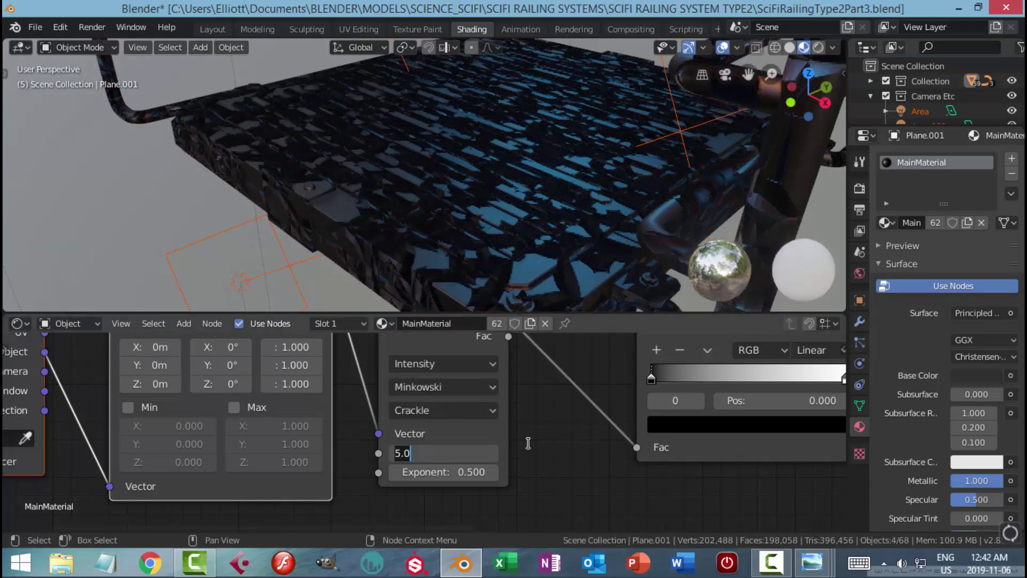
{"action": "type", "text": "40"}
{"action": "key", "text": "Return"}
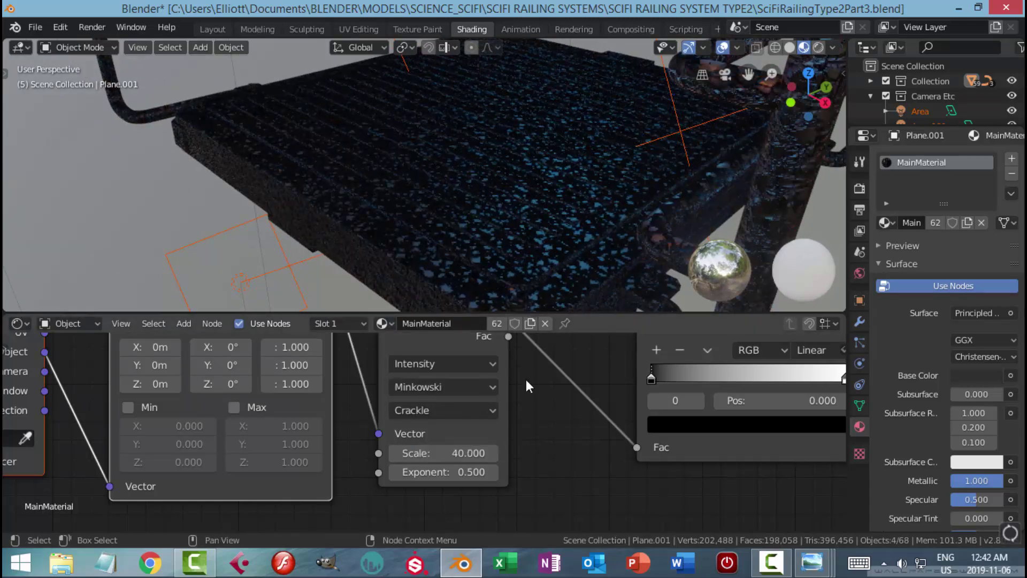
Step: Move the ColorRamp's black stop to about a third of the ramp and its white stop to position 0.541, checking the platform surface up close
{"action": "scroll", "coordinate": [519, 241], "scroll_direction": "up", "scroll_amount": 2}
{"action": "middle_click_drag", "start_coordinate": [520, 245], "coordinate": [532, 192]}
{"action": "scroll", "coordinate": [526, 212], "scroll_direction": "up", "scroll_amount": 2}
{"action": "scroll", "coordinate": [544, 204], "scroll_direction": "down", "scroll_amount": 3}
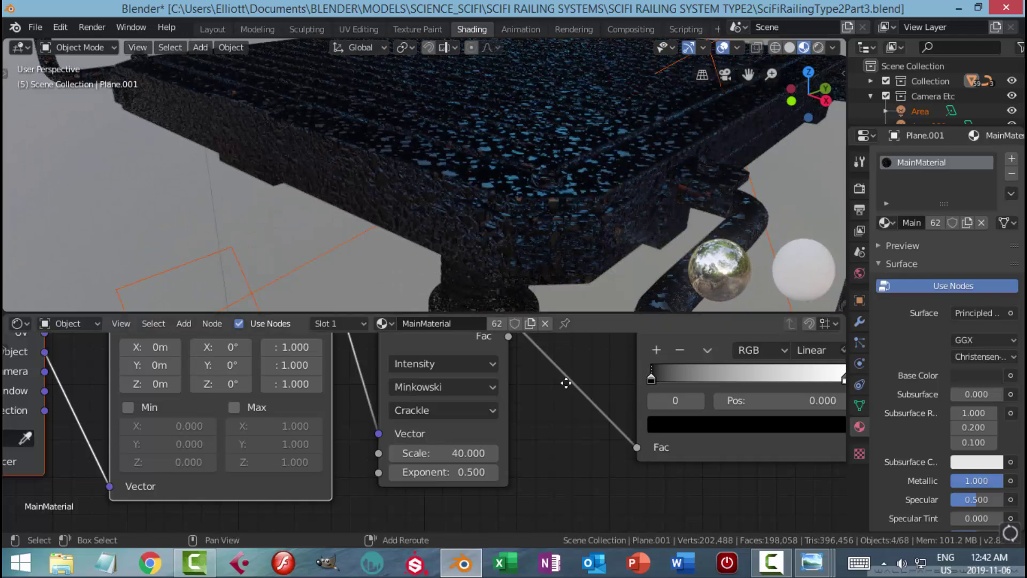
{"action": "scroll", "coordinate": [553, 384], "scroll_direction": "down", "scroll_amount": 2}
{"action": "middle_click_drag", "start_coordinate": [655, 395], "coordinate": [547, 442]}
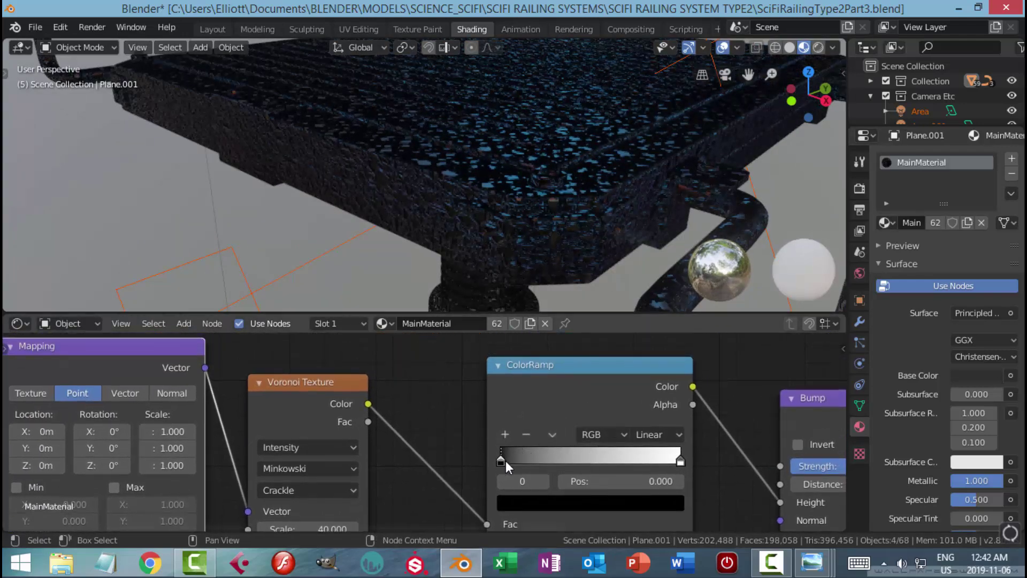
{"action": "left_click_drag", "start_coordinate": [504, 460], "coordinate": [563, 468]}
{"action": "left_click_drag", "start_coordinate": [678, 461], "coordinate": [593, 466]}
{"action": "scroll", "coordinate": [659, 455], "scroll_direction": "down", "scroll_amount": 2}
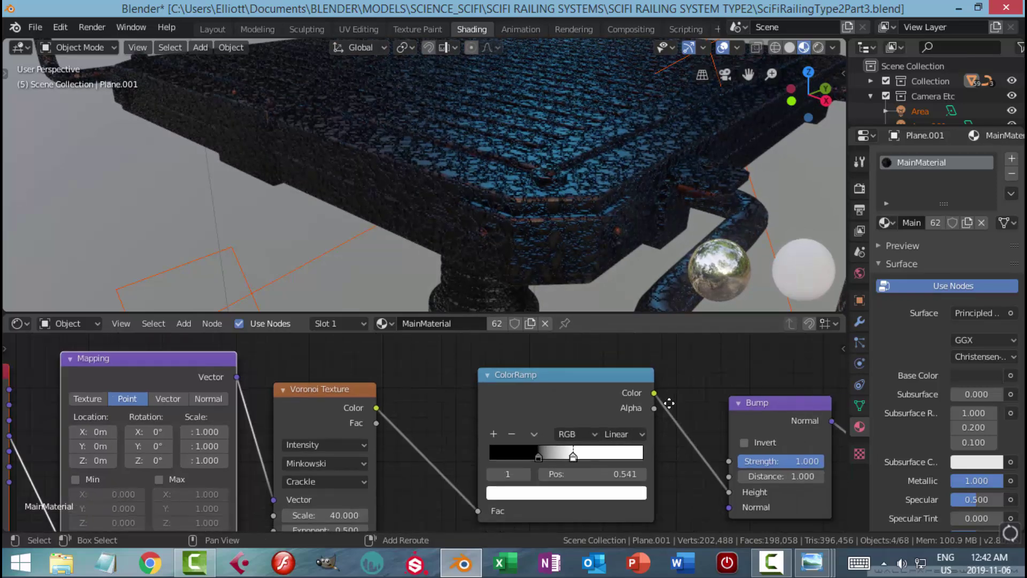
{"action": "middle_click_drag", "start_coordinate": [670, 396], "coordinate": [661, 415]}
{"action": "scroll", "coordinate": [556, 238], "scroll_direction": "up", "scroll_amount": 4}
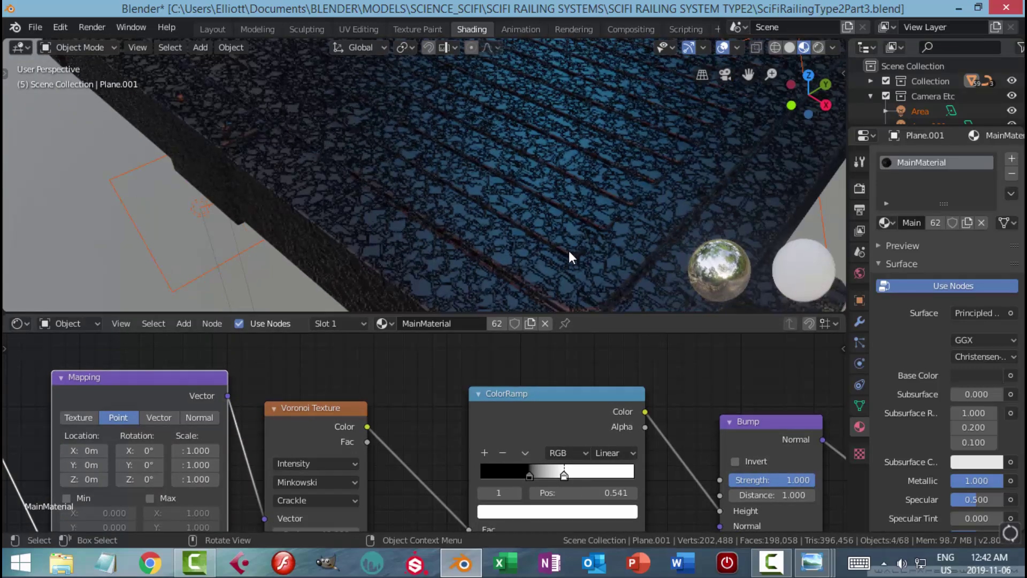
{"action": "scroll", "coordinate": [566, 254], "scroll_direction": "up", "scroll_amount": 4}
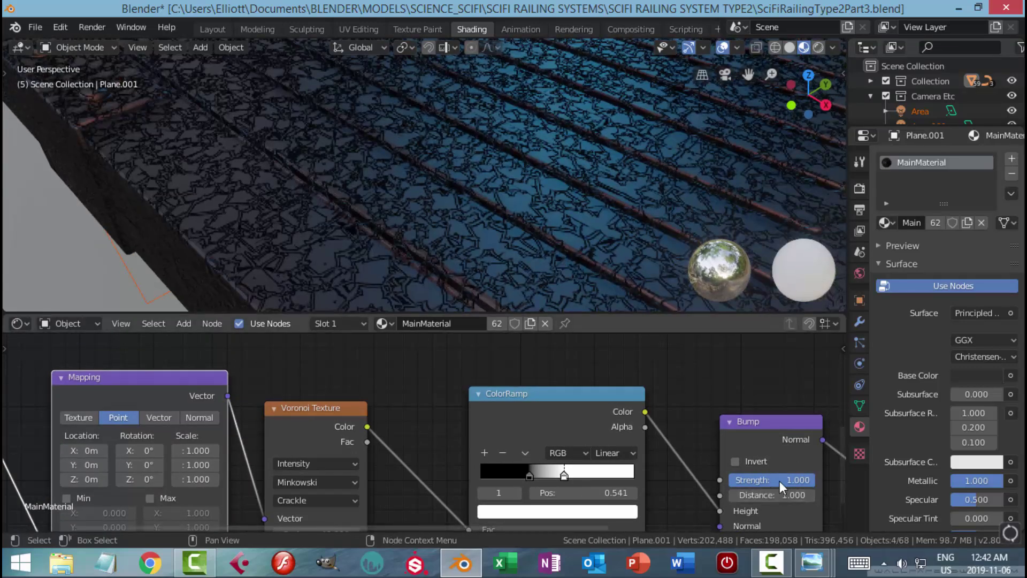
Step: Check the Bump node settings in MaterialScratches.jpg in Windows Photo Viewer
{"action": "scroll", "coordinate": [556, 243], "scroll_direction": "down", "scroll_amount": 5}
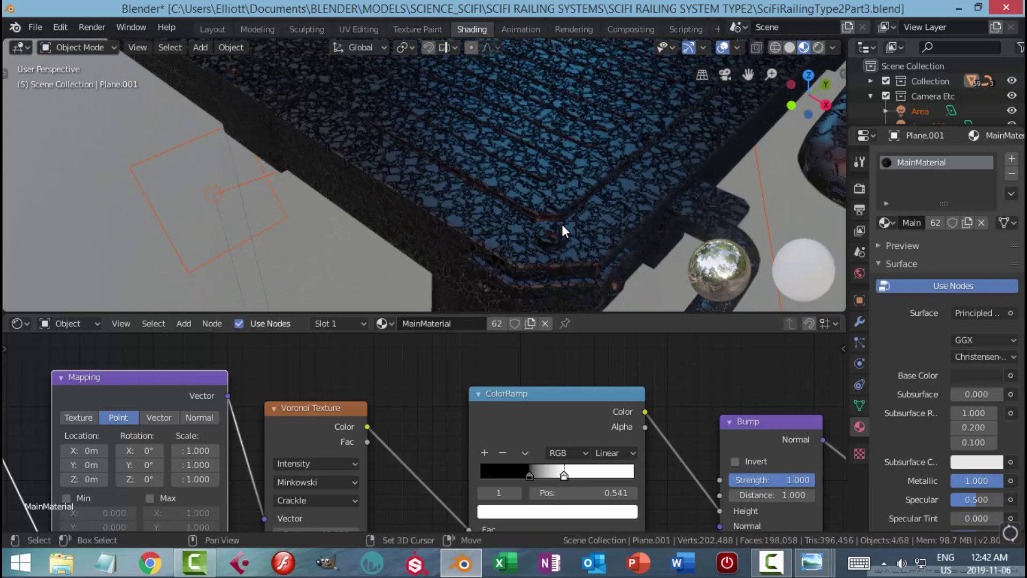
{"action": "scroll", "coordinate": [562, 206], "scroll_direction": "down", "scroll_amount": 5}
{"action": "middle_click_drag", "start_coordinate": [693, 462], "coordinate": [719, 405]}
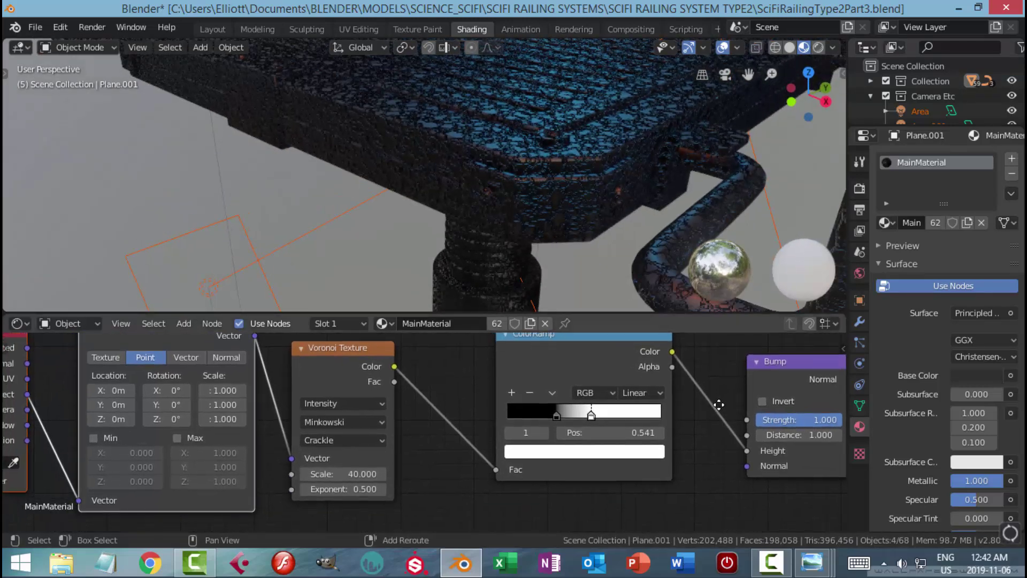
{"action": "mouse_move", "coordinate": [817, 571]}
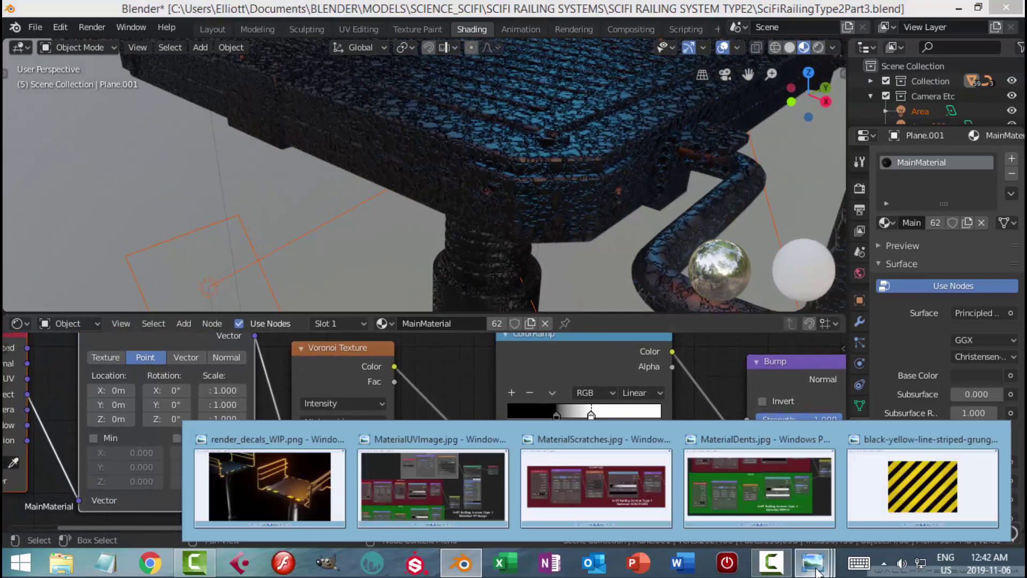
{"action": "left_click", "coordinate": [556, 490]}
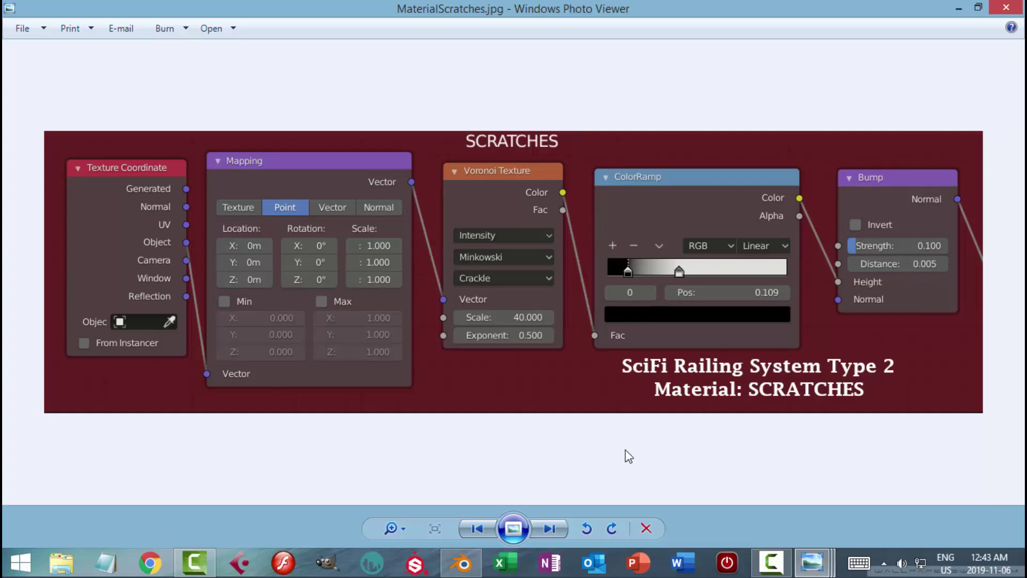
Step: Return to Blender and set the Bump node's strength to 0.1 and distance to 0.005
{"action": "left_click", "coordinate": [463, 563]}
{"action": "middle_click_drag", "start_coordinate": [762, 426], "coordinate": [533, 444]}
{"action": "left_click", "coordinate": [586, 438]}
{"action": "type", "text": "0.1"}
{"action": "key", "text": "Return"}
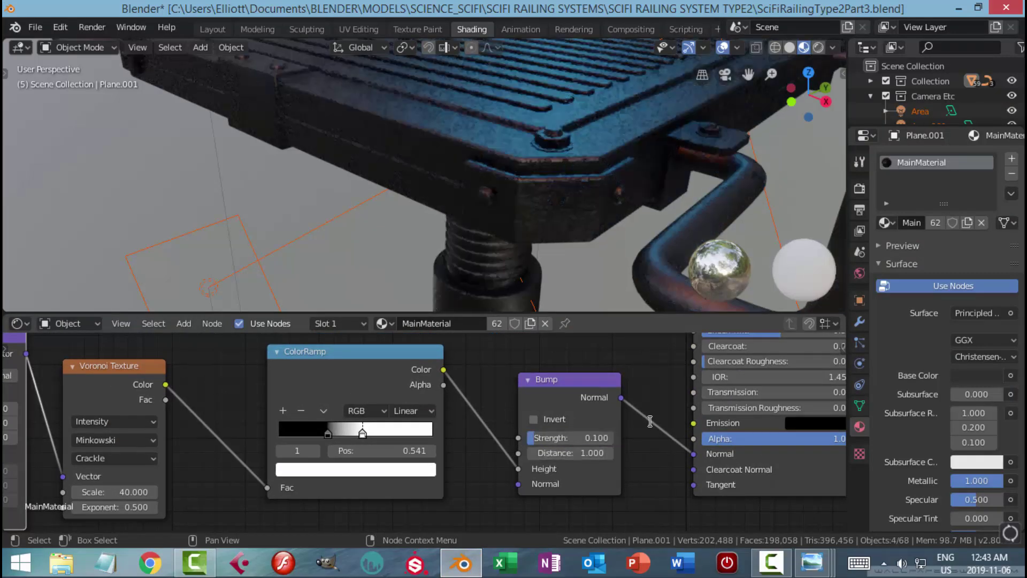
{"action": "middle_click_drag", "start_coordinate": [583, 223], "coordinate": [599, 193]}
{"action": "left_click", "coordinate": [583, 452]}
{"action": "type", "text": "0.005"}
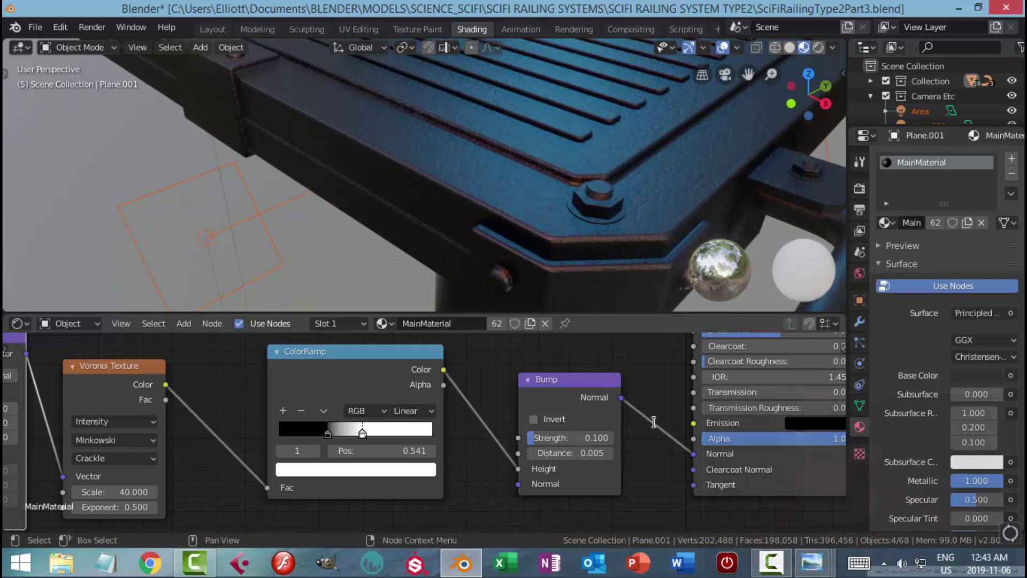
{"action": "key", "text": "Return"}
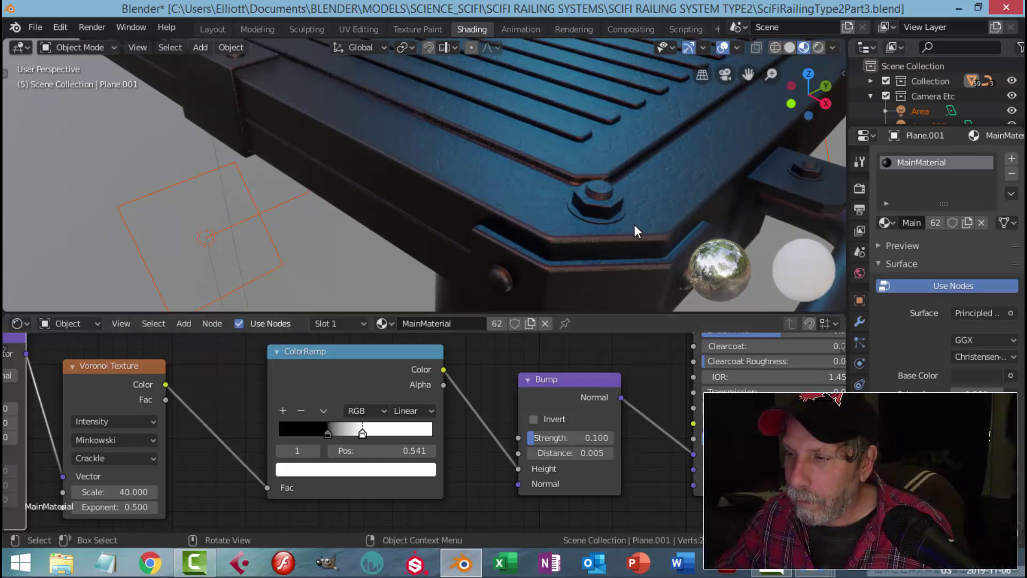
Step: Inspect the bumped platform surface up close and check the ColorRamp stops in MaterialScratches.jpg
{"action": "middle_click_drag", "start_coordinate": [656, 233], "coordinate": [625, 204]}
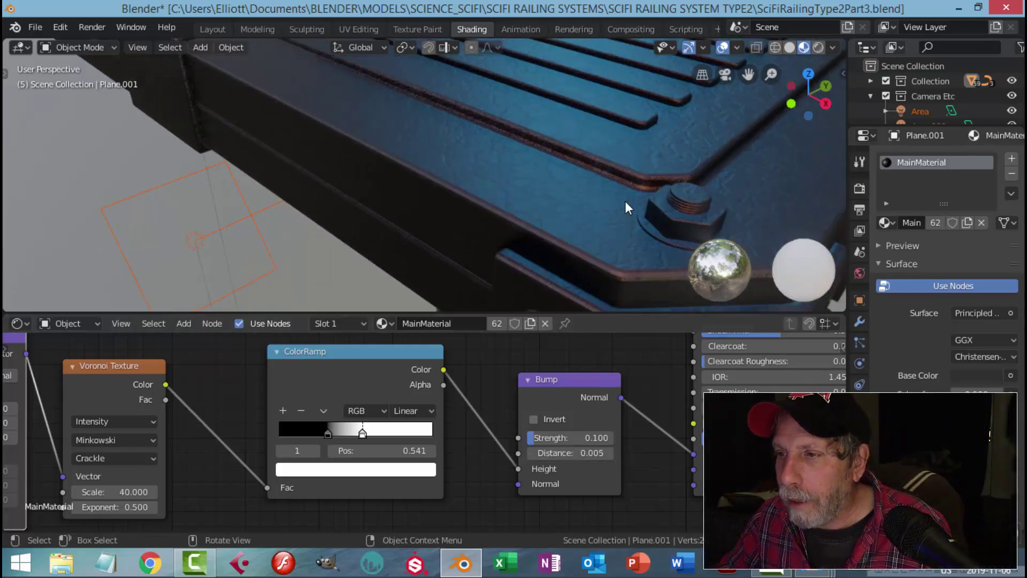
{"action": "middle_click_drag", "start_coordinate": [708, 211], "coordinate": [670, 216]}
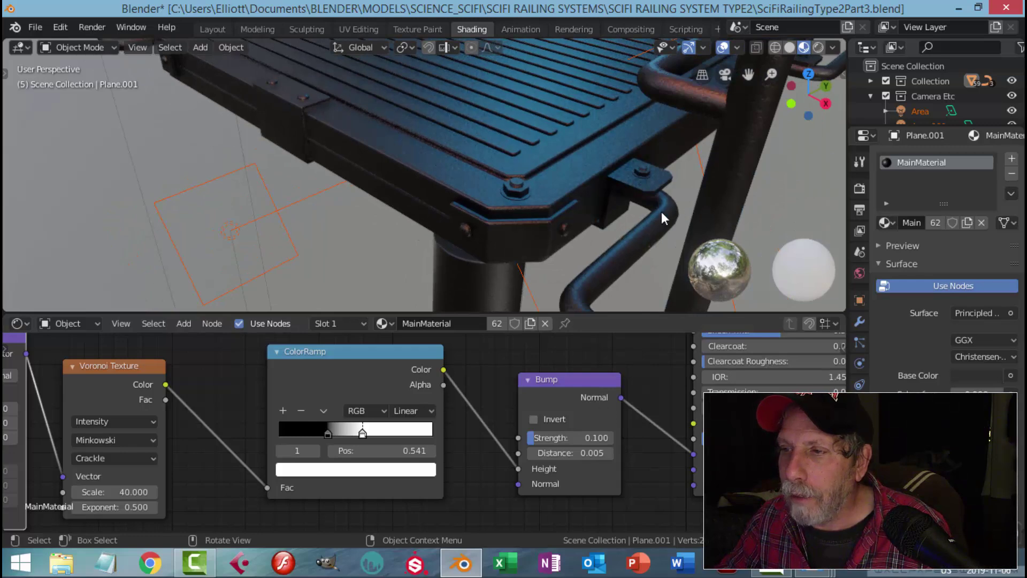
{"action": "middle_click_drag", "start_coordinate": [619, 197], "coordinate": [595, 214]}
{"action": "scroll", "coordinate": [596, 214], "scroll_direction": "up", "scroll_amount": 2}
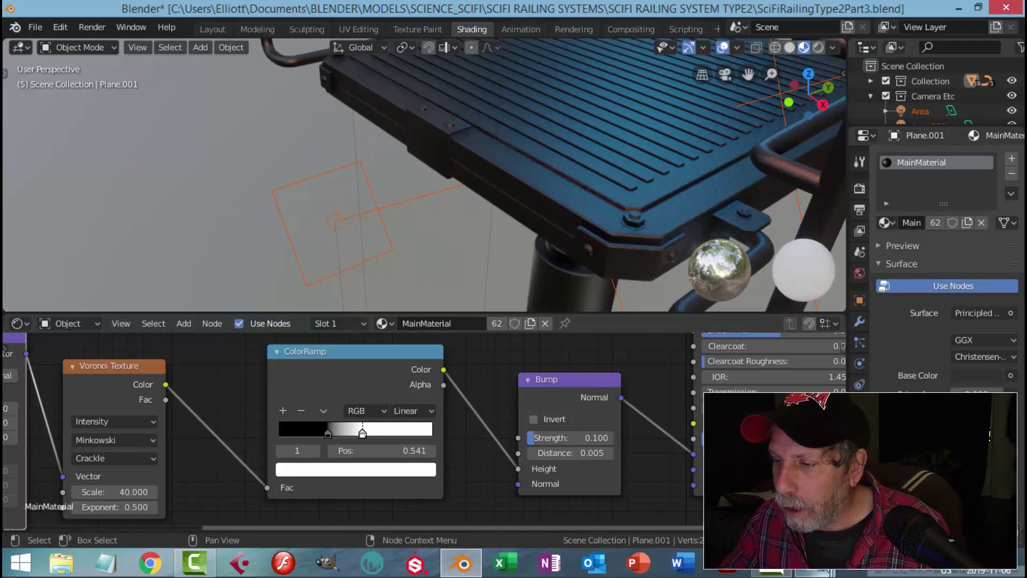
{"action": "left_click", "coordinate": [814, 571]}
{"action": "left_click", "coordinate": [597, 484]}
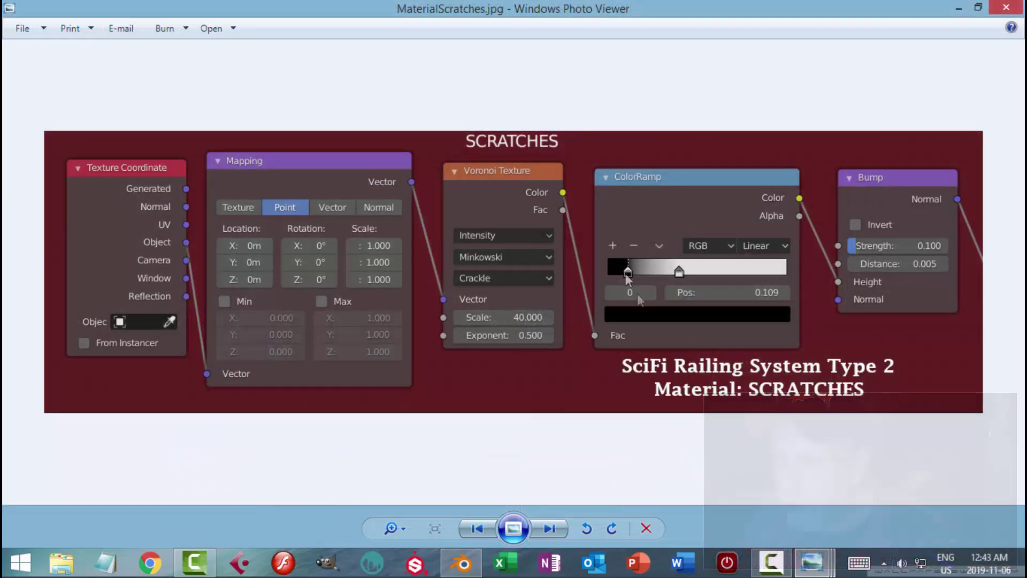
Step: Return to Blender, move the ColorRamp's black stop to about 0.21 and white stop to 0.350, and save the file
{"action": "left_click", "coordinate": [464, 563]}
{"action": "left_click_drag", "start_coordinate": [328, 433], "coordinate": [304, 430]}
{"action": "mouse_move", "coordinate": [357, 438]}
{"action": "left_mouse_down"}
{"action": "mouse_move", "coordinate": [341, 437]}
{"action": "mouse_move", "coordinate": [359, 436]}
{"action": "left_mouse_up"}
{"action": "left_click_drag", "start_coordinate": [357, 433], "coordinate": [324, 441]}
{"action": "scroll", "coordinate": [595, 237], "scroll_direction": "down", "scroll_amount": 5}
{"action": "middle_click_drag", "start_coordinate": [573, 233], "coordinate": [587, 240]}
{"action": "scroll", "coordinate": [572, 250], "scroll_direction": "up", "scroll_amount": 2}
{"action": "scroll", "coordinate": [576, 237], "scroll_direction": "down", "scroll_amount": 4}
{"action": "key", "text": "ctrl+s"}
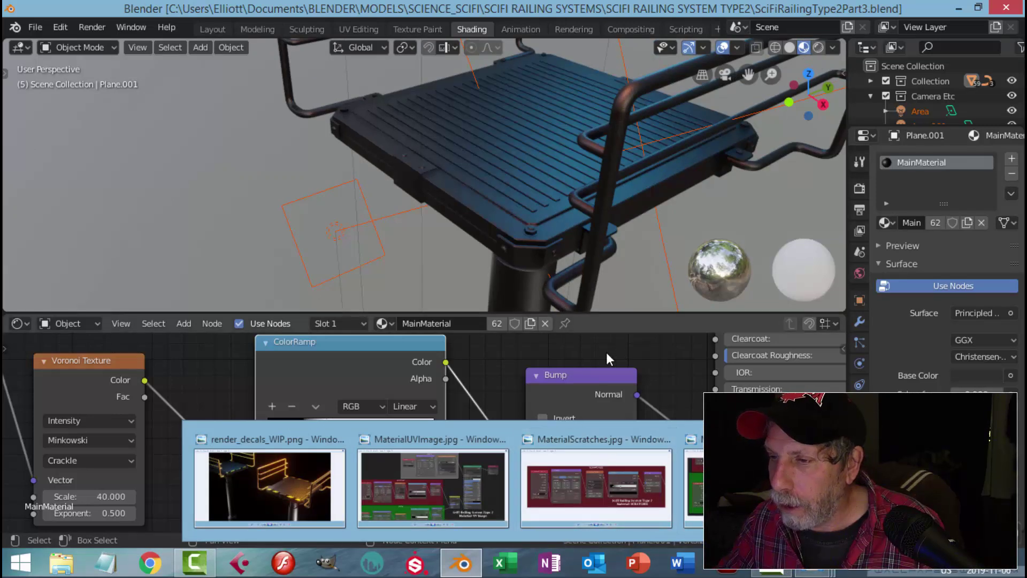
Step: Maximize the node editor and duplicate the scratches chain from Texture Coordinate to Bump, placing the copy below the original
{"action": "scroll", "coordinate": [610, 356], "scroll_direction": "down", "scroll_amount": 2}
{"action": "scroll", "coordinate": [596, 385], "scroll_direction": "down", "scroll_amount": 3}
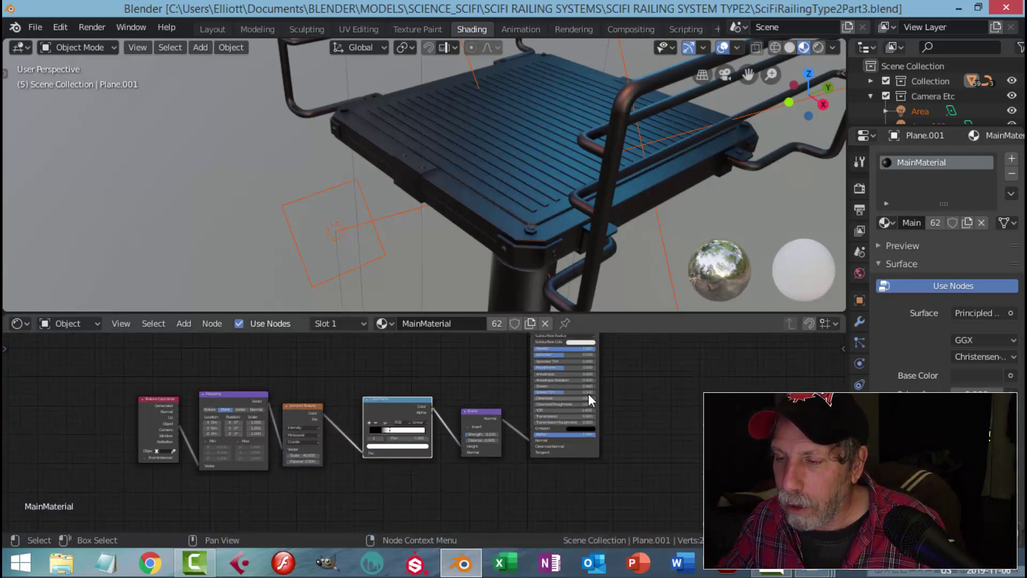
{"action": "scroll", "coordinate": [589, 470], "scroll_direction": "up", "scroll_amount": 3}
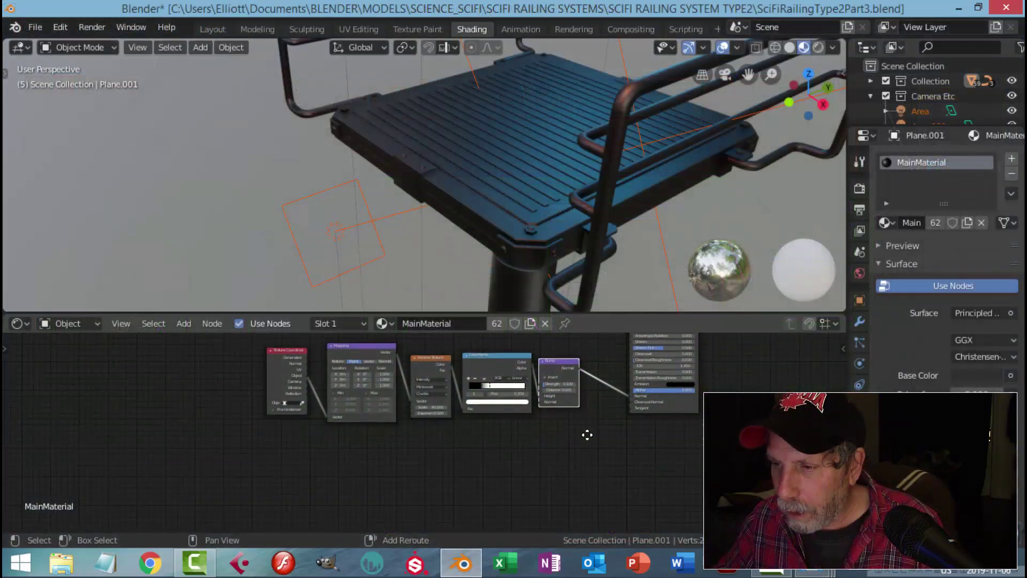
{"action": "key", "text": "ctrl+space"}
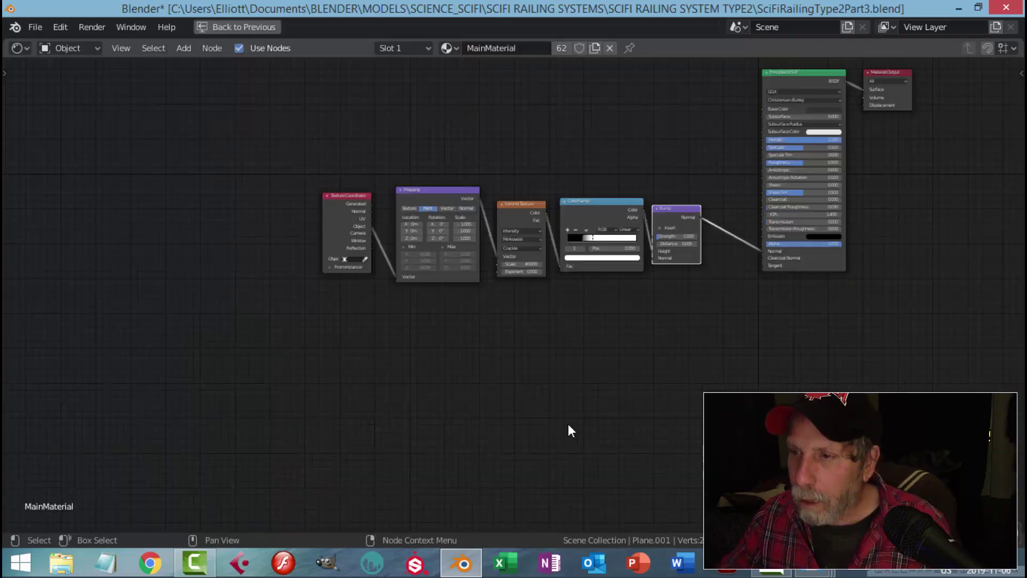
{"action": "scroll", "coordinate": [577, 434], "scroll_direction": "up", "scroll_amount": 3}
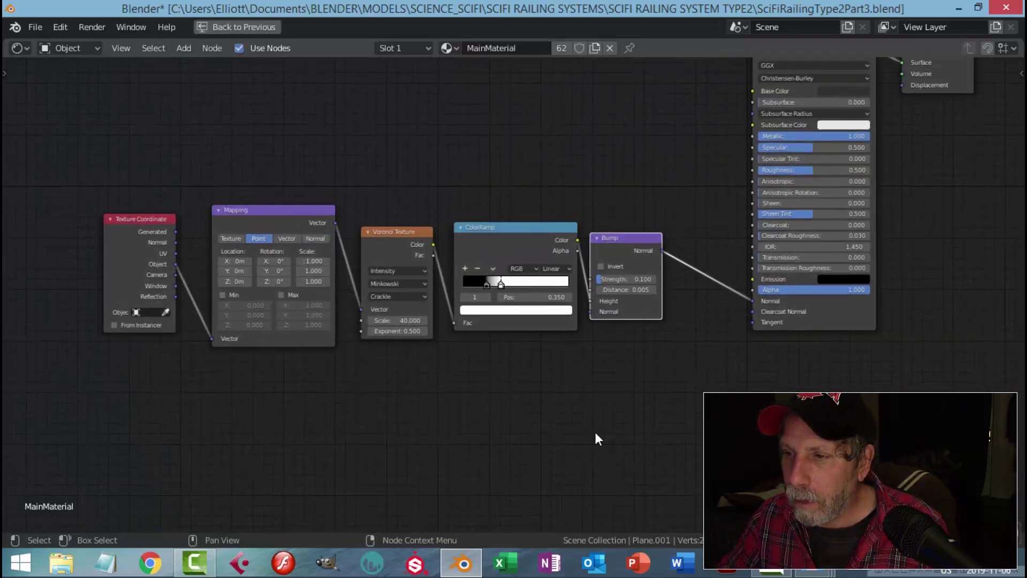
{"action": "key", "text": "b"}
{"action": "left_click_drag", "start_coordinate": [76, 162], "coordinate": [666, 376]}
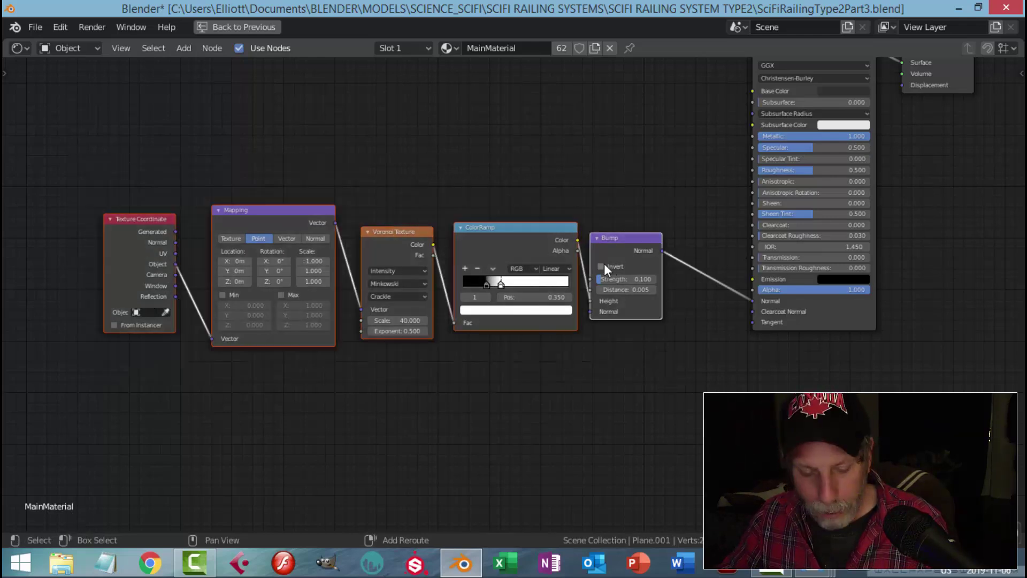
{"action": "key", "text": "shift+d"}
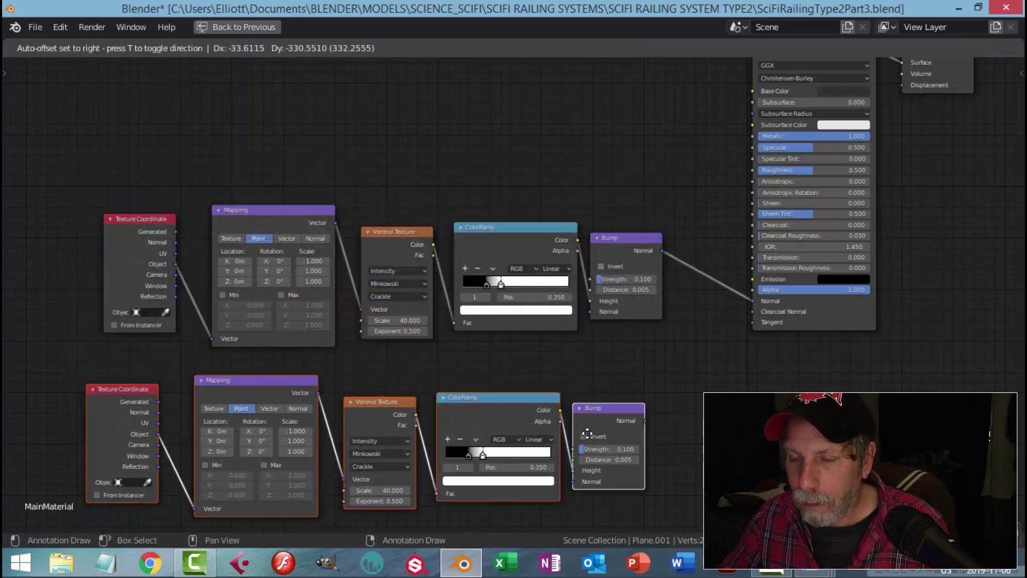
{"action": "left_click", "coordinate": [595, 436]}
Step: Switch the duplicated chain's Voronoi Texture node to a Noise Texture
{"action": "middle_click_drag", "start_coordinate": [753, 381], "coordinate": [807, 309]}
{"action": "scroll", "coordinate": [639, 342], "scroll_direction": "up", "scroll_amount": 2}
{"action": "left_click", "coordinate": [419, 335]}
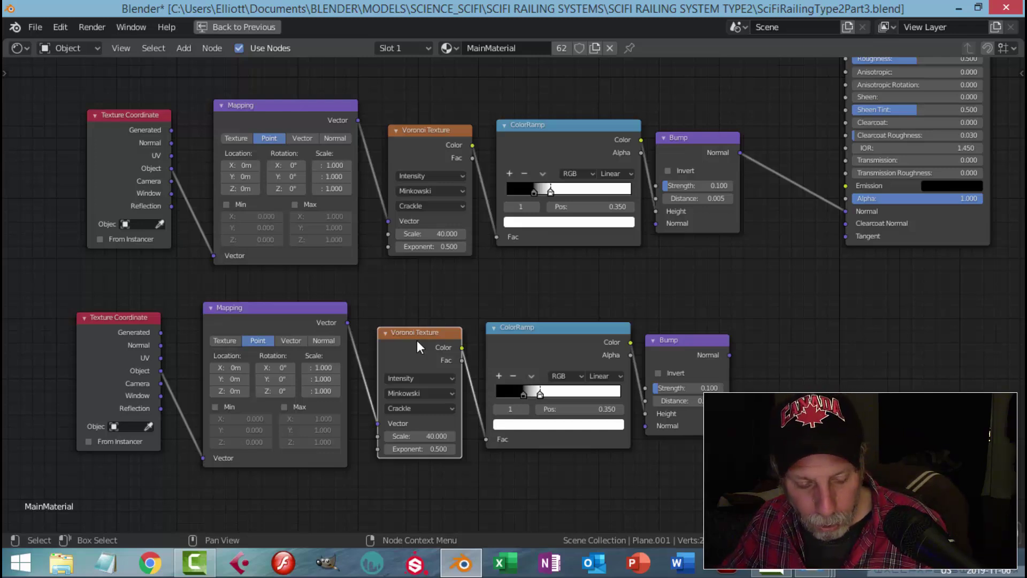
{"action": "key", "text": "shift+s"}
{"action": "mouse_move", "coordinate": [416, 341]}
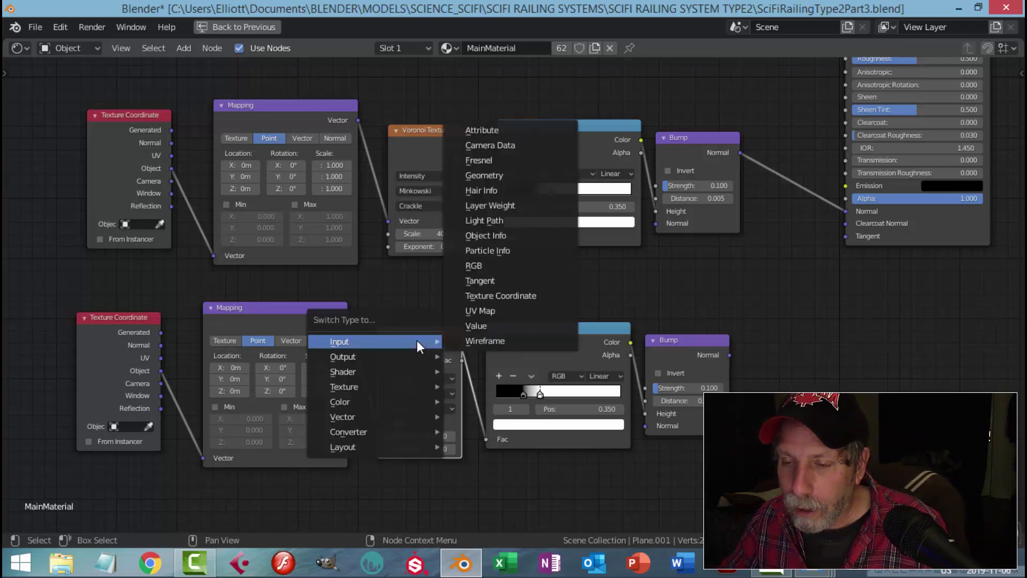
{"action": "mouse_move", "coordinate": [378, 385]}
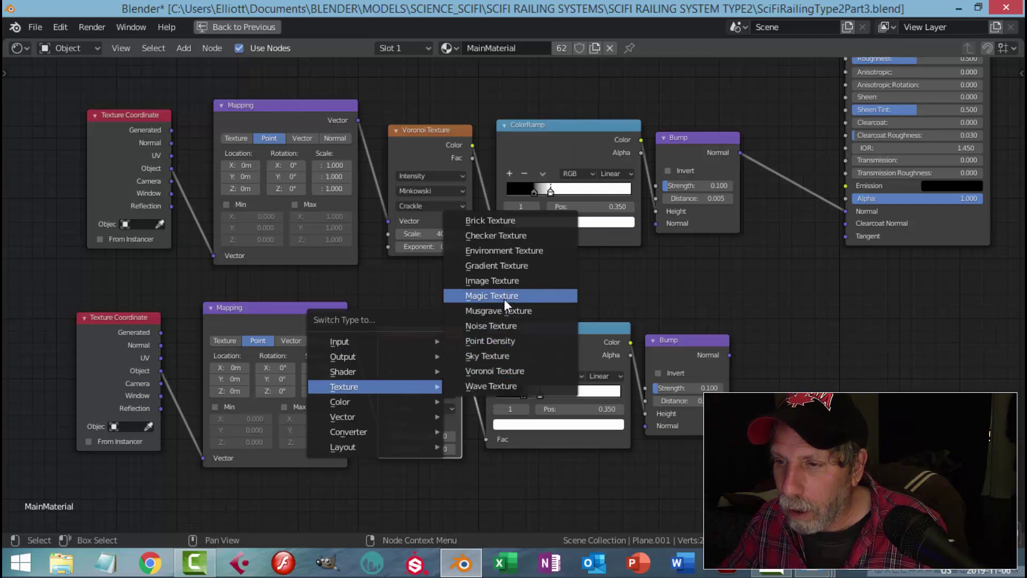
{"action": "left_click", "coordinate": [509, 324]}
{"action": "scroll", "coordinate": [551, 429], "scroll_direction": "up", "scroll_amount": 2}
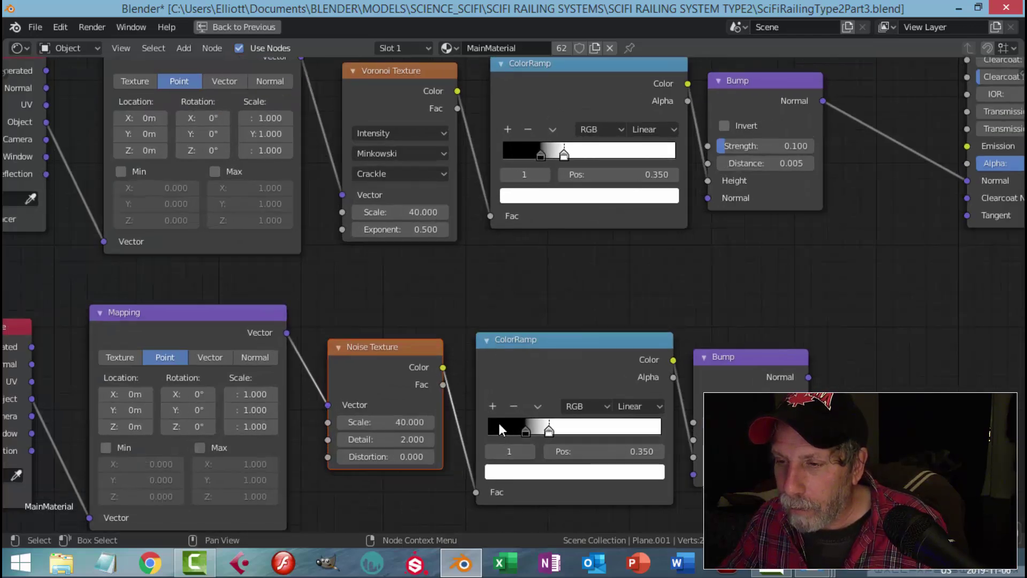
{"action": "scroll", "coordinate": [499, 422], "scroll_direction": "down", "scroll_amount": 2}
{"action": "scroll", "coordinate": [491, 418], "scroll_direction": "up", "scroll_amount": 2}
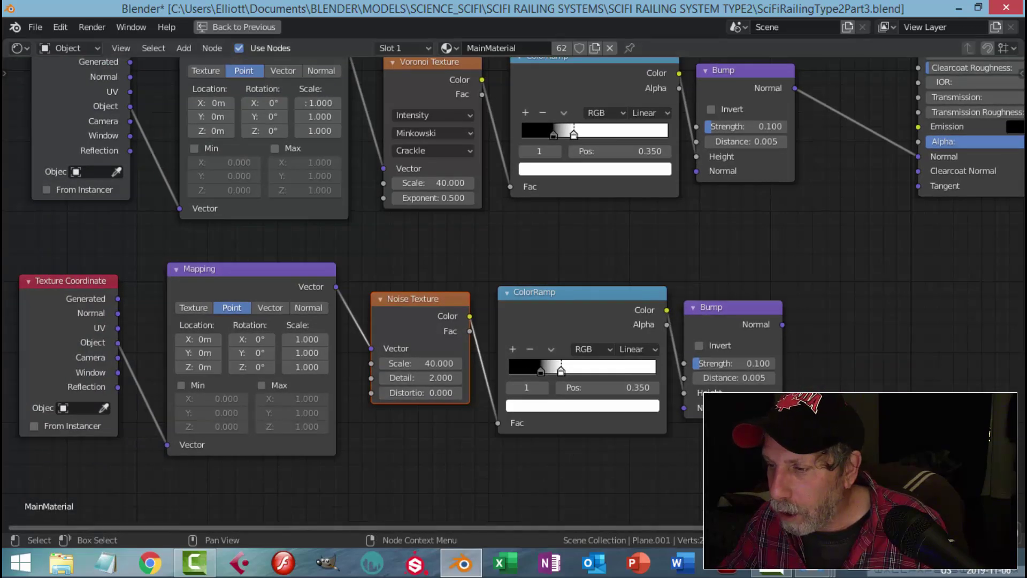
Step: Check the dents node settings in MaterialDents.jpg in Windows Photo Viewer and return to Blender
{"action": "mouse_move", "coordinate": [814, 571]}
{"action": "left_click", "coordinate": [605, 484]}
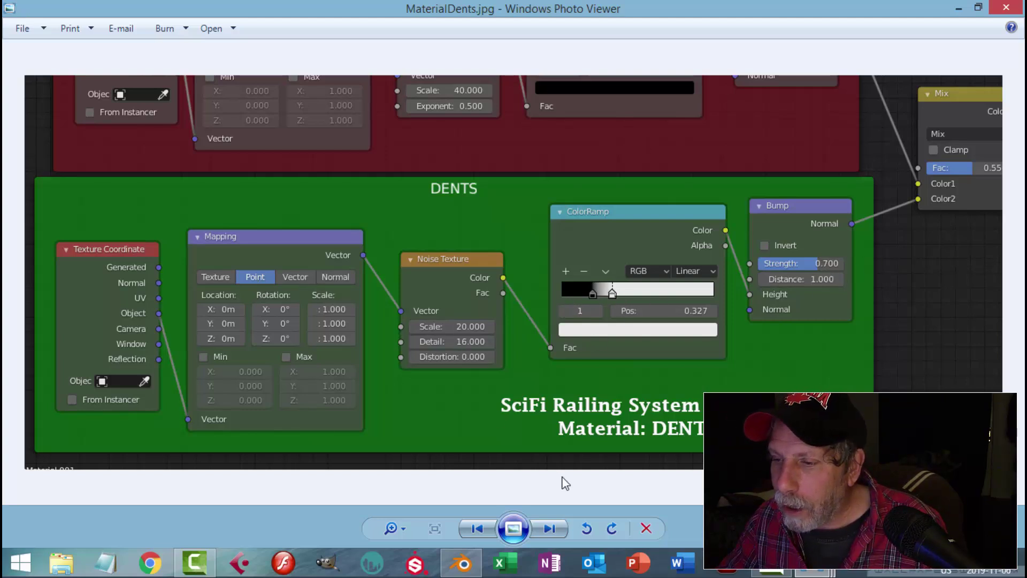
{"action": "mouse_move", "coordinate": [805, 572]}
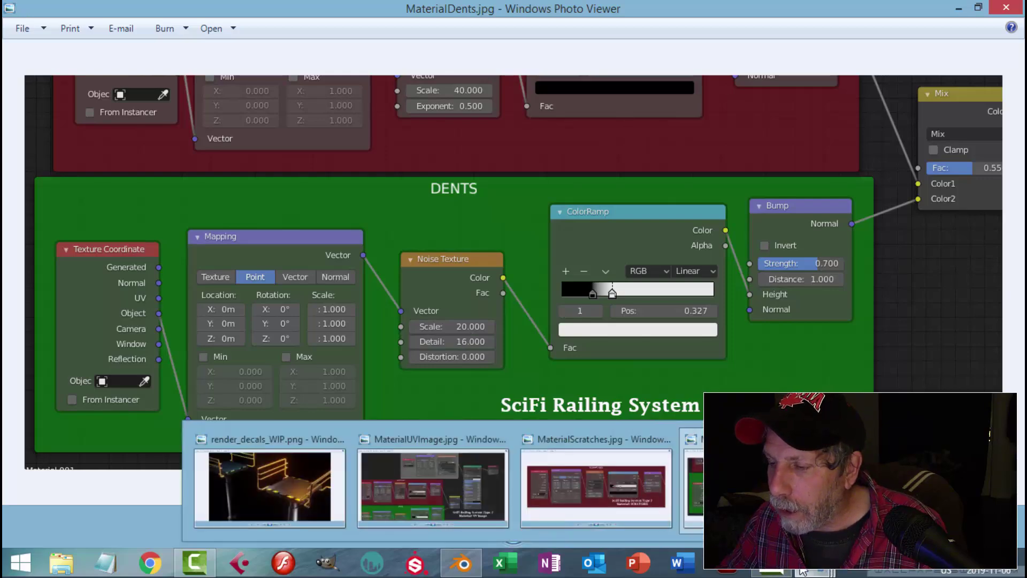
{"action": "left_click", "coordinate": [463, 562]}
Step: Set the lower chain's ColorRamp black stop to position 0.123 and its white stop to about the middle of the ramp
{"action": "middle_click_drag", "start_coordinate": [749, 230], "coordinate": [639, 303]}
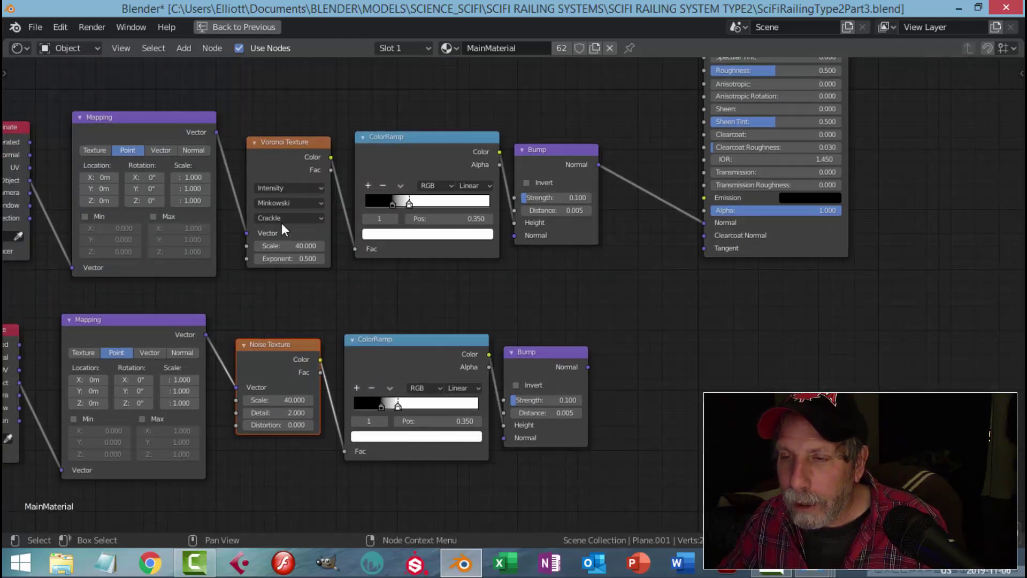
{"action": "left_click_drag", "start_coordinate": [398, 406], "coordinate": [371, 406]}
{"action": "left_click", "coordinate": [380, 406]}
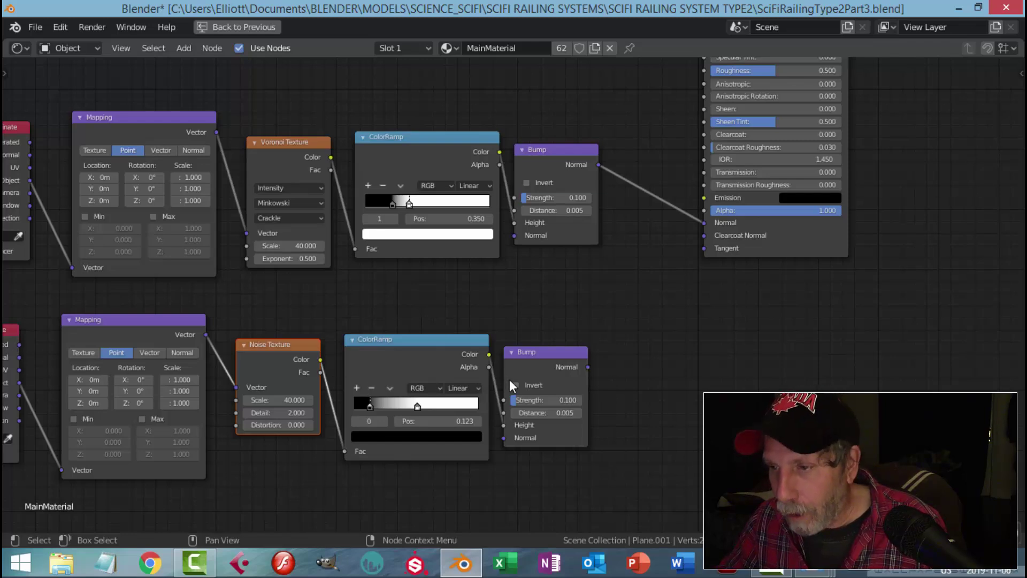
Step: Move the Principled BSDF and Material Output nodes farther from the two Bump nodes to make room between them
{"action": "scroll", "coordinate": [735, 289], "scroll_direction": "down", "scroll_amount": 3}
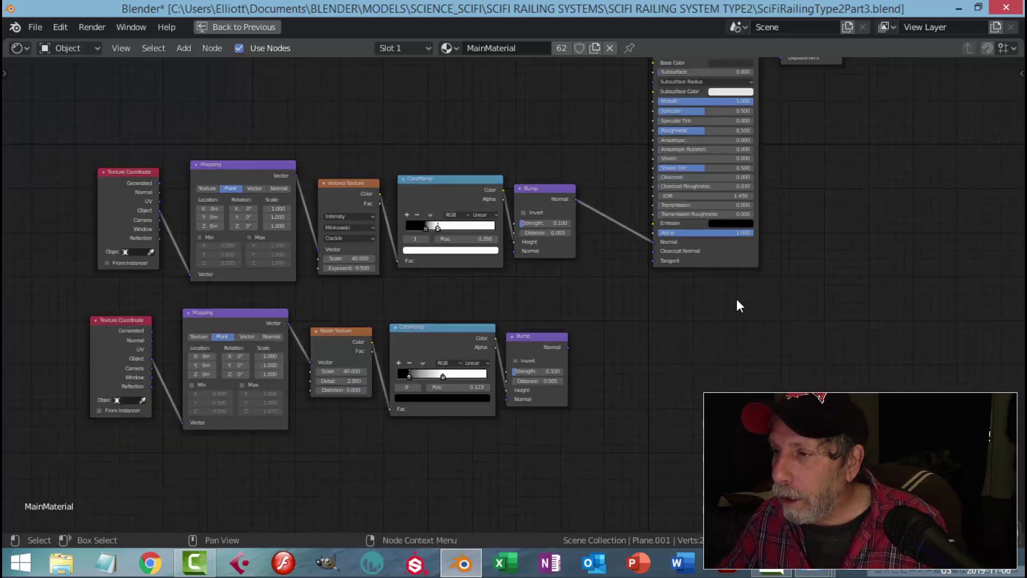
{"action": "middle_click_drag", "start_coordinate": [801, 320], "coordinate": [798, 363]}
{"action": "key", "text": "b"}
{"action": "left_click_drag", "start_coordinate": [603, 97], "coordinate": [798, 346]}
{"action": "key", "text": "g"}
{"action": "left_click", "coordinate": [869, 326]}
{"action": "scroll", "coordinate": [693, 365], "scroll_direction": "up", "scroll_amount": 2}
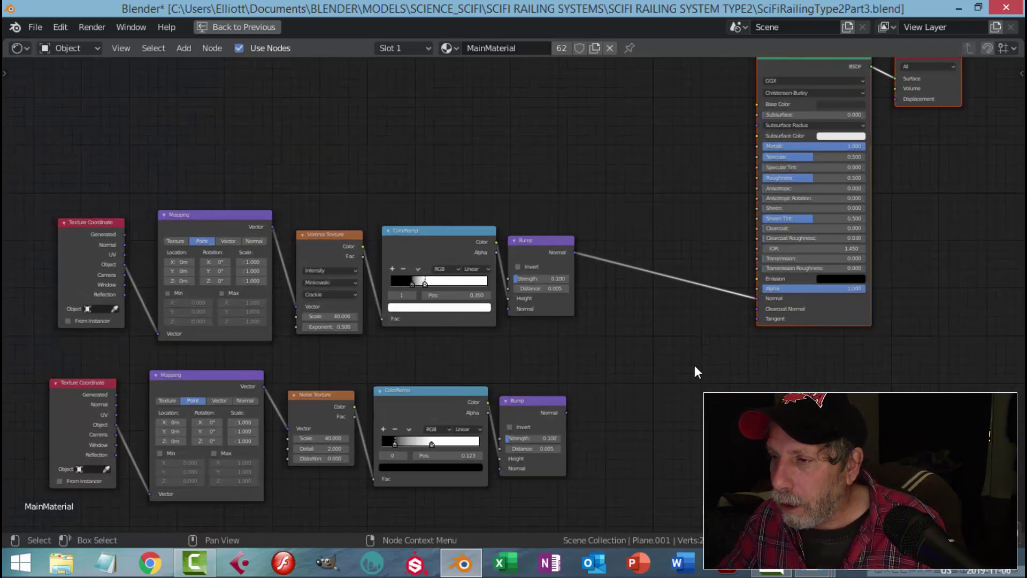
Step: Disconnect the scratches Bump from the Principled BSDF and add a Mix color node between the Bump nodes and the shader
{"action": "middle_click_drag", "start_coordinate": [693, 365], "coordinate": [671, 341]}
{"action": "scroll", "coordinate": [671, 342], "scroll_direction": "up", "scroll_amount": 1}
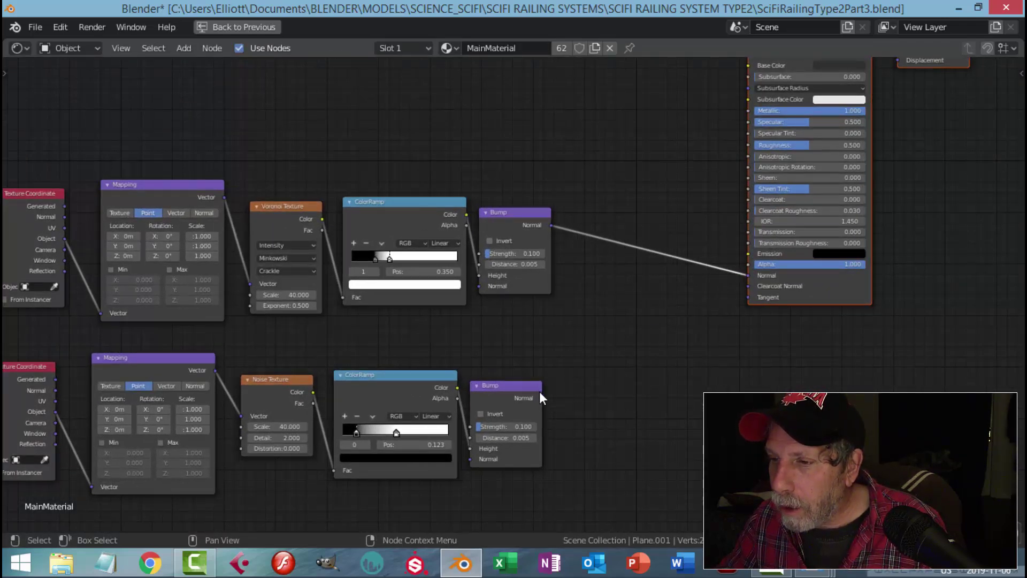
{"action": "left_click_drag", "start_coordinate": [542, 398], "coordinate": [598, 303]}
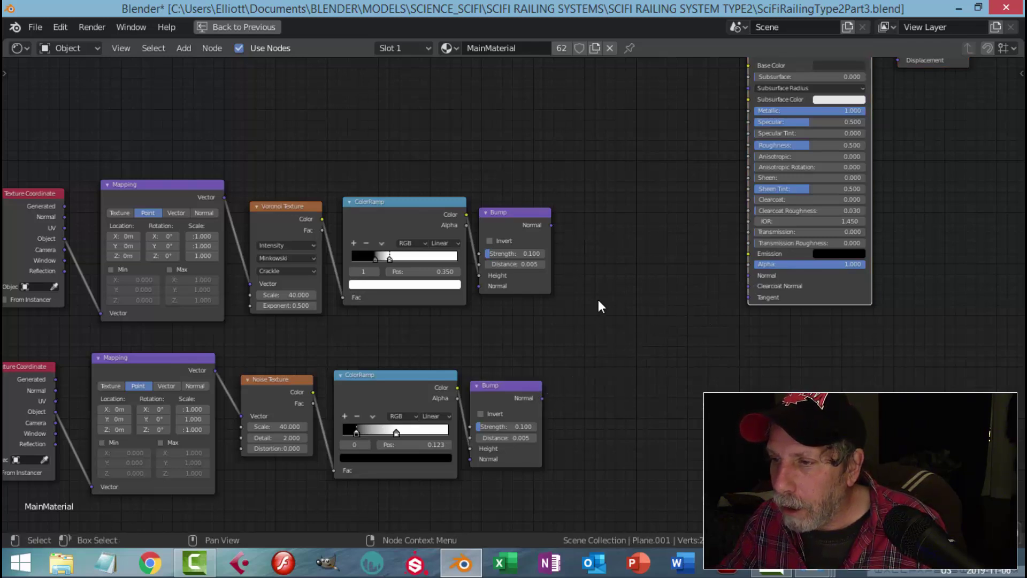
{"action": "key", "text": "shift+a"}
{"action": "mouse_move", "coordinate": [600, 298]}
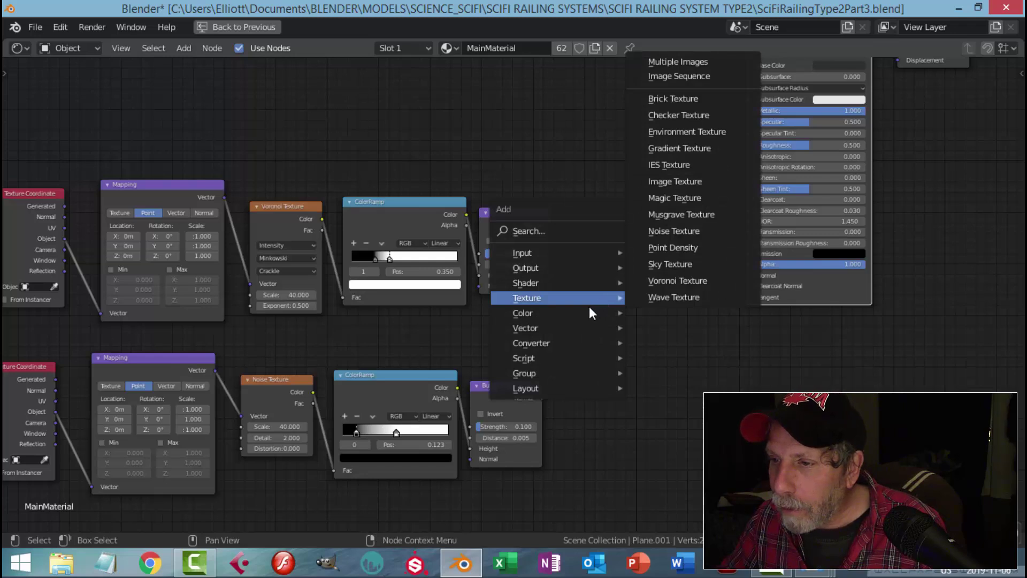
{"action": "left_click", "coordinate": [668, 394]}
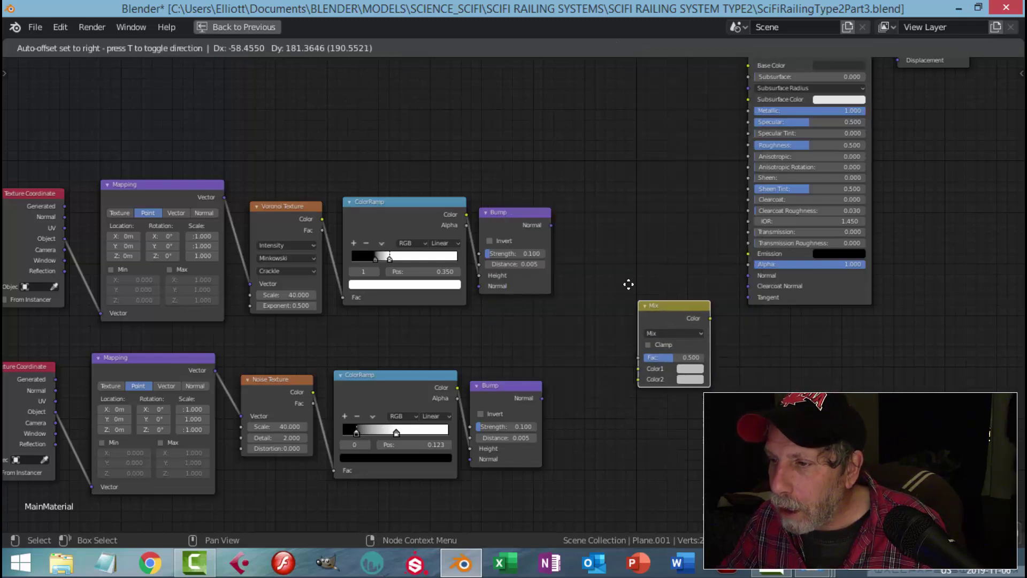
{"action": "left_click", "coordinate": [619, 249]}
Step: Connect the scratches Bump's Normal output to the Mix node's Color1 and the lower Bump's Normal output to Color2
{"action": "scroll", "coordinate": [605, 278], "scroll_direction": "up", "scroll_amount": 2}
{"action": "left_click_drag", "start_coordinate": [566, 200], "coordinate": [658, 327]}
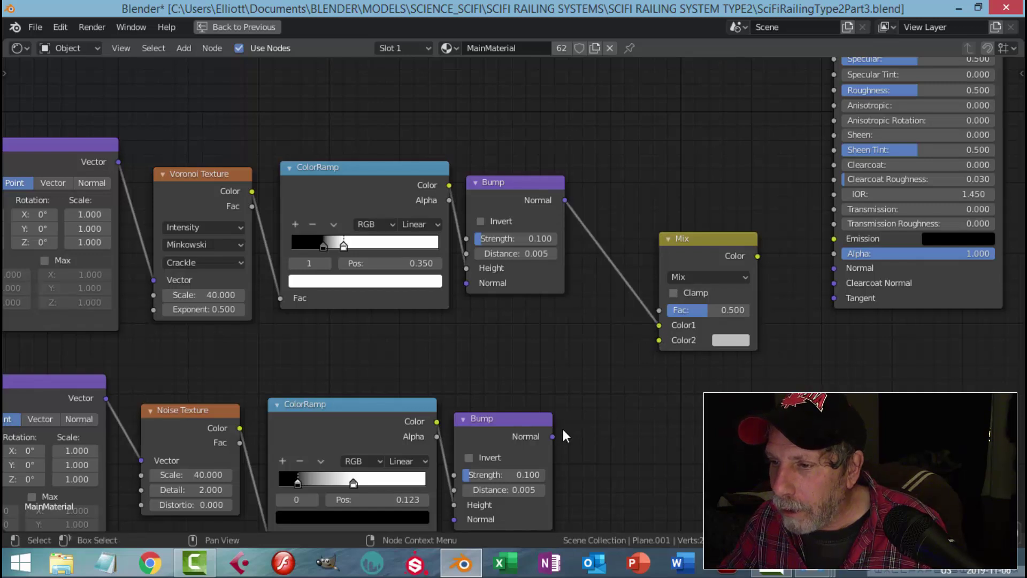
{"action": "left_click_drag", "start_coordinate": [552, 436], "coordinate": [663, 342]}
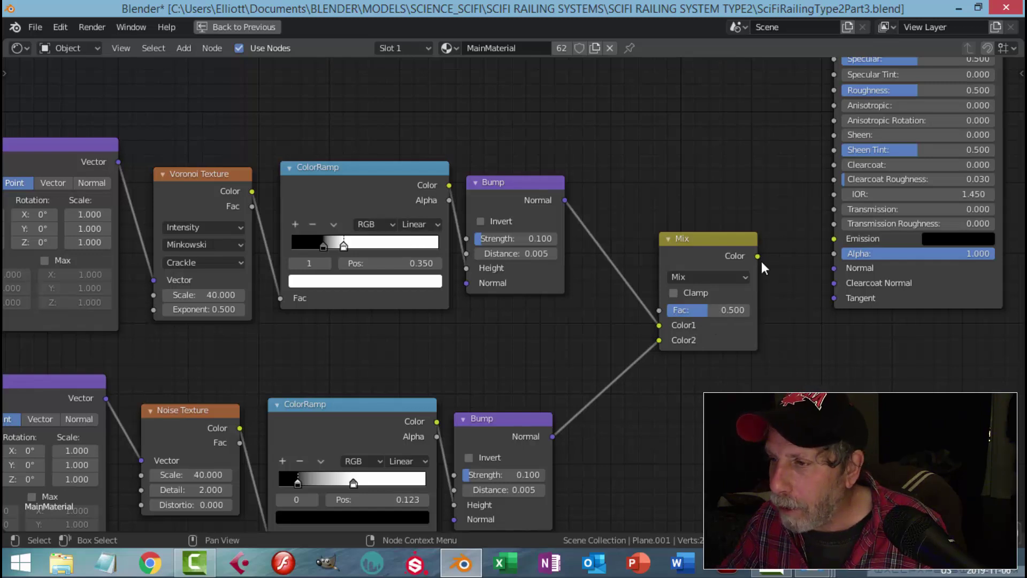
Step: Connect the Mix node's Color output to the Principled BSDF's Normal input and return to the full layout to inspect the platform surface
{"action": "left_click_drag", "start_coordinate": [757, 256], "coordinate": [833, 268]}
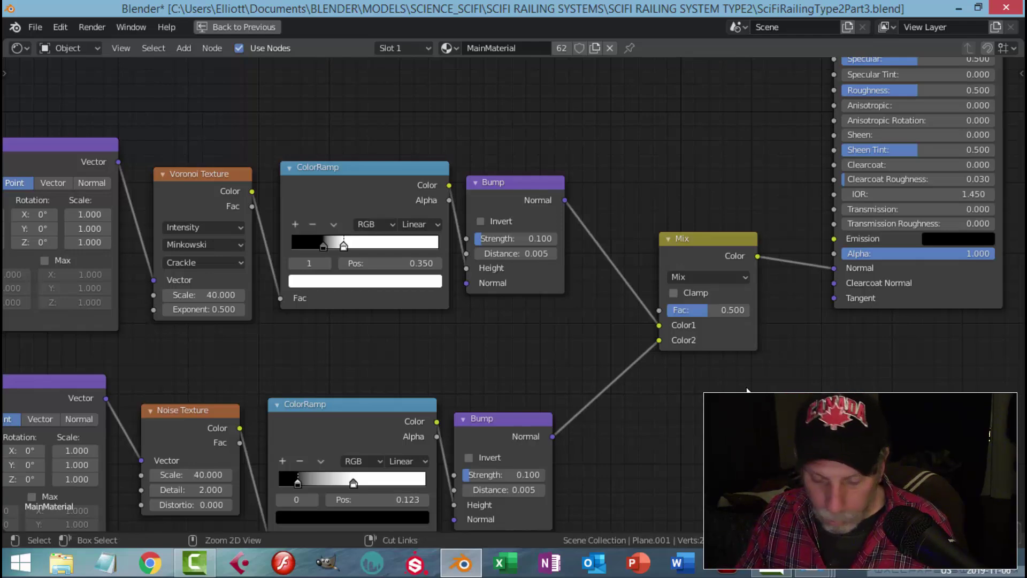
{"action": "key", "text": "ctrl+space"}
{"action": "scroll", "coordinate": [553, 204], "scroll_direction": "up", "scroll_amount": 5}
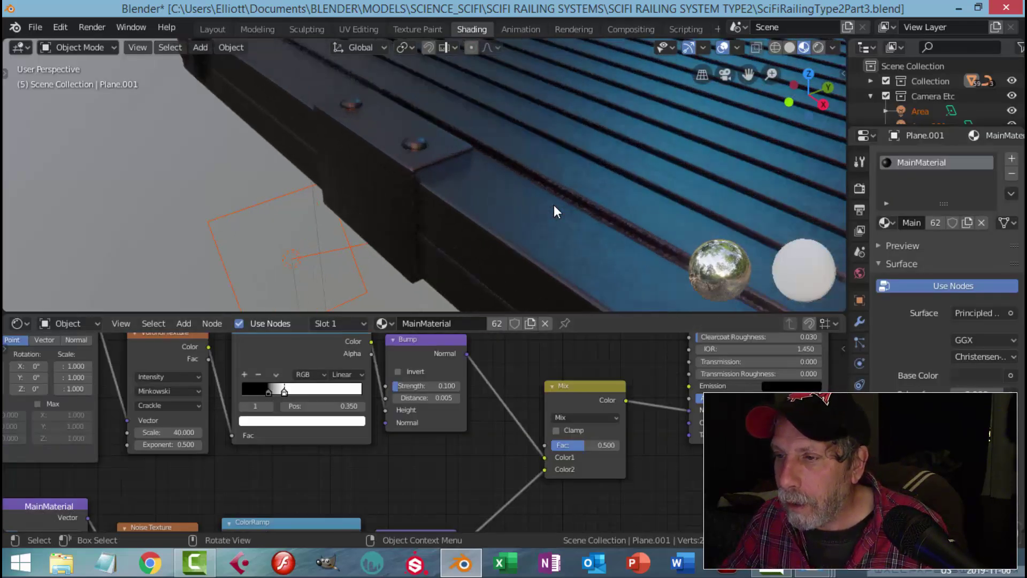
{"action": "scroll", "coordinate": [573, 185], "scroll_direction": "up", "scroll_amount": 4}
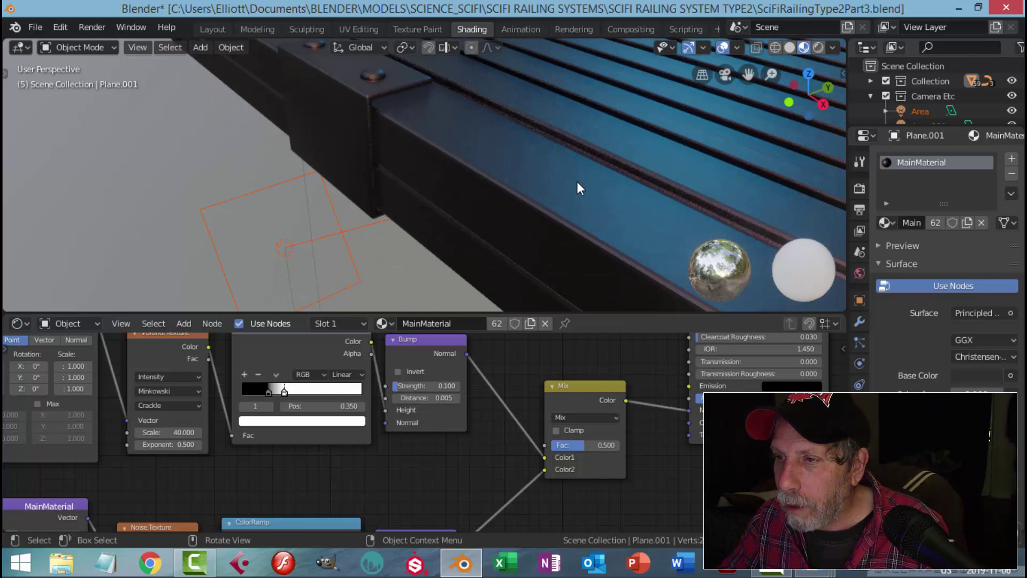
{"action": "scroll", "coordinate": [597, 208], "scroll_direction": "down", "scroll_amount": 1}
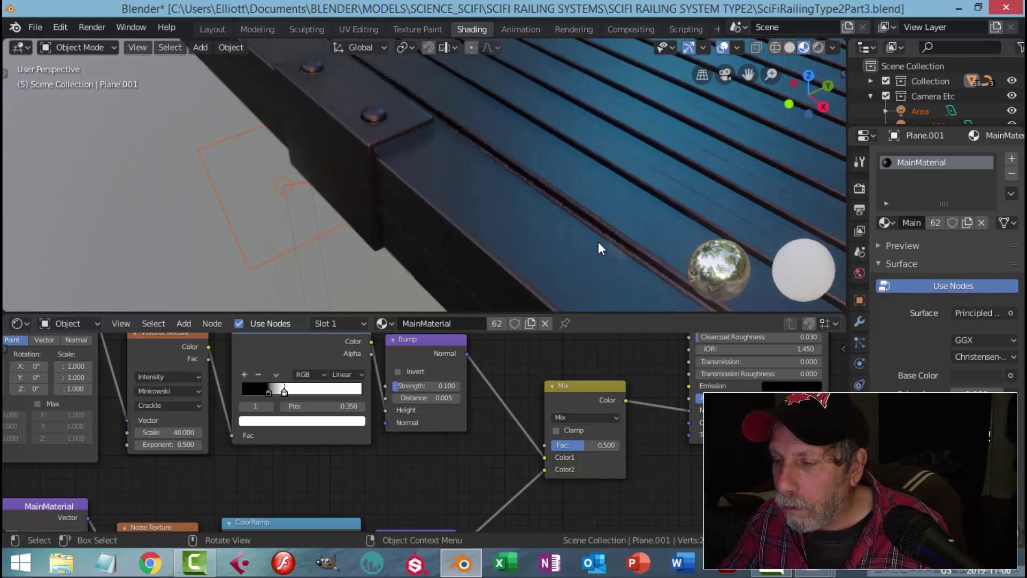
{"action": "scroll", "coordinate": [539, 484], "scroll_direction": "down", "scroll_amount": 1}
Step: Try a factor of 1.000 on the Mix node and examine its effect on the platform surface
{"action": "mouse_move", "coordinate": [500, 448]}
{"action": "middle_mouse_down"}
{"action": "mouse_move", "coordinate": [540, 360]}
{"action": "mouse_move", "coordinate": [505, 441]}
{"action": "middle_mouse_up"}
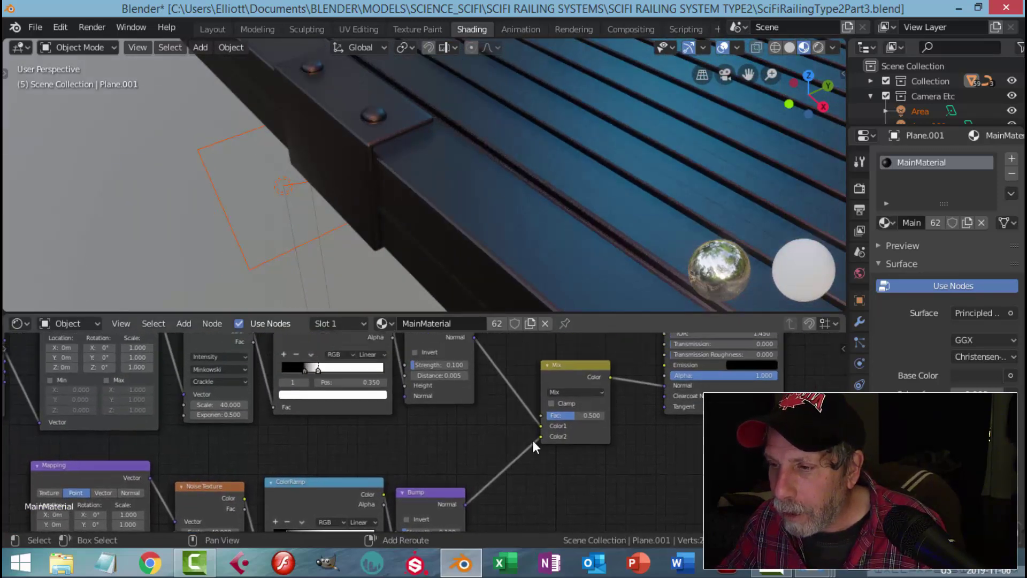
{"action": "scroll", "coordinate": [509, 438], "scroll_direction": "up", "scroll_amount": 2}
{"action": "middle_click_drag", "start_coordinate": [719, 449], "coordinate": [613, 462]}
{"action": "scroll", "coordinate": [577, 447], "scroll_direction": "up", "scroll_amount": 1}
{"action": "left_click_drag", "start_coordinate": [529, 425], "coordinate": [571, 425]}
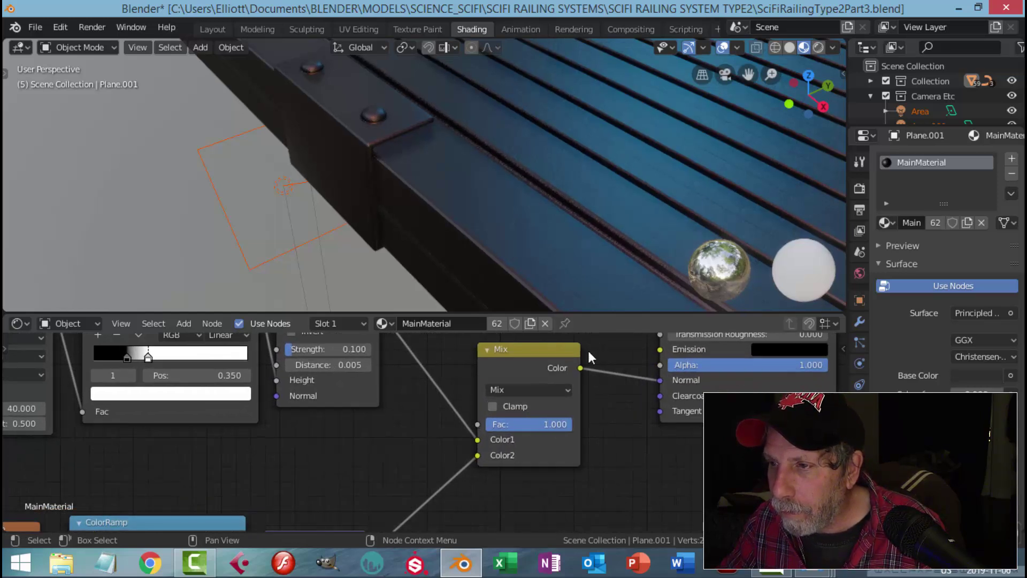
{"action": "scroll", "coordinate": [582, 230], "scroll_direction": "up", "scroll_amount": 1}
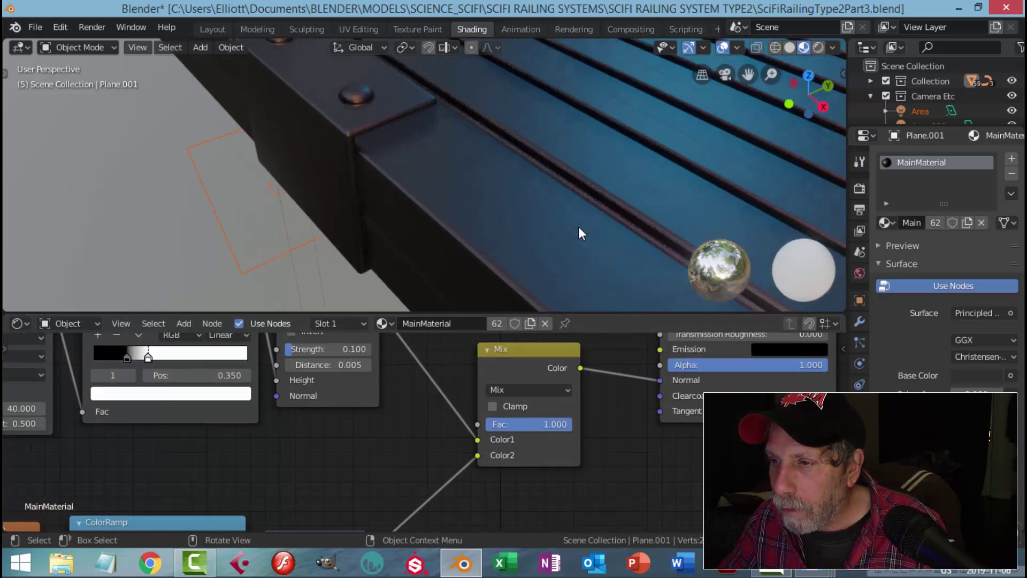
{"action": "scroll", "coordinate": [493, 262], "scroll_direction": "down", "scroll_amount": 2}
{"action": "scroll", "coordinate": [293, 416], "scroll_direction": "down", "scroll_amount": 4}
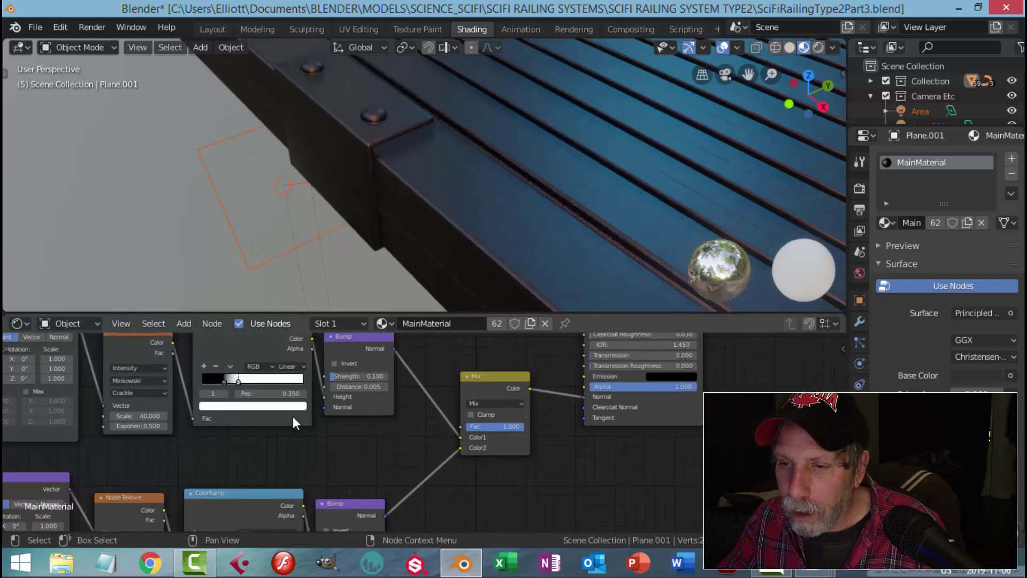
Step: Set the Mix node's factor to 0.6 and inspect the platform surface up close
{"action": "scroll", "coordinate": [514, 444], "scroll_direction": "up", "scroll_amount": 3}
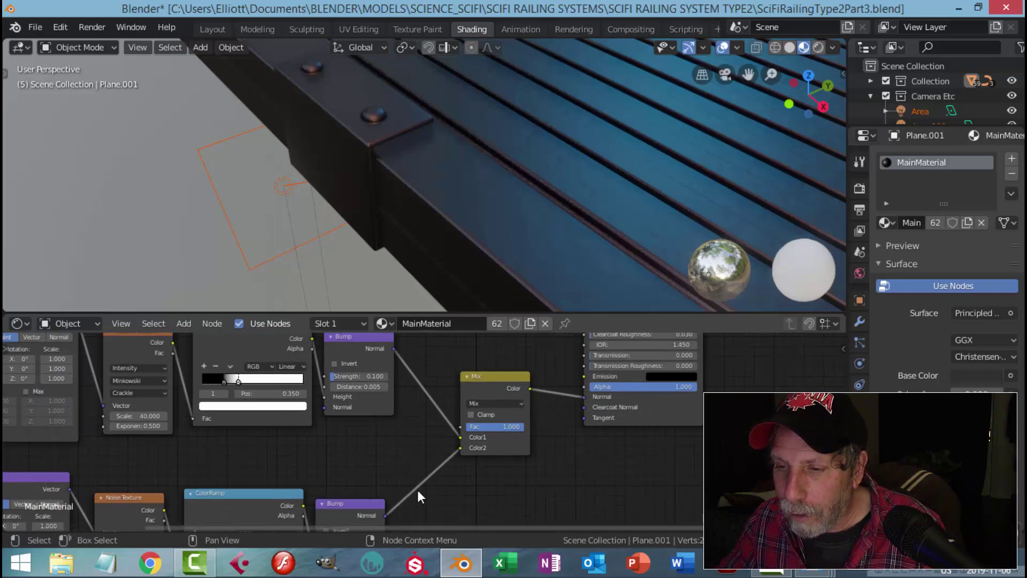
{"action": "scroll", "coordinate": [467, 457], "scroll_direction": "up", "scroll_amount": 1}
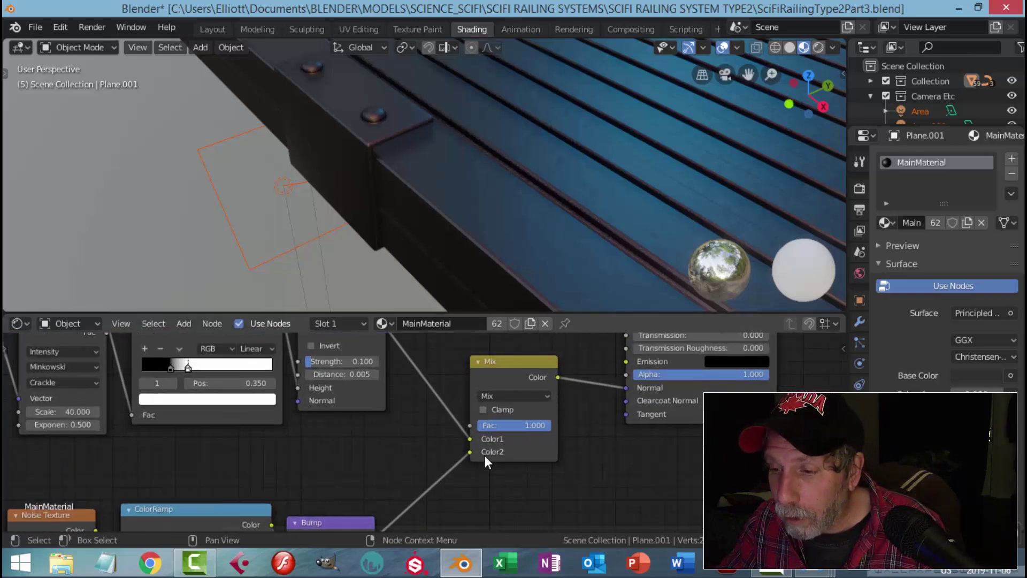
{"action": "scroll", "coordinate": [484, 456], "scroll_direction": "down", "scroll_amount": 1}
{"action": "scroll", "coordinate": [491, 460], "scroll_direction": "up", "scroll_amount": 2}
{"action": "left_click_drag", "start_coordinate": [557, 424], "coordinate": [497, 431]}
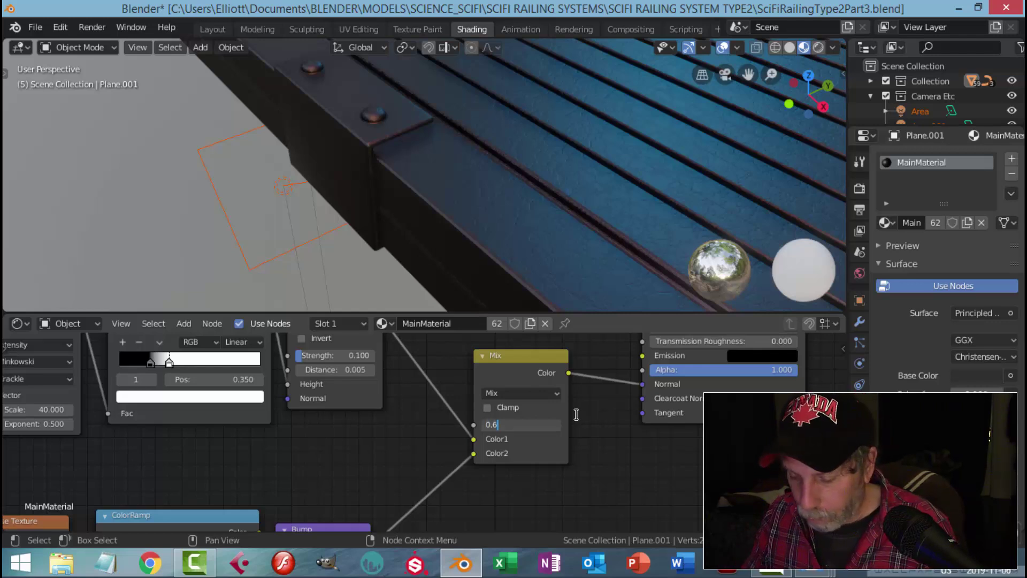
{"action": "type", "text": "0.6"}
{"action": "key", "text": "Return"}
{"action": "scroll", "coordinate": [608, 301], "scroll_direction": "up", "scroll_amount": 5}
{"action": "scroll", "coordinate": [621, 266], "scroll_direction": "down", "scroll_amount": 4}
{"action": "scroll", "coordinate": [409, 490], "scroll_direction": "down", "scroll_amount": 4}
Step: Consult the dents reference image MaterialDents.jpg, switch back to Blender and set the Noise Texture's scale to 20
{"action": "middle_click_drag", "start_coordinate": [268, 521], "coordinate": [395, 422]}
{"action": "scroll", "coordinate": [395, 422], "scroll_direction": "up", "scroll_amount": 3}
{"action": "middle_click_drag", "start_coordinate": [355, 465], "coordinate": [425, 472]}
{"action": "scroll", "coordinate": [380, 479], "scroll_direction": "up", "scroll_amount": 1}
{"action": "mouse_move", "coordinate": [813, 562]}
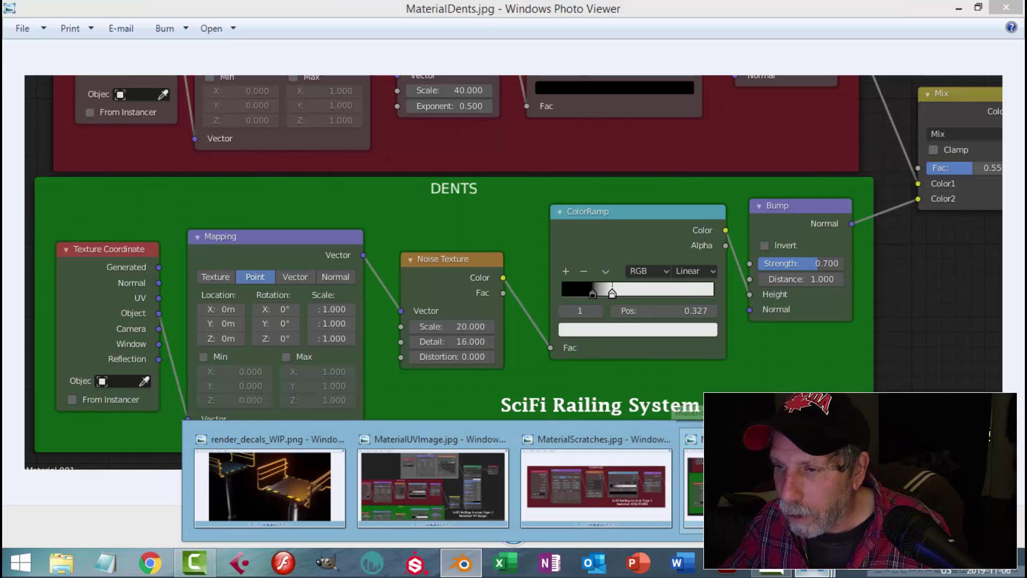
{"action": "left_click", "coordinate": [758, 487]}
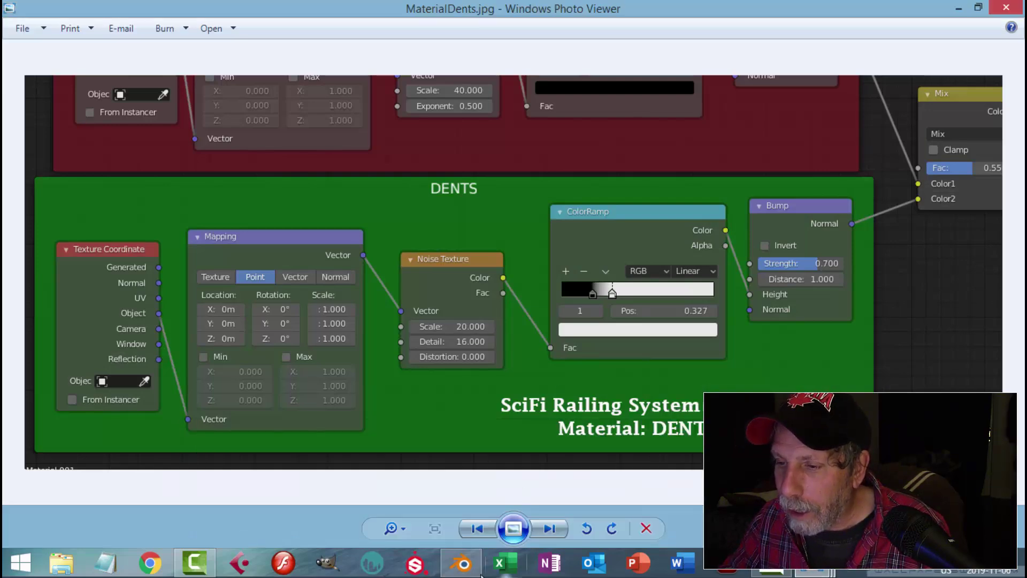
{"action": "left_click", "coordinate": [462, 563]}
{"action": "left_click", "coordinate": [342, 441]}
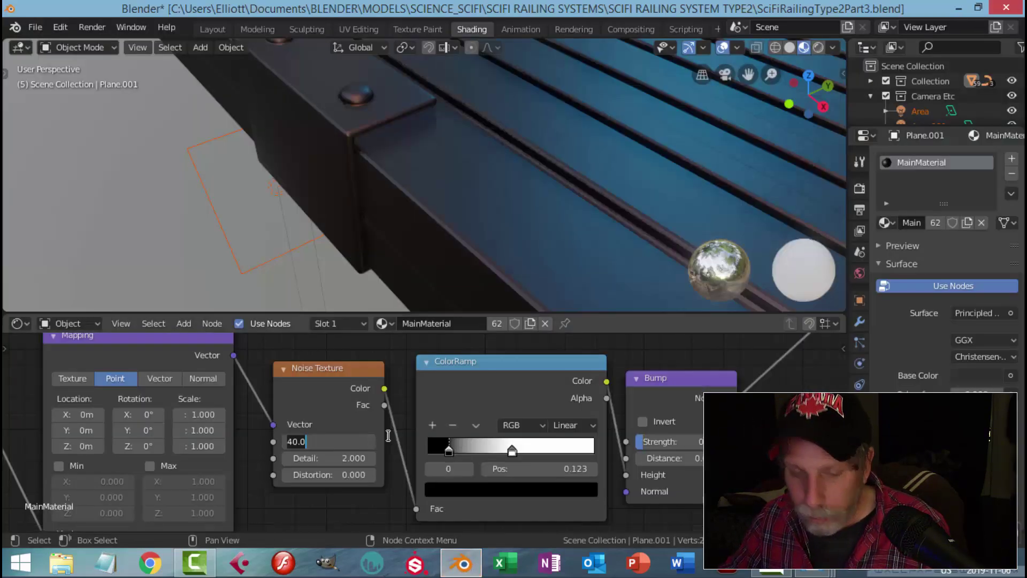
{"action": "type", "text": "20"}
{"action": "key", "text": "Return"}
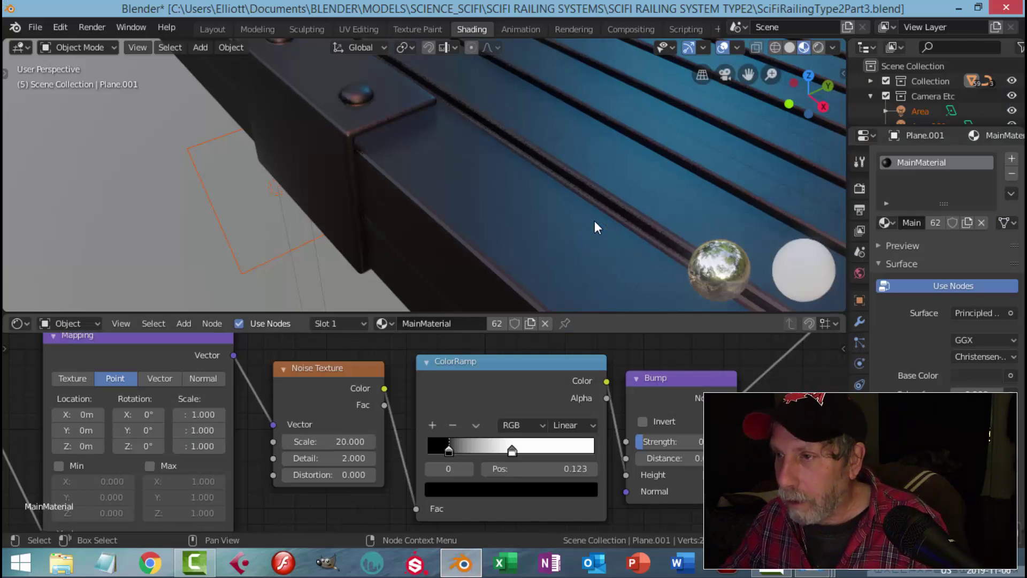
Step: Check the Bump values in MaterialDents.jpg, return to Blender and set the dents Bump node's strength to 0.7
{"action": "scroll", "coordinate": [605, 273], "scroll_direction": "up", "scroll_amount": 6}
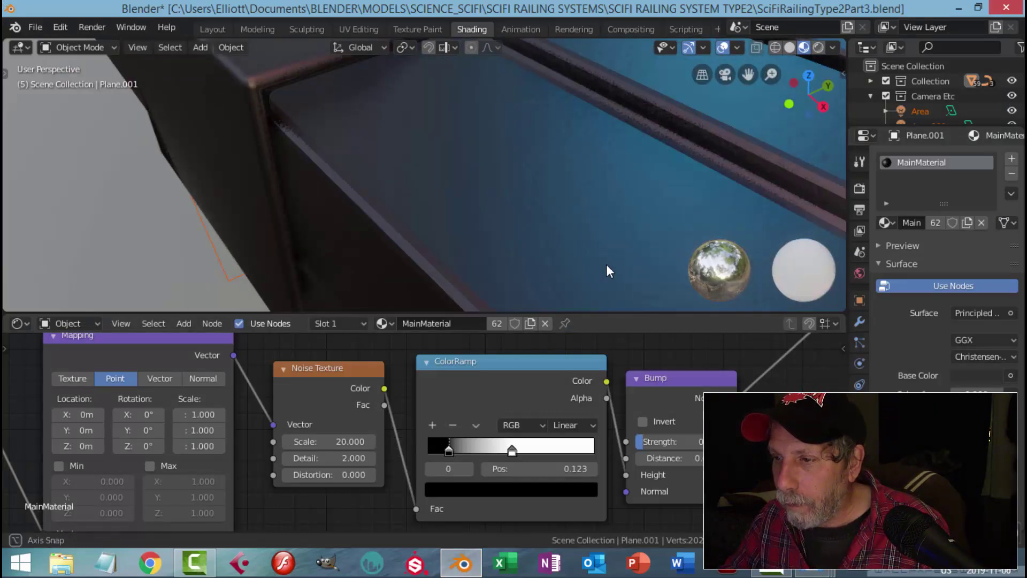
{"action": "scroll", "coordinate": [606, 265], "scroll_direction": "down", "scroll_amount": 2}
{"action": "scroll", "coordinate": [663, 345], "scroll_direction": "down", "scroll_amount": 2}
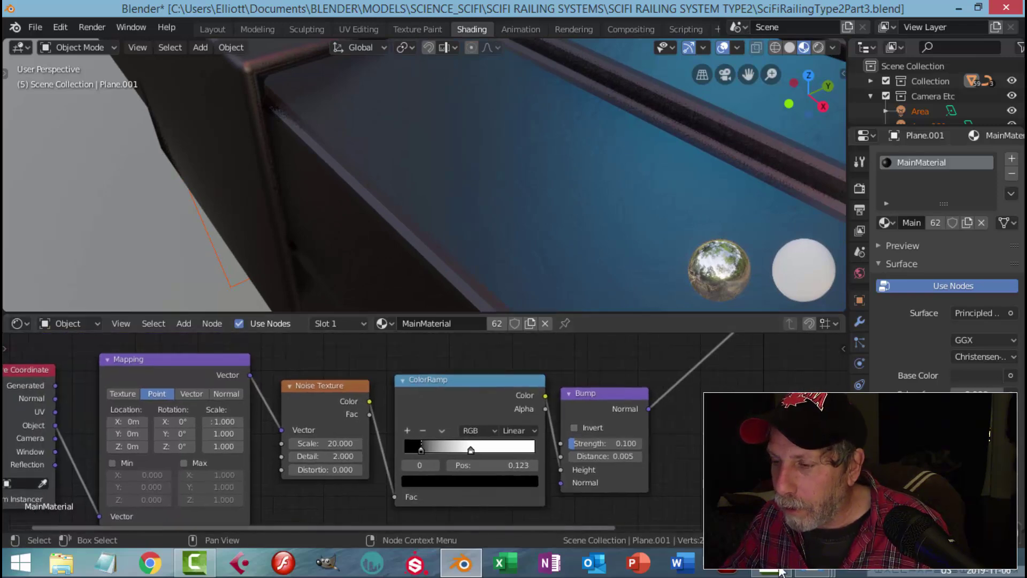
{"action": "mouse_move", "coordinate": [819, 571]}
{"action": "left_click", "coordinate": [615, 474]}
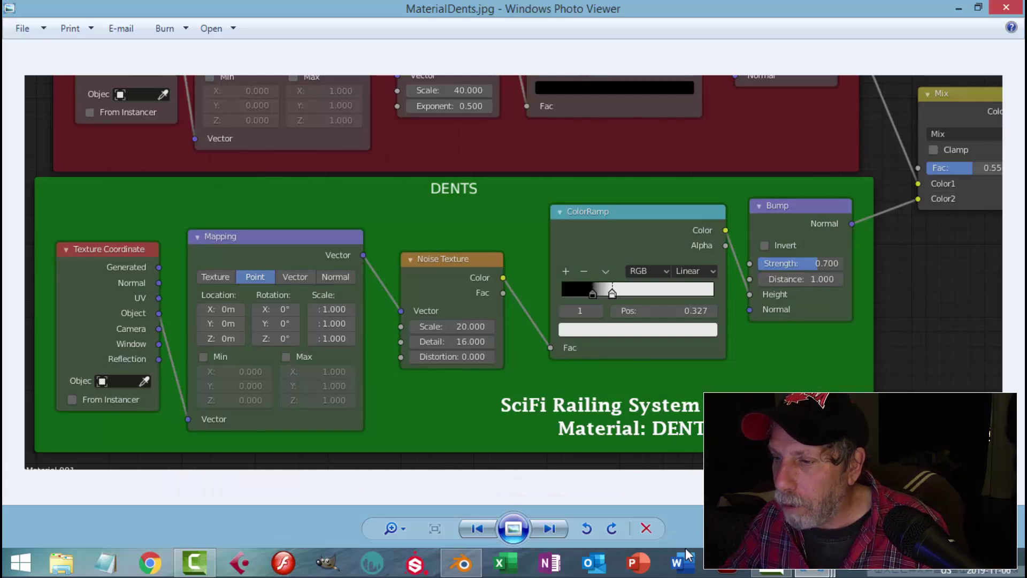
{"action": "right_click", "coordinate": [472, 559]}
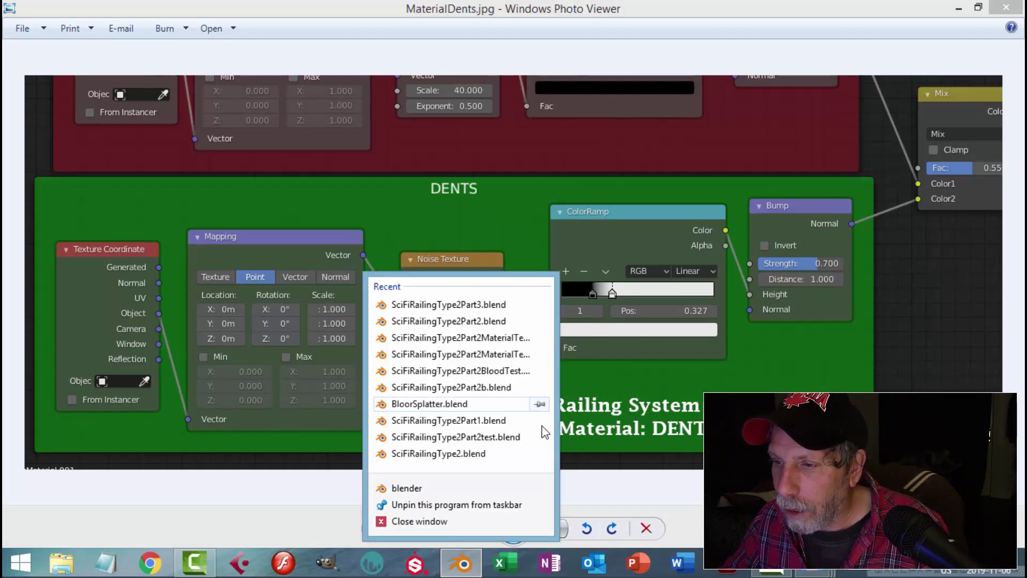
{"action": "left_click", "coordinate": [465, 564]}
{"action": "left_click", "coordinate": [465, 569]}
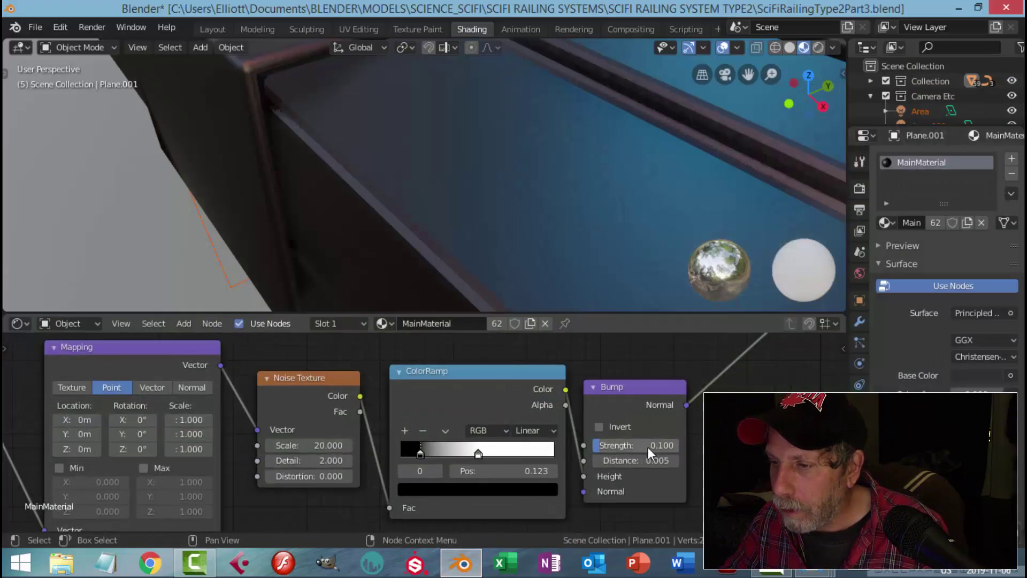
{"action": "left_click", "coordinate": [647, 448]}
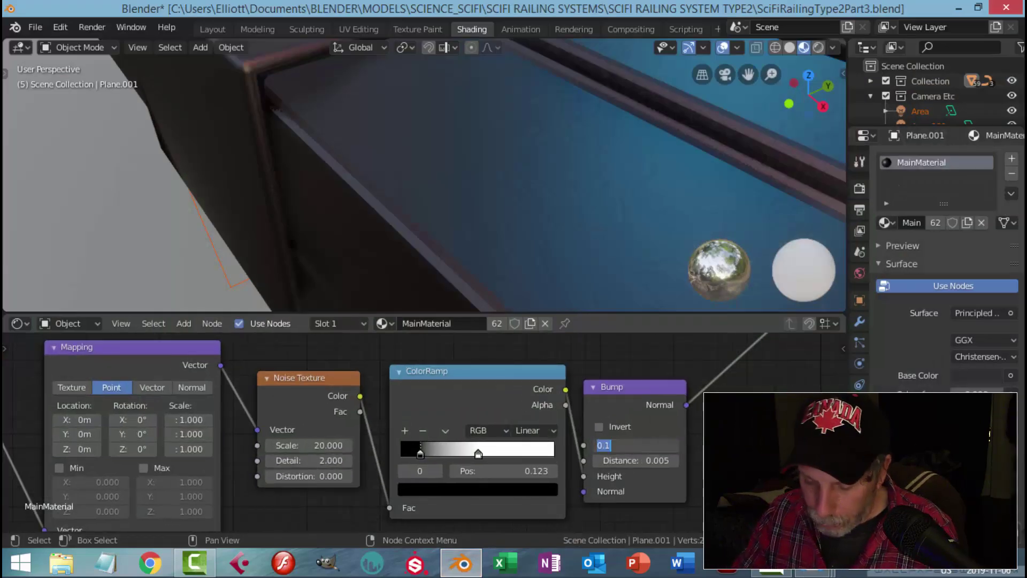
{"action": "type", "text": "0.7"}
{"action": "key", "text": "Return"}
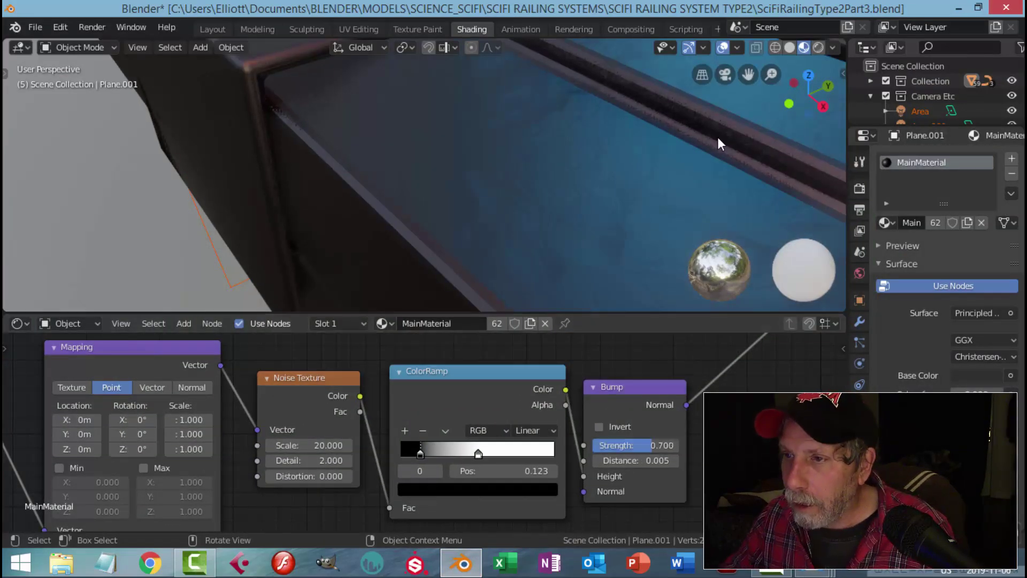
Step: Set the dents Bump node's distance to 1 and inspect the effect across the whole platform
{"action": "left_click", "coordinate": [647, 461]}
{"action": "type", "text": "1"}
{"action": "key", "text": "Return"}
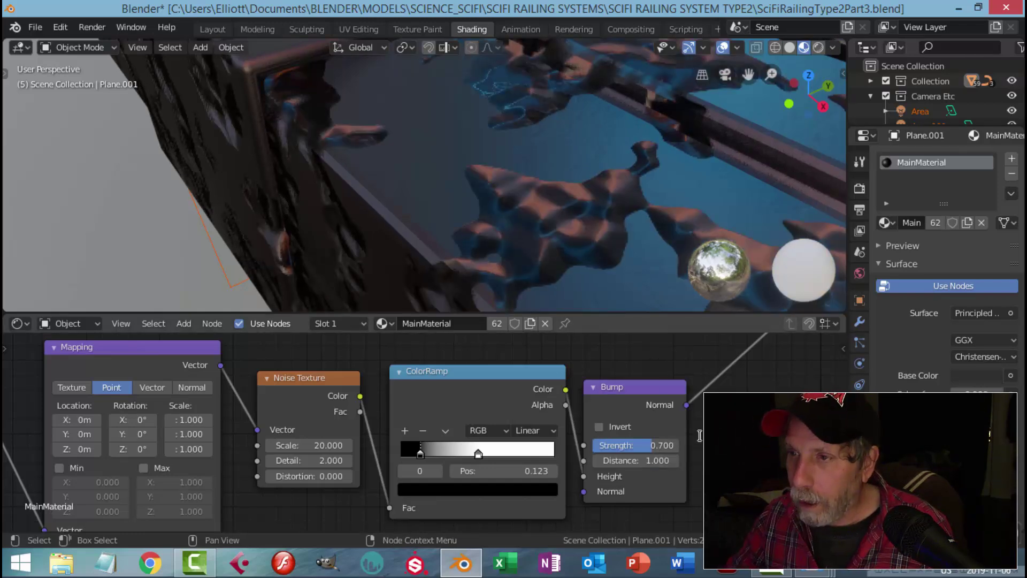
{"action": "middle_click_drag", "start_coordinate": [619, 199], "coordinate": [580, 220]}
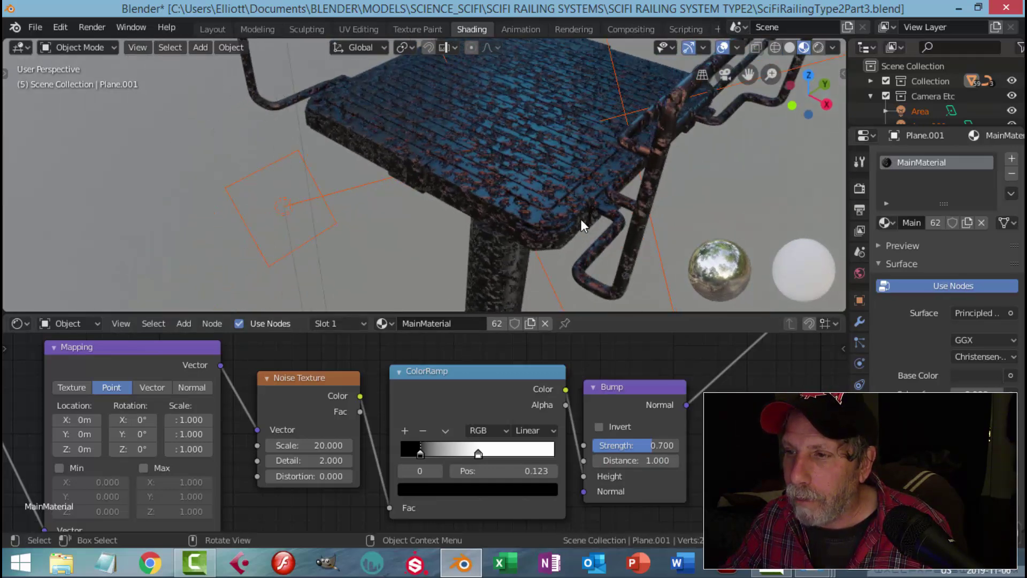
{"action": "scroll", "coordinate": [579, 220], "scroll_direction": "up", "scroll_amount": 2}
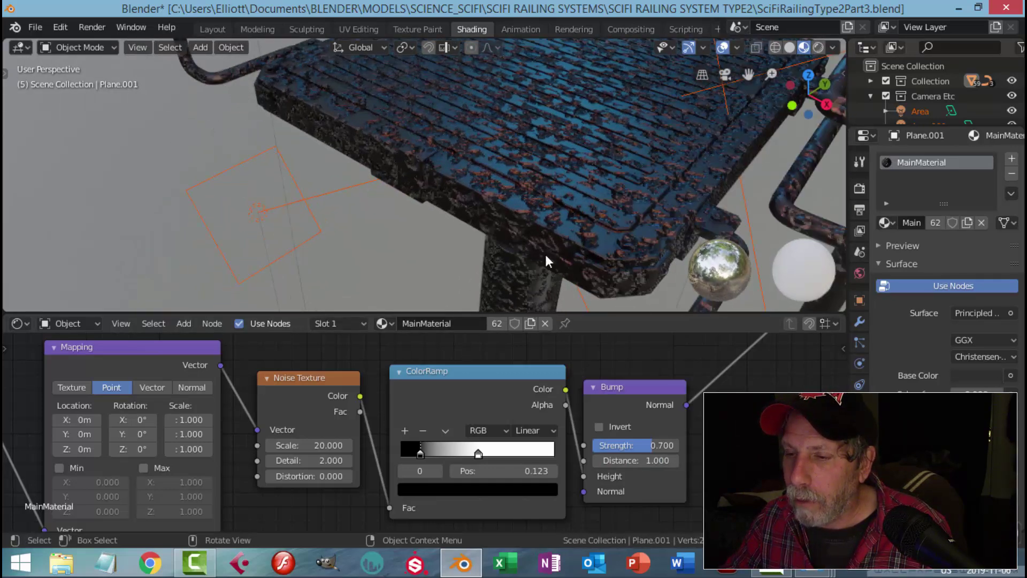
Step: Set the Noise Texture's detail to 16 and examine the dents on the platform's edge and deck
{"action": "double_click", "coordinate": [306, 460]}
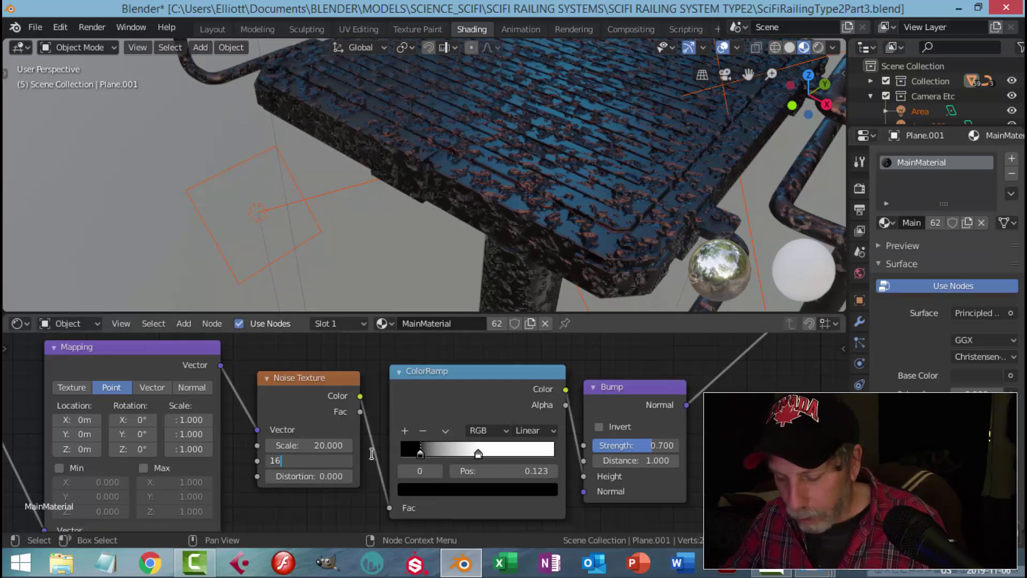
{"action": "type", "text": "16"}
{"action": "key", "text": "Return"}
{"action": "scroll", "coordinate": [535, 249], "scroll_direction": "up", "scroll_amount": 1}
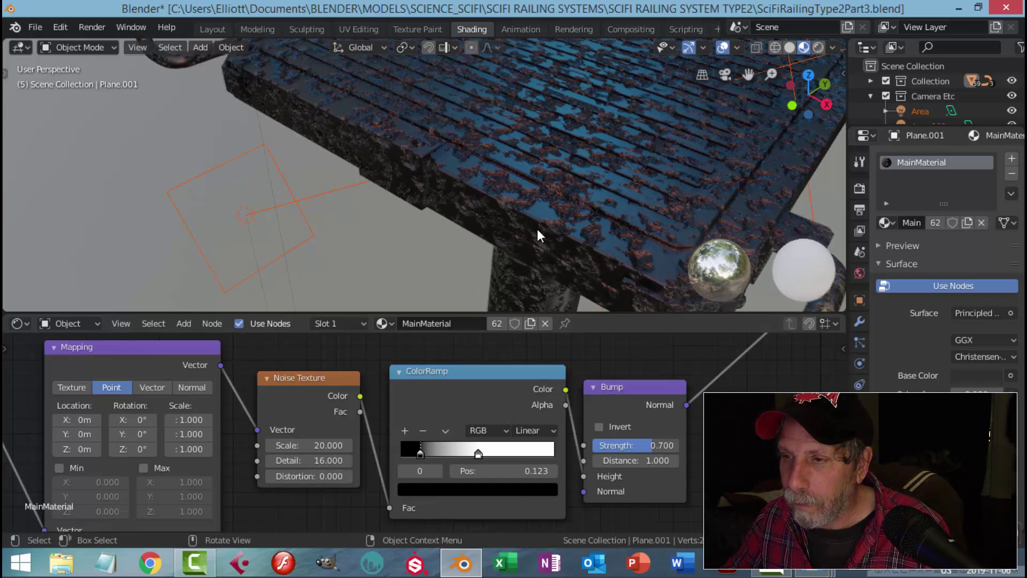
{"action": "scroll", "coordinate": [538, 229], "scroll_direction": "up", "scroll_amount": 2}
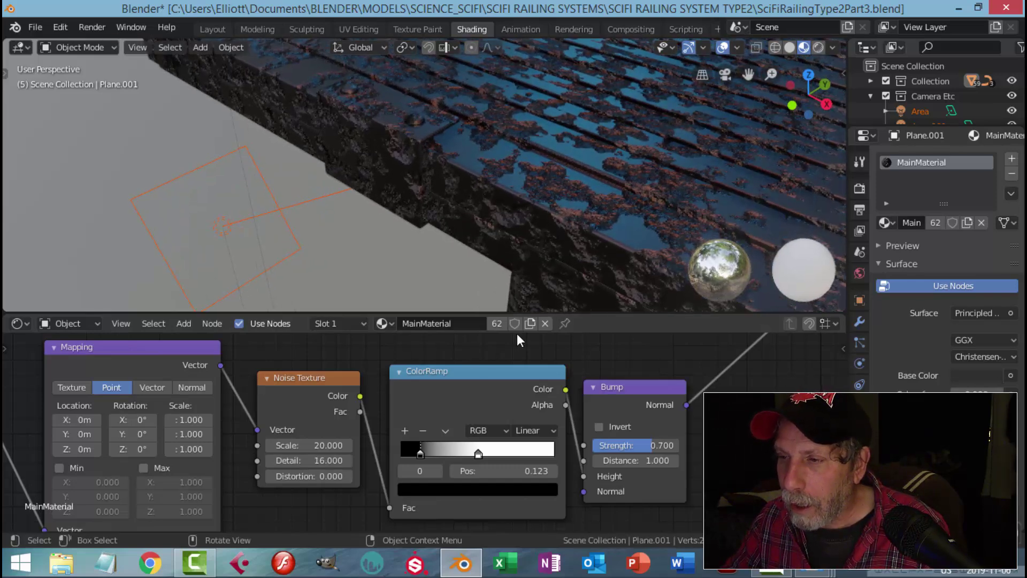
{"action": "scroll", "coordinate": [509, 345], "scroll_direction": "down", "scroll_amount": 1}
{"action": "scroll", "coordinate": [570, 226], "scroll_direction": "down", "scroll_amount": 3}
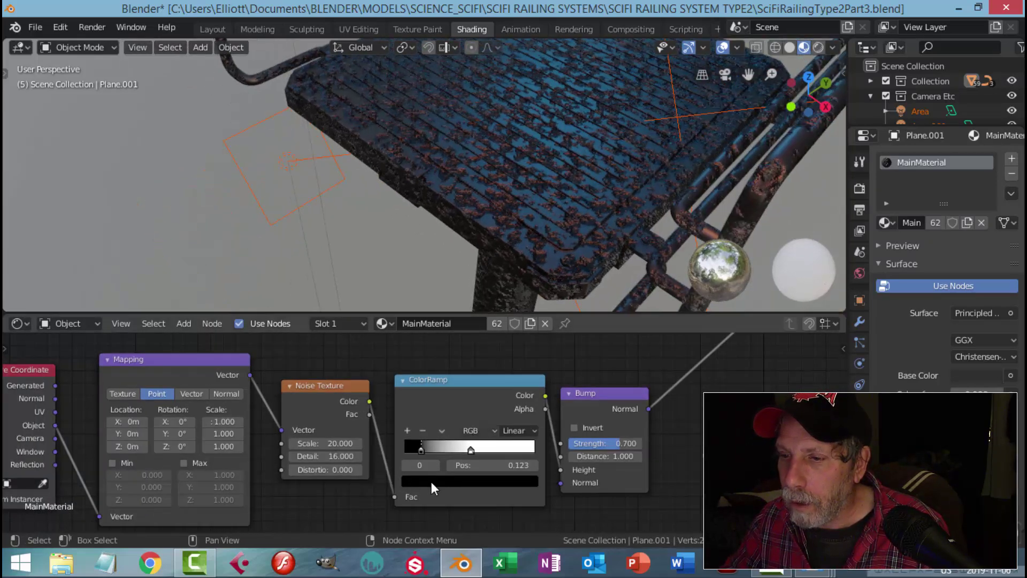
Step: Move the dents ColorRamp's black stop to 0.268 with the white stop just beyond it, and inspect the platform from another side
{"action": "left_click_drag", "start_coordinate": [418, 451], "coordinate": [452, 463]}
{"action": "scroll", "coordinate": [458, 452], "scroll_direction": "up", "scroll_amount": 3}
{"action": "middle_click_drag", "start_coordinate": [584, 241], "coordinate": [292, 152]}
{"action": "middle_click_drag", "start_coordinate": [439, 137], "coordinate": [330, 213]}
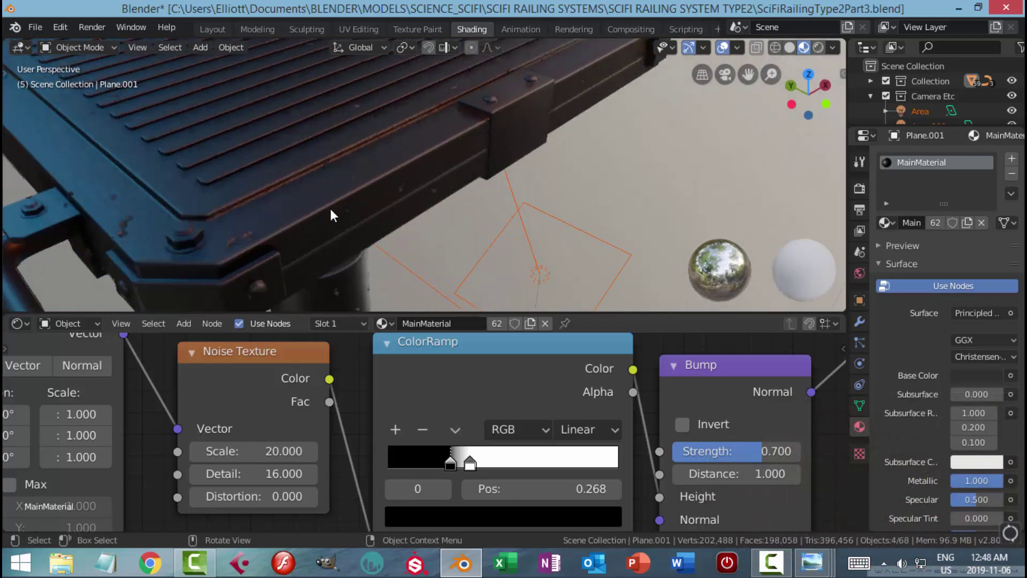
Step: Reduce the dents Bump node's strength to 0.450 and its distance to 0.5, and review the platform
{"action": "left_click_drag", "start_coordinate": [688, 451], "coordinate": [661, 451]}
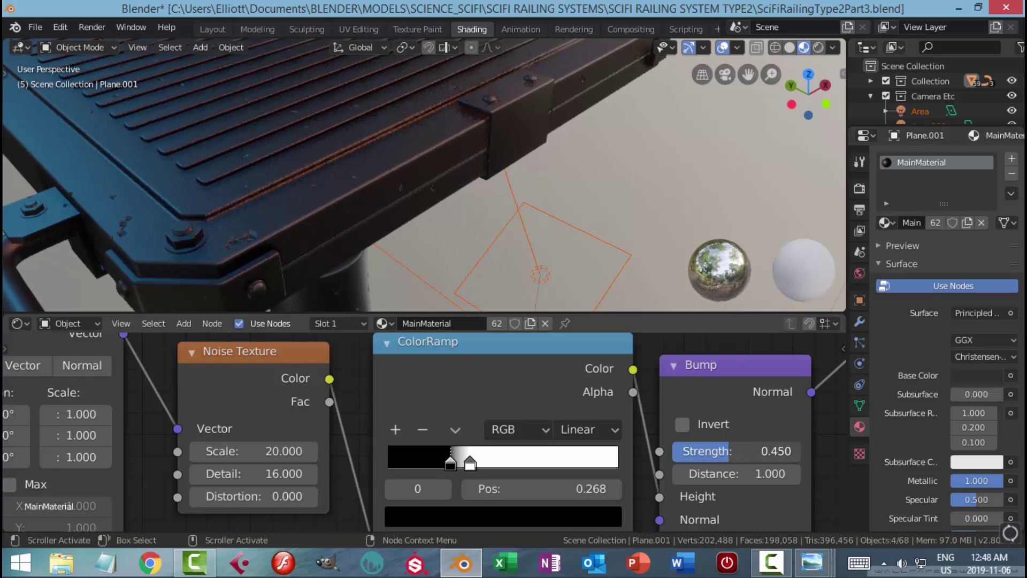
{"action": "left_click", "coordinate": [743, 474]}
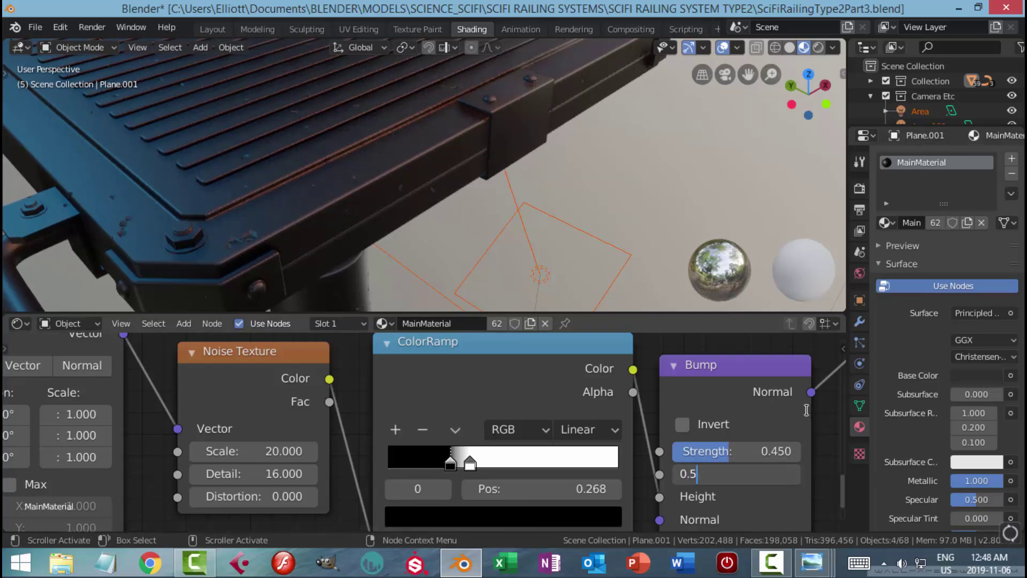
{"action": "key", "text": "Return"}
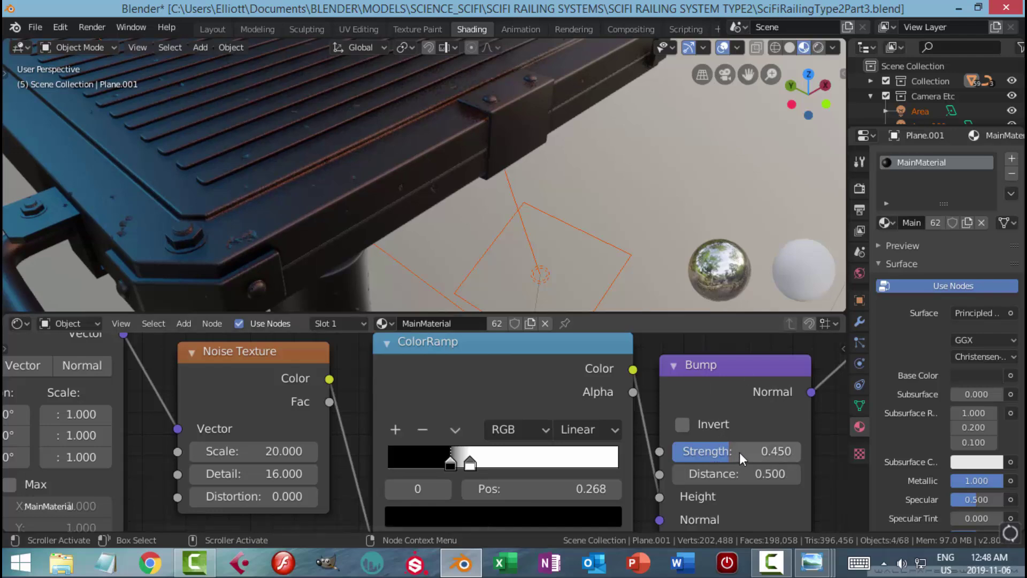
{"action": "middle_click_drag", "start_coordinate": [550, 165], "coordinate": [562, 212]}
Step: Check the dents ColorRamp settings in the reference image MaterialDents.jpg and switch back to Blender
{"action": "mouse_move", "coordinate": [813, 561]}
{"action": "left_click", "coordinate": [757, 489]}
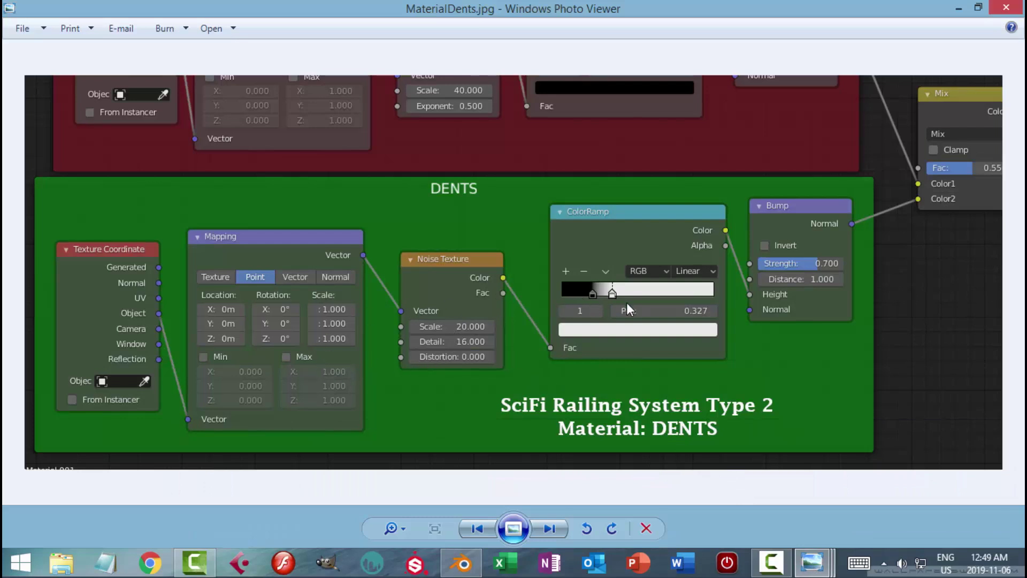
{"action": "left_click", "coordinate": [463, 562]}
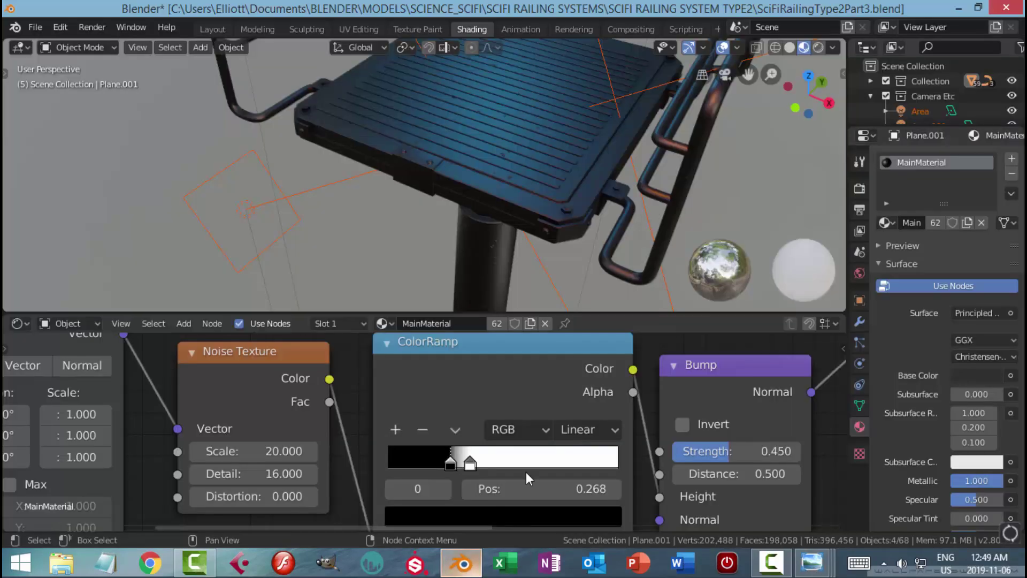
Step: Move the dents ColorRamp's black stop to 0.232 and set the Bump strength to 0.600, checking the dents up close
{"action": "left_click_drag", "start_coordinate": [450, 465], "coordinate": [441, 467]}
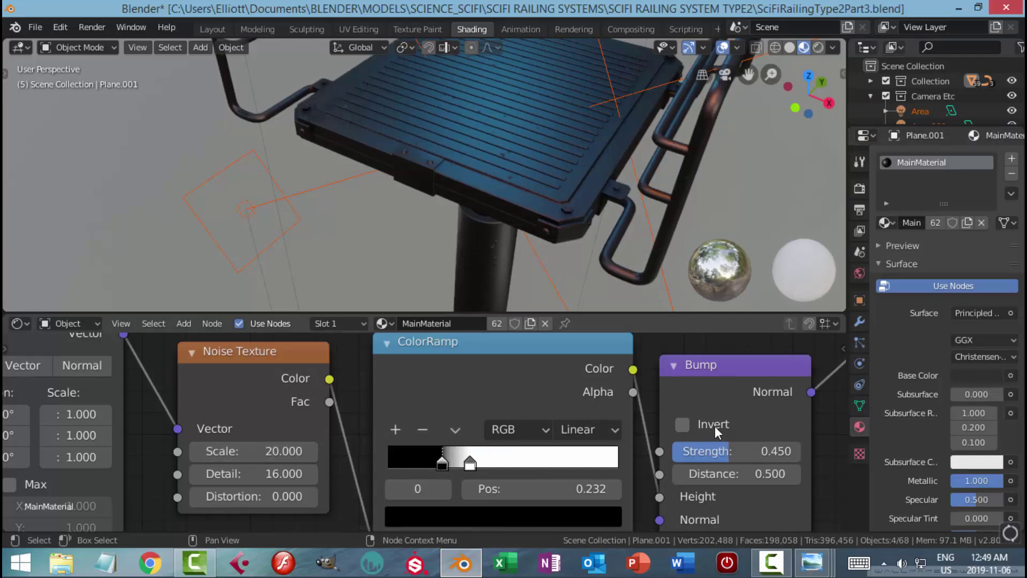
{"action": "left_click", "coordinate": [760, 448]}
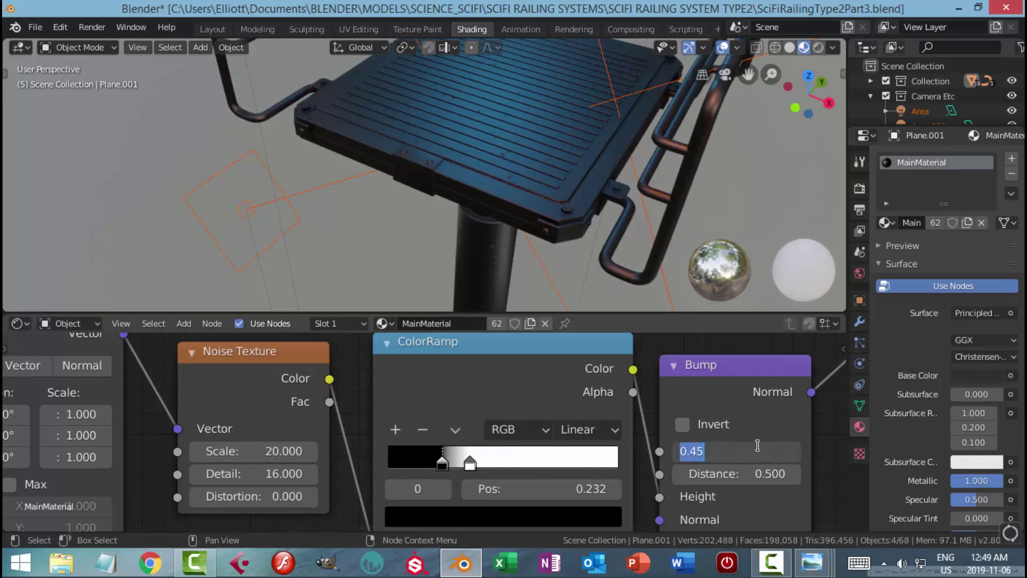
{"action": "key", "text": "Return"}
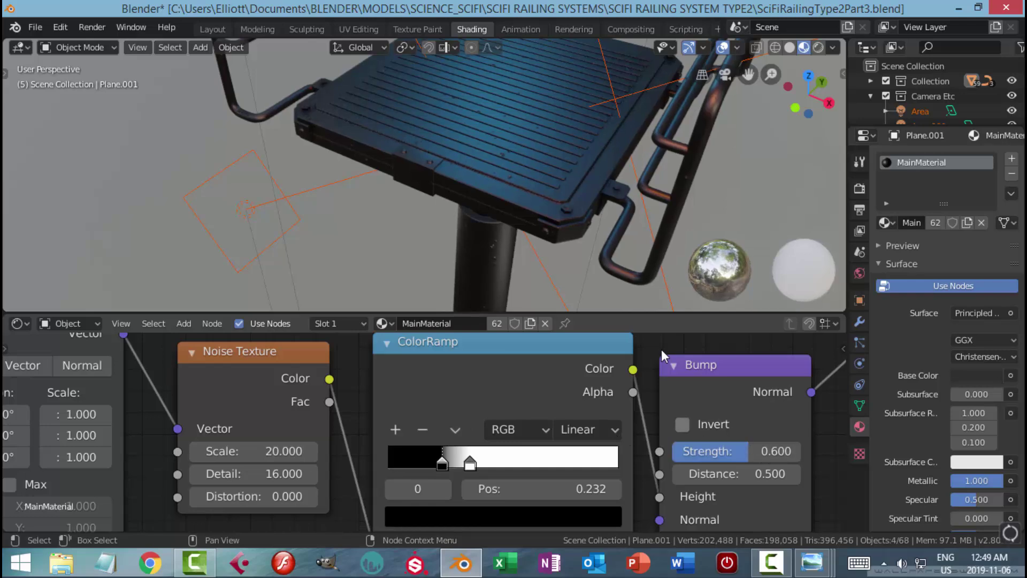
{"action": "scroll", "coordinate": [591, 258], "scroll_direction": "up", "scroll_amount": 5}
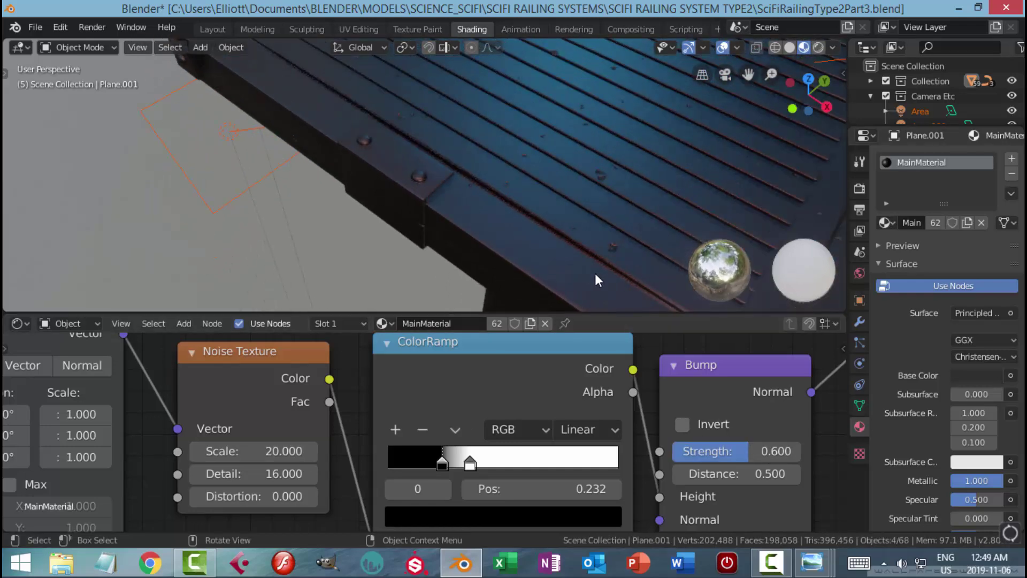
Step: Place the dents ColorRamp's white stop at 0.355, save the file, and review the whole platform
{"action": "mouse_move", "coordinate": [471, 465]}
{"action": "left_mouse_down"}
{"action": "mouse_move", "coordinate": [490, 465]}
{"action": "mouse_move", "coordinate": [470, 463]}
{"action": "left_mouse_up"}
{"action": "middle_click_drag", "start_coordinate": [562, 209], "coordinate": [502, 148]}
{"action": "key", "text": "ctrl+s"}
{"action": "key", "text": "ctrl+s"}
{"action": "middle_click_drag", "start_coordinate": [485, 104], "coordinate": [674, 200]}
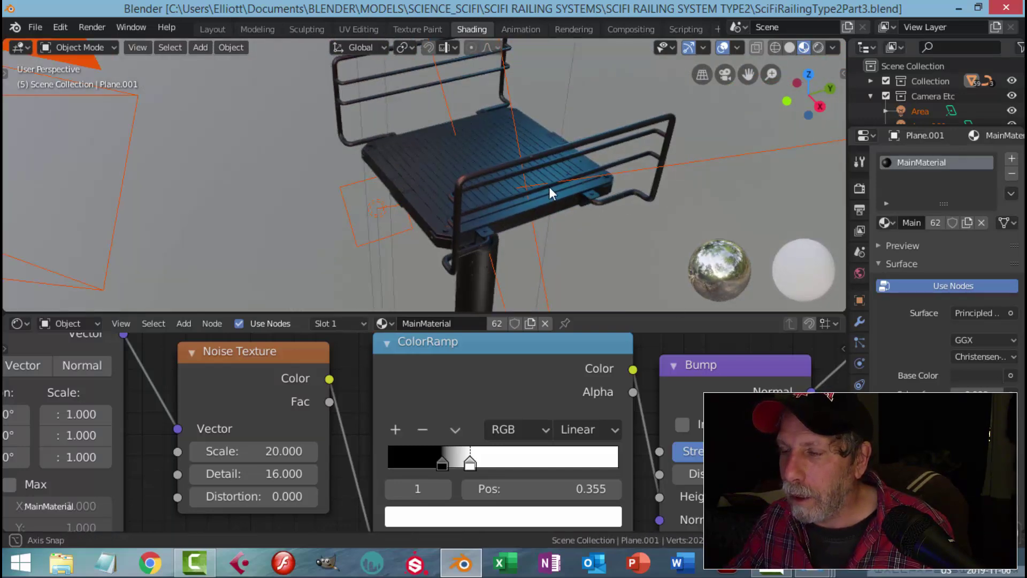
{"action": "middle_click_drag", "start_coordinate": [545, 192], "coordinate": [607, 189]}
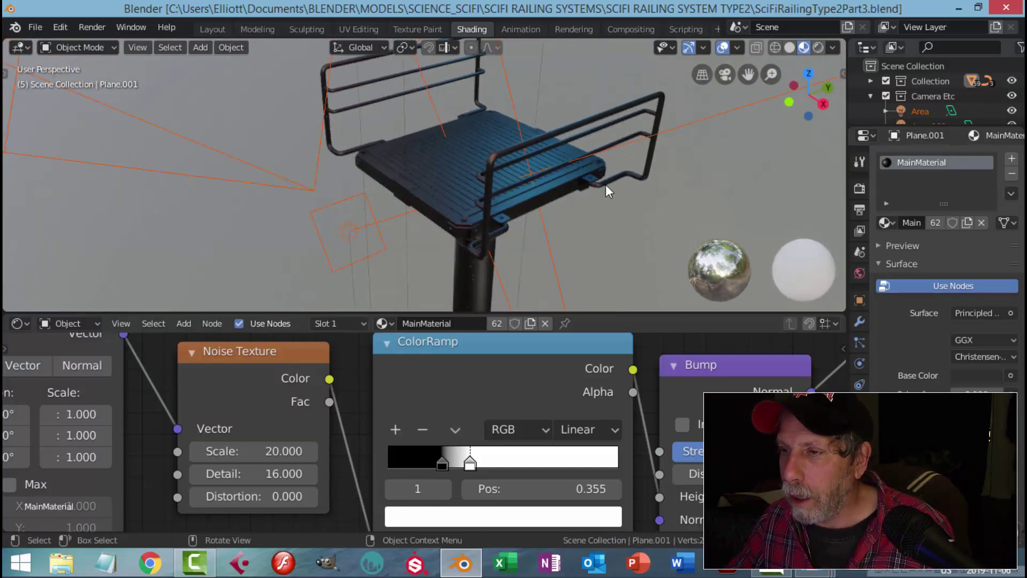
Step: Give the outer railing frames their own copy of MainMaterial and rename it BarMaterial
{"action": "left_click", "coordinate": [578, 126]}
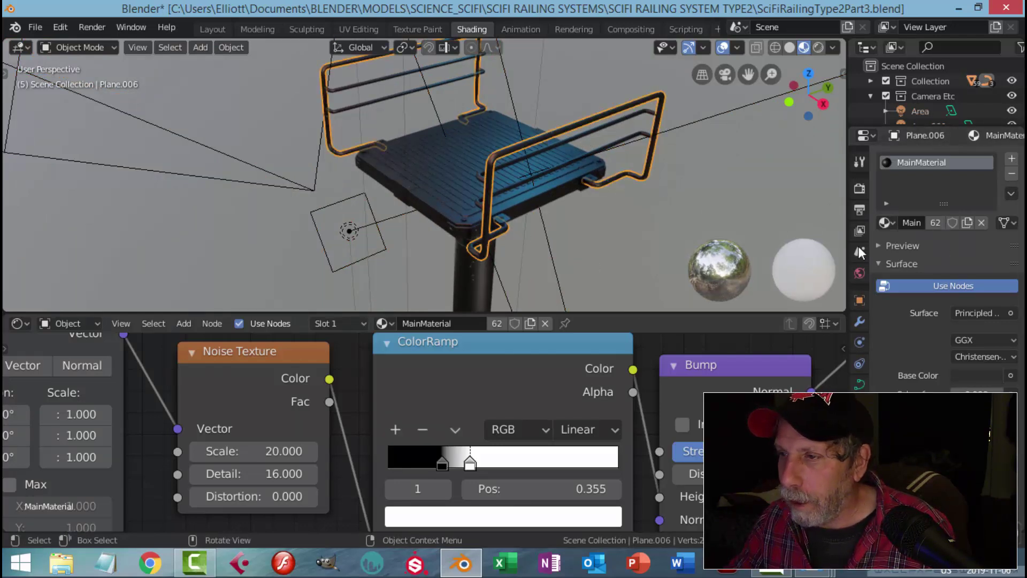
{"action": "left_click", "coordinate": [968, 222]}
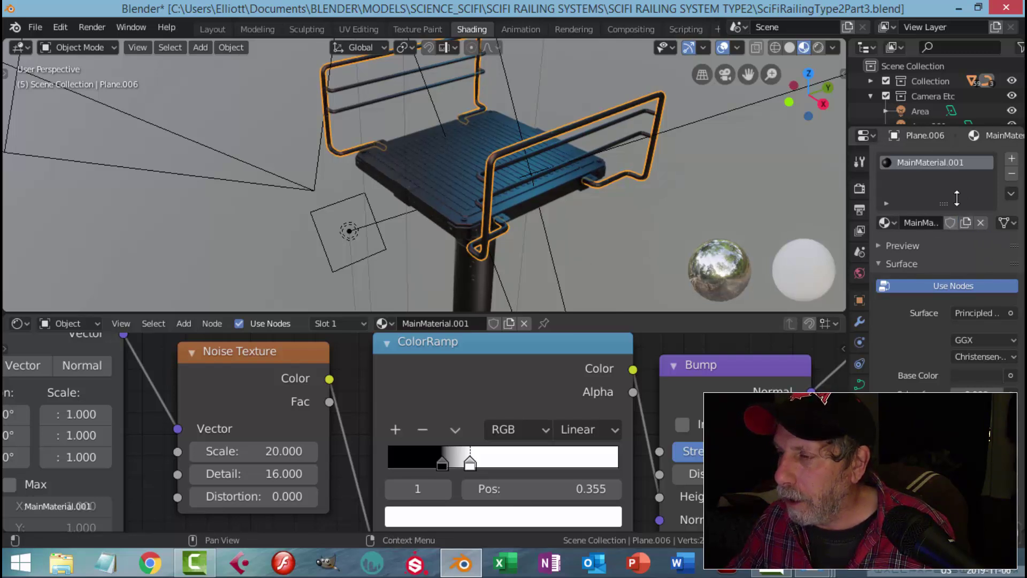
{"action": "double_click", "coordinate": [968, 163]}
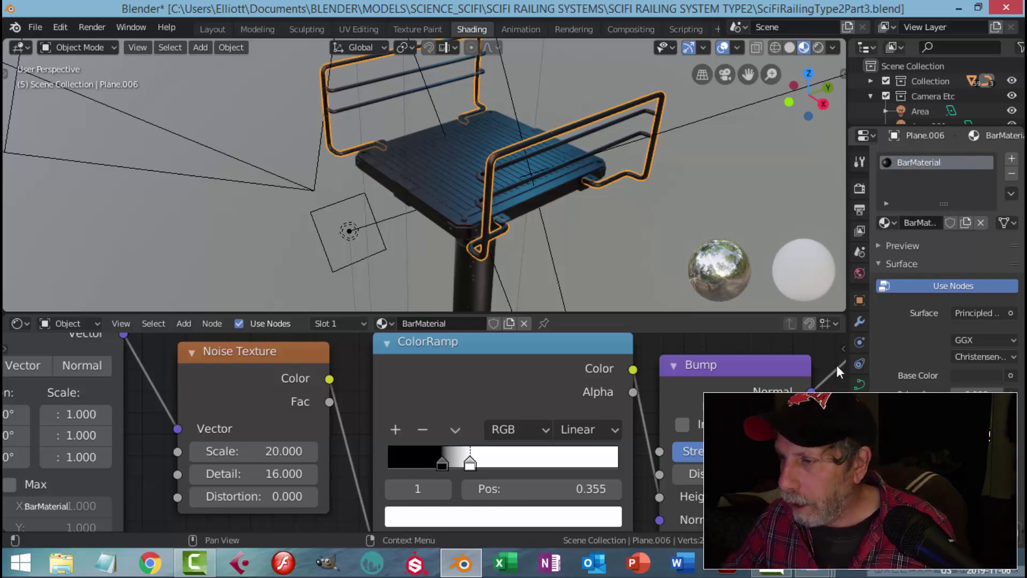
Step: Change BarMaterial's base color from dark grey to a bright yellow
{"action": "left_click", "coordinate": [980, 377]}
{"action": "left_click_drag", "start_coordinate": [990, 239], "coordinate": [991, 201]}
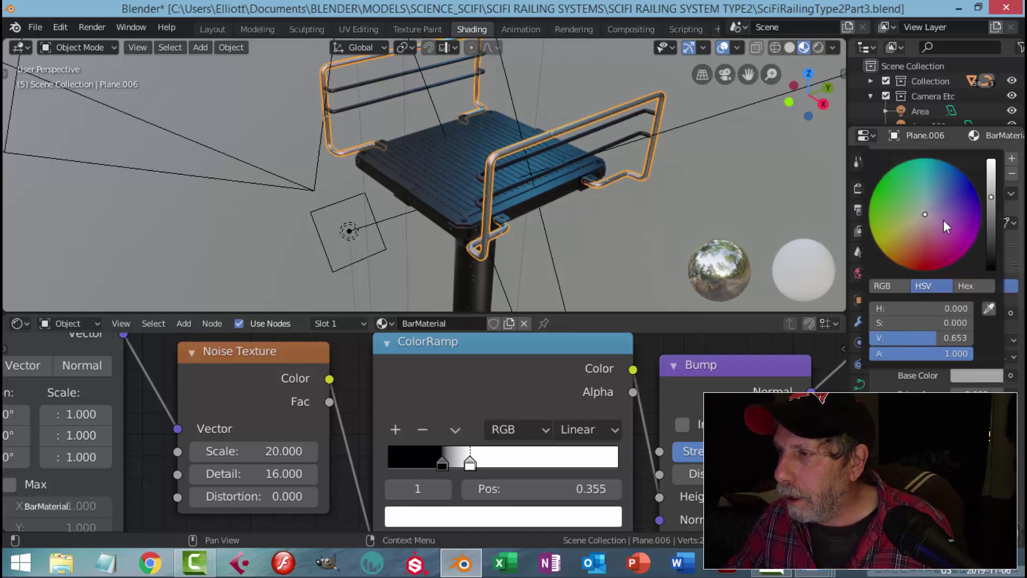
{"action": "left_click_drag", "start_coordinate": [925, 217], "coordinate": [892, 247]}
{"action": "left_click_drag", "start_coordinate": [991, 196], "coordinate": [992, 187]}
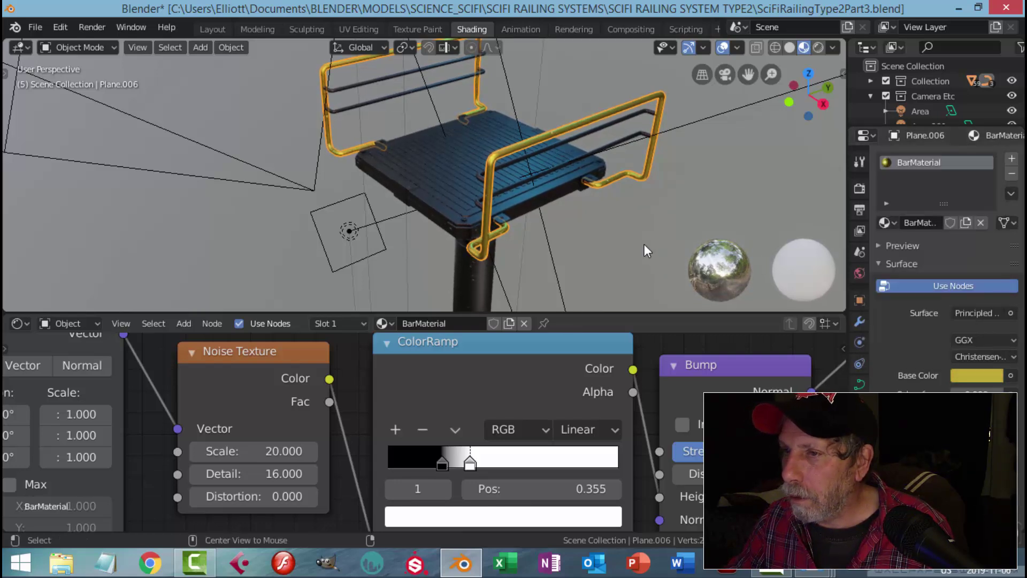
{"action": "left_click", "coordinate": [680, 217]}
Step: Preview the railing in rendered shading and adjust BarMaterial's base color to golden yellow with H 0.130, S 0.821, V 0.780
{"action": "left_click", "coordinate": [818, 47]}
{"action": "mouse_move", "coordinate": [634, 173]}
{"action": "middle_mouse_down"}
{"action": "mouse_move", "coordinate": [684, 178]}
{"action": "mouse_move", "coordinate": [487, 160]}
{"action": "mouse_move", "coordinate": [477, 175]}
{"action": "mouse_move", "coordinate": [426, 187]}
{"action": "mouse_move", "coordinate": [496, 182]}
{"action": "mouse_move", "coordinate": [532, 197]}
{"action": "middle_mouse_up"}
{"action": "scroll", "coordinate": [428, 189], "scroll_direction": "up", "scroll_amount": 3}
{"action": "middle_click_drag", "start_coordinate": [464, 170], "coordinate": [495, 195], "text": "shift"}
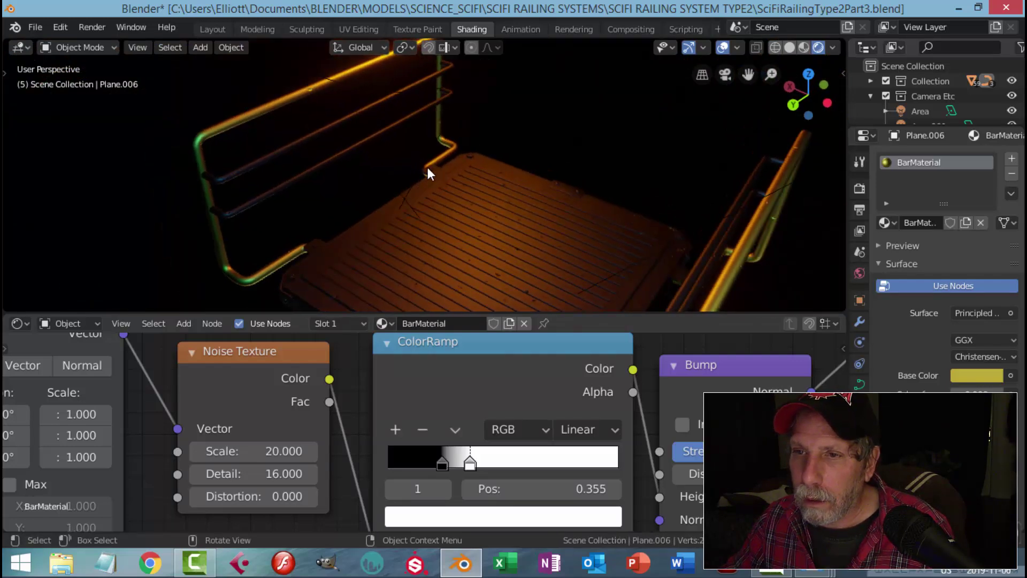
{"action": "middle_click_drag", "start_coordinate": [428, 167], "coordinate": [499, 200]}
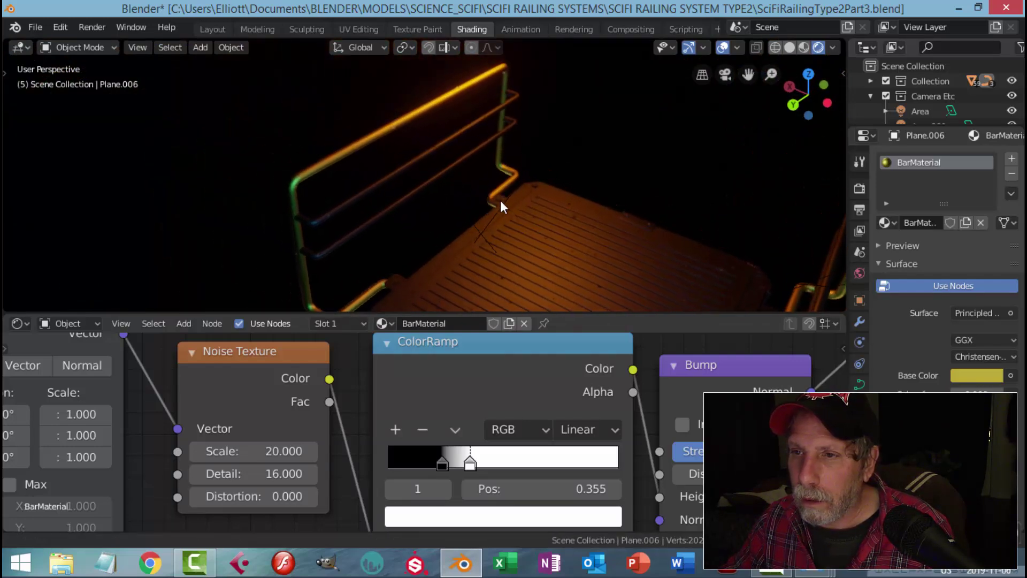
{"action": "left_click", "coordinate": [980, 375]}
{"action": "left_click_drag", "start_coordinate": [993, 188], "coordinate": [991, 182]}
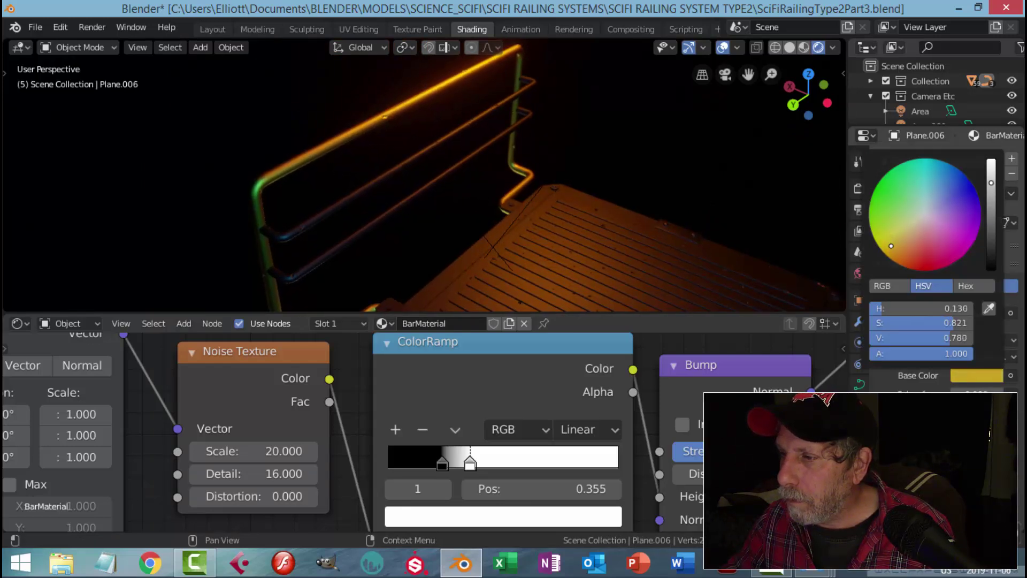
Step: Set the metallic value of BarMaterial's Principled BSDF node to 0.982
{"action": "middle_click_drag", "start_coordinate": [545, 241], "coordinate": [556, 219]}
{"action": "scroll", "coordinate": [712, 369], "scroll_direction": "down", "scroll_amount": 5}
{"action": "middle_click_drag", "start_coordinate": [760, 353], "coordinate": [639, 530]}
{"action": "scroll", "coordinate": [701, 425], "scroll_direction": "down", "scroll_amount": 3}
{"action": "middle_click_drag", "start_coordinate": [740, 411], "coordinate": [592, 468]}
{"action": "middle_click_drag", "start_coordinate": [671, 440], "coordinate": [630, 530]}
{"action": "scroll", "coordinate": [676, 442], "scroll_direction": "up", "scroll_amount": 2}
{"action": "left_click_drag", "start_coordinate": [688, 428], "coordinate": [680, 428]}
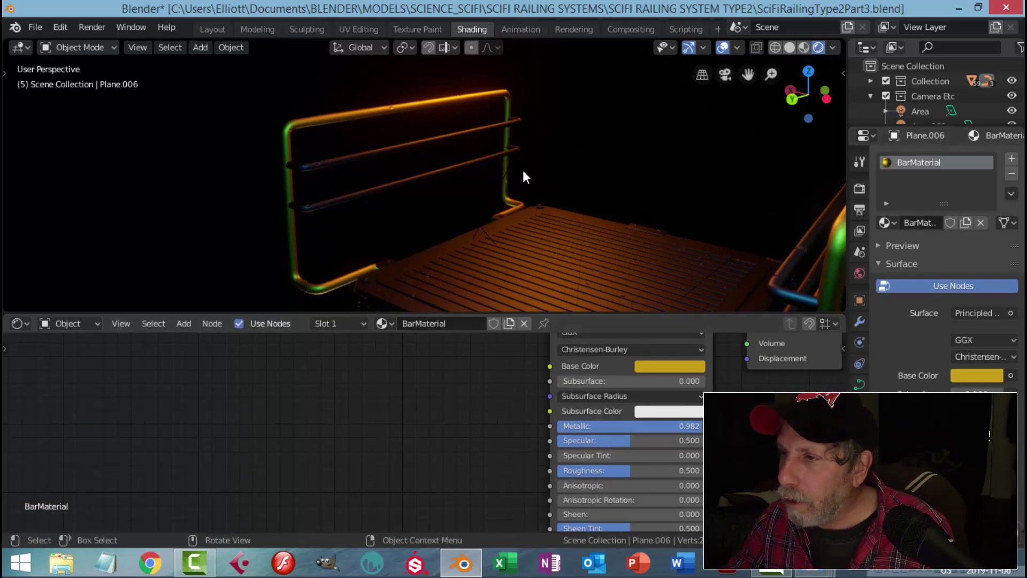
Step: Assign BarMaterial to both inner horizontal railing bars and view the platform from the other side
{"action": "left_click", "coordinate": [423, 137]}
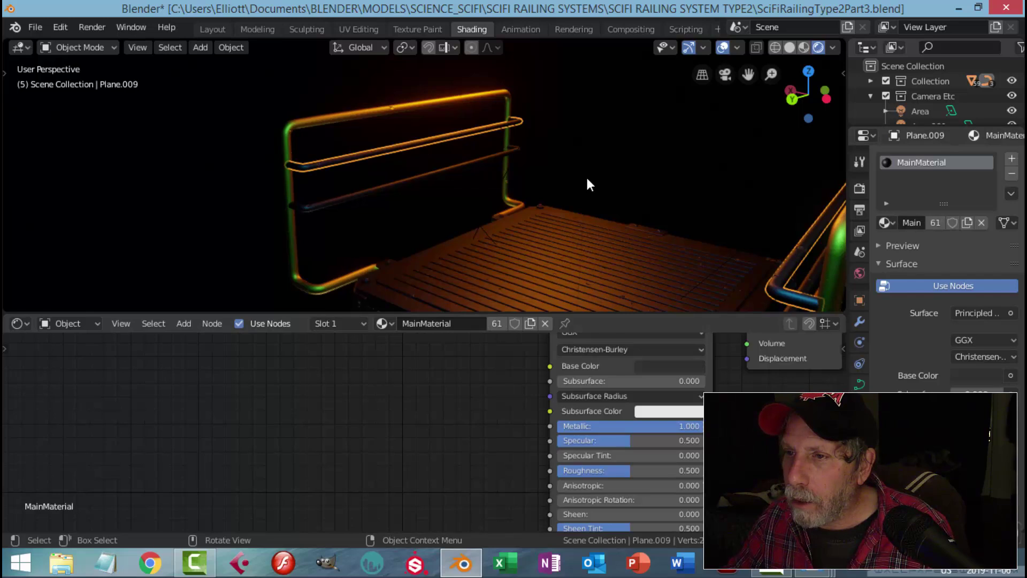
{"action": "left_click", "coordinate": [886, 222]}
{"action": "left_click", "coordinate": [760, 242]}
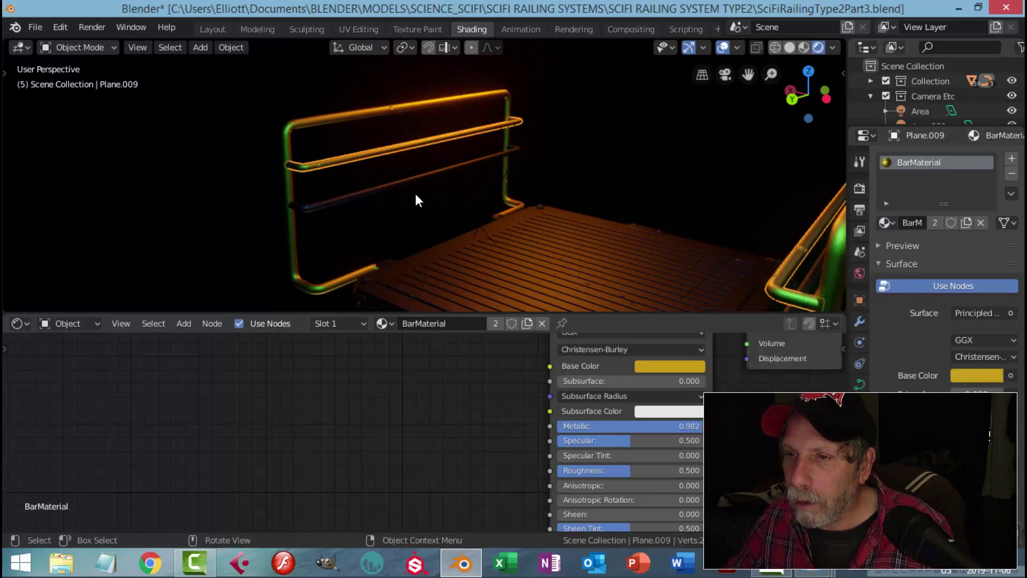
{"action": "left_click", "coordinate": [392, 192]}
{"action": "left_click", "coordinate": [884, 222]}
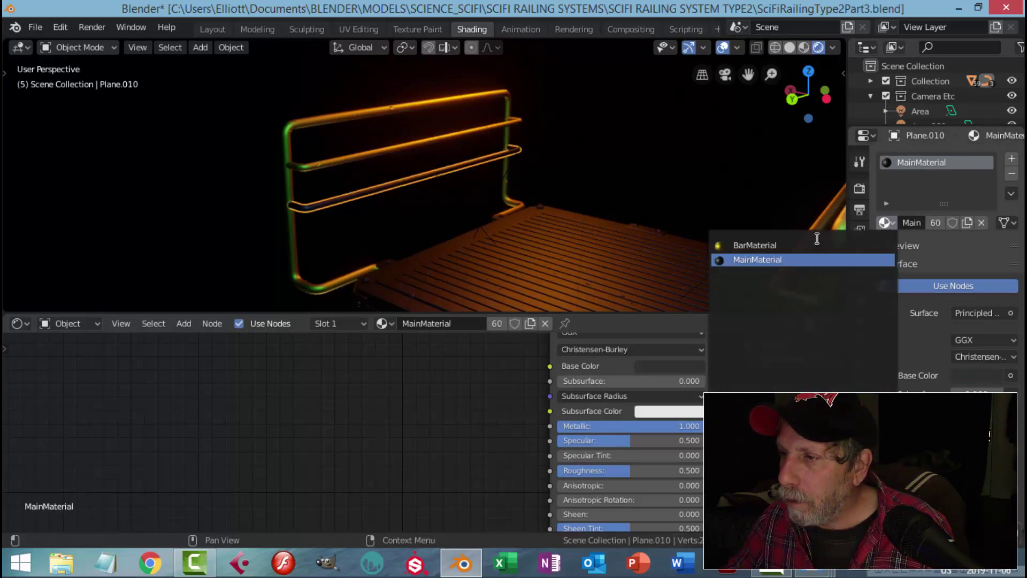
{"action": "left_click", "coordinate": [771, 245]}
{"action": "middle_click_drag", "start_coordinate": [503, 183], "coordinate": [622, 186]}
{"action": "scroll", "coordinate": [616, 184], "scroll_direction": "down", "scroll_amount": 3}
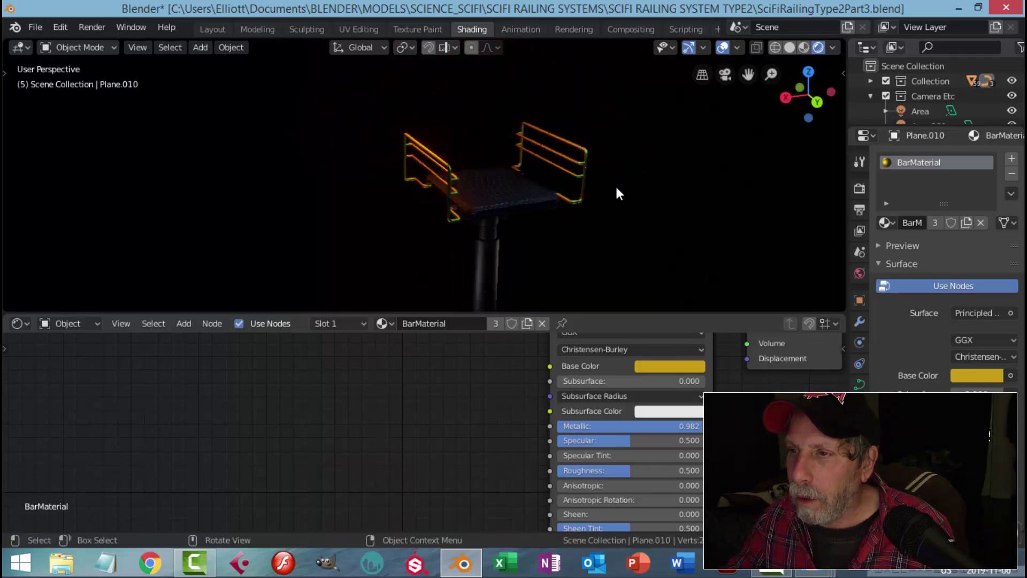
Step: In the Modeling workspace, move the upper area light 1.69 m along X and rotate it around Y to point down
{"action": "left_click", "coordinate": [524, 143]}
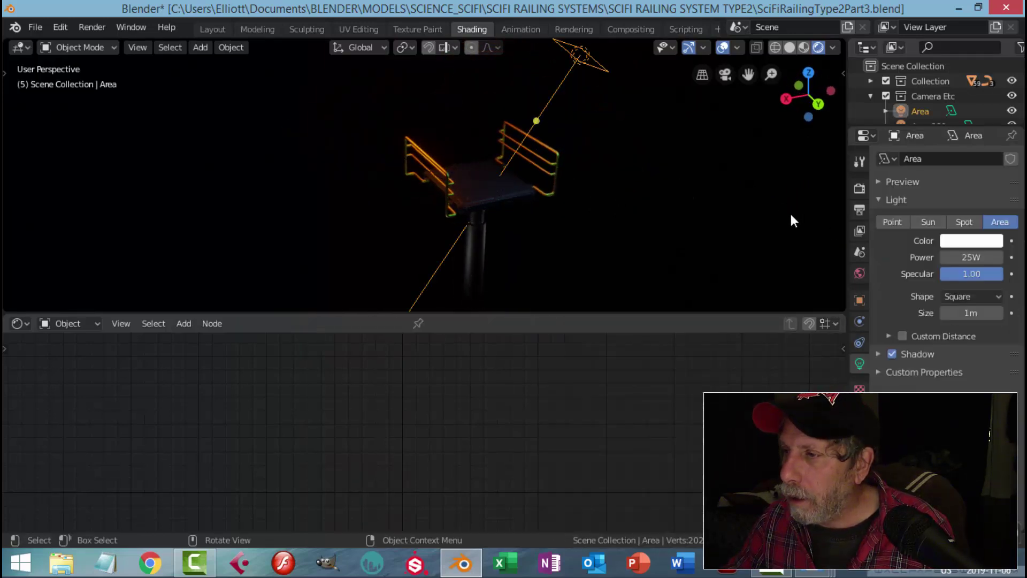
{"action": "middle_click_drag", "start_coordinate": [625, 172], "coordinate": [666, 155]}
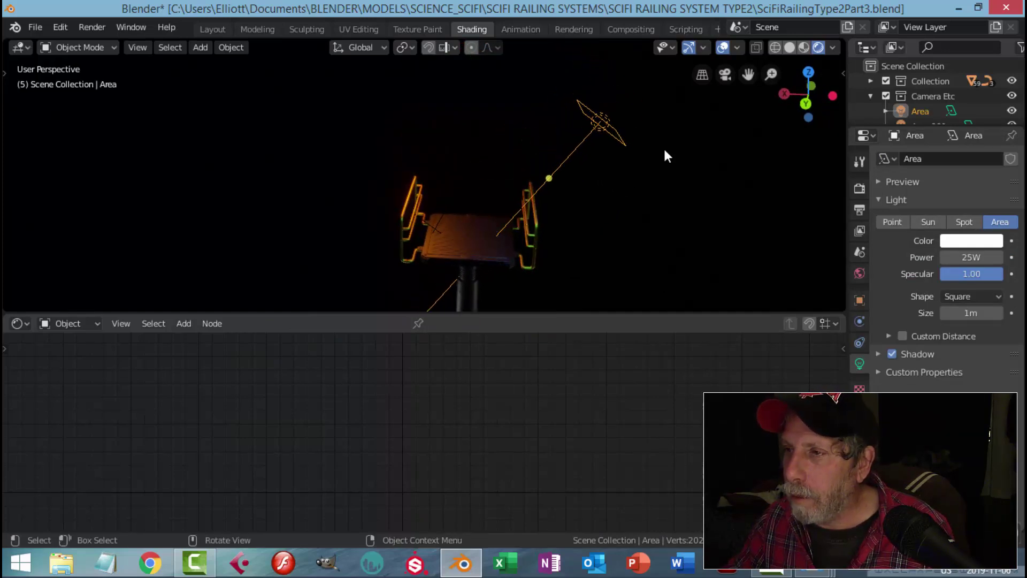
{"action": "left_click", "coordinate": [257, 29]}
{"action": "mouse_move", "coordinate": [678, 208]}
{"action": "middle_mouse_down"}
{"action": "mouse_move", "coordinate": [543, 213]}
{"action": "mouse_move", "coordinate": [486, 154]}
{"action": "middle_mouse_up"}
{"action": "scroll", "coordinate": [592, 212], "scroll_direction": "down", "scroll_amount": 3}
{"action": "left_click_drag", "start_coordinate": [446, 120], "coordinate": [337, 118]}
{"action": "key", "text": "r"}
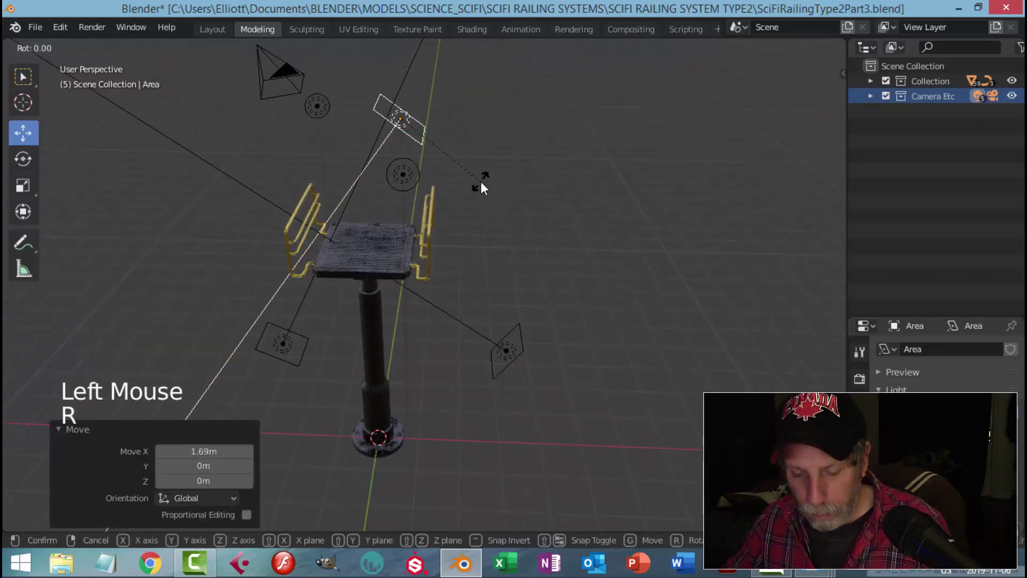
{"action": "key", "text": "y"}
{"action": "left_click", "coordinate": [337, 118]}
Step: Center the area light above the platform along X and scale it up by about 2.026
{"action": "left_click_drag", "start_coordinate": [336, 117], "coordinate": [305, 117]}
{"action": "key", "text": "s"}
{"action": "left_click", "coordinate": [471, 156]}
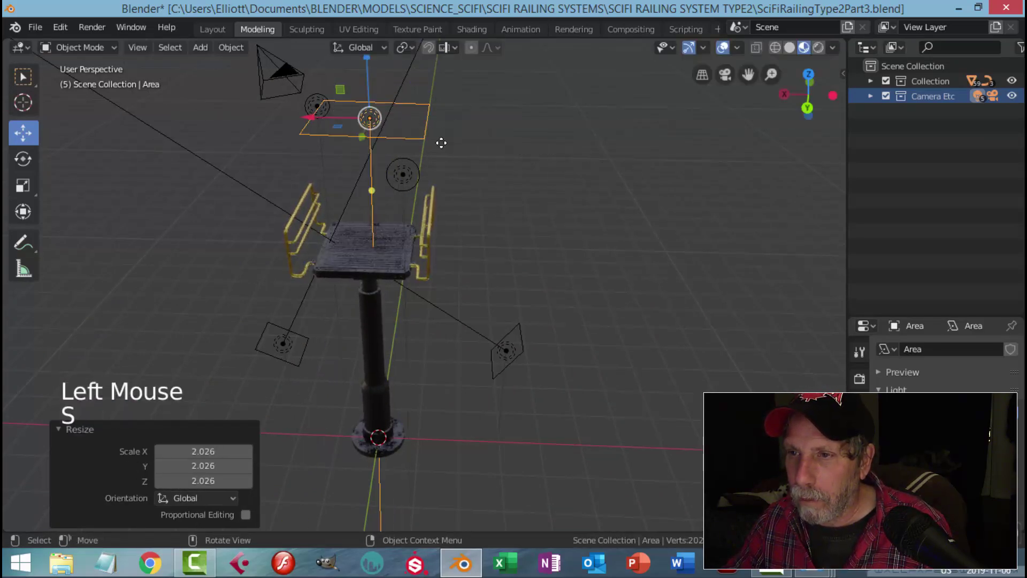
{"action": "scroll", "coordinate": [454, 137], "scroll_direction": "down", "scroll_amount": 1}
{"action": "middle_click_drag", "start_coordinate": [460, 145], "coordinate": [436, 193]}
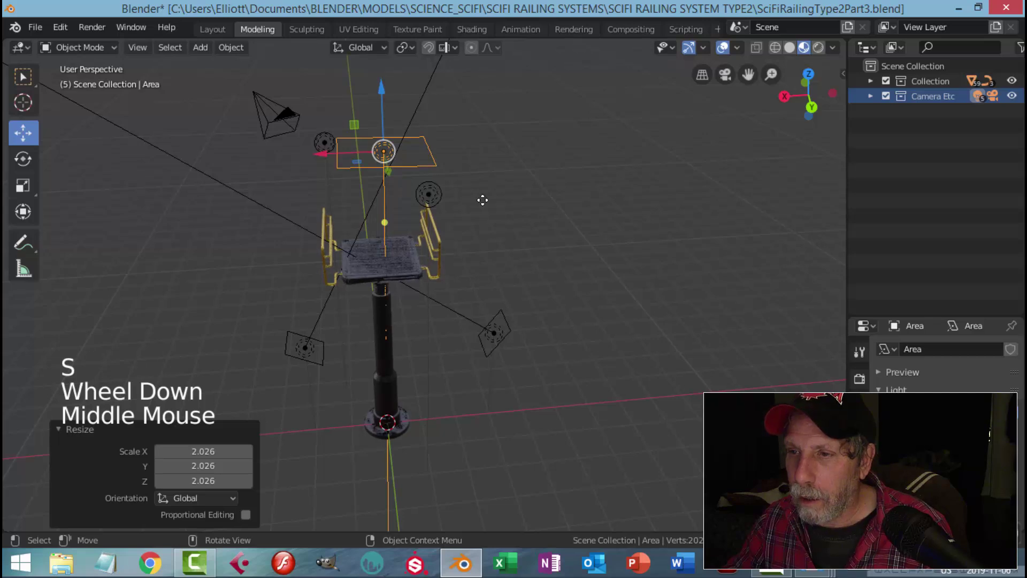
{"action": "key", "text": "Tab"}
Step: Bring the blue point light closer to the platform along Y and shift it 0.184 m along X
{"action": "left_click", "coordinate": [429, 193]}
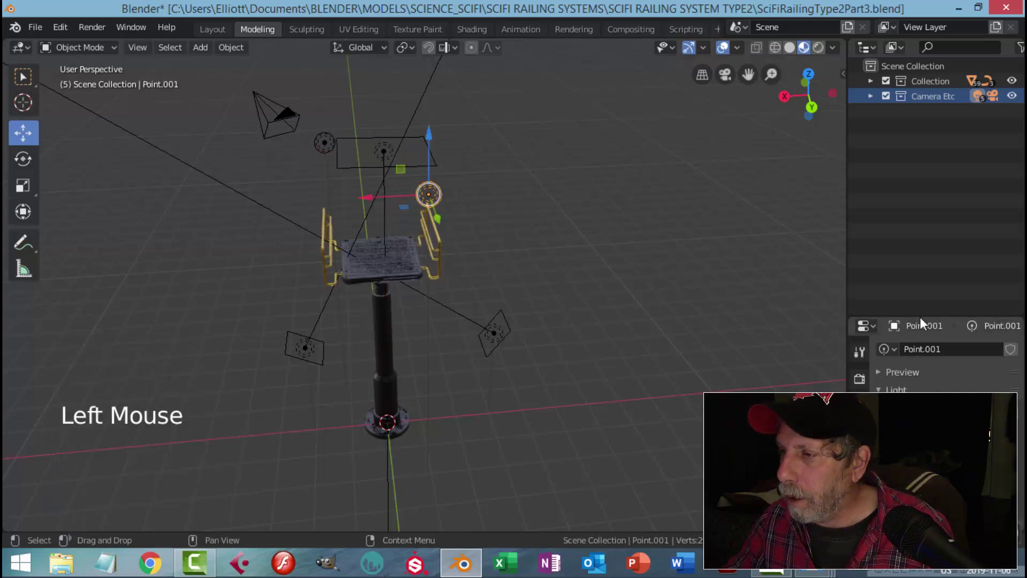
{"action": "left_click_drag", "start_coordinate": [916, 318], "coordinate": [916, 165]}
{"action": "middle_click_drag", "start_coordinate": [525, 230], "coordinate": [647, 242]}
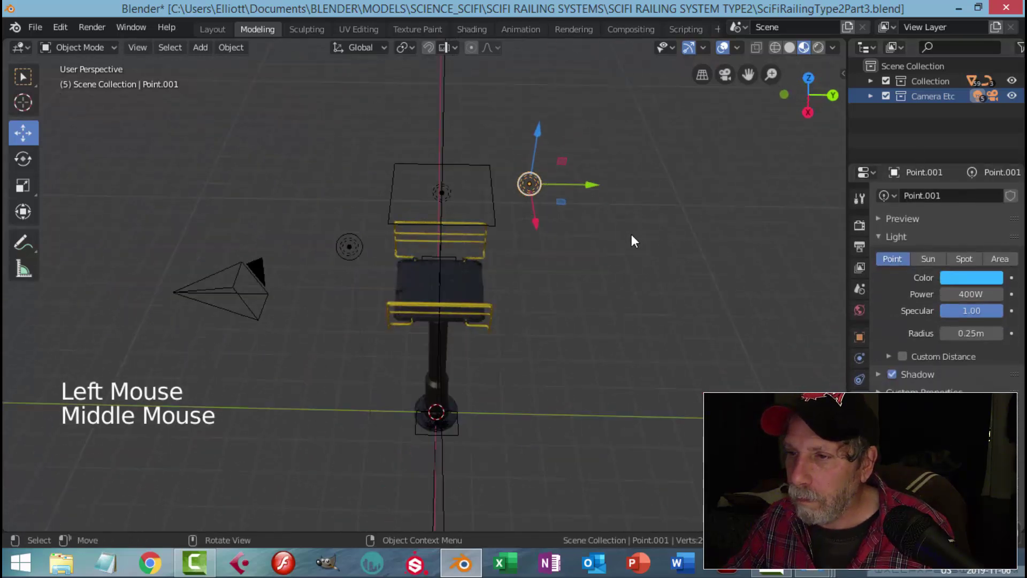
{"action": "left_click_drag", "start_coordinate": [589, 185], "coordinate": [537, 192]}
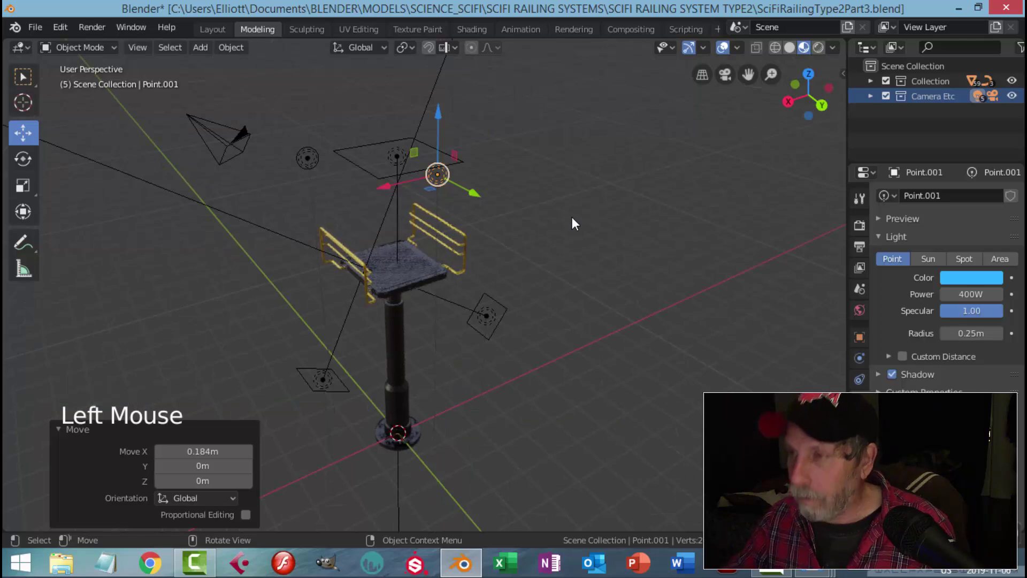
Step: Show the scene in rendered shading and examine how the lights fall on the deck and railings
{"action": "left_click", "coordinate": [817, 48]}
{"action": "scroll", "coordinate": [570, 211], "scroll_direction": "up", "scroll_amount": 4}
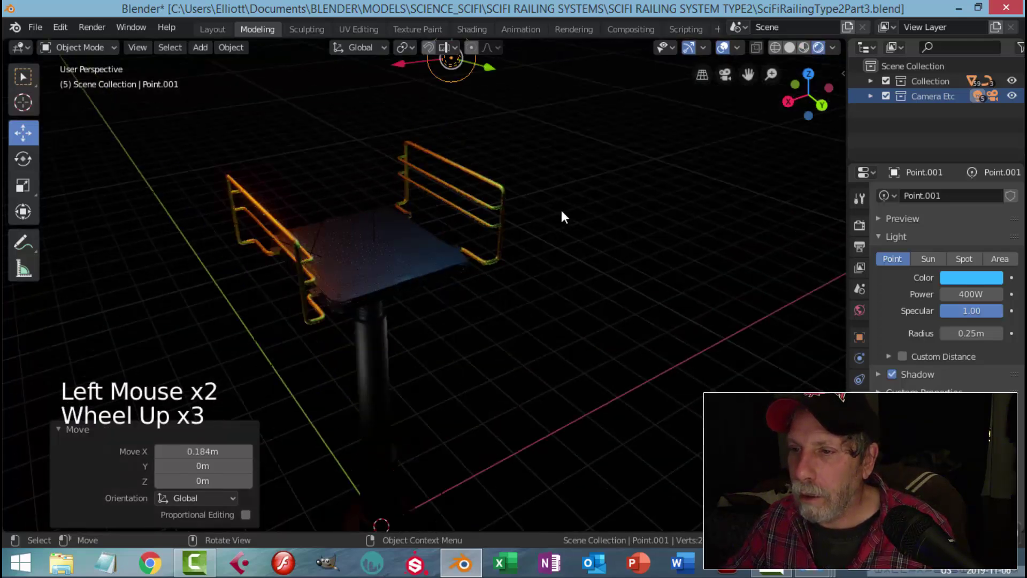
{"action": "scroll", "coordinate": [553, 211], "scroll_direction": "down", "scroll_amount": 3}
{"action": "middle_click_drag", "start_coordinate": [553, 211], "coordinate": [579, 223], "text": "shift"}
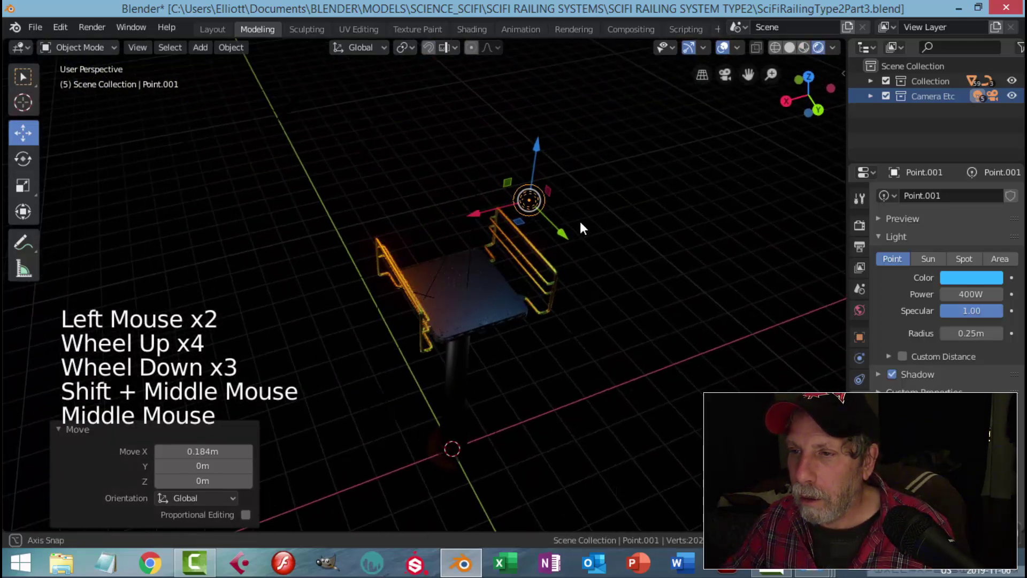
{"action": "scroll", "coordinate": [578, 214], "scroll_direction": "down", "scroll_amount": 1}
{"action": "middle_click_drag", "start_coordinate": [573, 276], "coordinate": [493, 201]}
{"action": "scroll", "coordinate": [569, 259], "scroll_direction": "up", "scroll_amount": 3}
Step: Raise the power of the area light above the platform to 120 W
{"action": "left_click", "coordinate": [504, 192]}
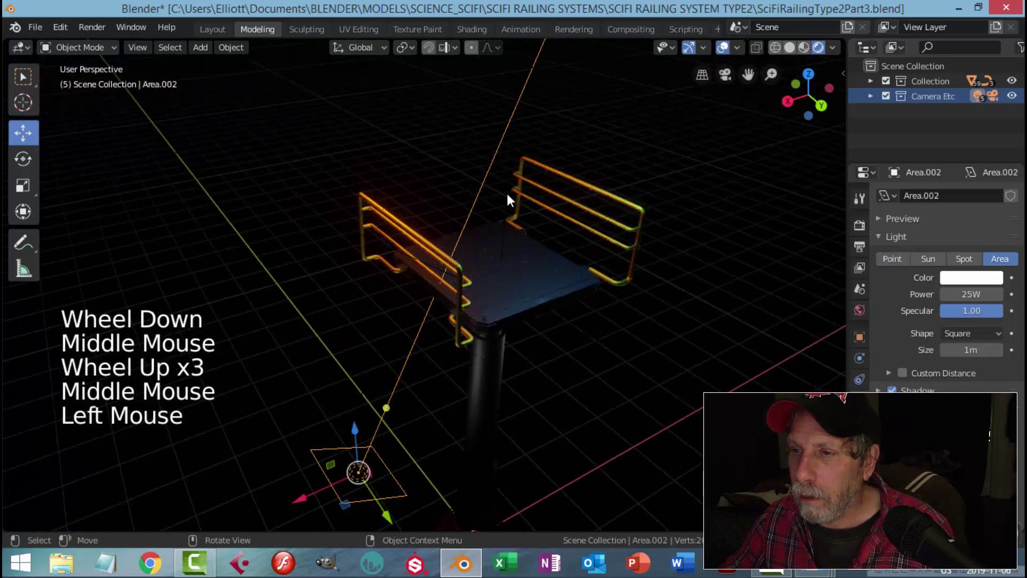
{"action": "left_click", "coordinate": [506, 191]}
{"action": "middle_click_drag", "start_coordinate": [557, 195], "coordinate": [682, 216]}
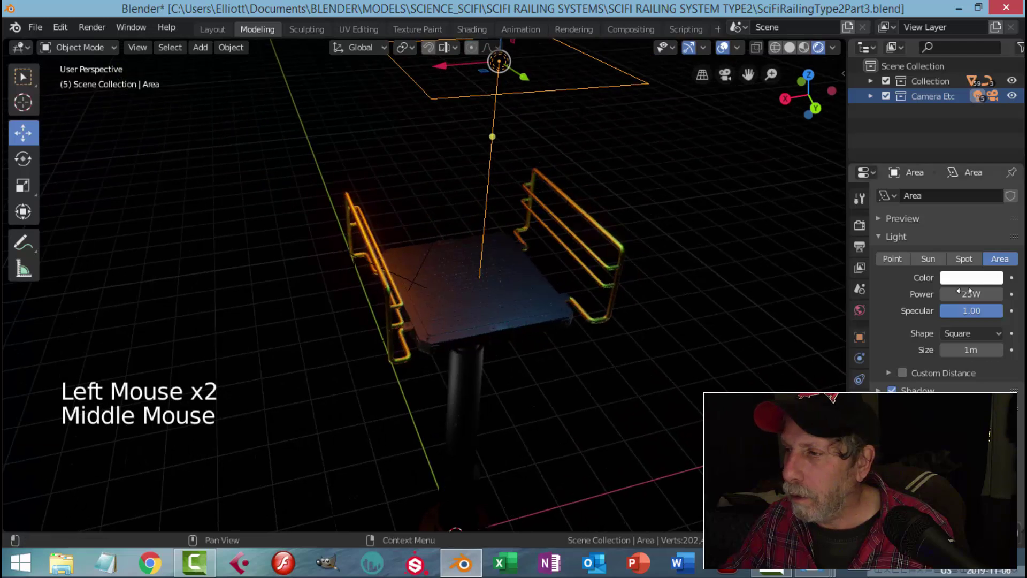
{"action": "left_click_drag", "start_coordinate": [971, 295], "coordinate": [998, 294]}
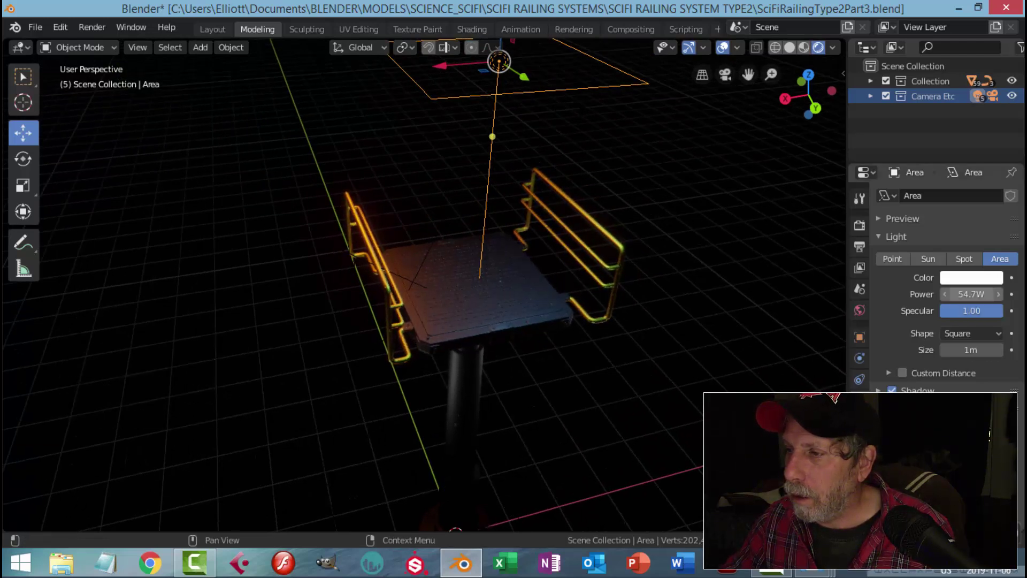
{"action": "left_click", "coordinate": [966, 294]}
{"action": "type", "text": "120W"}
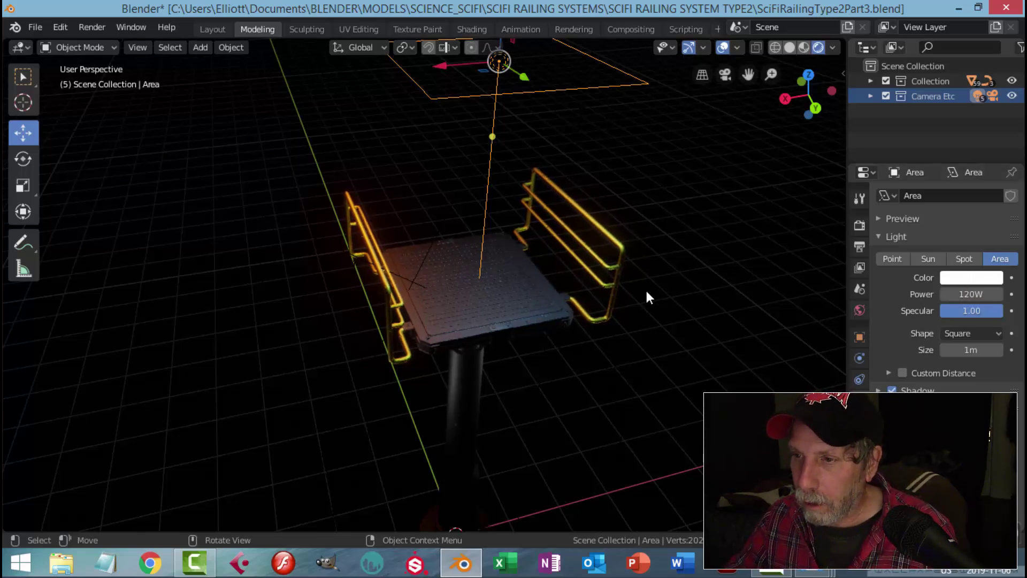
Step: Move the overhead area light -0.681 m along X and tilt it -11.3° around Y toward the platform
{"action": "scroll", "coordinate": [637, 284], "scroll_direction": "up", "scroll_amount": 3}
{"action": "scroll", "coordinate": [621, 283], "scroll_direction": "down", "scroll_amount": 2}
{"action": "middle_click_drag", "start_coordinate": [611, 291], "coordinate": [465, 156]}
{"action": "scroll", "coordinate": [676, 297], "scroll_direction": "down", "scroll_amount": 2}
{"action": "left_click_drag", "start_coordinate": [399, 106], "coordinate": [459, 119]}
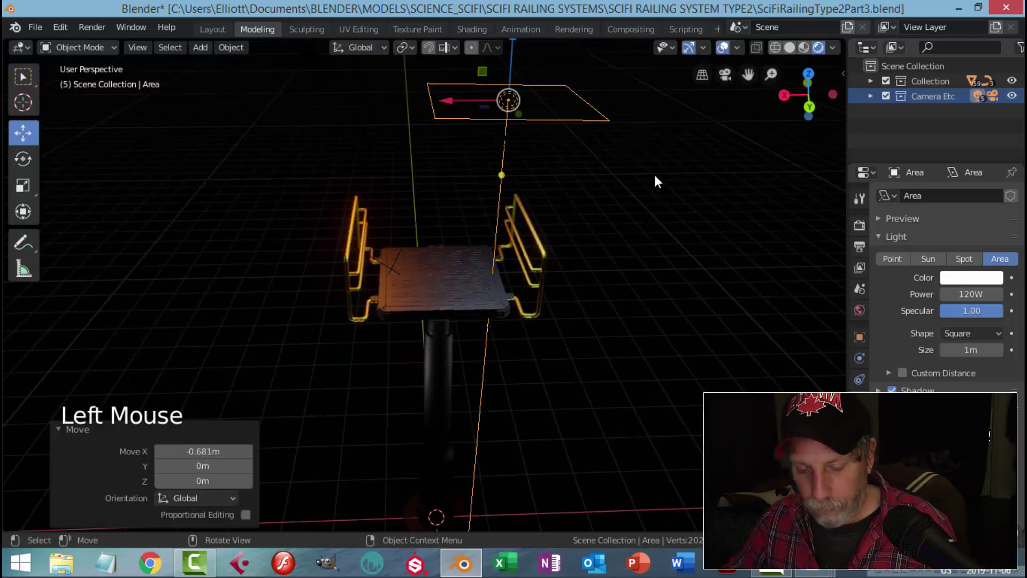
{"action": "key", "text": "r"}
{"action": "left_click", "coordinate": [569, 251]}
Step: Save the file and inspect the lit platform and post up close
{"action": "middle_click_drag", "start_coordinate": [569, 251], "coordinate": [676, 256]}
{"action": "key", "text": "ctrl+s"}
{"action": "scroll", "coordinate": [632, 250], "scroll_direction": "up", "scroll_amount": 2}
{"action": "scroll", "coordinate": [589, 246], "scroll_direction": "up", "scroll_amount": 3}
{"action": "middle_click_drag", "start_coordinate": [589, 245], "coordinate": [606, 251]}
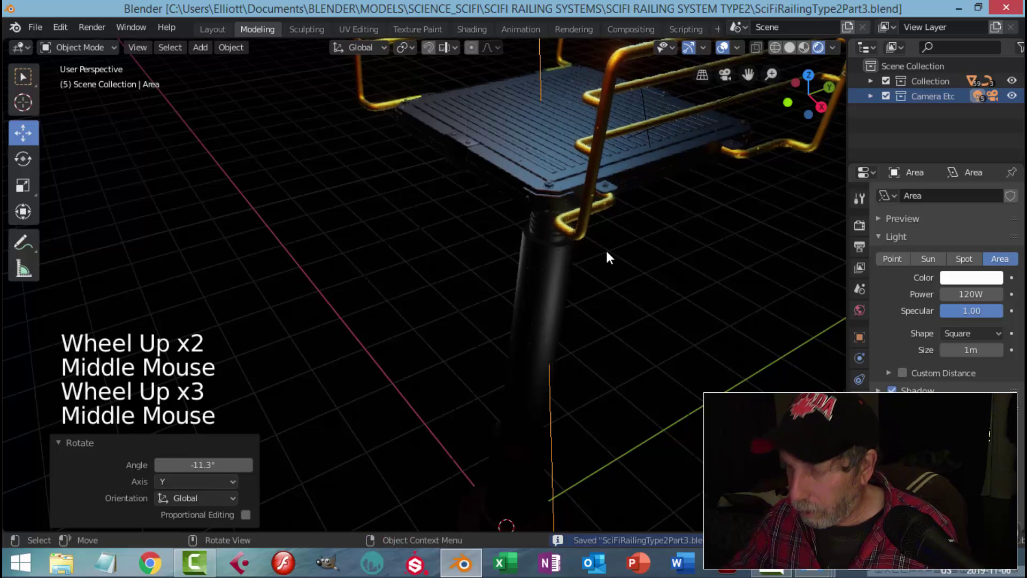
Step: Check the platform through the camera, switch the viewport to LookDev shading, and save the file
{"action": "key", "text": "KP_0"}
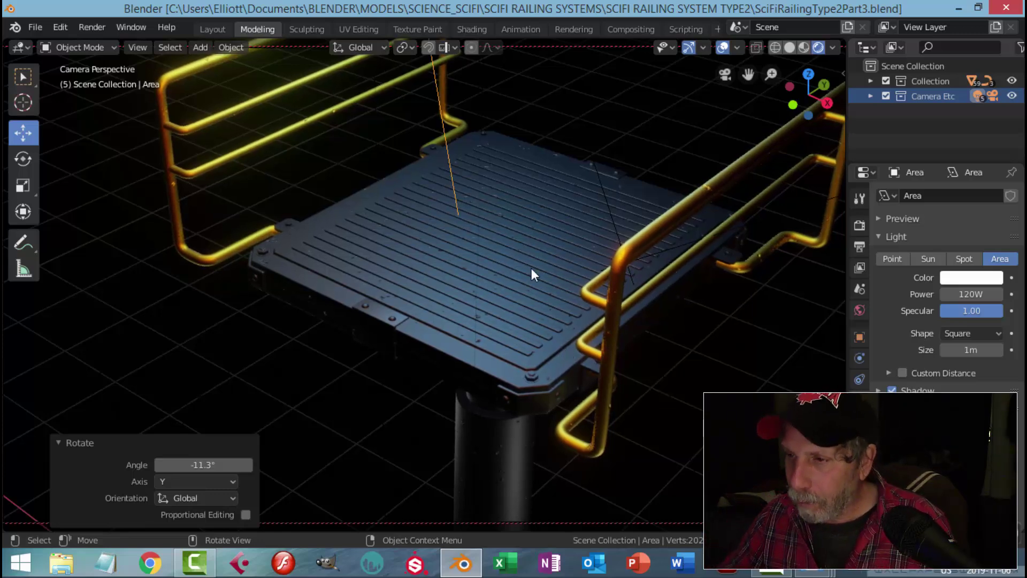
{"action": "key", "text": "KP_0"}
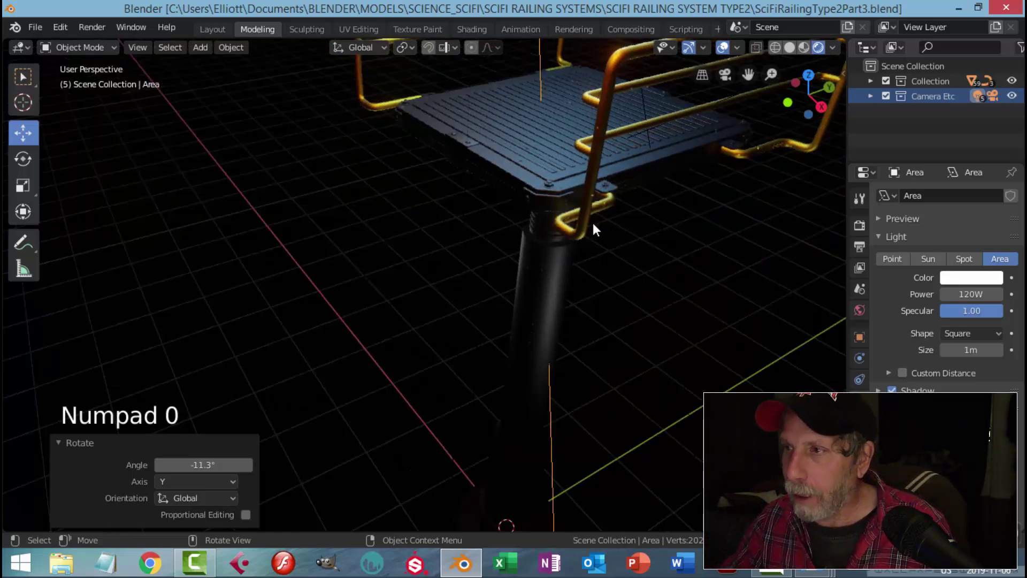
{"action": "left_click", "coordinate": [804, 47]}
{"action": "scroll", "coordinate": [669, 187], "scroll_direction": "down", "scroll_amount": 2}
{"action": "mouse_move", "coordinate": [669, 187]}
{"action": "middle_mouse_down", "text": "shift"}
{"action": "mouse_move", "coordinate": [631, 250]}
{"action": "mouse_move", "coordinate": [647, 265]}
{"action": "middle_mouse_up", "text": "shift"}
{"action": "key", "text": "ctrl+s"}
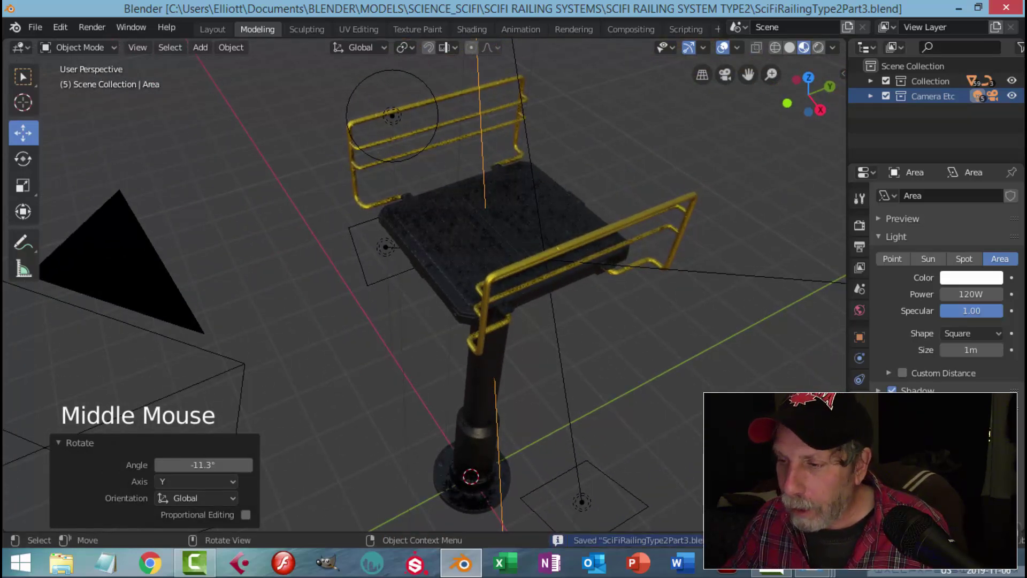
Step: View the black-yellow warning stripe reference image in Windows Photo Viewer, and return to Blender
{"action": "left_click", "coordinate": [814, 565]}
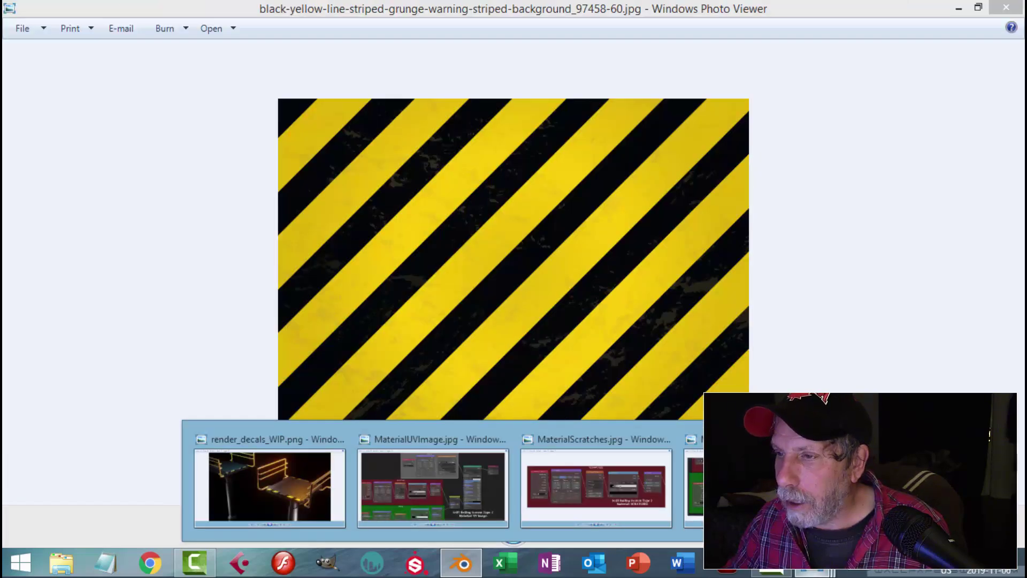
{"action": "left_click", "coordinate": [923, 488]}
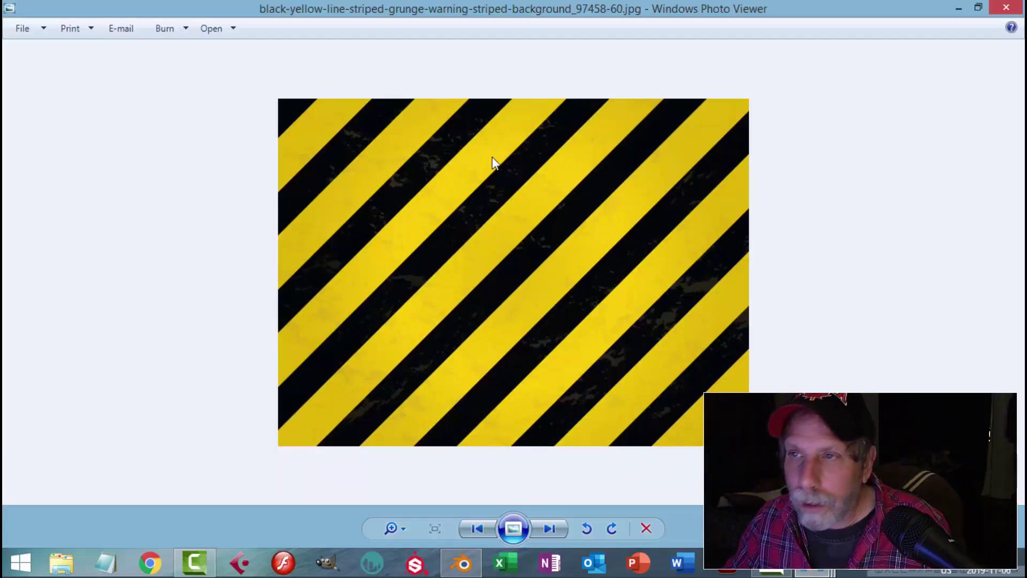
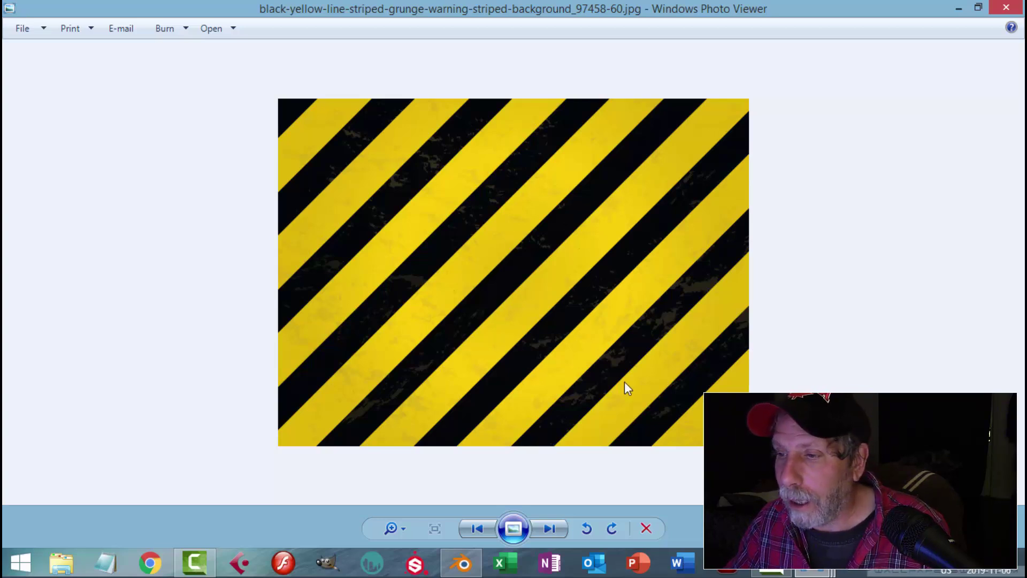
{"action": "left_click", "coordinate": [462, 563]}
Step: Exclude the Camera Etc collection from the view layer to leave only the platform model
{"action": "middle_click_drag", "start_coordinate": [480, 343], "coordinate": [432, 276]}
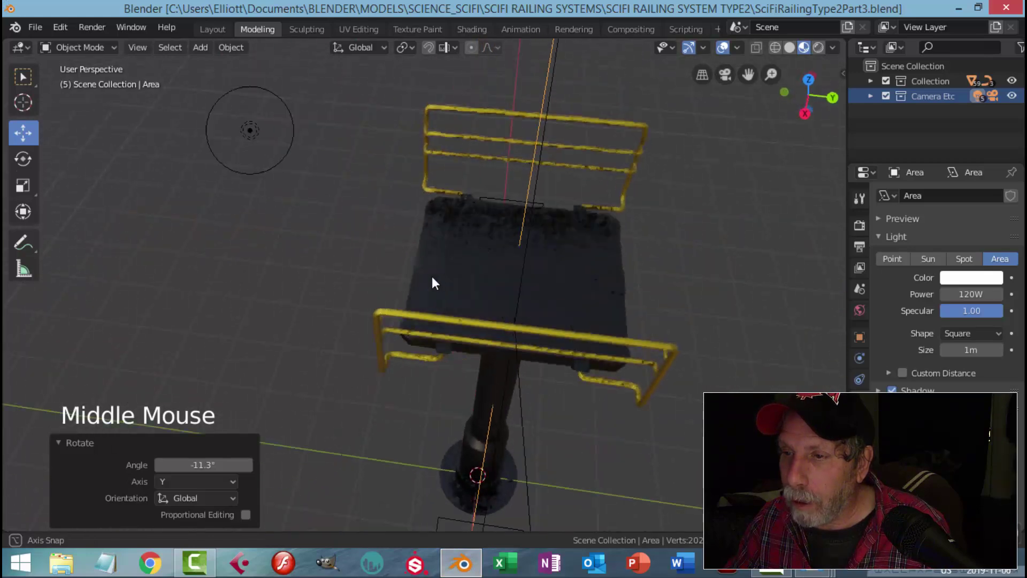
{"action": "left_click", "coordinate": [886, 96]}
{"action": "middle_click_drag", "start_coordinate": [836, 169], "coordinate": [575, 276]}
{"action": "scroll", "coordinate": [476, 190], "scroll_direction": "up", "scroll_amount": 2}
{"action": "middle_click_drag", "start_coordinate": [461, 168], "coordinate": [535, 165]}
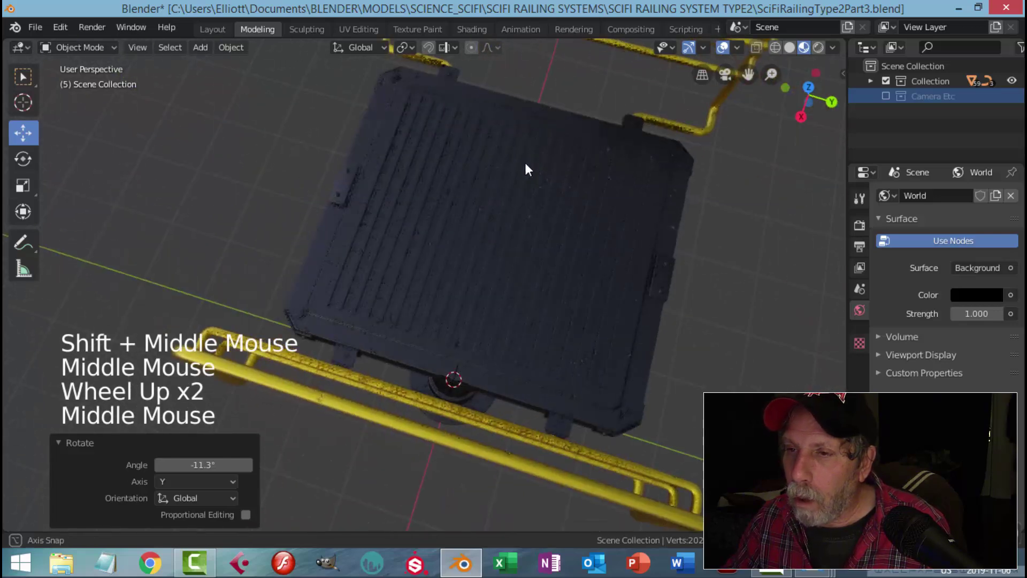
Step: Select the two opposite border faces on the deck plane's open sides, where there are no railings, in Edit Mode
{"action": "left_click", "coordinate": [374, 139]}
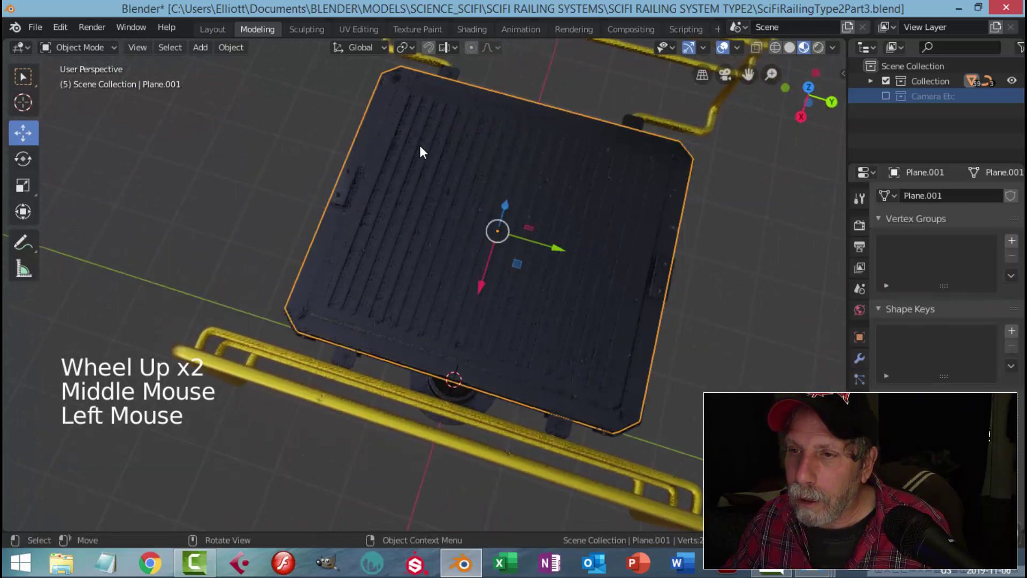
{"action": "key", "text": "Tab"}
{"action": "left_click", "coordinate": [373, 144]}
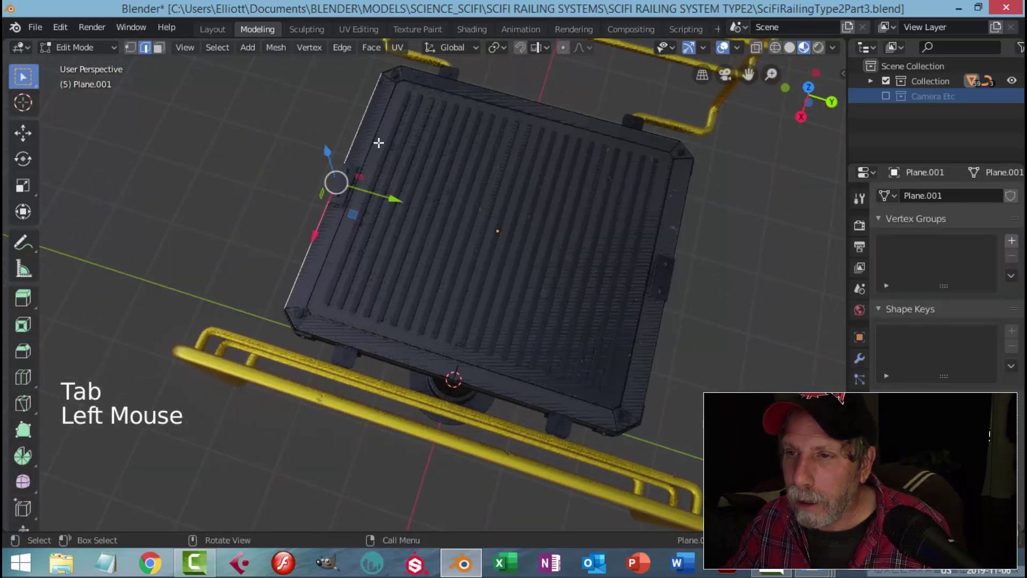
{"action": "key", "text": "3"}
{"action": "left_click", "coordinate": [366, 137]}
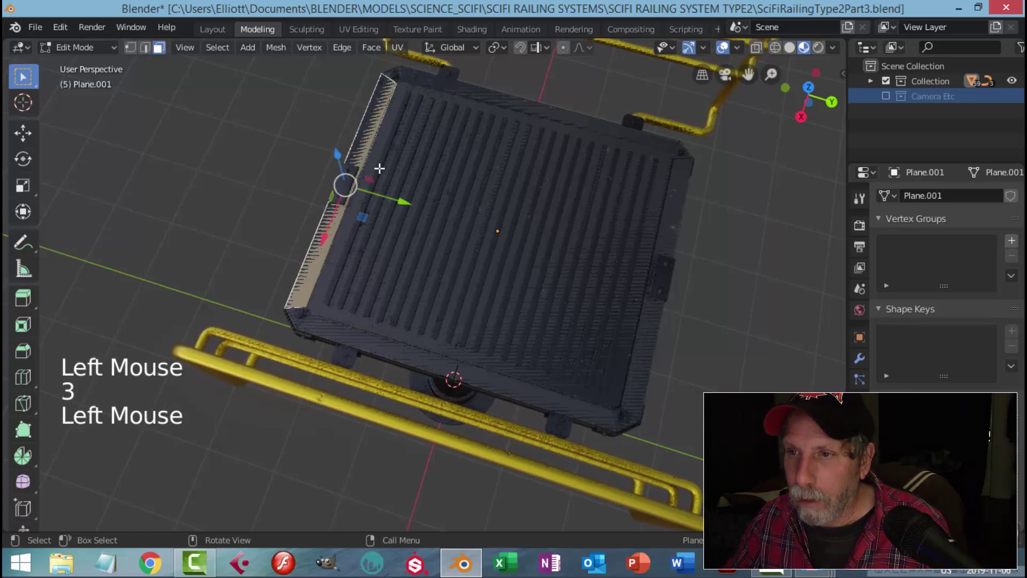
{"action": "middle_click", "coordinate": [429, 177]}
{"action": "middle_click_drag", "start_coordinate": [430, 177], "coordinate": [623, 211]}
{"action": "left_click", "coordinate": [660, 194]}
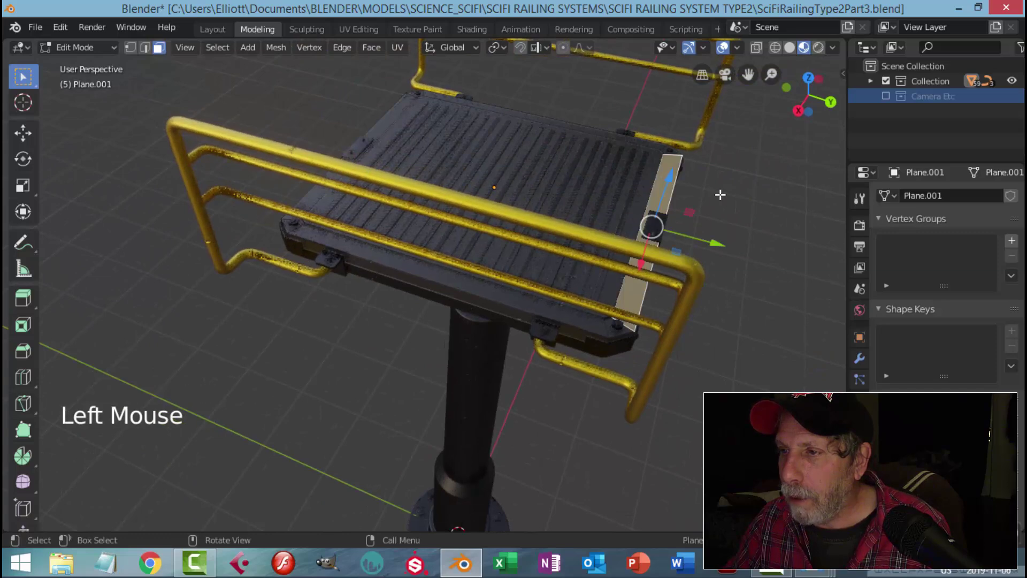
{"action": "middle_click_drag", "start_coordinate": [720, 193], "coordinate": [366, 115]}
{"action": "left_click", "coordinate": [366, 117], "text": "shift"}
{"action": "middle_click_drag", "start_coordinate": [442, 166], "coordinate": [420, 188]}
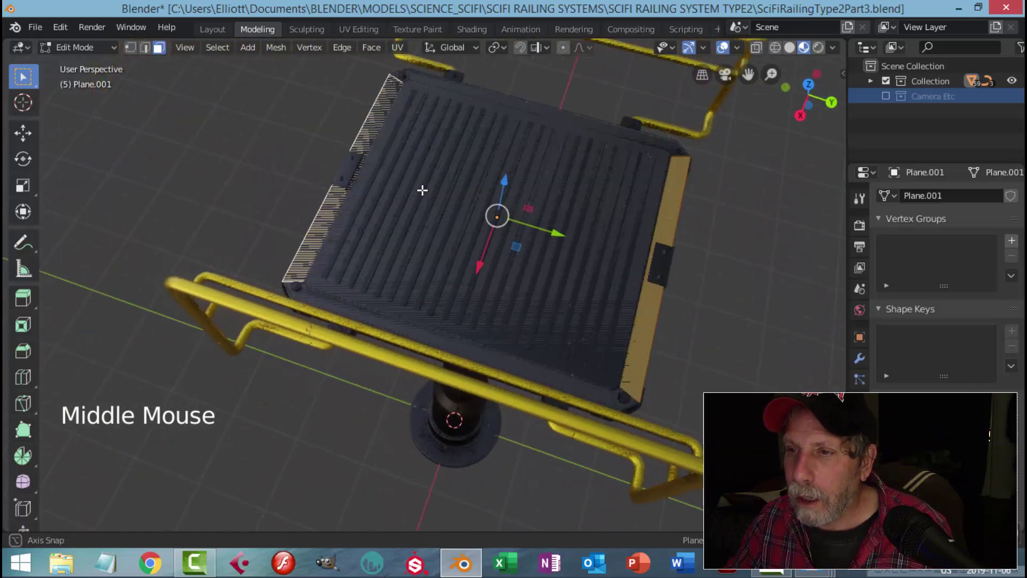
Step: Unwrap the two selected deck border faces in the UV Editing workspace
{"action": "left_click", "coordinate": [358, 29]}
{"action": "scroll", "coordinate": [312, 262], "scroll_direction": "up", "scroll_amount": 1}
{"action": "scroll", "coordinate": [288, 246], "scroll_direction": "up", "scroll_amount": 2}
{"action": "scroll", "coordinate": [284, 236], "scroll_direction": "down", "scroll_amount": 3}
{"action": "mouse_move", "coordinate": [285, 236]}
{"action": "middle_mouse_down"}
{"action": "mouse_move", "coordinate": [336, 236]}
{"action": "mouse_move", "coordinate": [271, 252]}
{"action": "middle_mouse_up"}
{"action": "scroll", "coordinate": [332, 240], "scroll_direction": "up", "scroll_amount": 1}
{"action": "scroll", "coordinate": [321, 240], "scroll_direction": "down", "scroll_amount": 1}
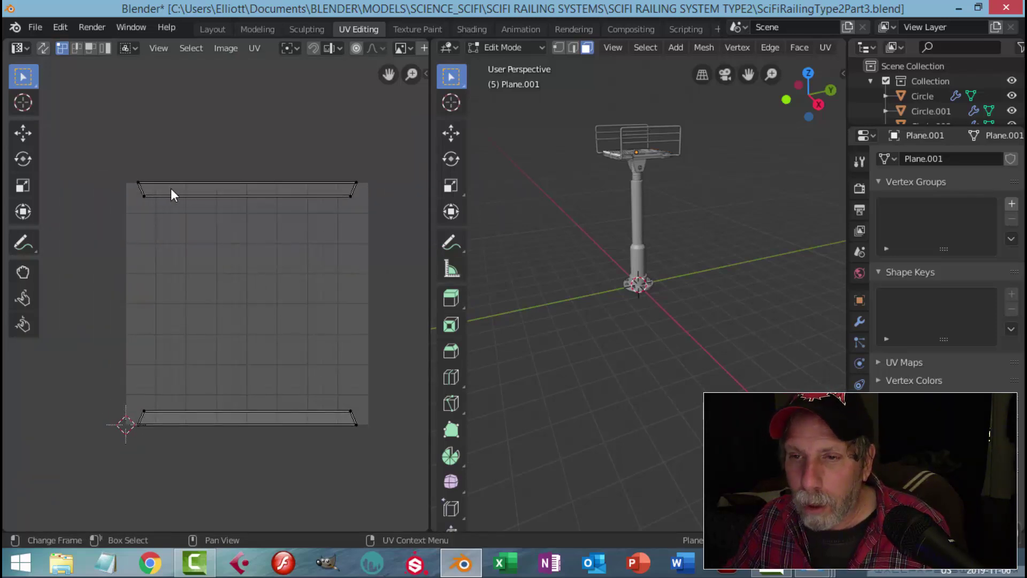
{"action": "middle_click_drag", "start_coordinate": [674, 222], "coordinate": [717, 275]}
{"action": "scroll", "coordinate": [688, 232], "scroll_direction": "up", "scroll_amount": 4}
{"action": "scroll", "coordinate": [675, 285], "scroll_direction": "up", "scroll_amount": 1}
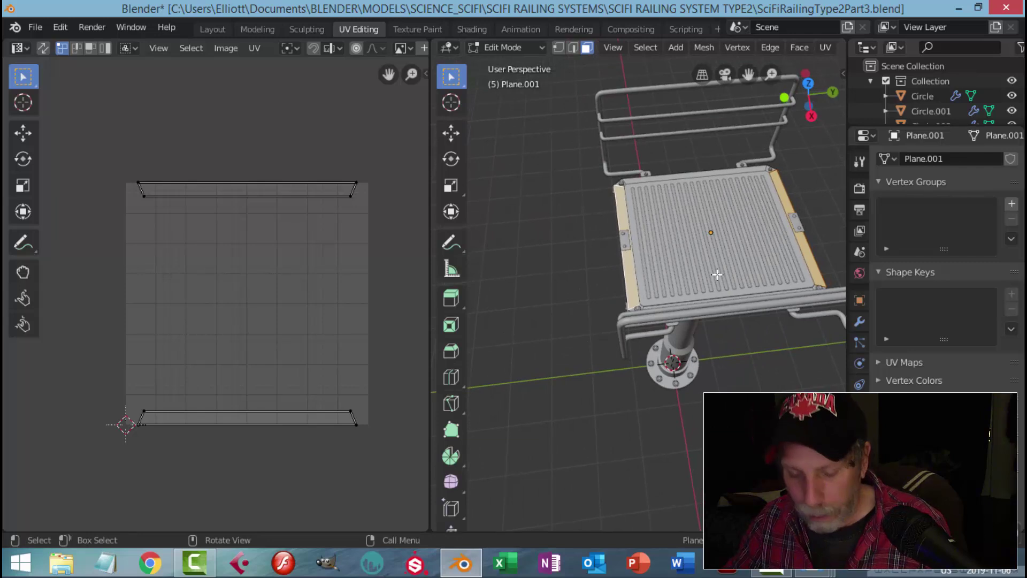
{"action": "key", "text": "u"}
{"action": "left_click", "coordinate": [717, 274]}
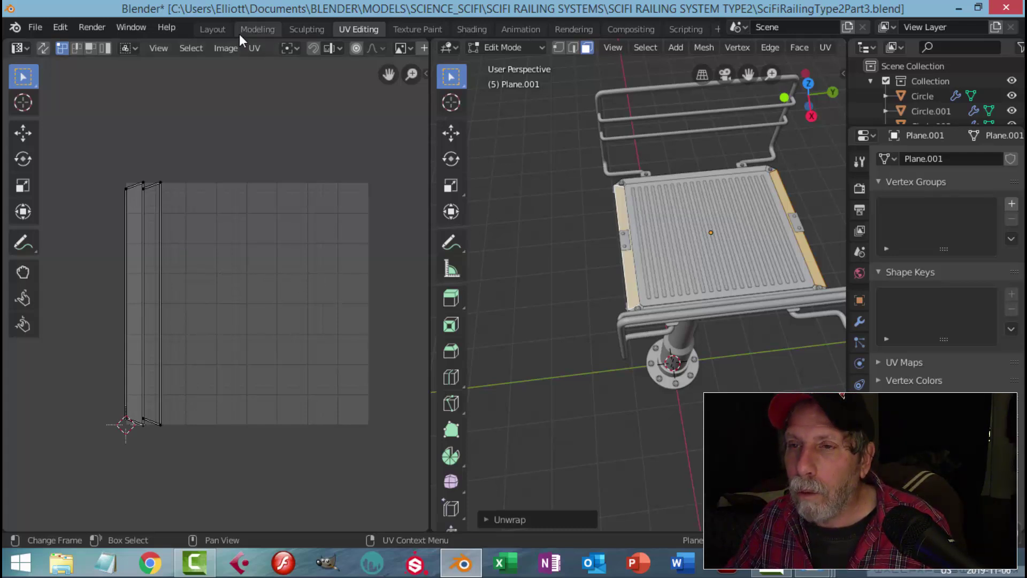
Step: Load black-yellow-line-striped-grunge-warning-striped-background_97458-60.jpg from the REFERENCE IMAGES folder into the UV editor
{"action": "scroll", "coordinate": [291, 54], "scroll_direction": "down", "scroll_amount": 2}
{"action": "scroll", "coordinate": [291, 54], "scroll_direction": "down", "scroll_amount": 2}
{"action": "scroll", "coordinate": [287, 63], "scroll_direction": "up", "scroll_amount": 3}
{"action": "scroll", "coordinate": [287, 64], "scroll_direction": "down", "scroll_amount": 3}
{"action": "scroll", "coordinate": [360, 51], "scroll_direction": "down", "scroll_amount": 3}
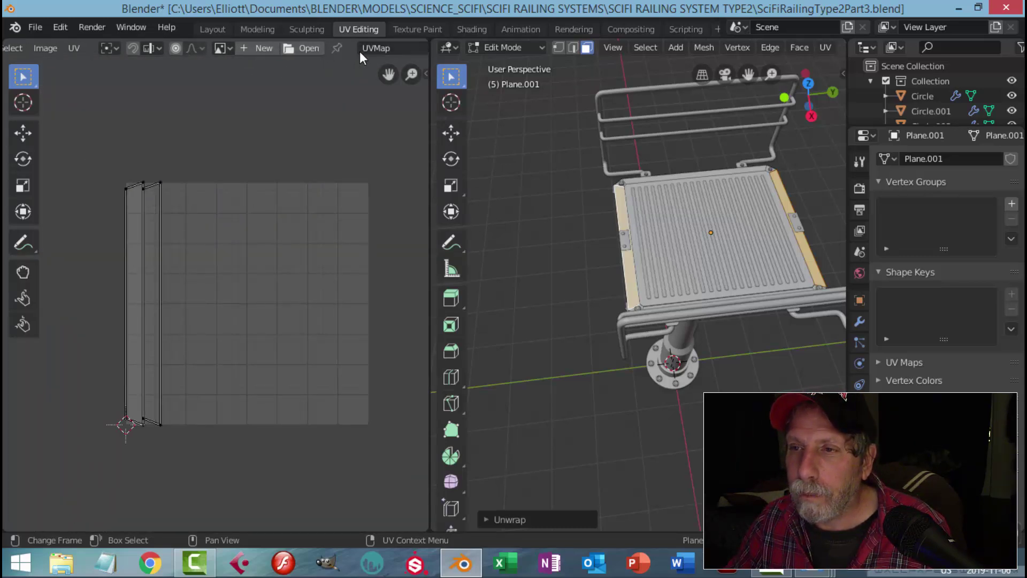
{"action": "left_click", "coordinate": [313, 52]}
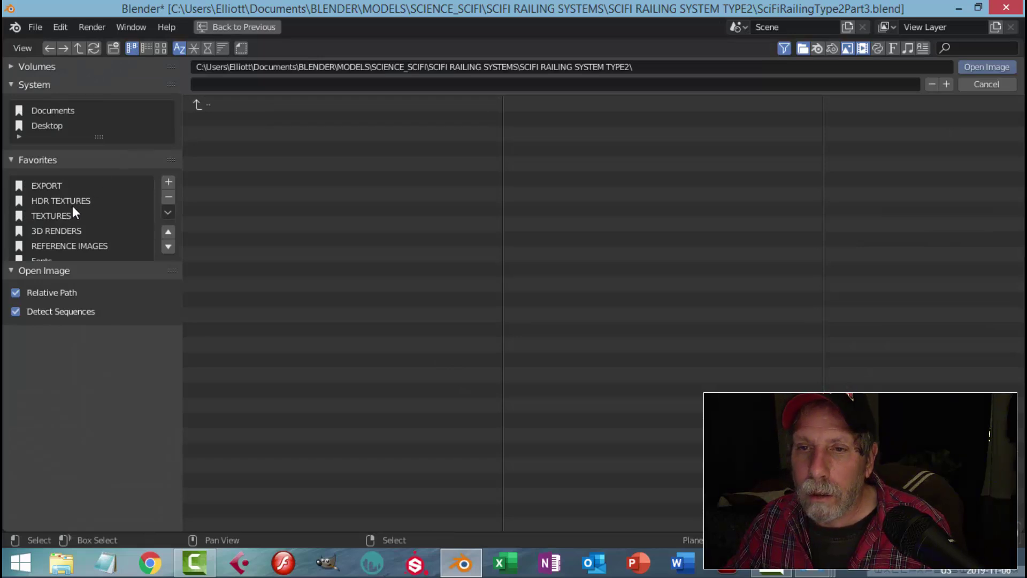
{"action": "left_click", "coordinate": [68, 246]}
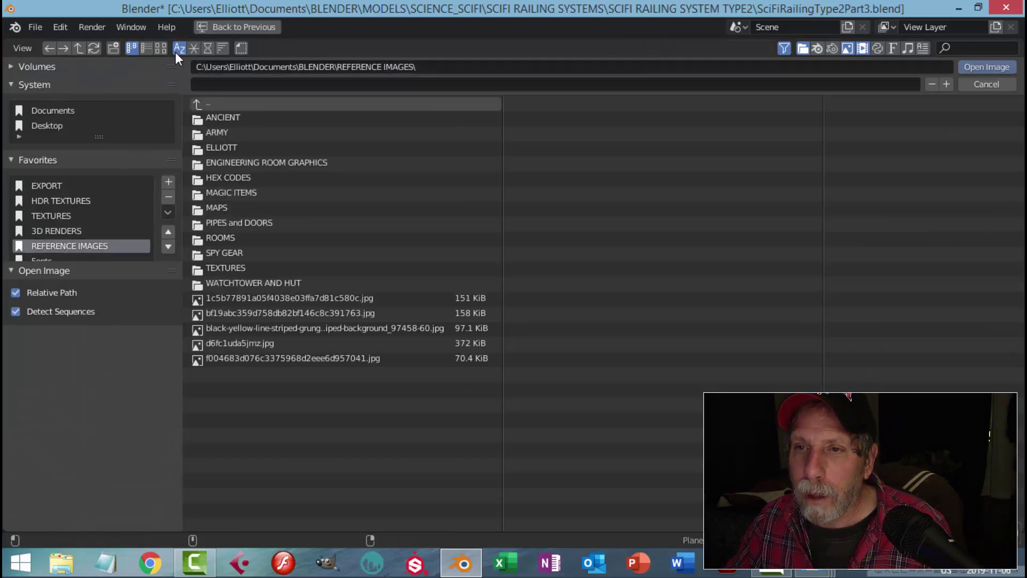
{"action": "left_click", "coordinate": [161, 48]}
{"action": "left_click", "coordinate": [355, 399]}
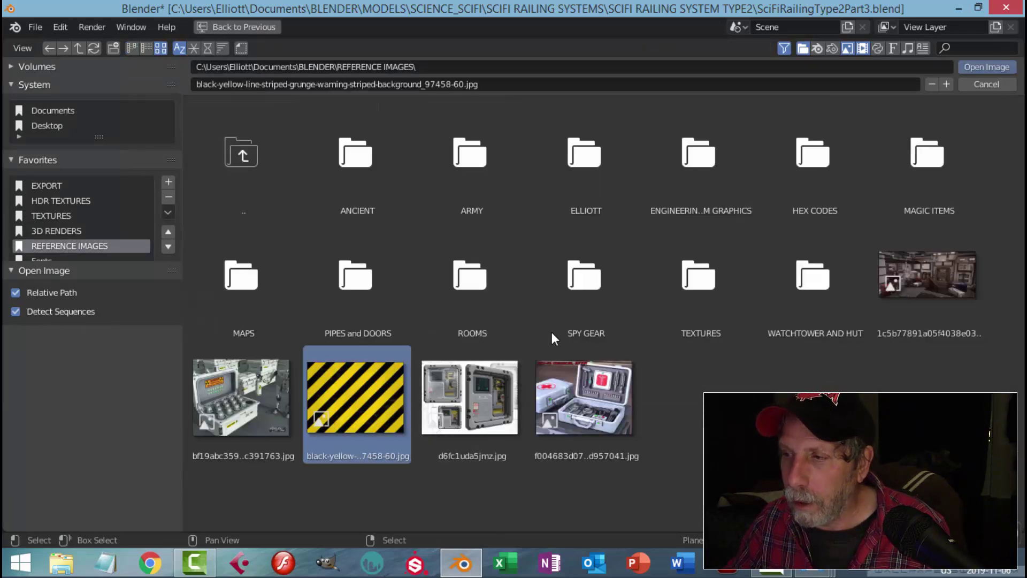
{"action": "left_click", "coordinate": [974, 67]}
{"action": "scroll", "coordinate": [383, 285], "scroll_direction": "down", "scroll_amount": 5}
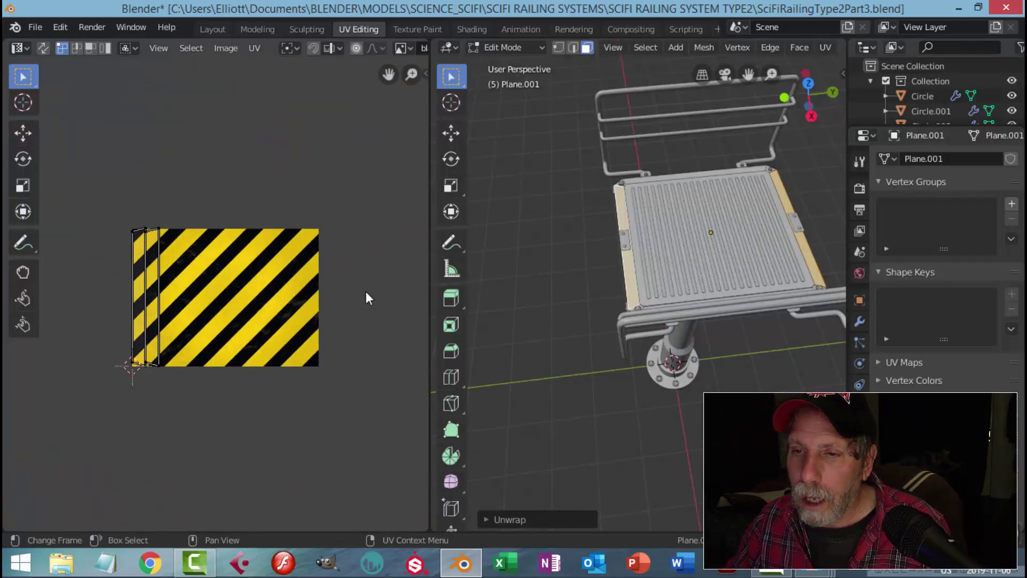
Step: Rotate both border-face UV islands by 90° so they lie horizontally across the stripe image
{"action": "scroll", "coordinate": [250, 304], "scroll_direction": "up", "scroll_amount": 2}
{"action": "scroll", "coordinate": [237, 304], "scroll_direction": "down", "scroll_amount": 1}
{"action": "middle_click_drag", "start_coordinate": [241, 293], "coordinate": [268, 277]}
{"action": "scroll", "coordinate": [281, 295], "scroll_direction": "up", "scroll_amount": 2}
{"action": "scroll", "coordinate": [289, 292], "scroll_direction": "down", "scroll_amount": 1}
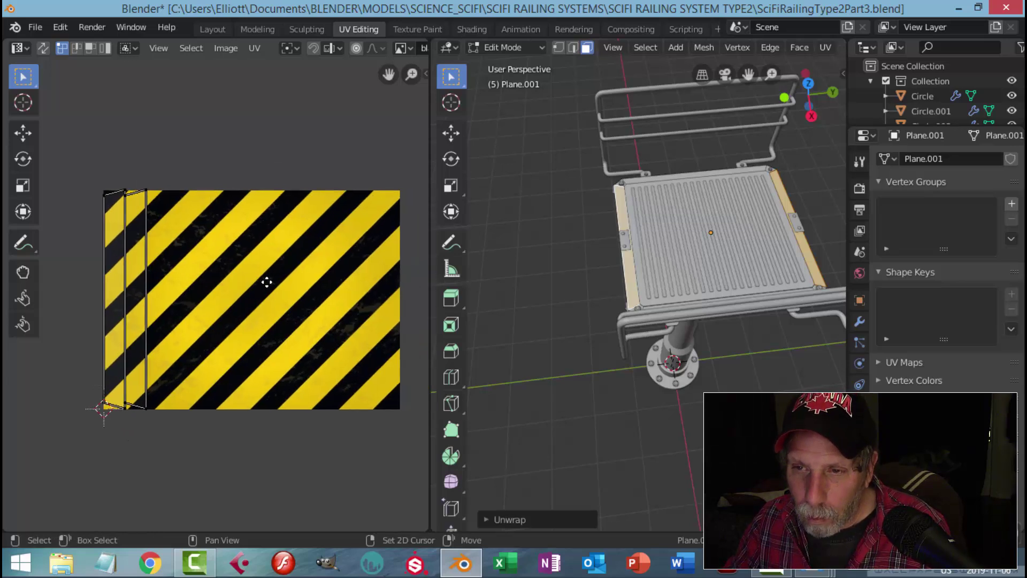
{"action": "left_click_drag", "start_coordinate": [63, 156], "coordinate": [179, 442]}
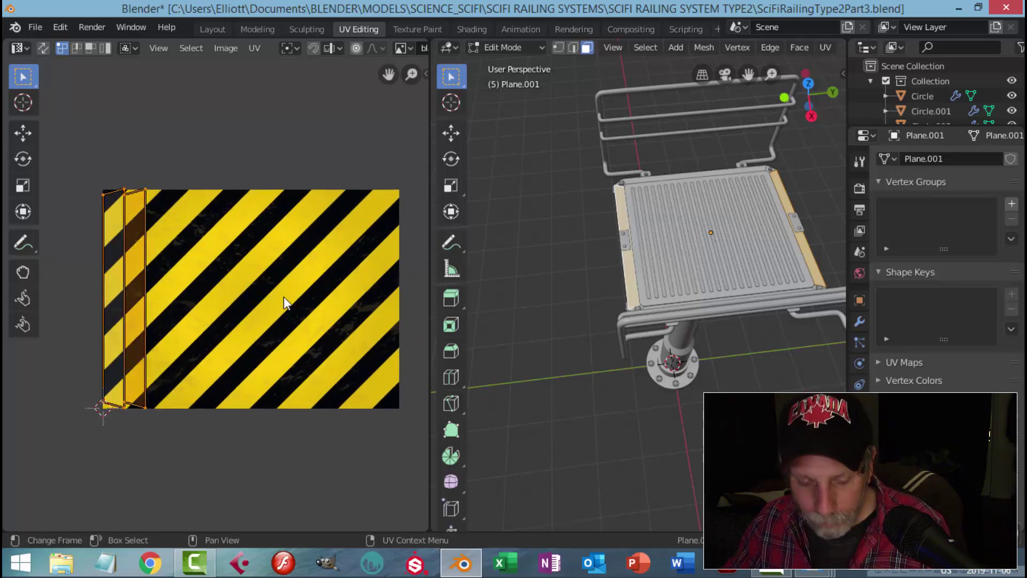
{"action": "type", "text": "r90"}
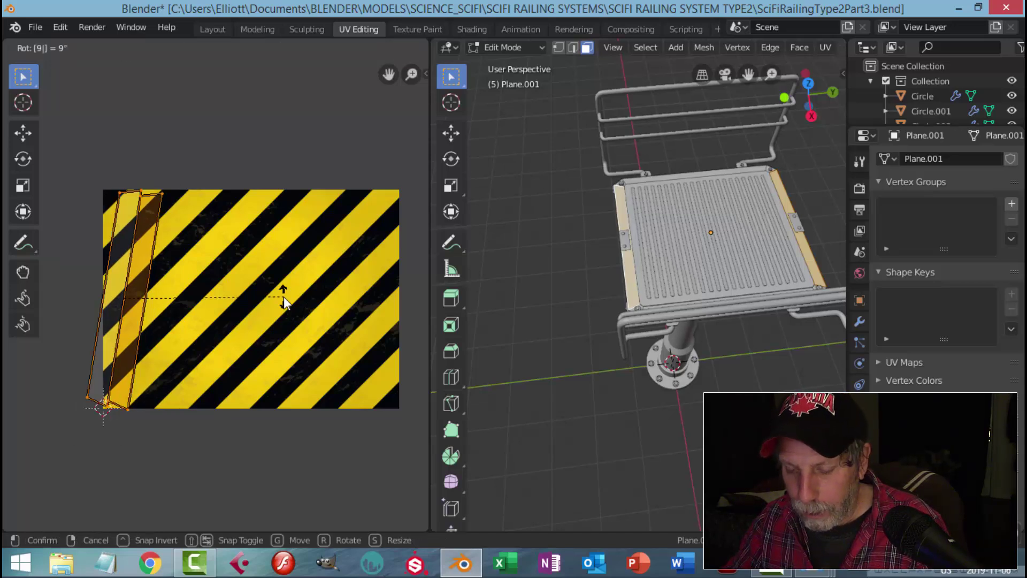
{"action": "key", "text": "Return"}
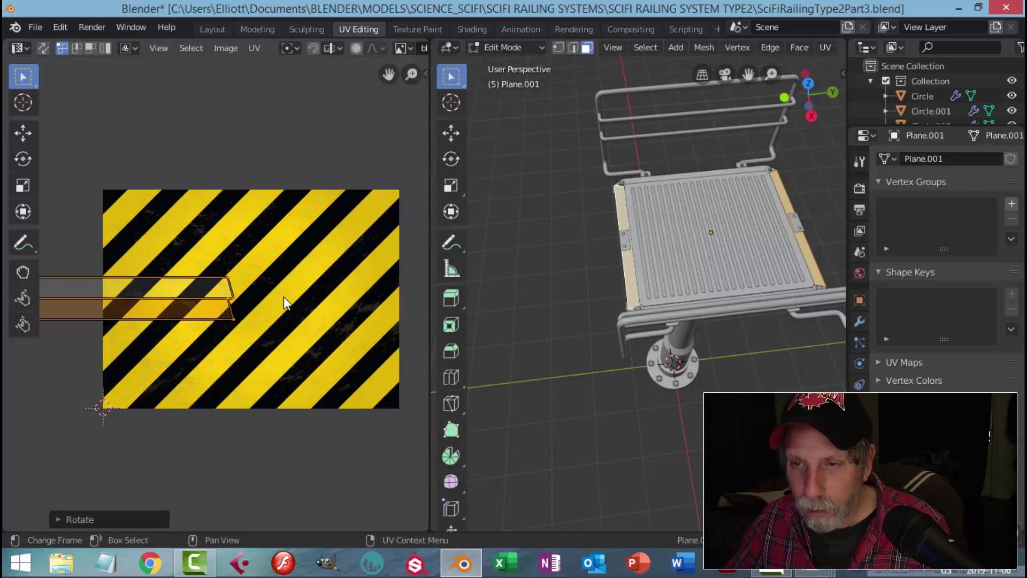
Step: Move both UV islands onto the upper part of the stripe image and enlarge them to span most of its width
{"action": "key", "text": "g"}
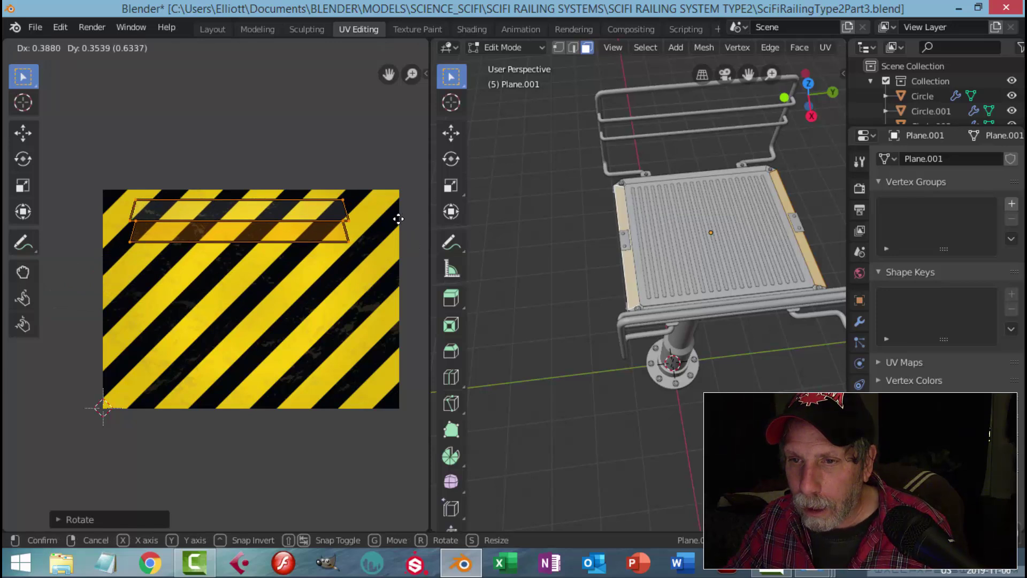
{"action": "left_click", "coordinate": [397, 219]}
{"action": "key", "text": "s"}
{"action": "left_click", "coordinate": [423, 239]}
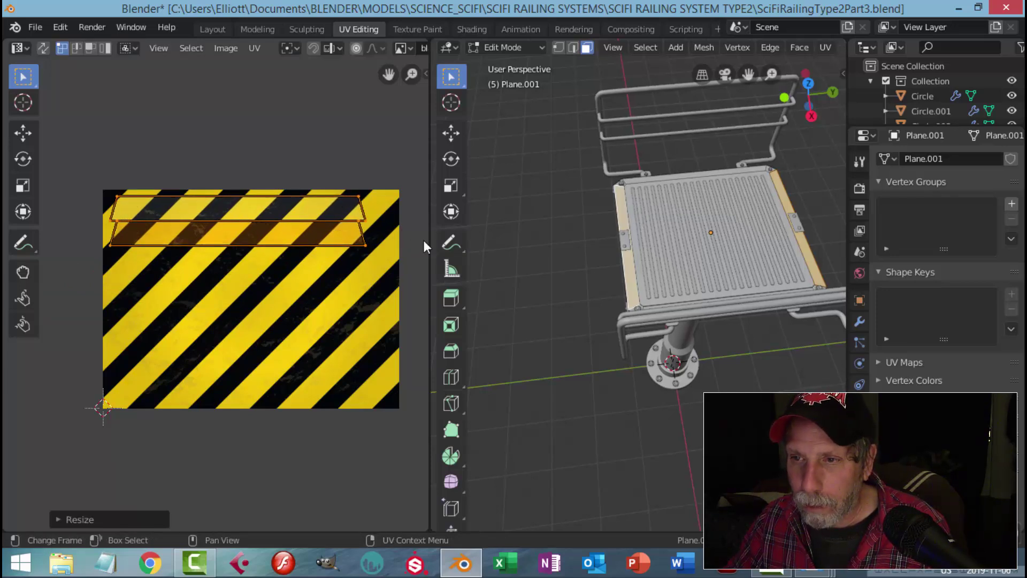
{"action": "key", "text": "g"}
{"action": "left_click", "coordinate": [9, 250]}
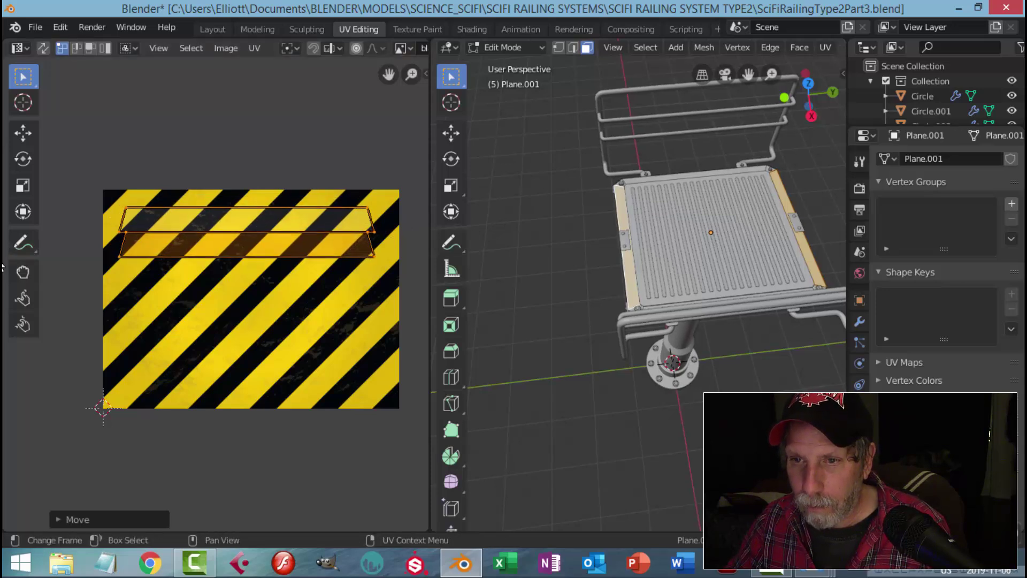
Step: Stack the lower UV island on the upper one by moving it about 0.113 up in Y
{"action": "key", "text": "alt+a"}
{"action": "scroll", "coordinate": [137, 248], "scroll_direction": "up", "scroll_amount": 2}
{"action": "scroll", "coordinate": [160, 250], "scroll_direction": "down", "scroll_amount": 2}
{"action": "middle_click_drag", "start_coordinate": [192, 249], "coordinate": [178, 262], "text": "shift"}
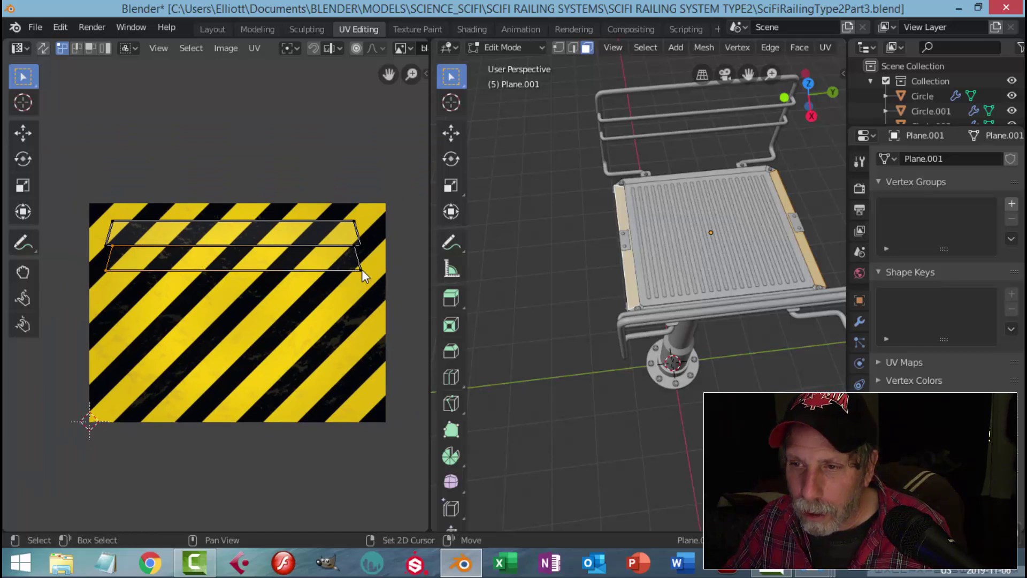
{"action": "key", "text": "l"}
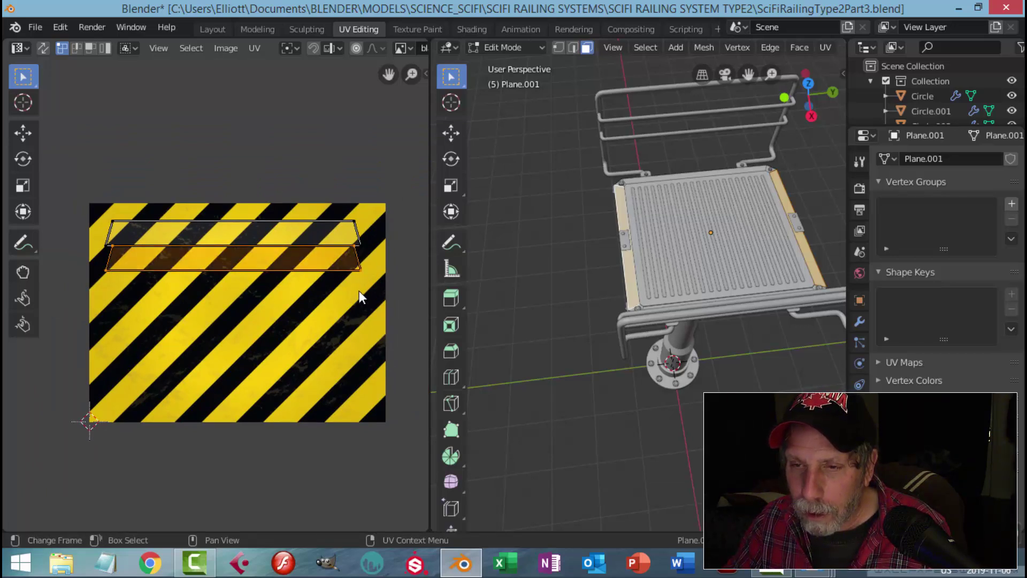
{"action": "key", "text": "g"}
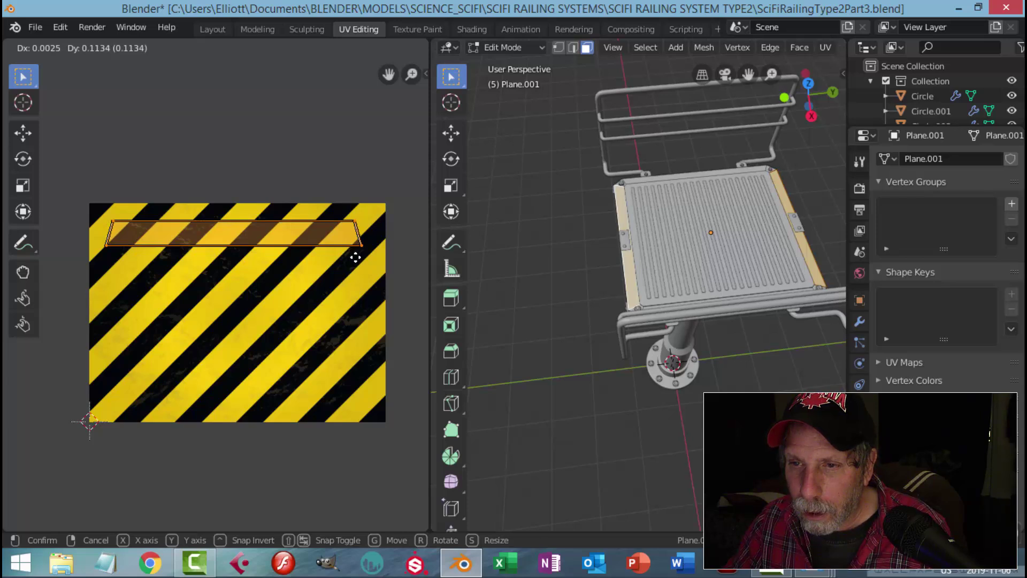
{"action": "left_click", "coordinate": [355, 257]}
{"action": "left_click", "coordinate": [368, 280]}
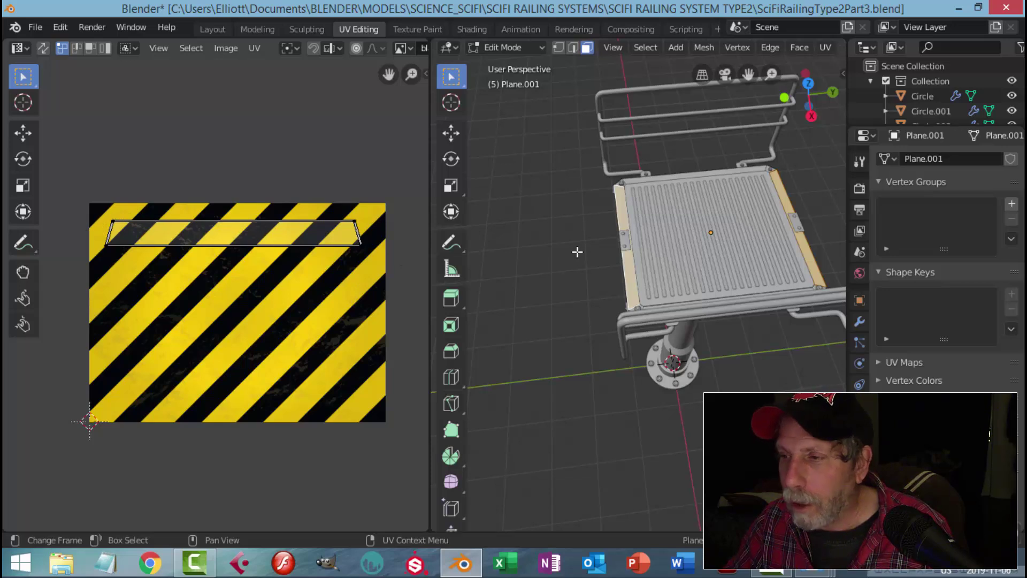
Step: Open the Shading workspace, re-enable the Camera Etc collection, and frame the lit deck and MainMaterial's Principled BSDF node
{"action": "middle_click_drag", "start_coordinate": [601, 246], "coordinate": [626, 261]}
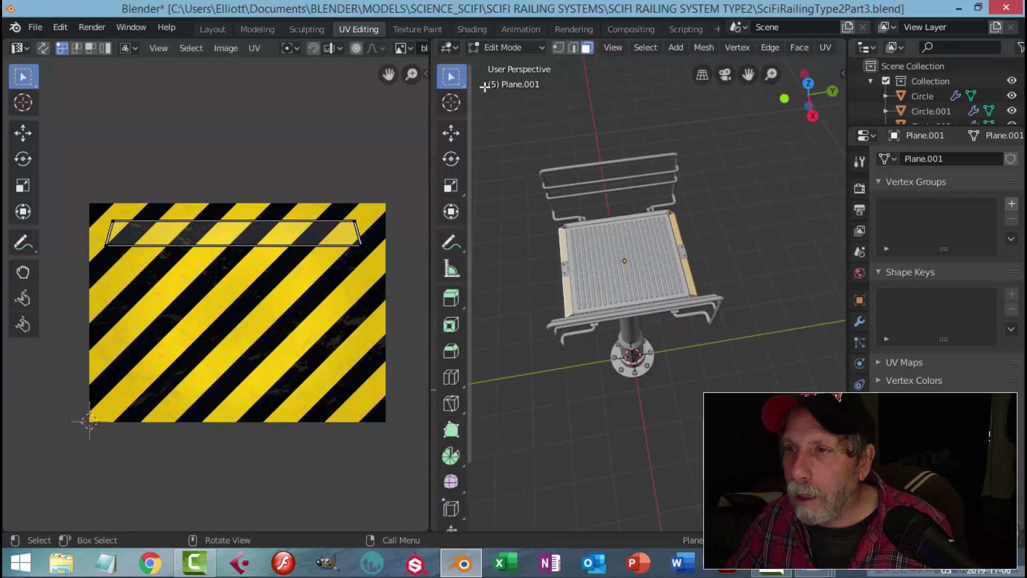
{"action": "left_click", "coordinate": [471, 29]}
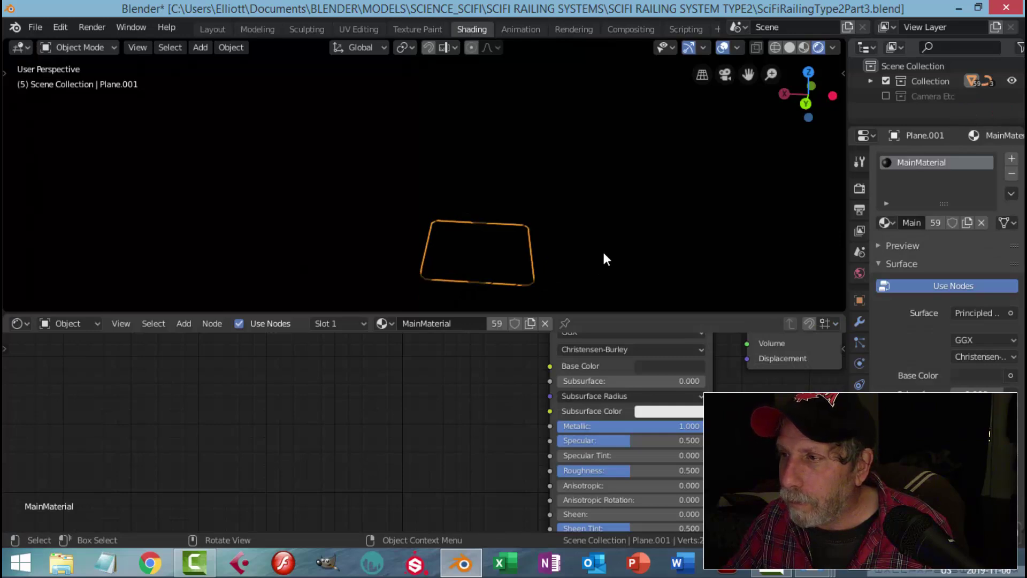
{"action": "left_click", "coordinate": [886, 96]}
{"action": "middle_click_drag", "start_coordinate": [637, 217], "coordinate": [553, 183]}
{"action": "key", "text": "alt+a"}
{"action": "scroll", "coordinate": [526, 241], "scroll_direction": "up", "scroll_amount": 3}
{"action": "scroll", "coordinate": [525, 195], "scroll_direction": "up", "scroll_amount": 4}
{"action": "scroll", "coordinate": [525, 409], "scroll_direction": "down", "scroll_amount": 2}
{"action": "middle_click_drag", "start_coordinate": [524, 409], "coordinate": [596, 436]}
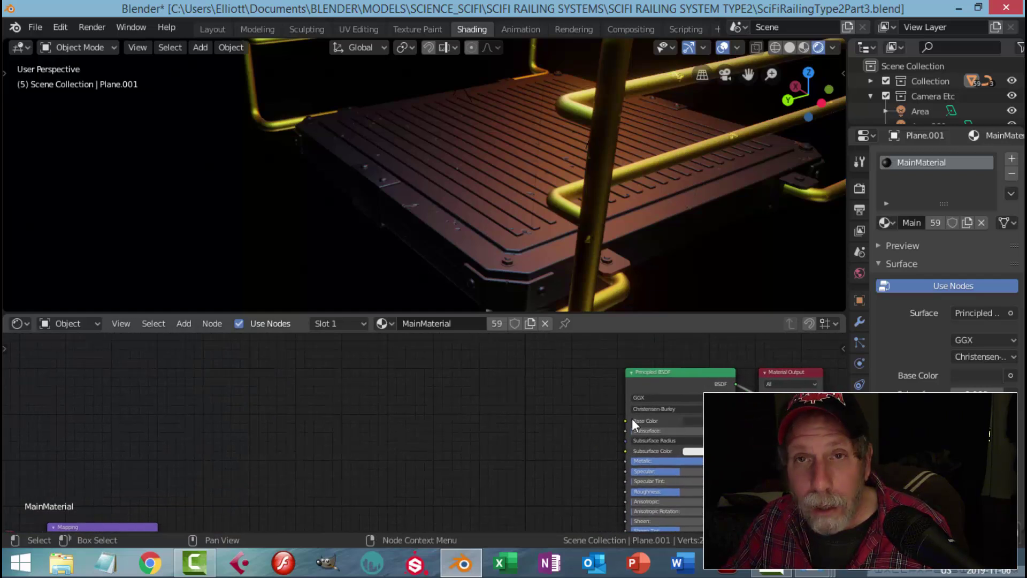
Step: Add an Image Texture node to MainMaterial and load the existing black-yellow striped background image into it
{"action": "scroll", "coordinate": [557, 433], "scroll_direction": "left", "scroll_amount": 2, "text": "ctrl"}
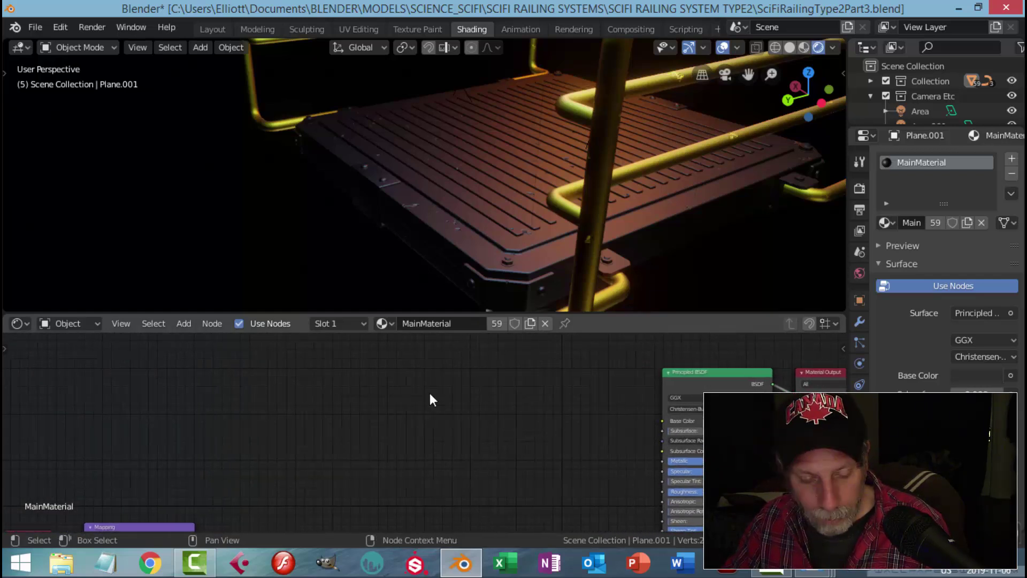
{"action": "key", "text": "shift+a"}
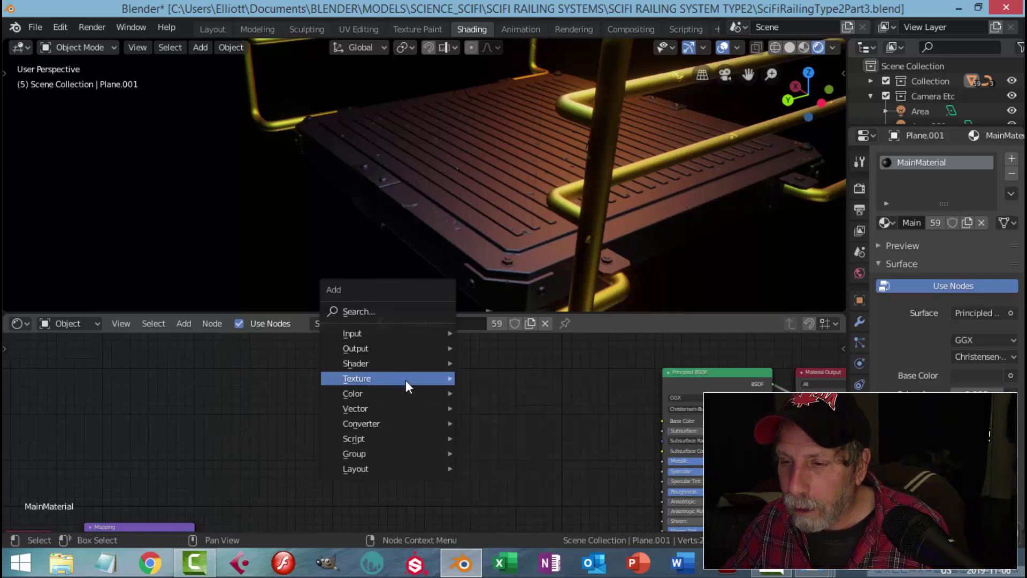
{"action": "mouse_move", "coordinate": [396, 376]}
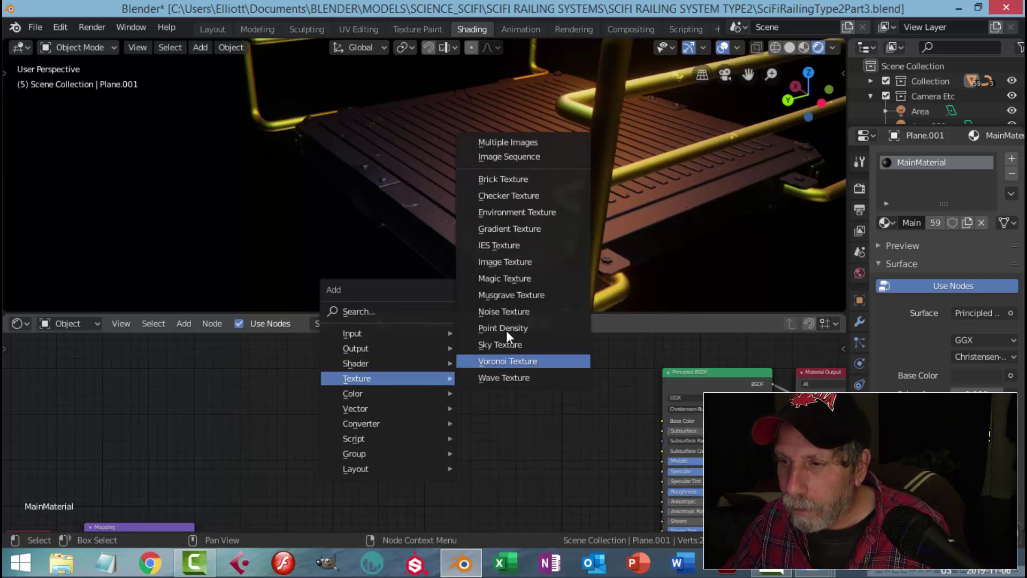
{"action": "left_click", "coordinate": [506, 262]}
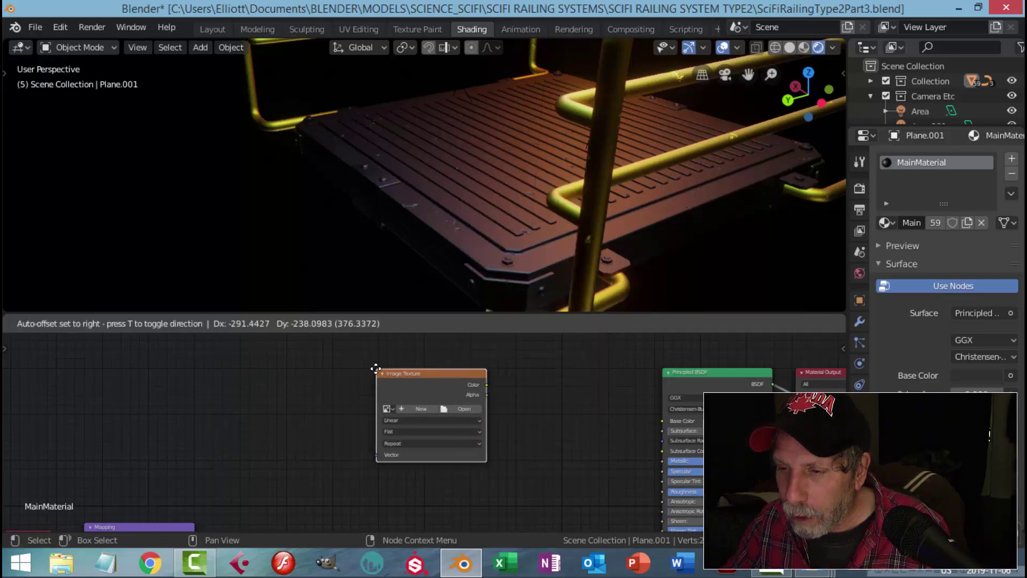
{"action": "left_click", "coordinate": [368, 364]}
{"action": "scroll", "coordinate": [446, 409], "scroll_direction": "up", "scroll_amount": 3}
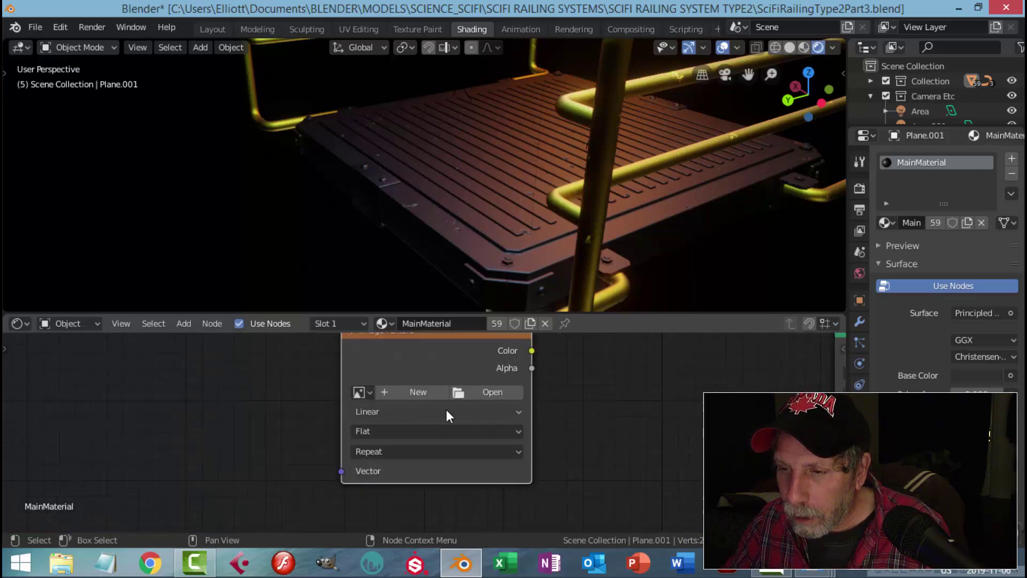
{"action": "left_click", "coordinate": [358, 389]}
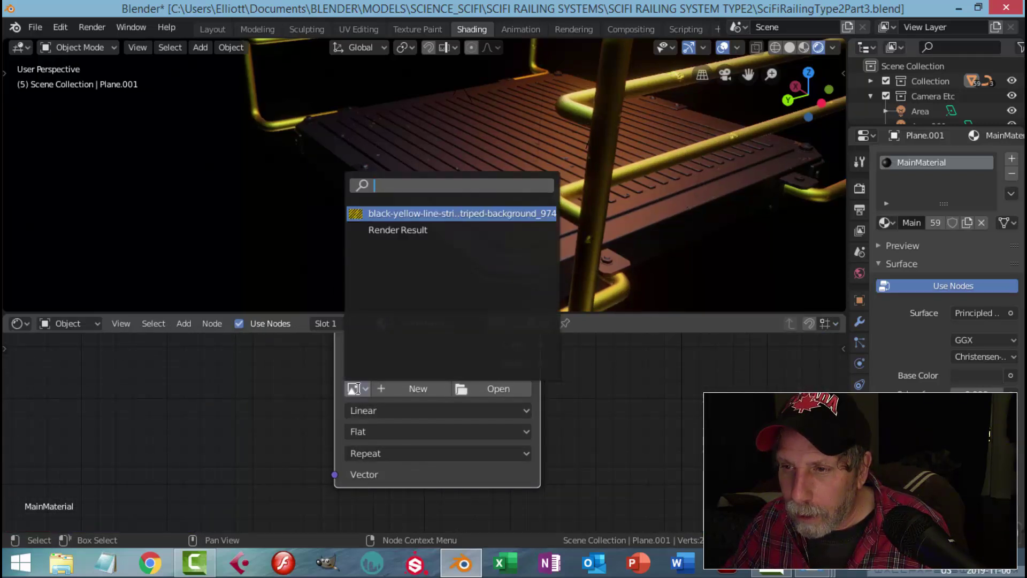
{"action": "left_click", "coordinate": [403, 213]}
{"action": "scroll", "coordinate": [594, 410], "scroll_direction": "down", "scroll_amount": 2}
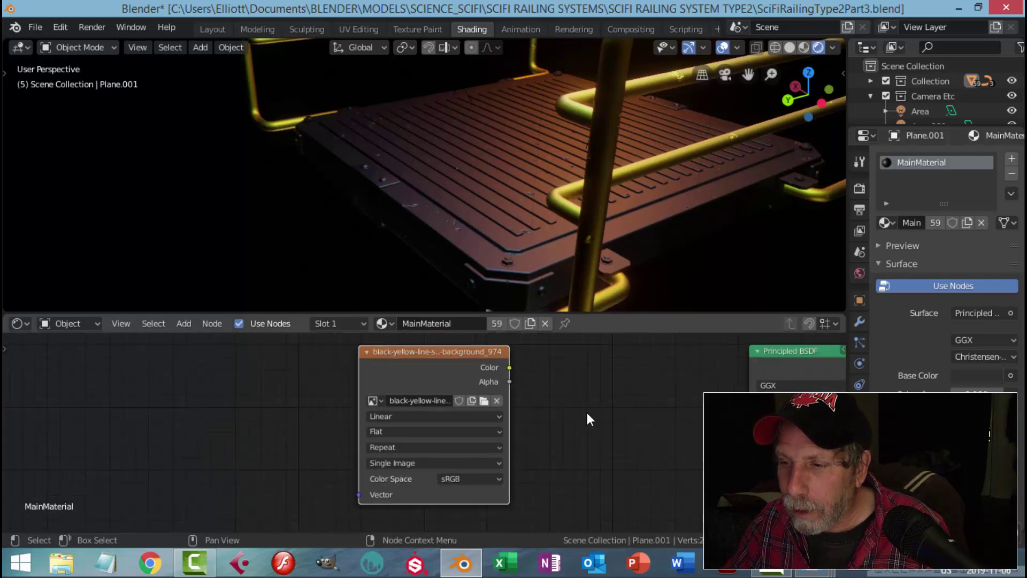
Step: Link the stripe image's Color output to the Principled BSDF's Base Color and view the stripes on the deck
{"action": "middle_click_drag", "start_coordinate": [559, 419], "coordinate": [474, 414]}
{"action": "left_click_drag", "start_coordinate": [429, 383], "coordinate": [667, 431]}
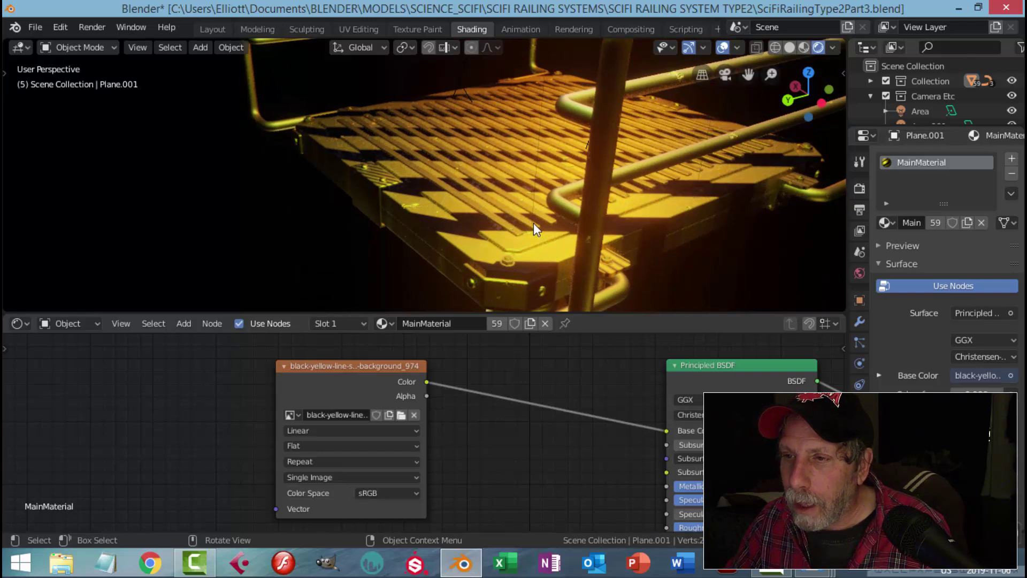
{"action": "middle_click_drag", "start_coordinate": [540, 209], "coordinate": [532, 228]}
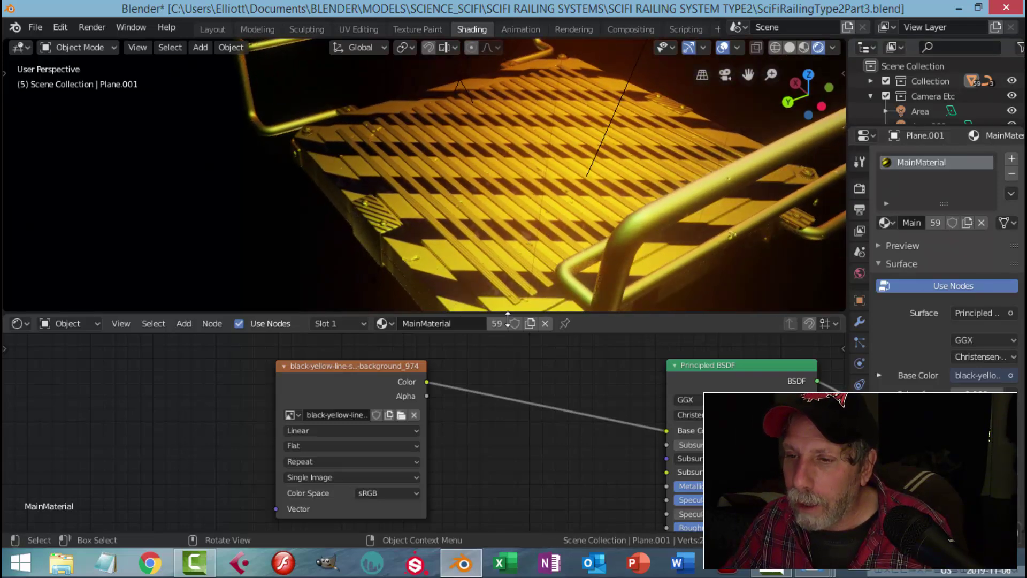
Step: Move the stripe image node closer to the Principled BSDF and add UV-driven Texture Coordinate and Mapping nodes in front of it
{"action": "scroll", "coordinate": [502, 395], "scroll_direction": "down", "scroll_amount": 1}
{"action": "middle_click_drag", "start_coordinate": [502, 395], "coordinate": [553, 407]}
{"action": "left_click_drag", "start_coordinate": [508, 360], "coordinate": [543, 376]}
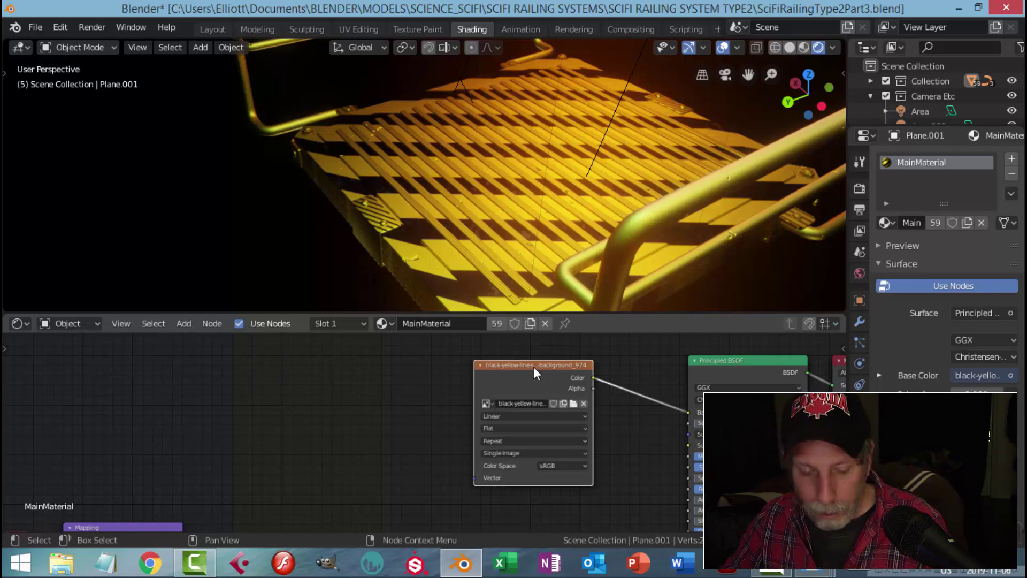
{"action": "key", "text": "ctrl+t"}
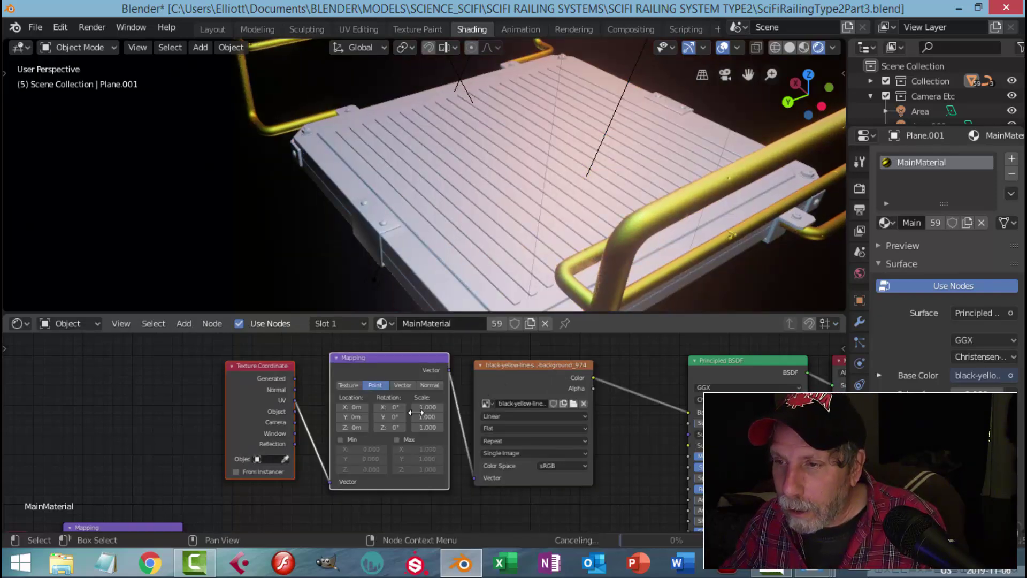
{"action": "scroll", "coordinate": [306, 466], "scroll_direction": "up", "scroll_amount": 1}
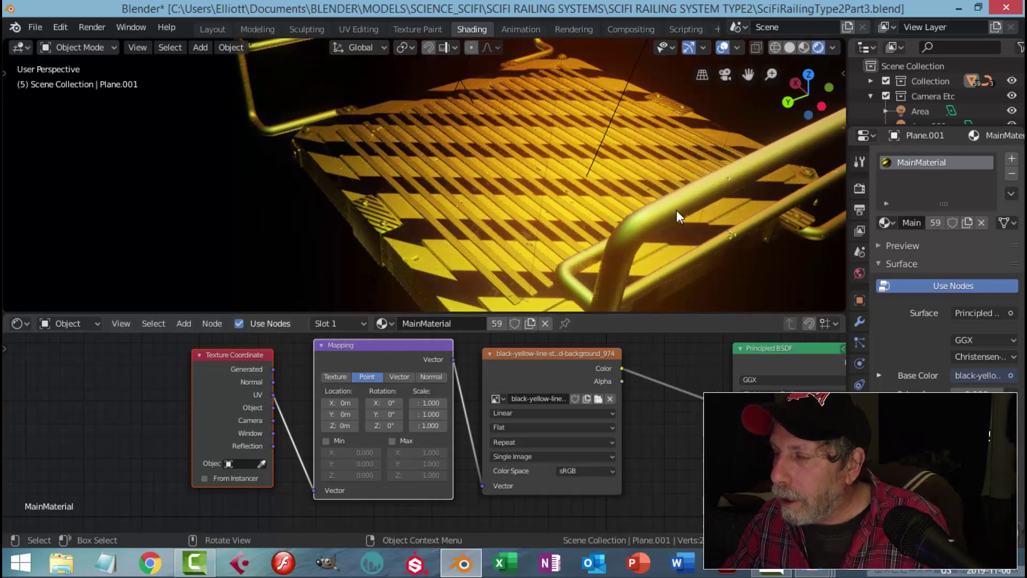
Step: Disconnect the stripe image from the Principled BSDF's Base Color in MainMaterial
{"action": "middle_click_drag", "start_coordinate": [611, 226], "coordinate": [628, 279]}
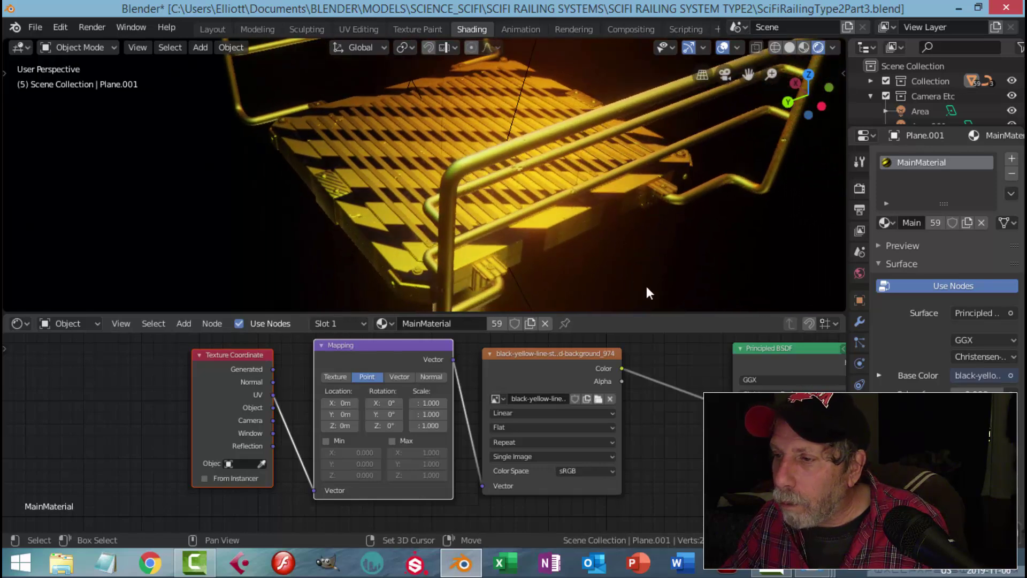
{"action": "middle_click_drag", "start_coordinate": [592, 240], "coordinate": [577, 239]}
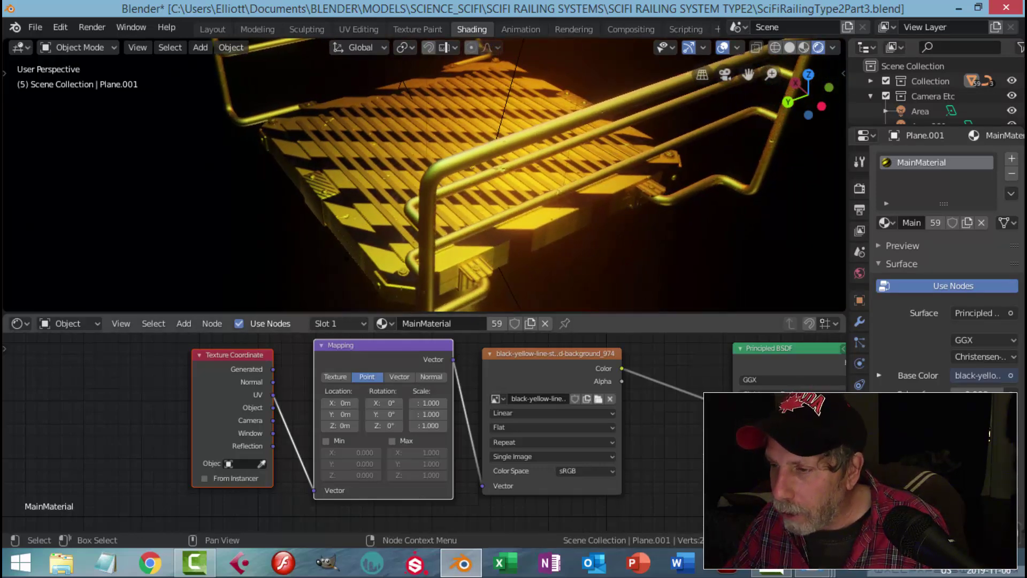
{"action": "left_click", "coordinate": [729, 409]}
{"action": "left_click_drag", "start_coordinate": [734, 409], "coordinate": [674, 393]}
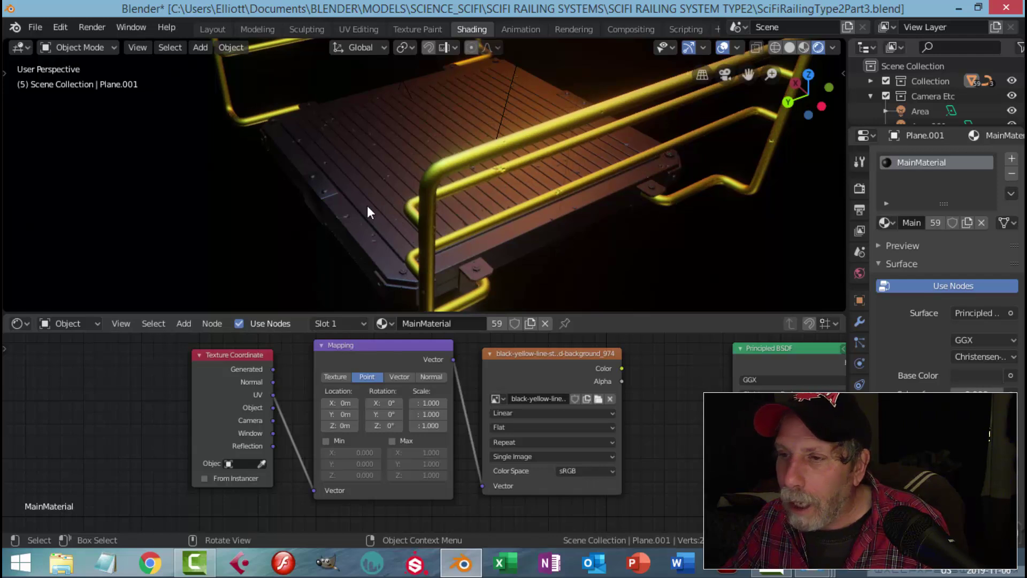
Step: Make a separate copy of the deck's material, name it DecalMaterial, and link the stripe image's Color to its Base Color
{"action": "left_click", "coordinate": [969, 223]}
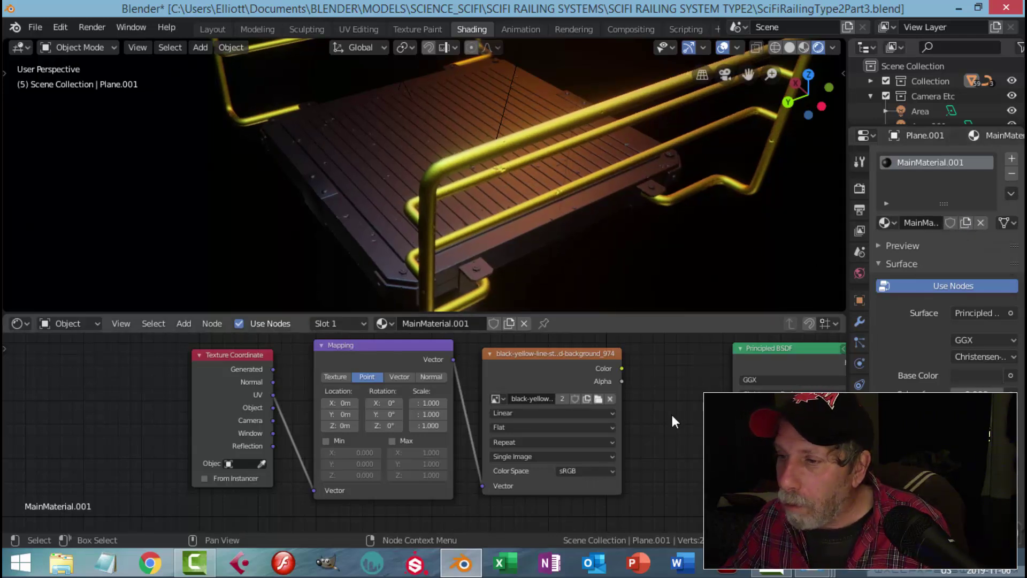
{"action": "scroll", "coordinate": [671, 412], "scroll_direction": "down", "scroll_amount": 5}
{"action": "middle_click_drag", "start_coordinate": [619, 408], "coordinate": [622, 458]}
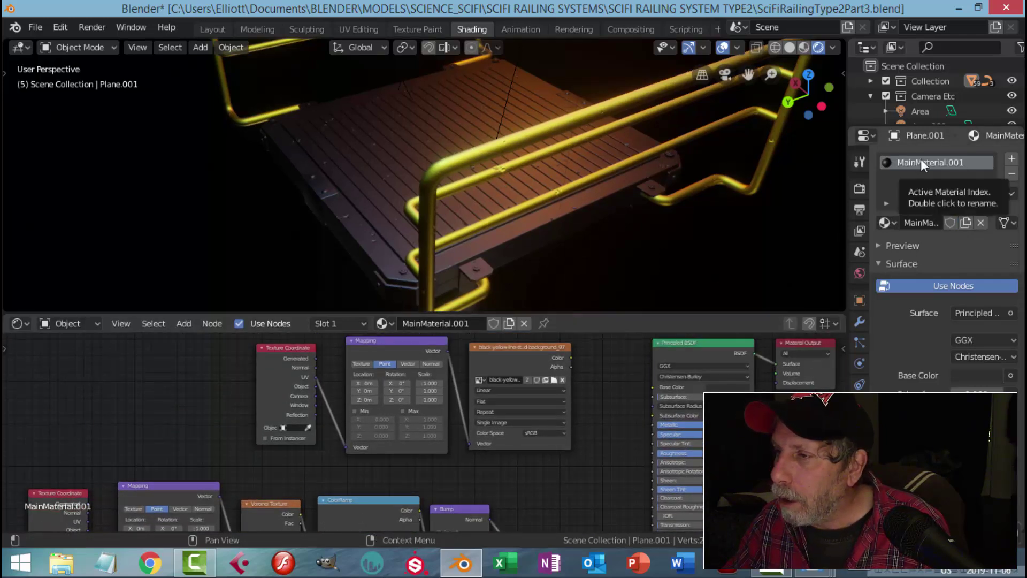
{"action": "double_click", "coordinate": [949, 165]}
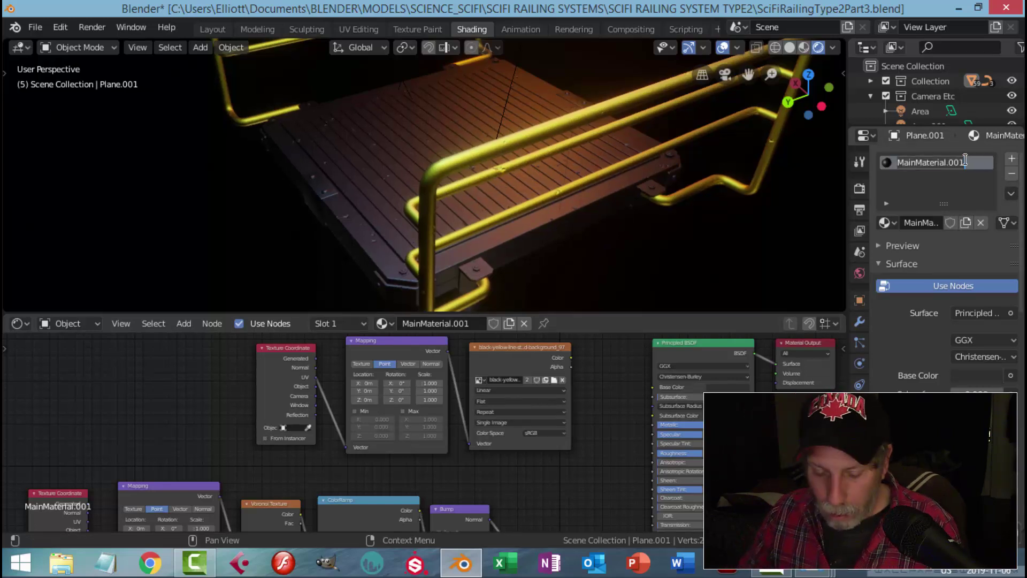
{"action": "type", "text": "DecalMate"}
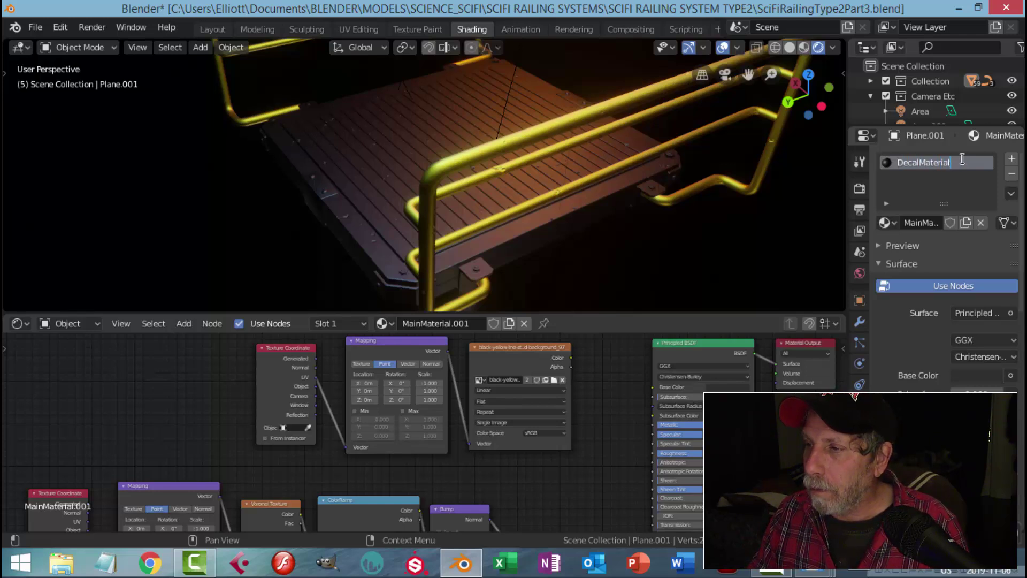
{"action": "type", "text": "rial"}
{"action": "key", "text": "Return"}
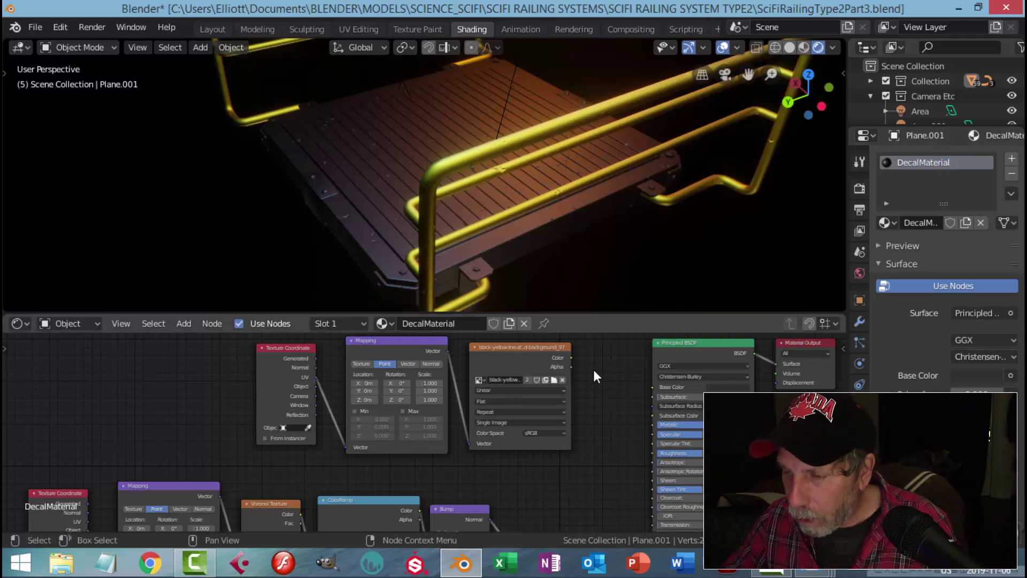
{"action": "left_click_drag", "start_coordinate": [571, 358], "coordinate": [654, 388]}
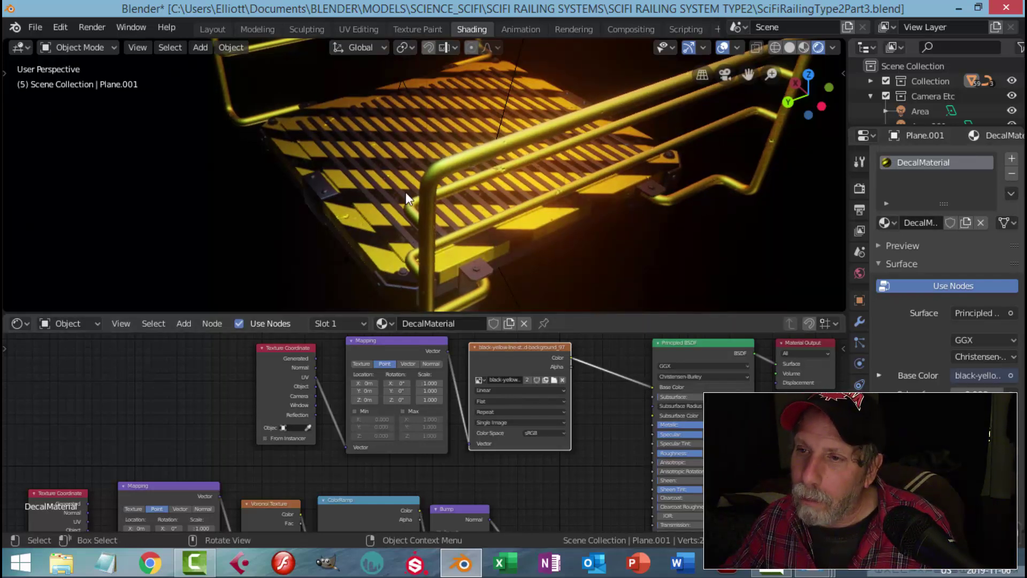
Step: Add a second material slot holding MainMaterial to the deck and delete MainMaterial's Texture Coordinate, Mapping and stripe image nodes
{"action": "left_click", "coordinate": [374, 246]}
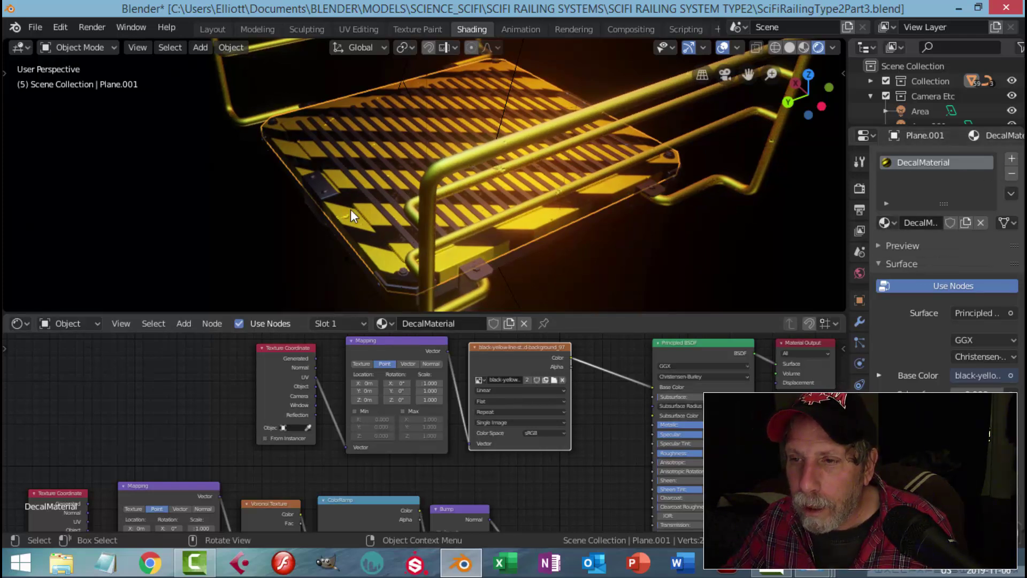
{"action": "left_click", "coordinate": [1011, 159]}
{"action": "left_click", "coordinate": [886, 253]}
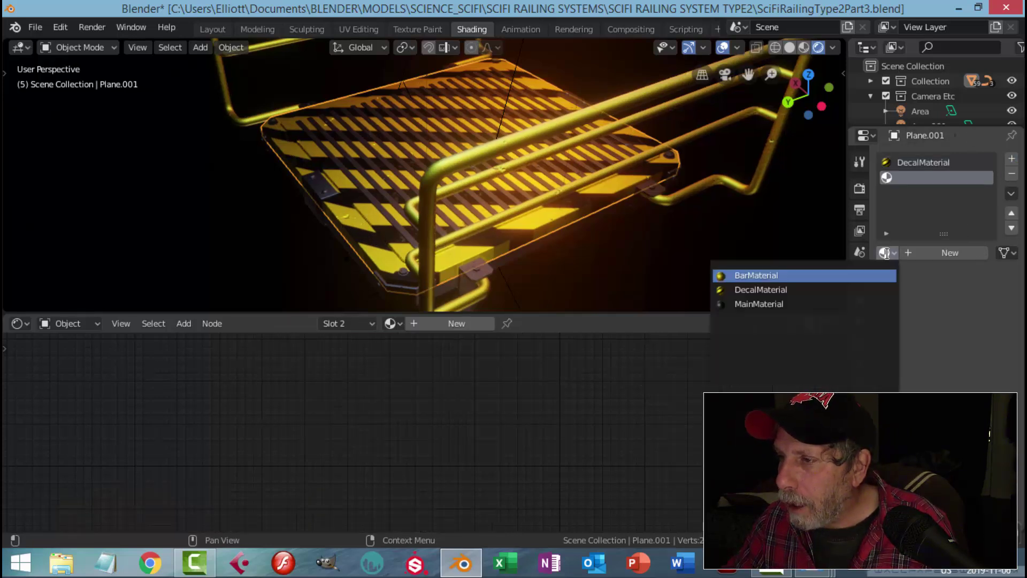
{"action": "left_click", "coordinate": [776, 302]}
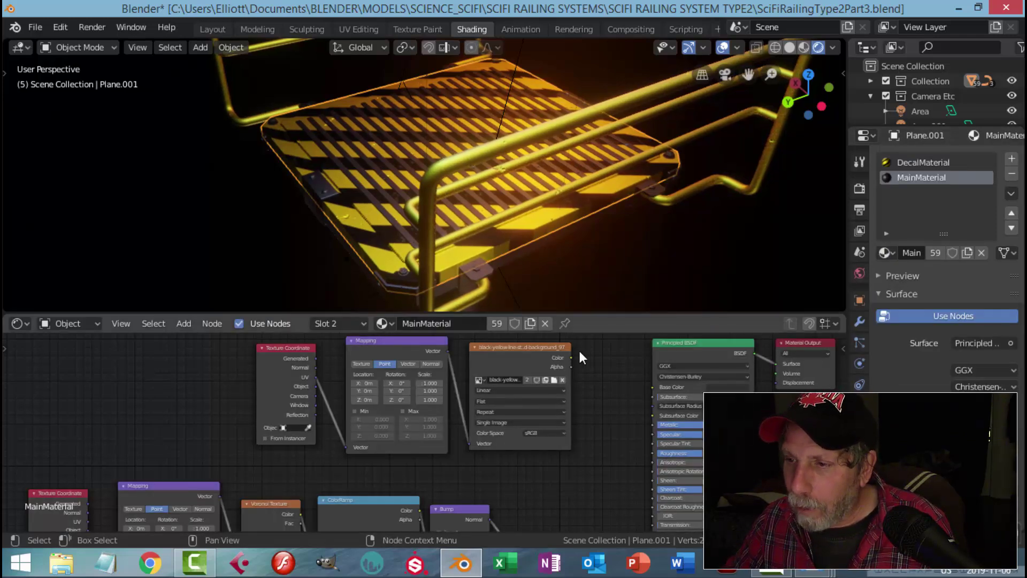
{"action": "left_click_drag", "start_coordinate": [167, 347], "coordinate": [595, 402]}
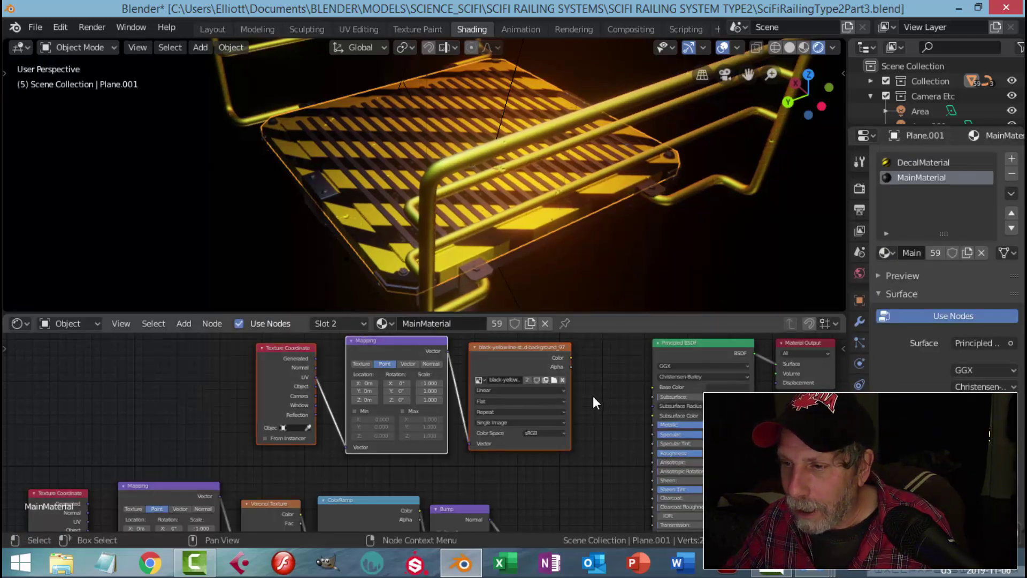
{"action": "key", "text": "Delete"}
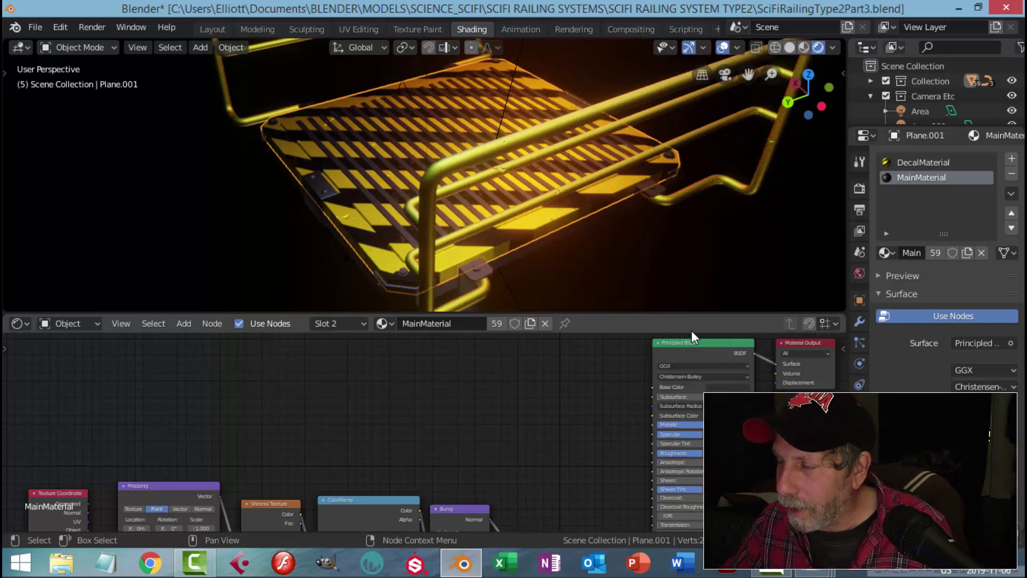
Step: Assign MainMaterial to all of the deck's faces in Edit Mode and return to Object Mode
{"action": "key", "text": "Tab"}
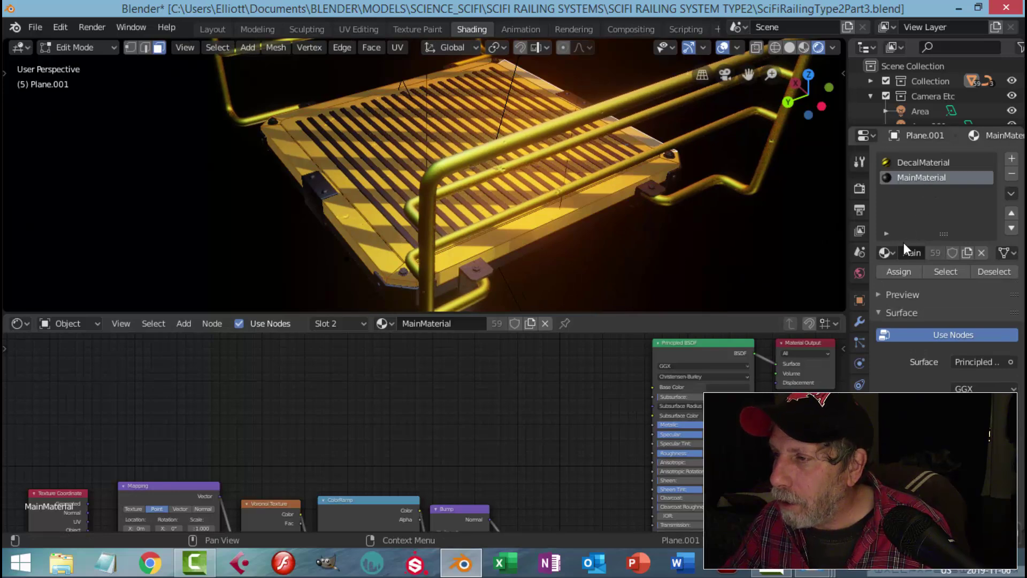
{"action": "left_click", "coordinate": [902, 272]}
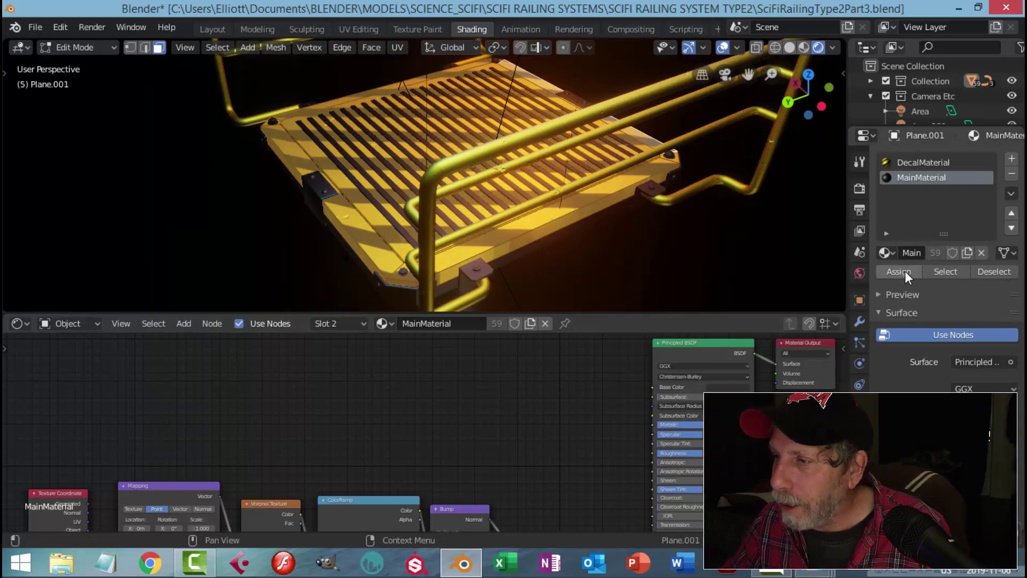
{"action": "left_click", "coordinate": [905, 271]}
{"action": "key", "text": "Tab"}
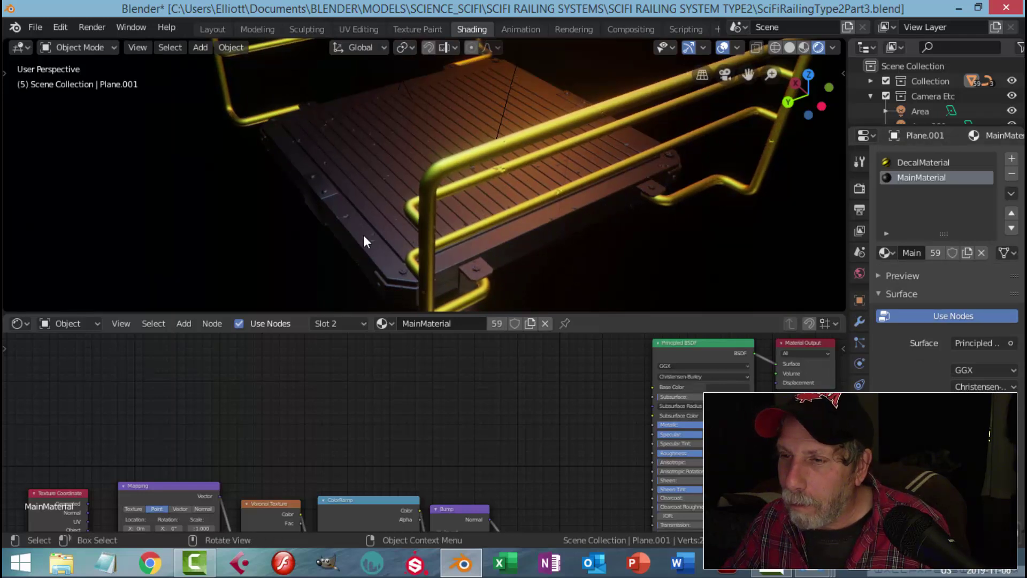
Step: Assign DecalMaterial to only the deck's long border faces on both sides and leave Edit Mode
{"action": "key", "text": "Tab"}
{"action": "left_click", "coordinate": [379, 231]}
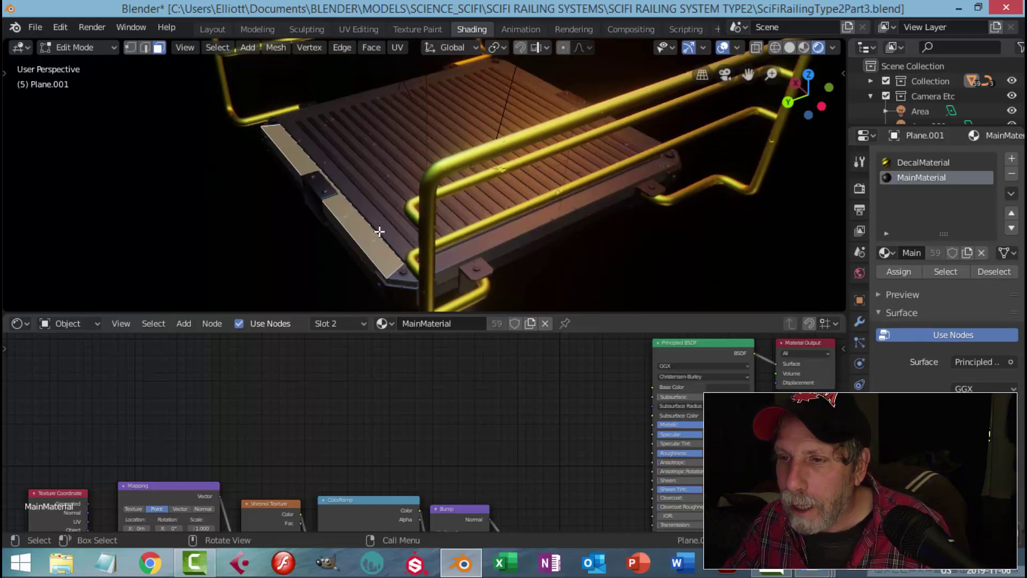
{"action": "key", "text": "alt+a"}
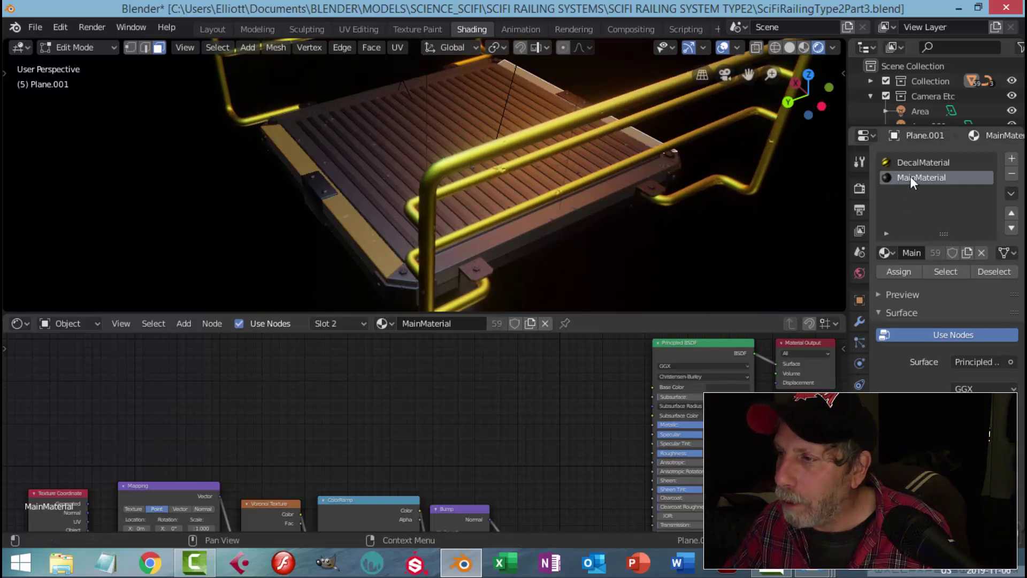
{"action": "left_click", "coordinate": [910, 162]}
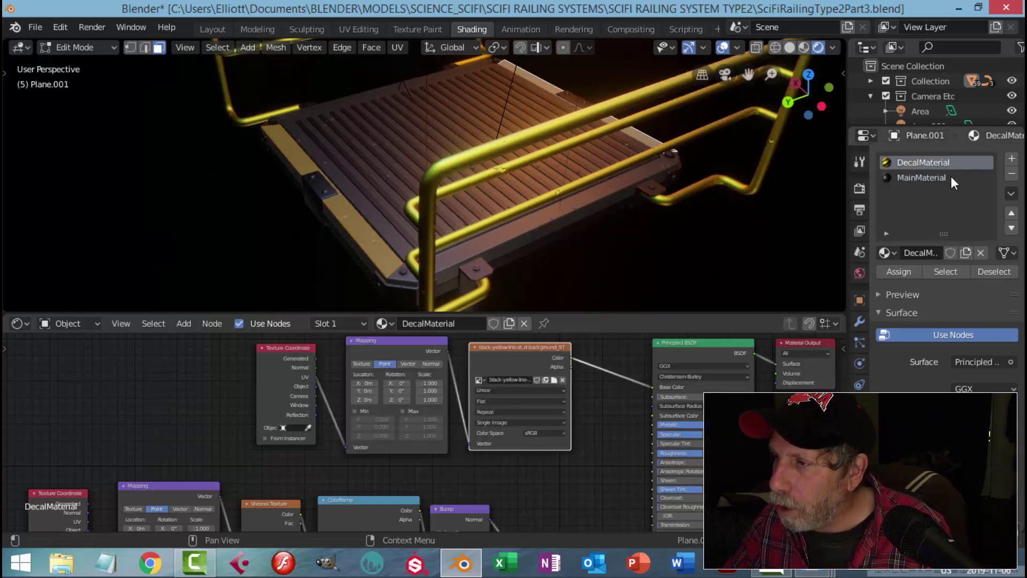
{"action": "left_click", "coordinate": [890, 270]}
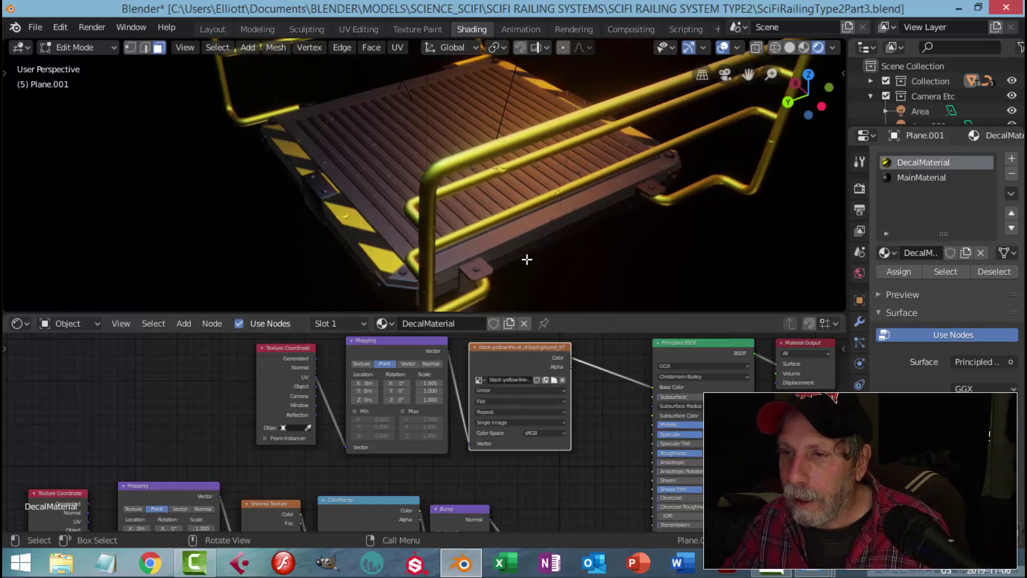
{"action": "key", "text": "Tab"}
Step: Examine the warning stripes on the deck's border up close from several angles
{"action": "middle_click_drag", "start_coordinate": [609, 216], "coordinate": [464, 262]}
{"action": "scroll", "coordinate": [505, 188], "scroll_direction": "up", "scroll_amount": 3}
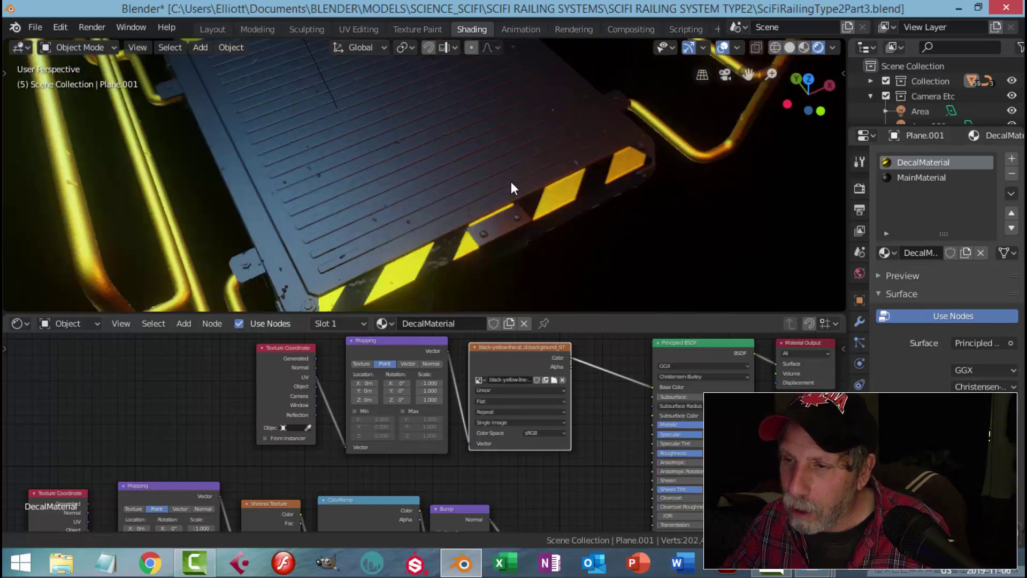
{"action": "middle_click_drag", "start_coordinate": [506, 188], "coordinate": [515, 185], "text": "shift"}
{"action": "scroll", "coordinate": [515, 184], "scroll_direction": "up", "scroll_amount": 3}
{"action": "middle_click_drag", "start_coordinate": [376, 239], "coordinate": [382, 209]}
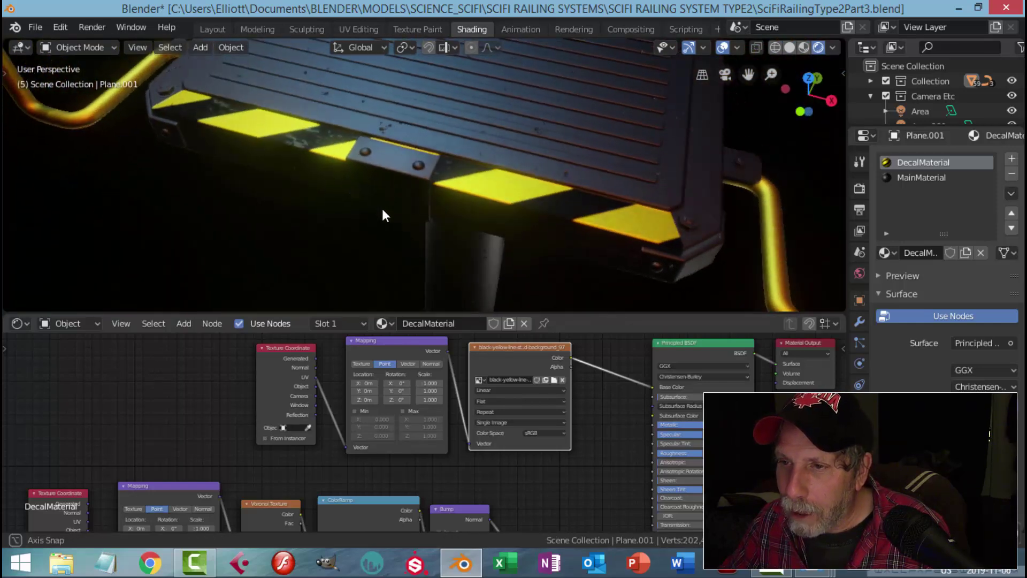
Step: Inspect the stripe decal around the border bracket, the DecalMaterial's bump nodes, and the platform together with its railings
{"action": "scroll", "coordinate": [529, 220], "scroll_direction": "up", "scroll_amount": 7}
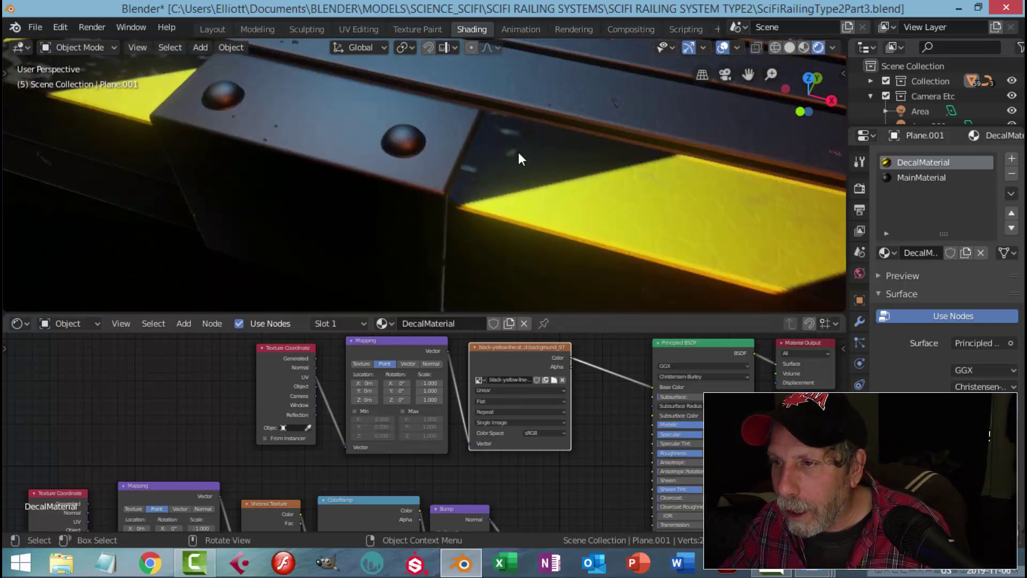
{"action": "scroll", "coordinate": [518, 152], "scroll_direction": "down", "scroll_amount": 5}
{"action": "scroll", "coordinate": [561, 464], "scroll_direction": "down", "scroll_amount": 2}
{"action": "middle_click_drag", "start_coordinate": [560, 464], "coordinate": [617, 343]}
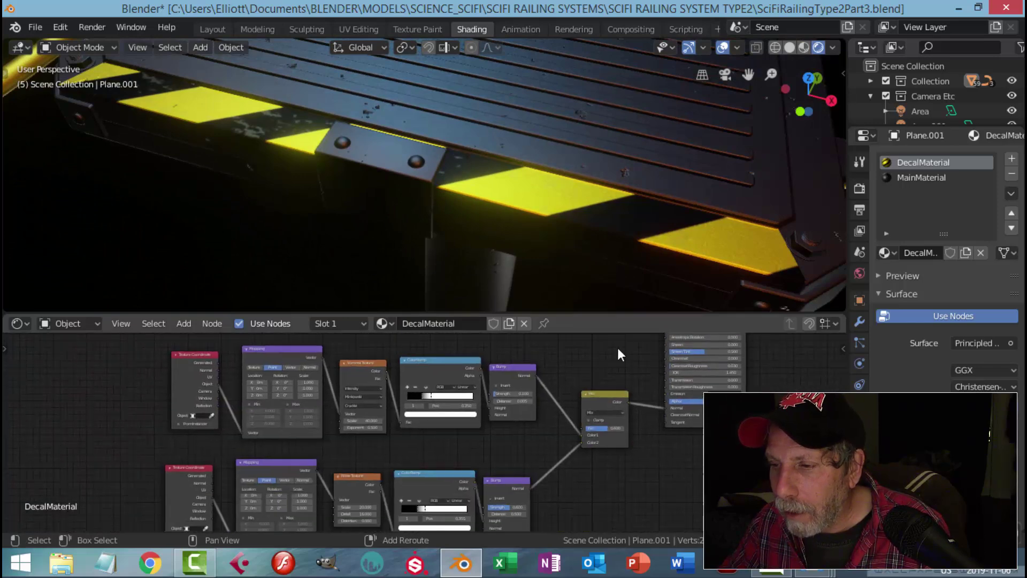
{"action": "scroll", "coordinate": [615, 410], "scroll_direction": "down", "scroll_amount": 2}
{"action": "middle_click_drag", "start_coordinate": [540, 137], "coordinate": [602, 163]}
{"action": "scroll", "coordinate": [625, 183], "scroll_direction": "down", "scroll_amount": 3}
{"action": "scroll", "coordinate": [478, 164], "scroll_direction": "down", "scroll_amount": 2}
{"action": "middle_click_drag", "start_coordinate": [478, 165], "coordinate": [626, 198], "text": "shift"}
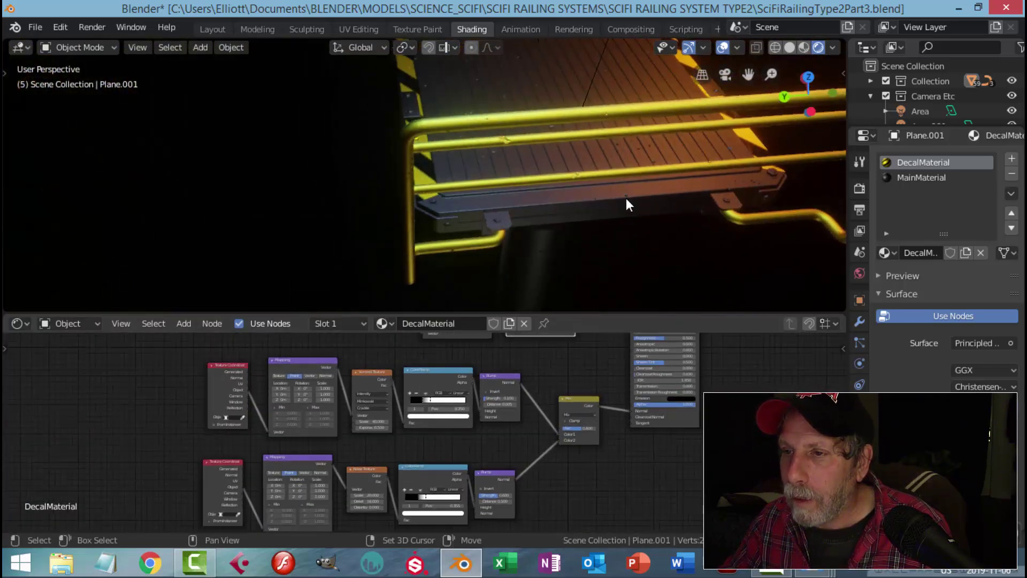
Step: In the Modeling workspace, return to Object Mode with nothing selected and show the camera view in rendered shading
{"action": "left_click", "coordinate": [257, 29]}
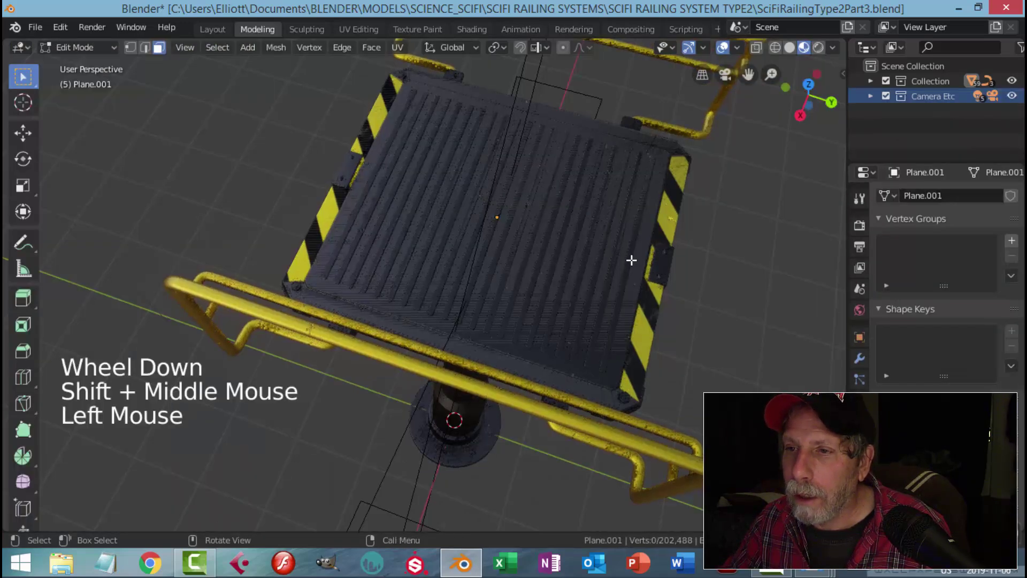
{"action": "key", "text": "Tab"}
{"action": "key", "text": "alt+a"}
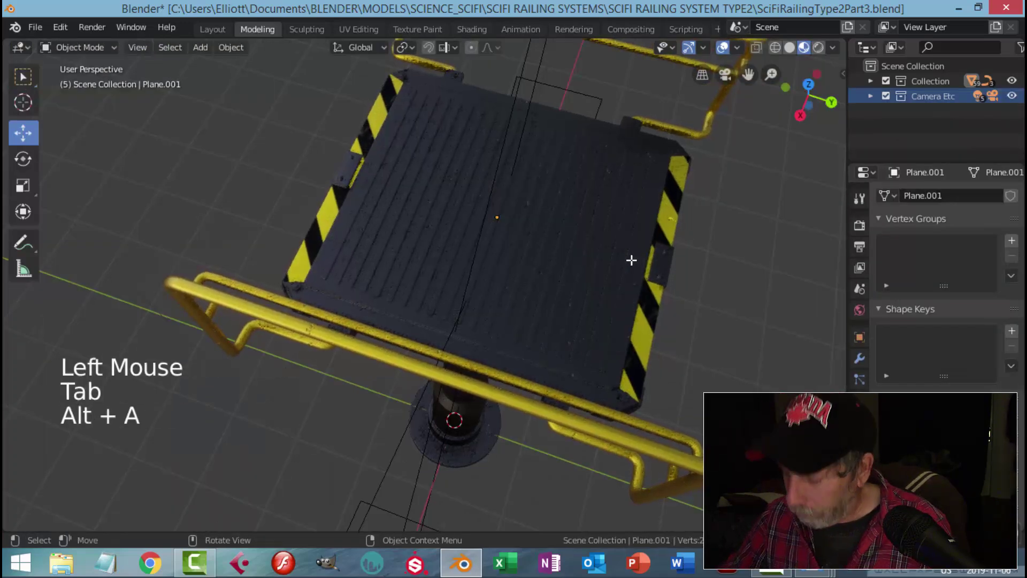
{"action": "key", "text": "KP_0"}
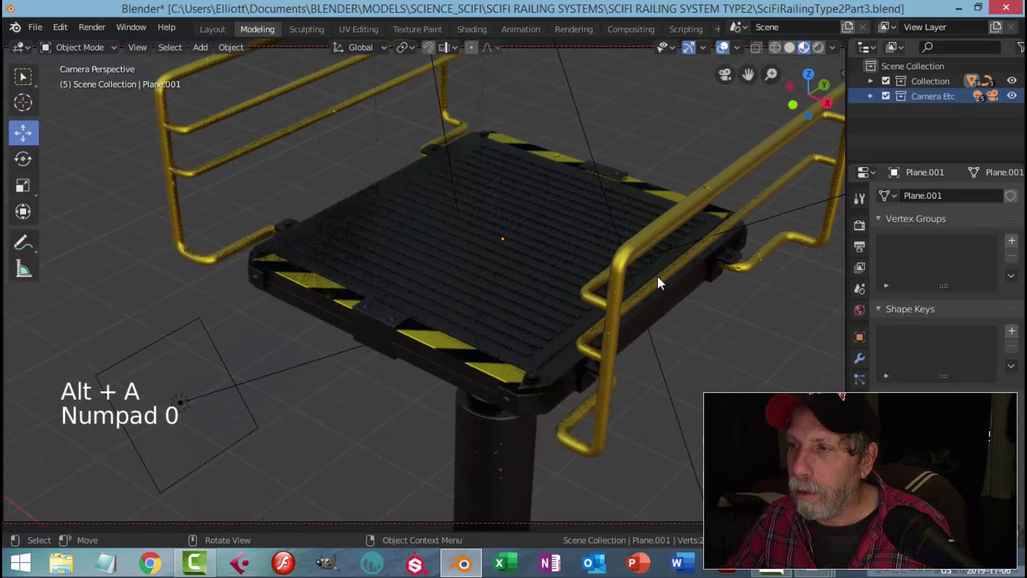
{"action": "left_click", "coordinate": [818, 47]}
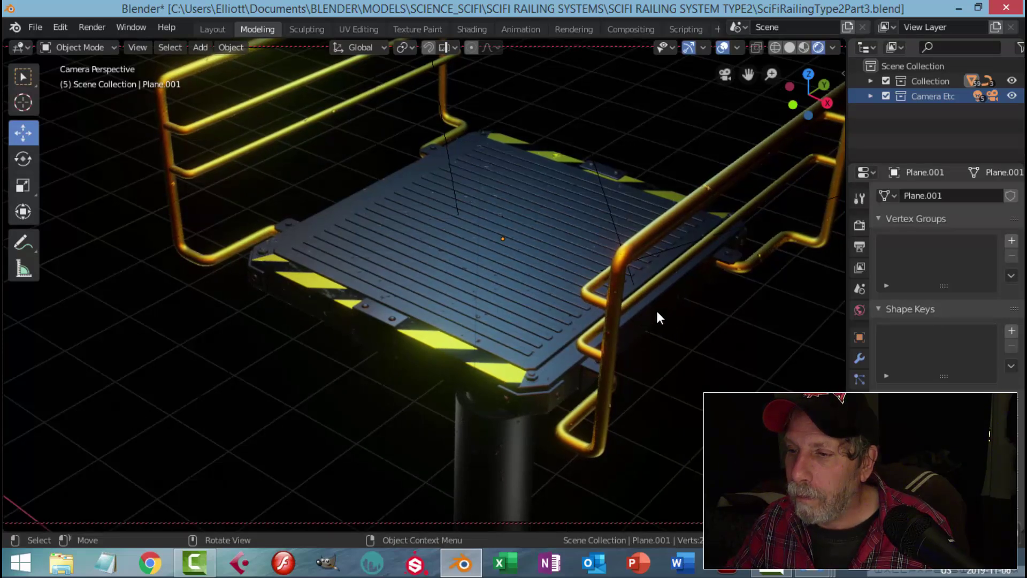
Step: Reframe the camera farther back and slightly rotated so the whole deck and both railings fit in the shot
{"action": "middle_click_drag", "start_coordinate": [648, 336], "coordinate": [630, 347]}
{"action": "scroll", "coordinate": [650, 359], "scroll_direction": "down", "scroll_amount": 2}
{"action": "scroll", "coordinate": [642, 337], "scroll_direction": "up", "scroll_amount": 1}
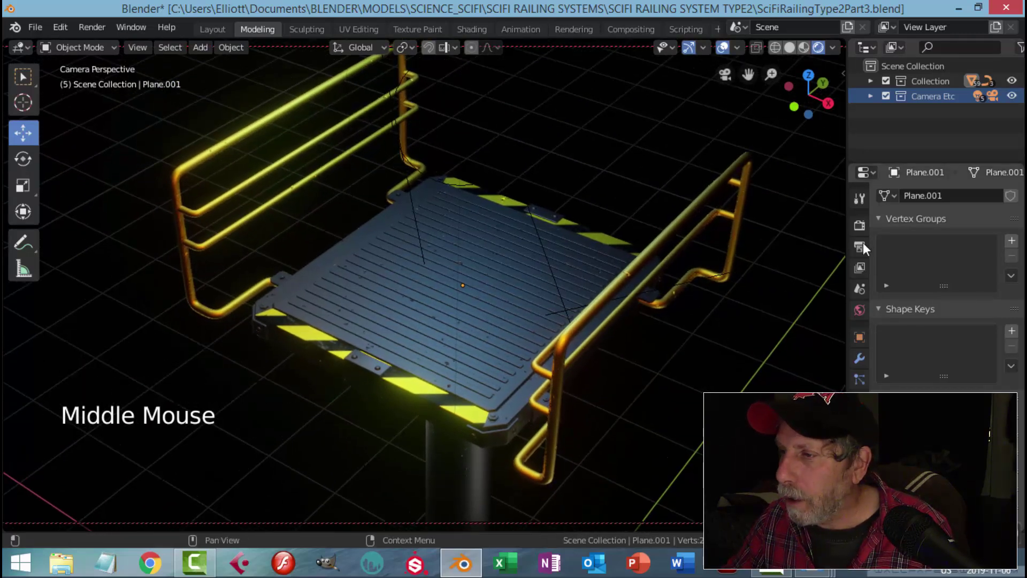
Step: Set the Eevee render sampling to 225 samples and save the file
{"action": "left_click_drag", "start_coordinate": [896, 161], "coordinate": [888, 132]}
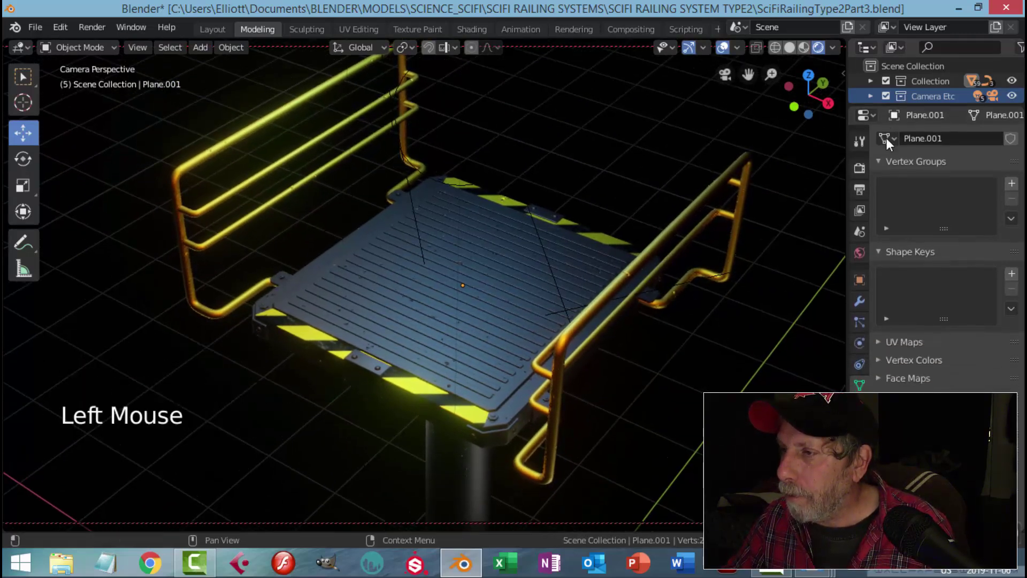
{"action": "left_click", "coordinate": [859, 167]}
{"action": "left_click", "coordinate": [965, 184]}
{"action": "type", "text": "225"}
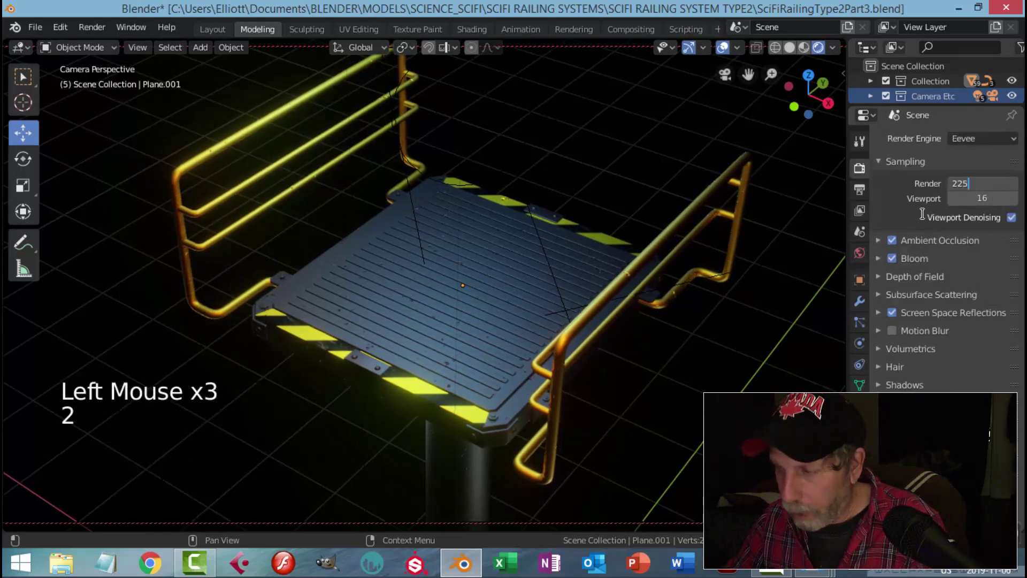
{"action": "type", "text": "+"}
{"action": "key", "text": "Return"}
{"action": "left_click", "coordinate": [984, 188]}
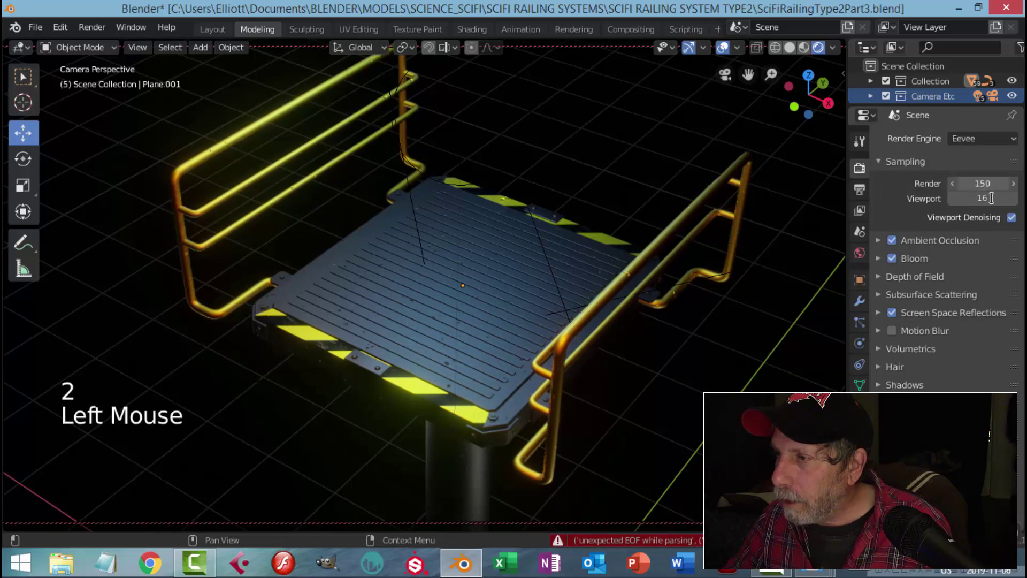
{"action": "type", "text": "225"}
{"action": "key", "text": "Return"}
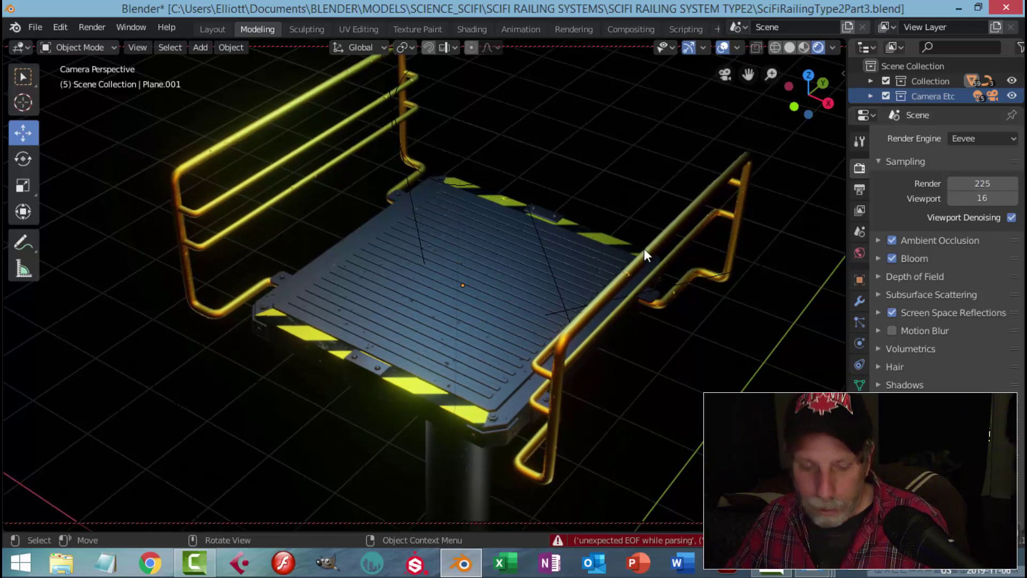
{"action": "key", "text": "ctrl+s"}
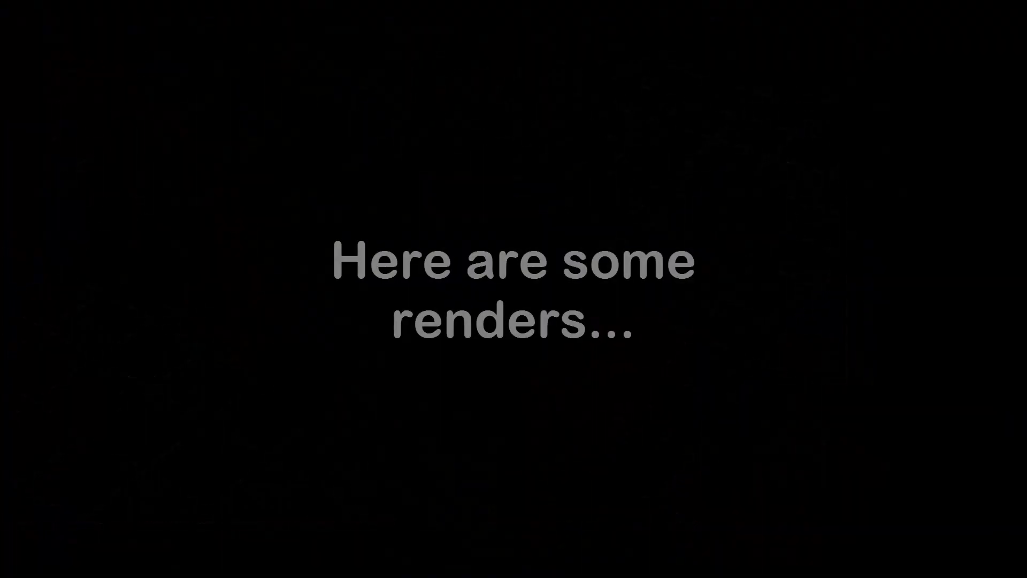